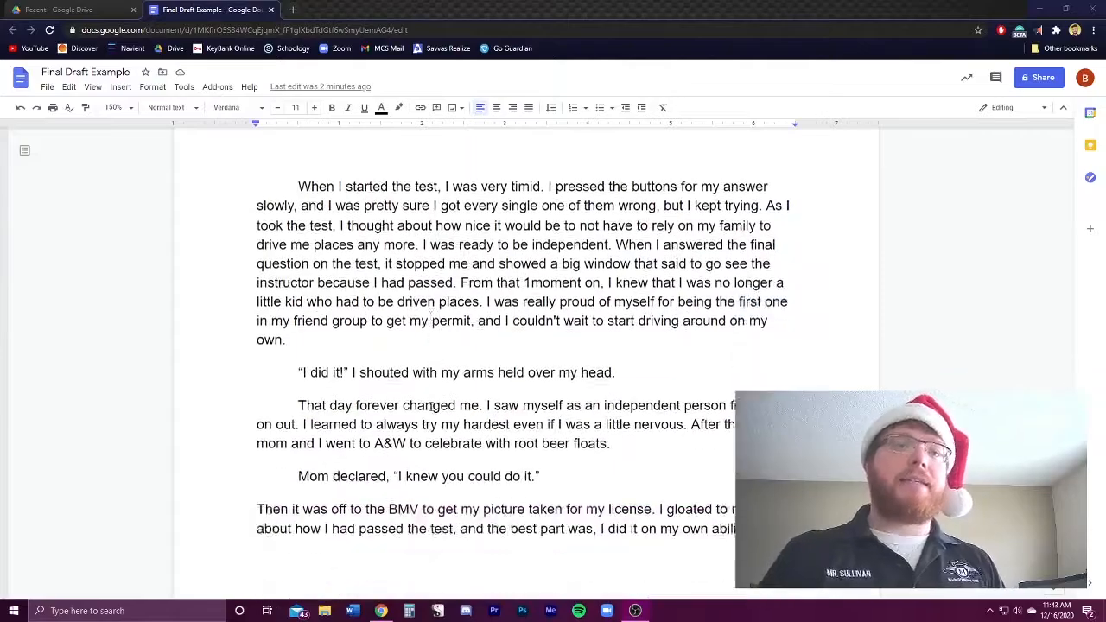
Step: Review the whole essay draft from its opening instructions to the closing paragraph
scroll(432, 407, "up", 7)
scroll(434, 408, "up", 10)
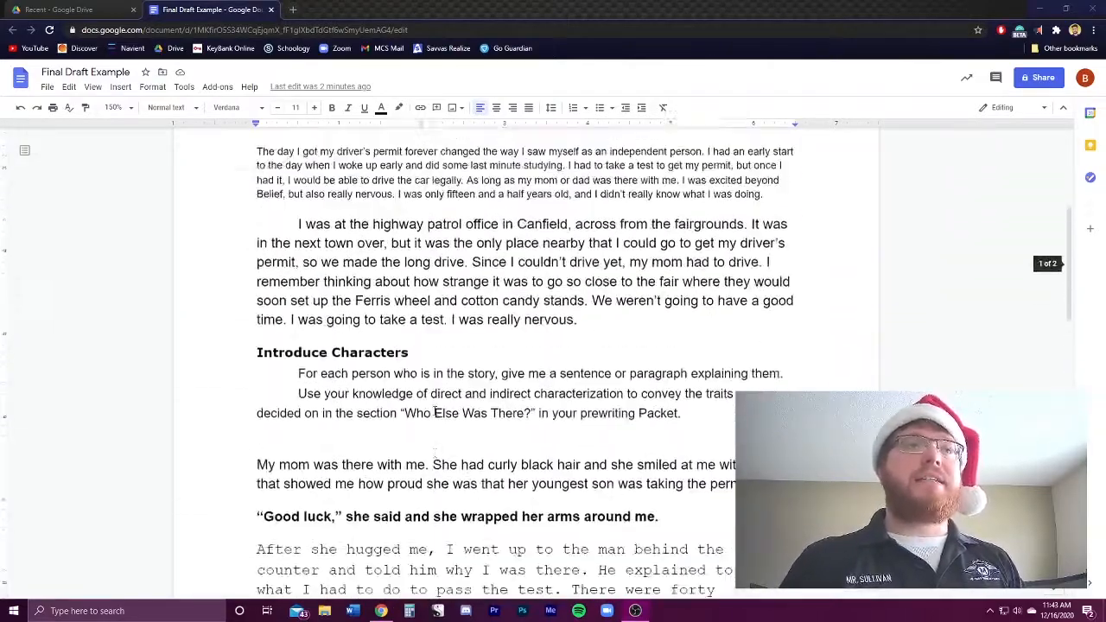
scroll(430, 415, "down", 5)
scroll(430, 414, "up", 4)
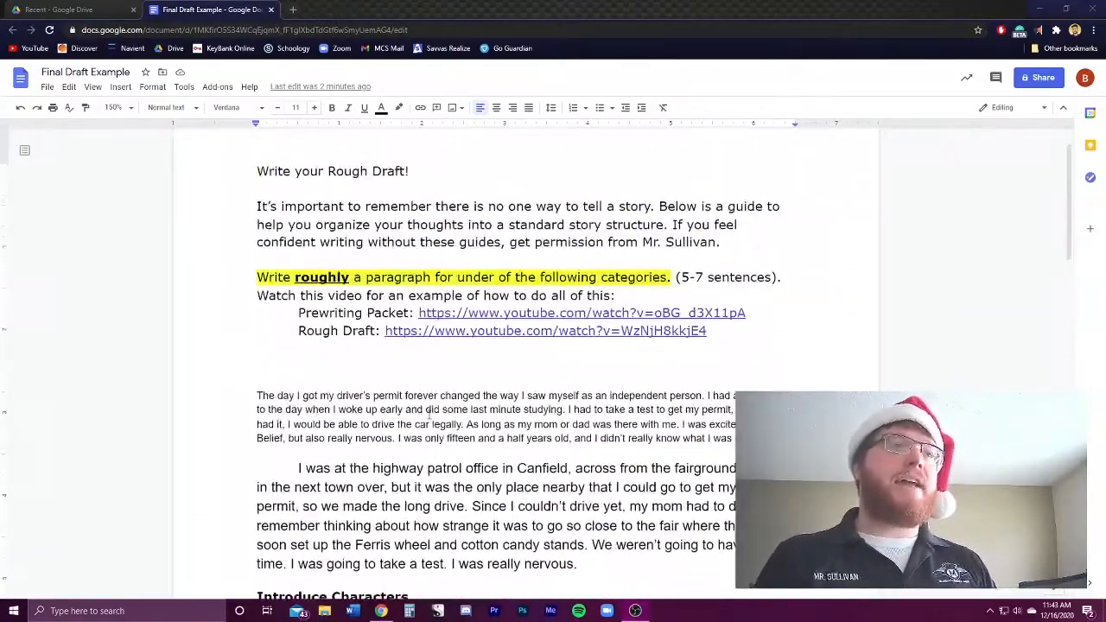
scroll(434, 409, "down", 3)
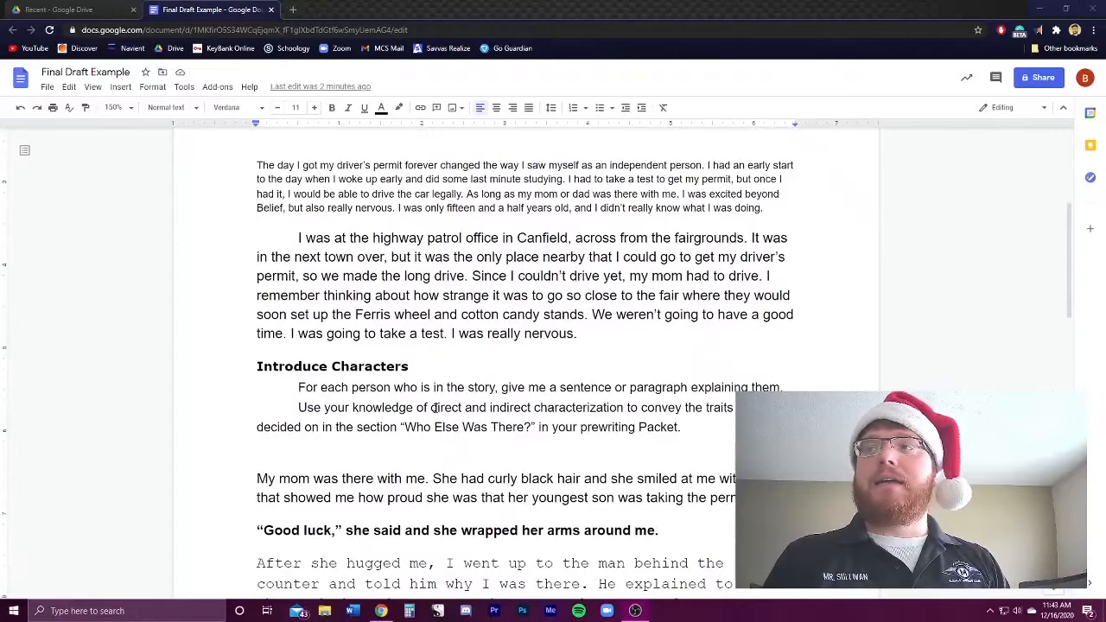
scroll(436, 411, "down", 4)
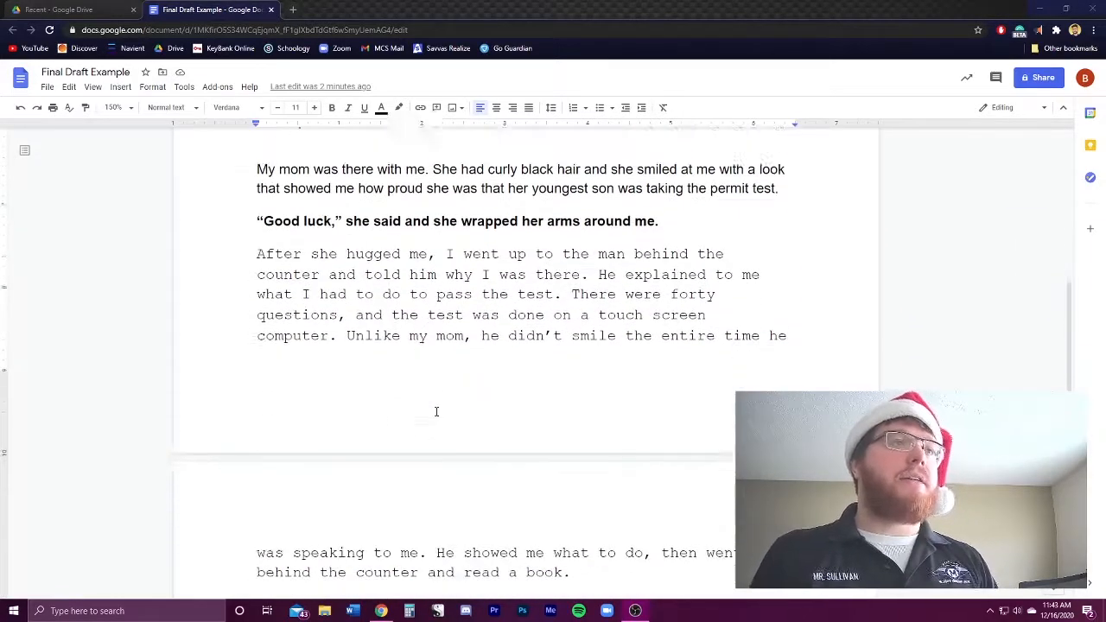
scroll(436, 411, "down", 4)
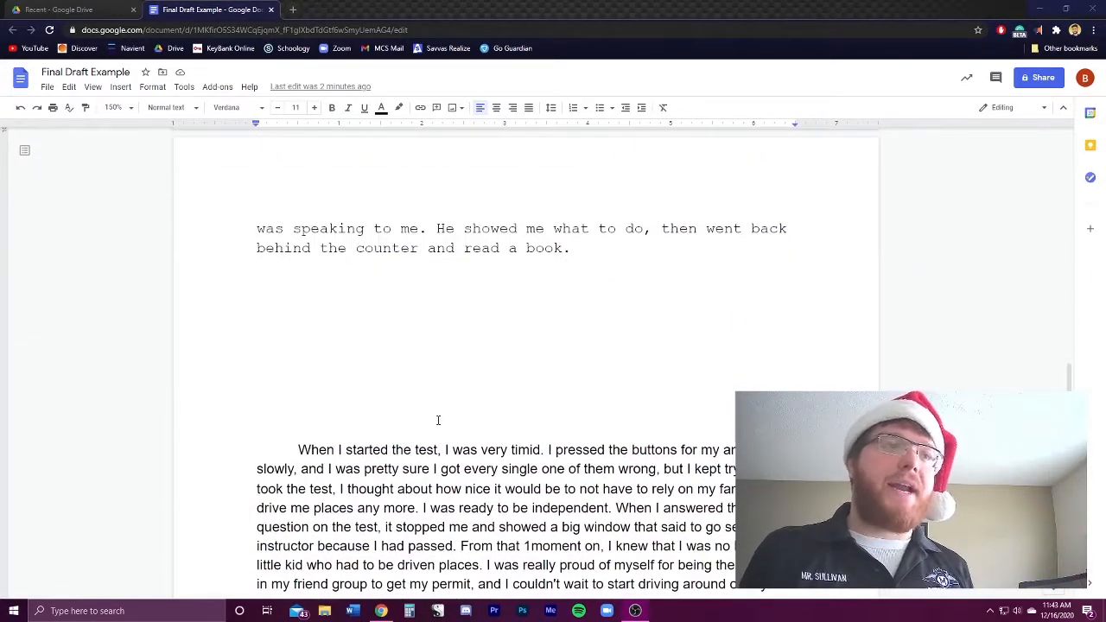
scroll(438, 420, "down", 5)
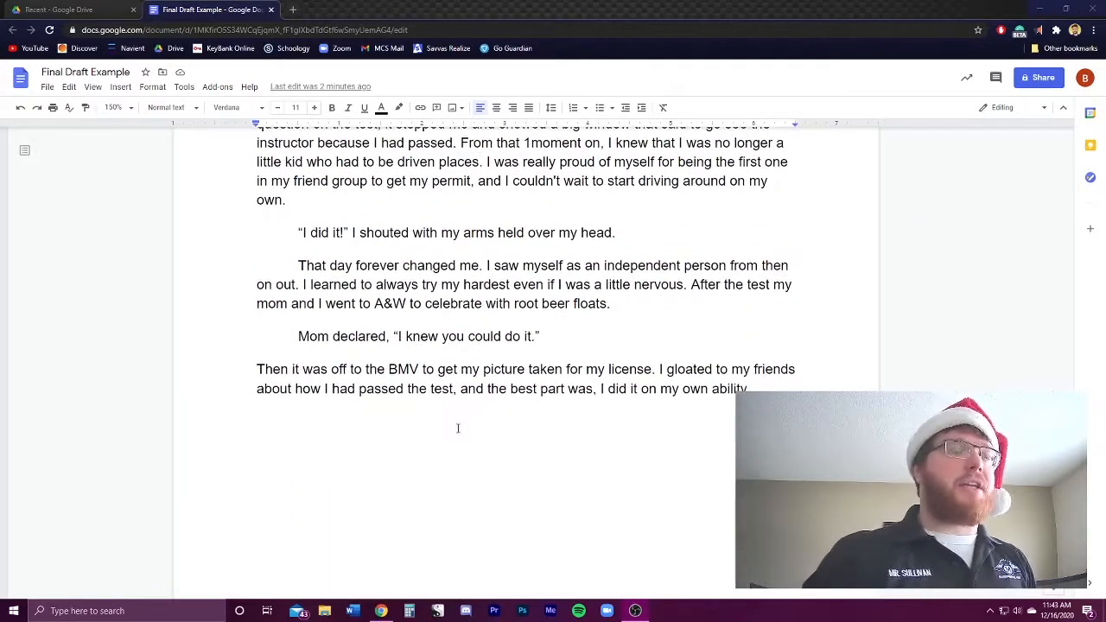
scroll(468, 421, "up", 5)
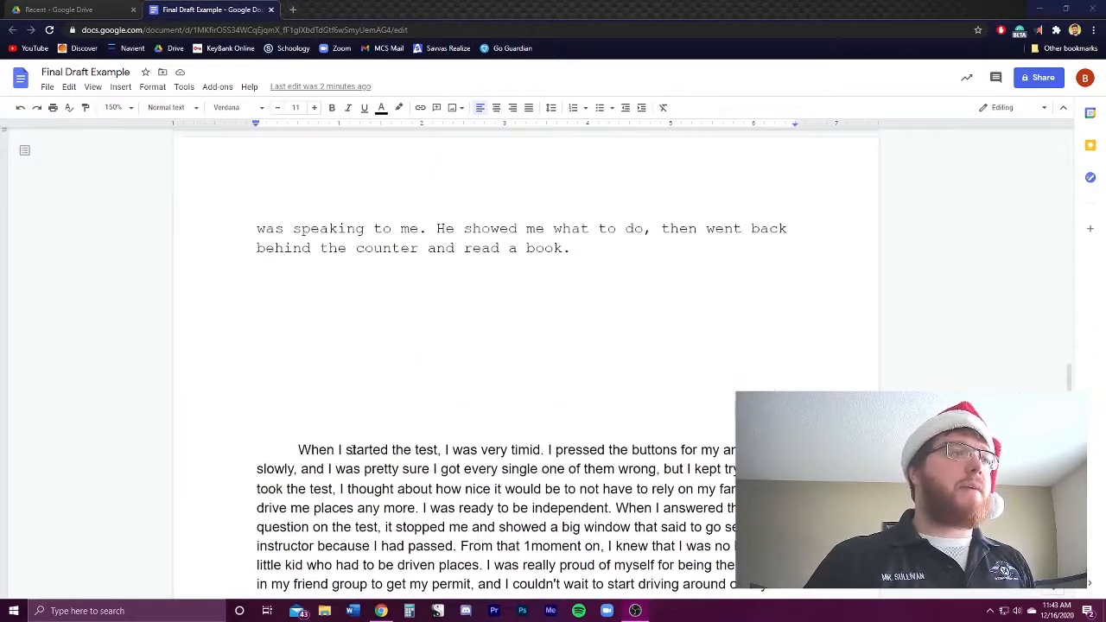
Step: Examine the blank lines before the "When I started the test" paragraph and the fonts and sizes of the earlier paragraphs
left_click_drag(358, 439, 261, 285)
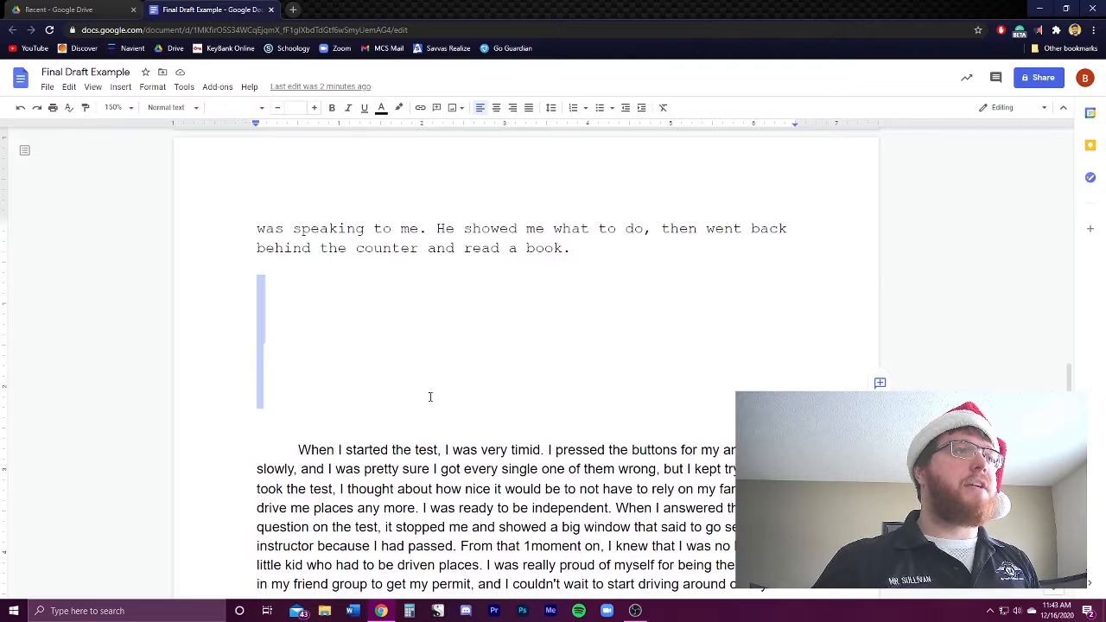
scroll(415, 484, "up", 1)
left_click(416, 486)
left_click_drag(291, 427, 394, 513)
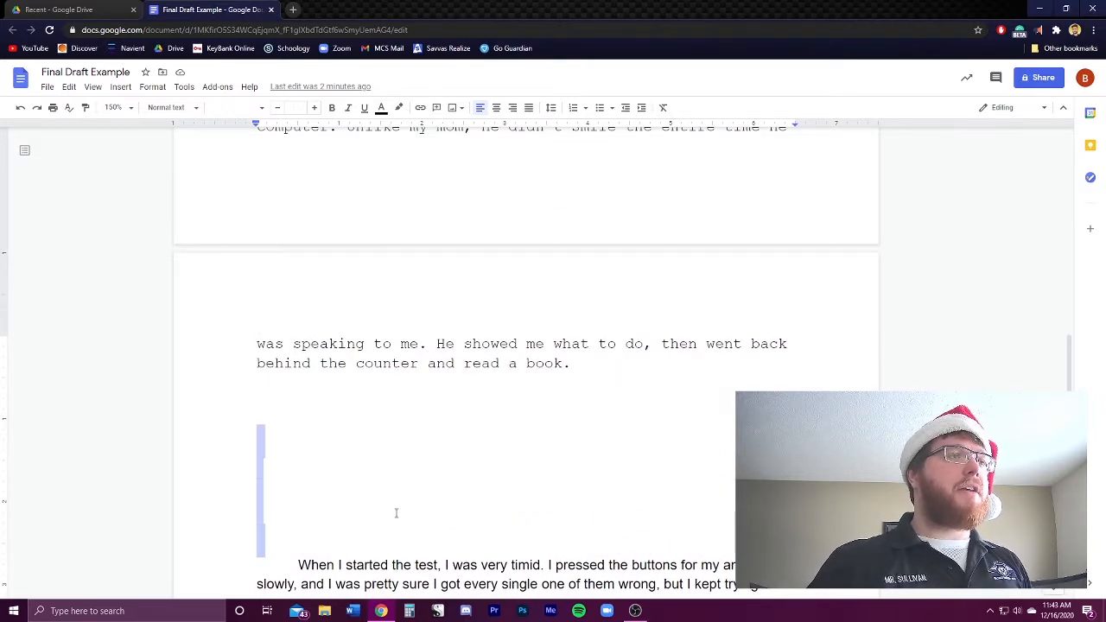
scroll(395, 513, "up", 2)
left_click_drag(570, 516, 273, 268)
scroll(410, 348, "up", 4)
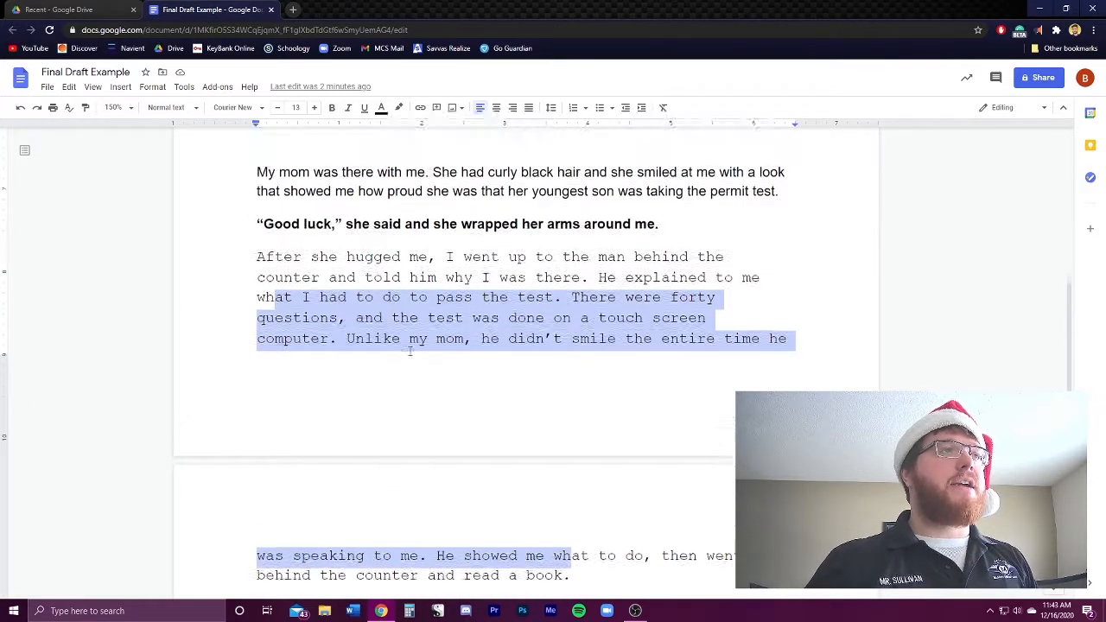
left_click_drag(389, 414, 442, 423)
scroll(399, 508, "up", 2)
scroll(370, 426, "up", 5)
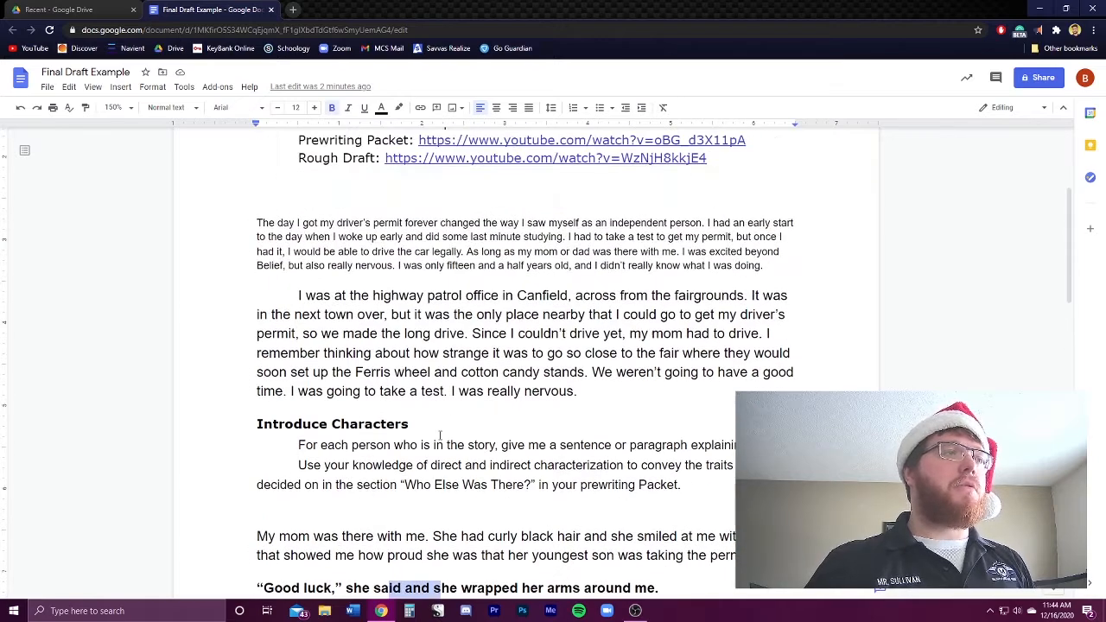
left_click_drag(298, 366, 376, 394)
scroll(376, 393, "down", 12)
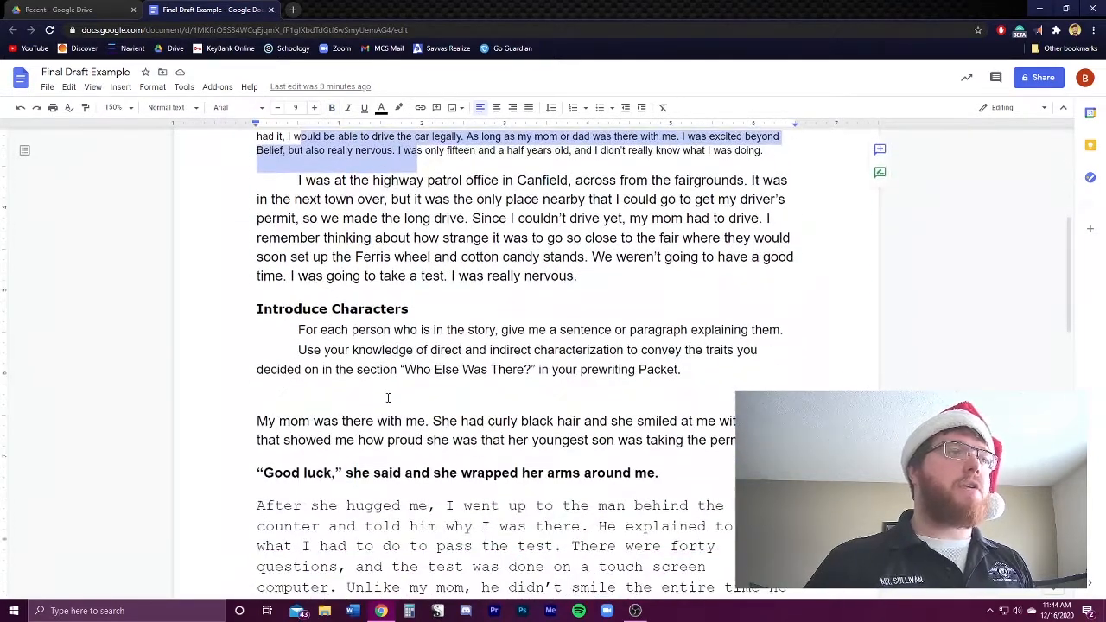
scroll(388, 402, "up", 4)
left_click(393, 325)
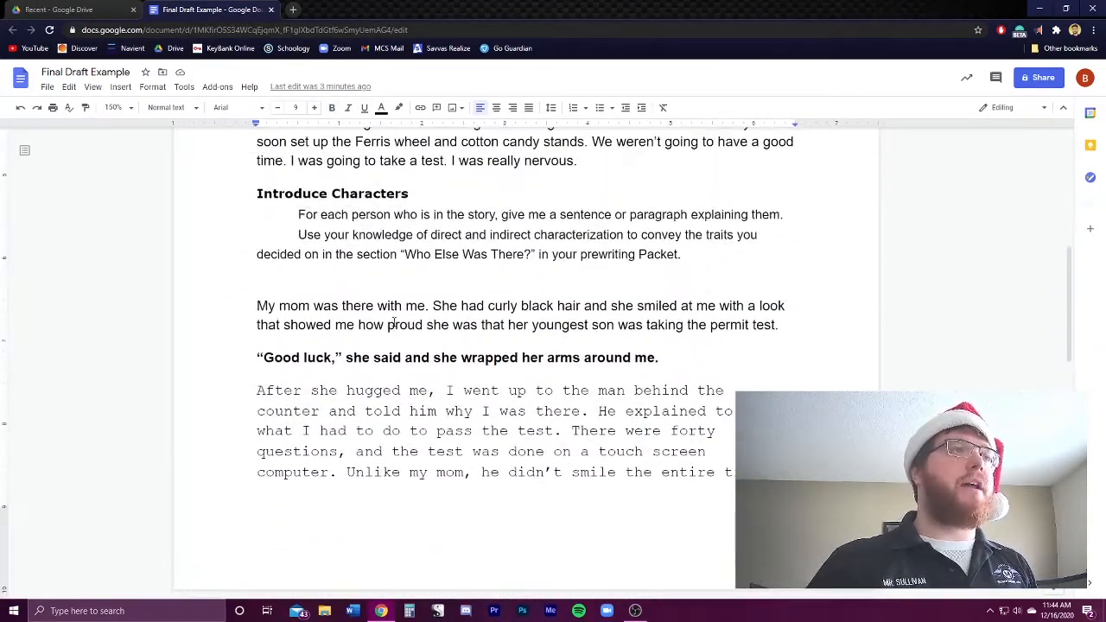
scroll(394, 327, "up", 6)
scroll(415, 421, "up", 2)
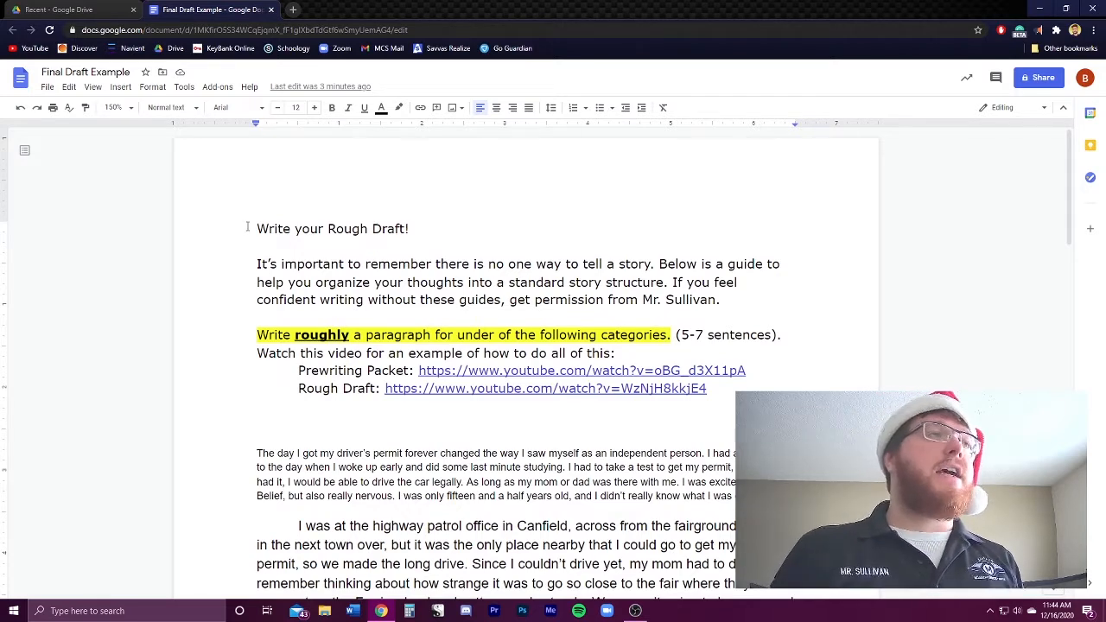
Step: Delete the "Write your Rough Draft!" instructions, including the video links, and the blank lines above the essay's first paragraph
left_click_drag(257, 228, 260, 419)
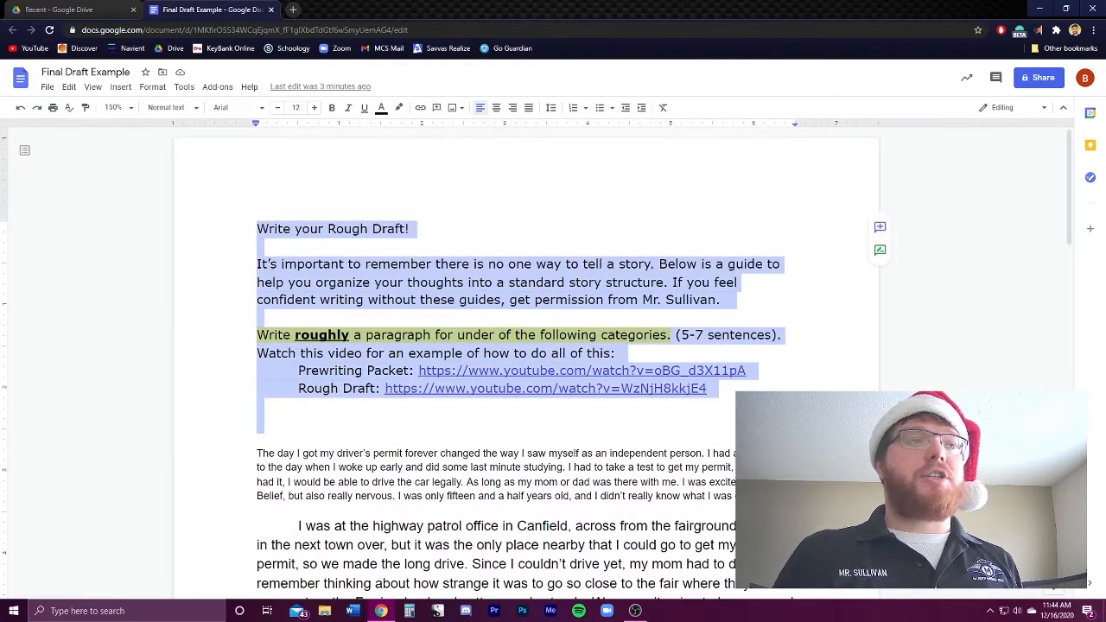
scroll(290, 299, "down", 5)
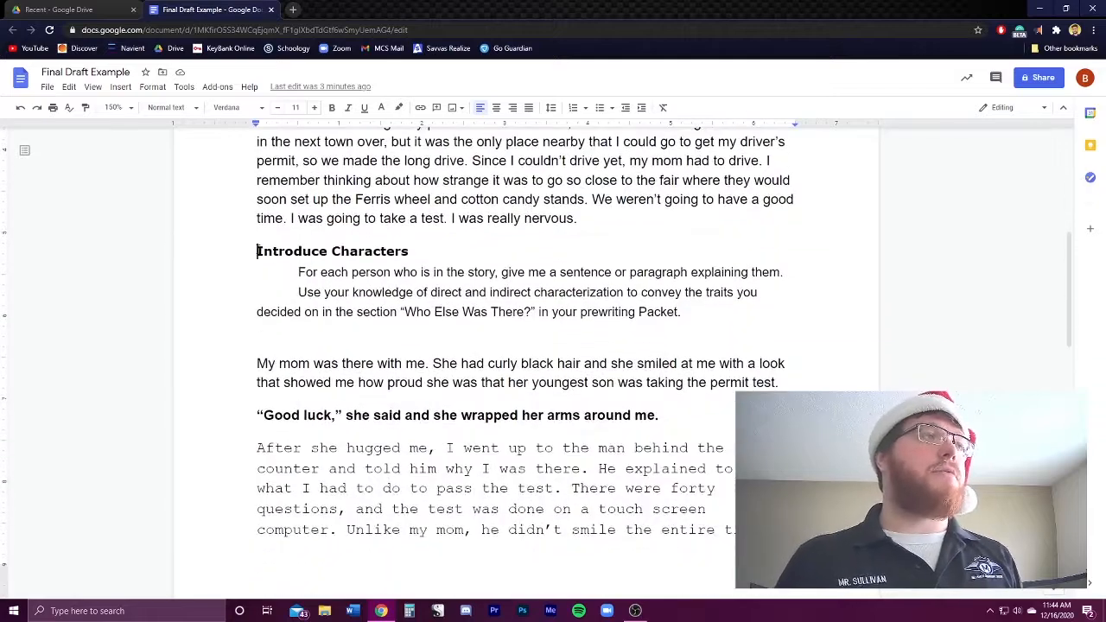
left_click_drag(257, 251, 750, 328)
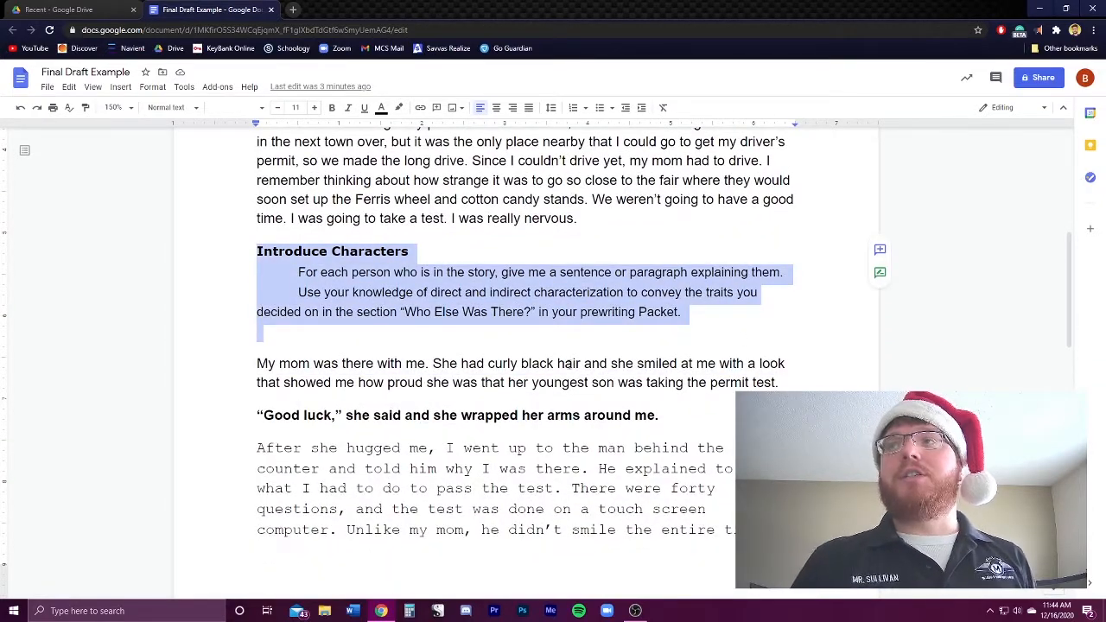
scroll(570, 366, "up", 1)
scroll(566, 370, "up", 6)
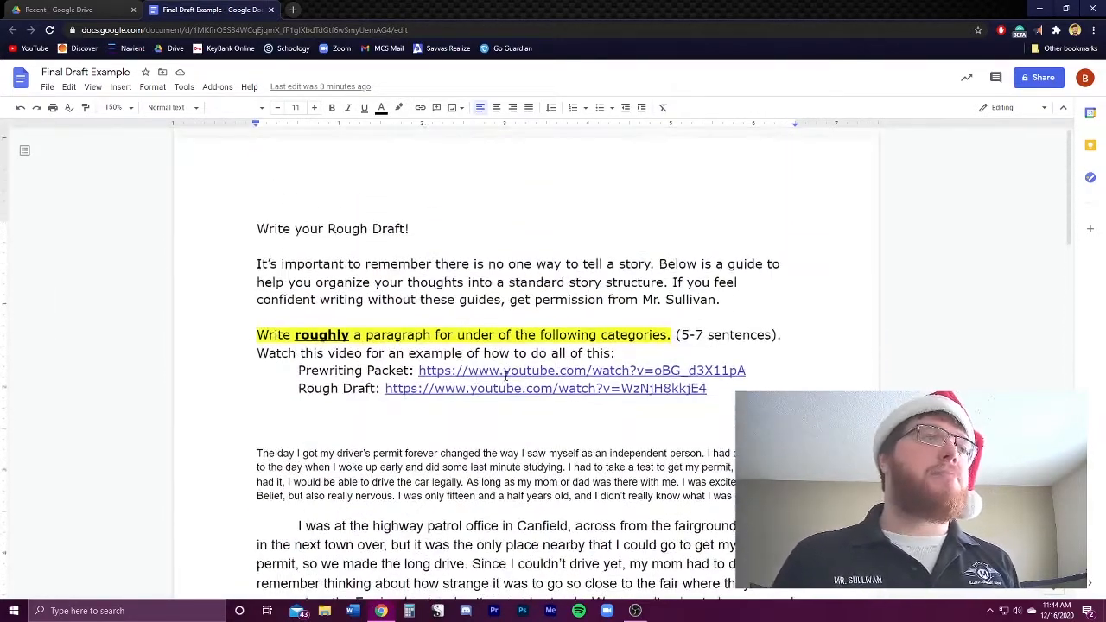
left_click_drag(257, 228, 743, 407)
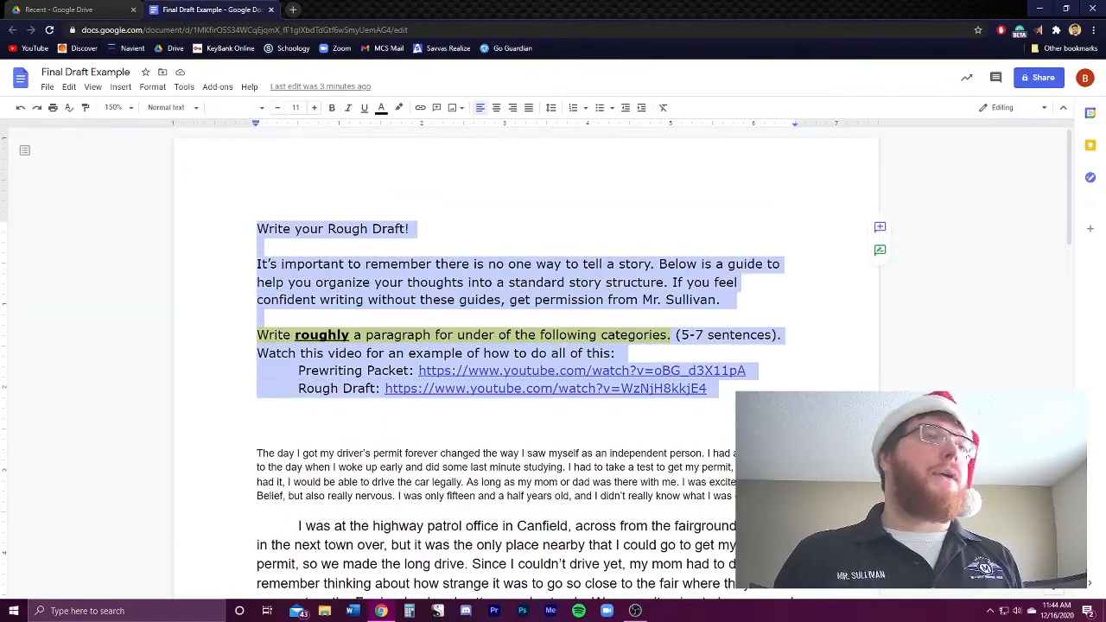
key("BackSpace")
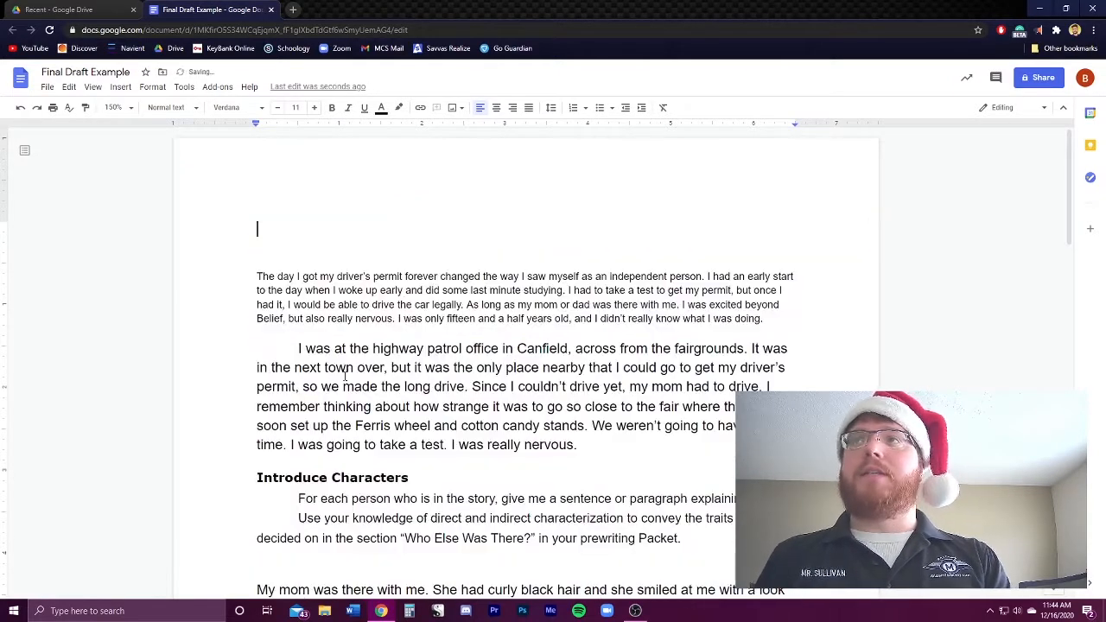
key("Delete")
key("Delete")
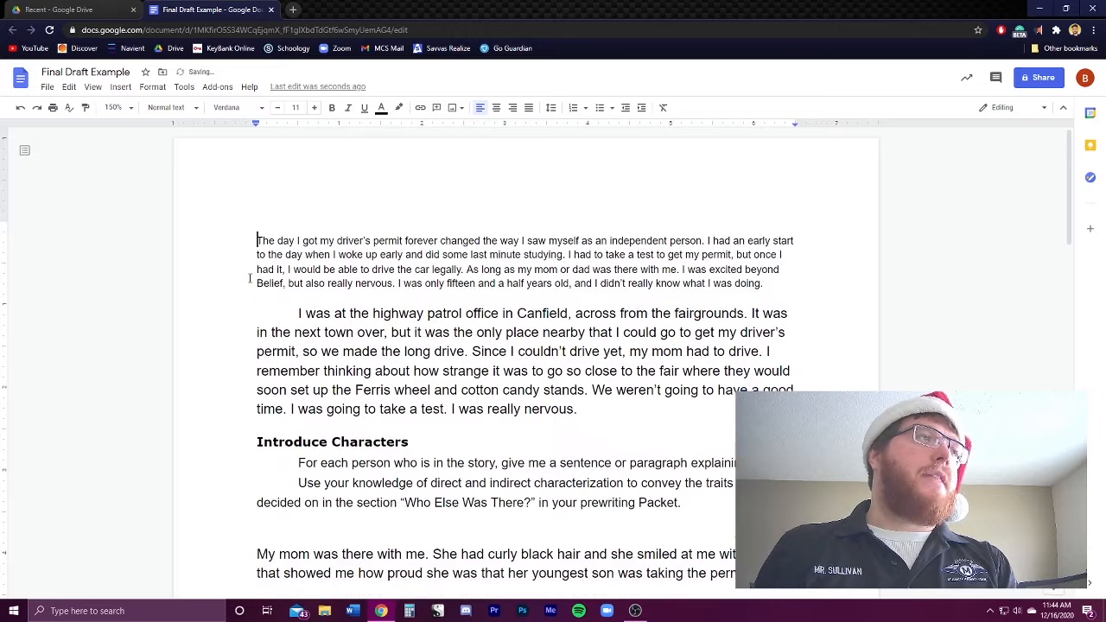
Step: Delete the "Introduce Characters" heading, its guidance text and the blank line before the "My mom was there with me" paragraph
scroll(273, 326, "down", 2)
left_click_drag(257, 269, 722, 351)
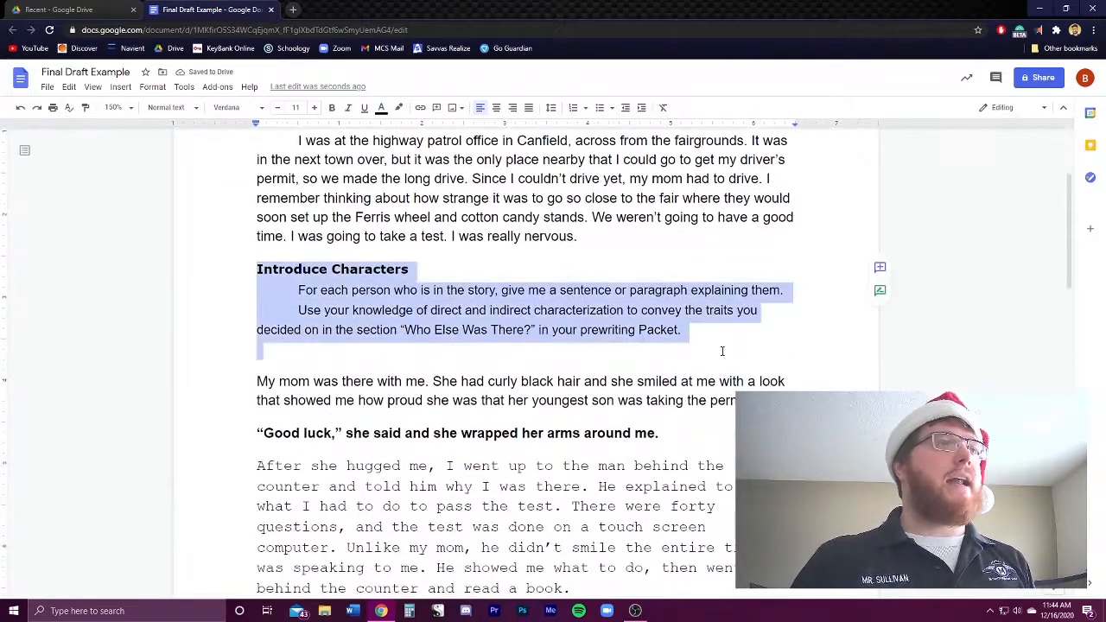
key("BackSpace")
scroll(299, 346, "up", 2)
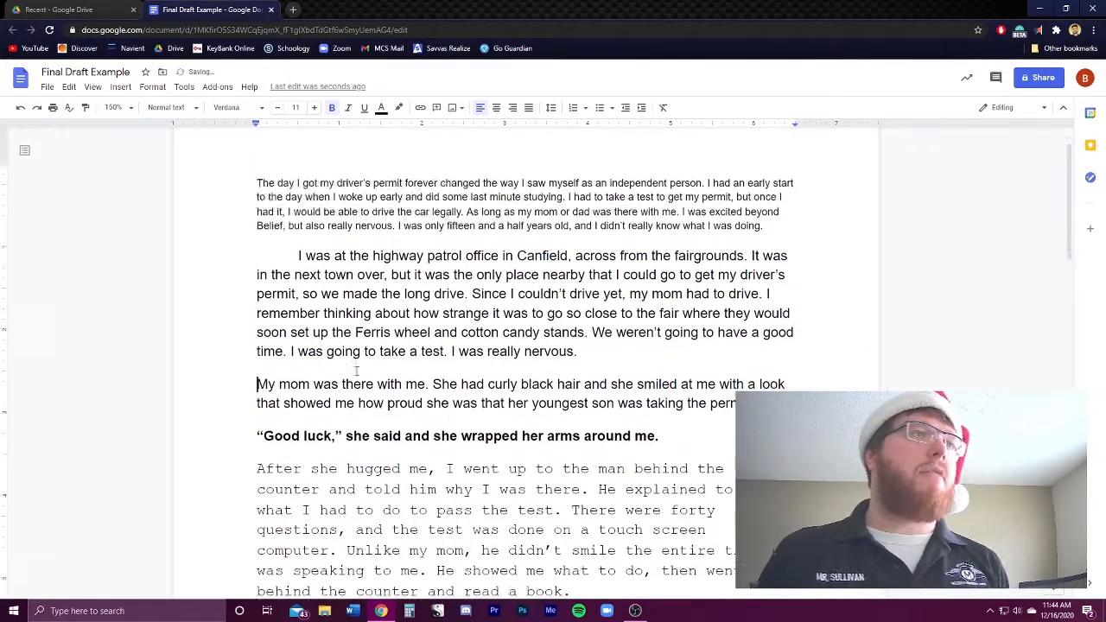
Step: Check the remaining essay for leftover instructions and compare the font, size and bold formatting of its paragraphs
scroll(356, 371, "down", 4)
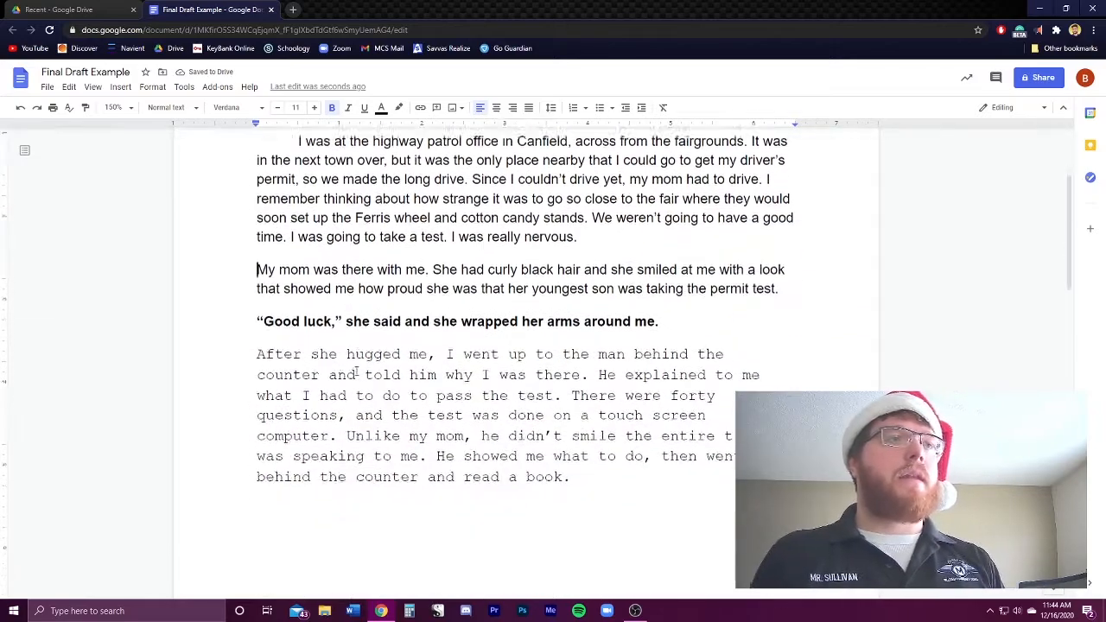
scroll(356, 370, "down", 7)
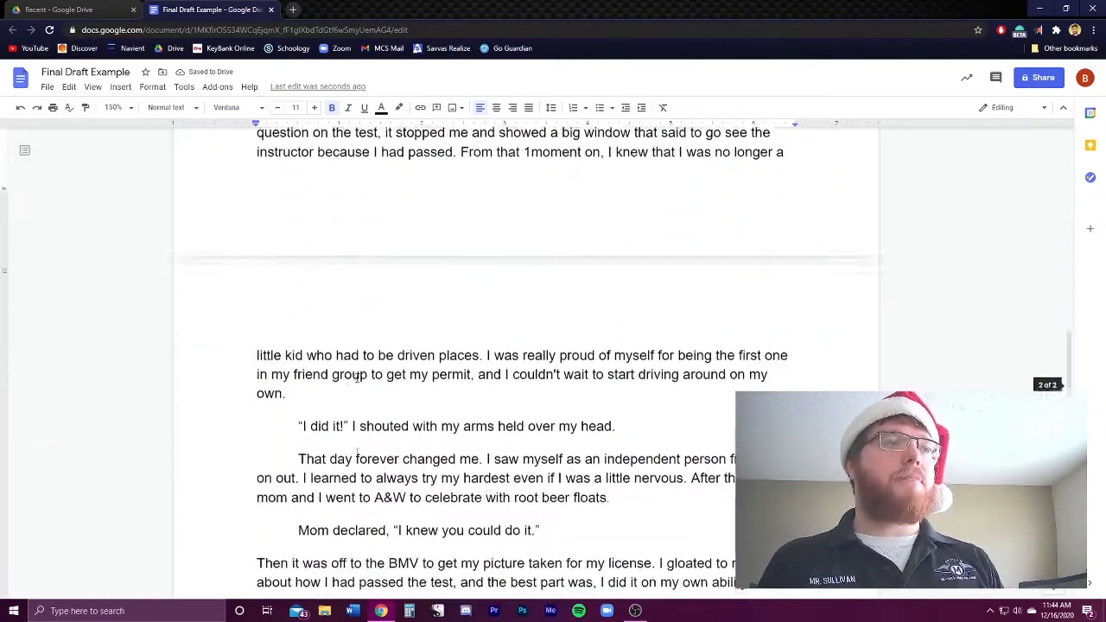
scroll(356, 377, "up", 11)
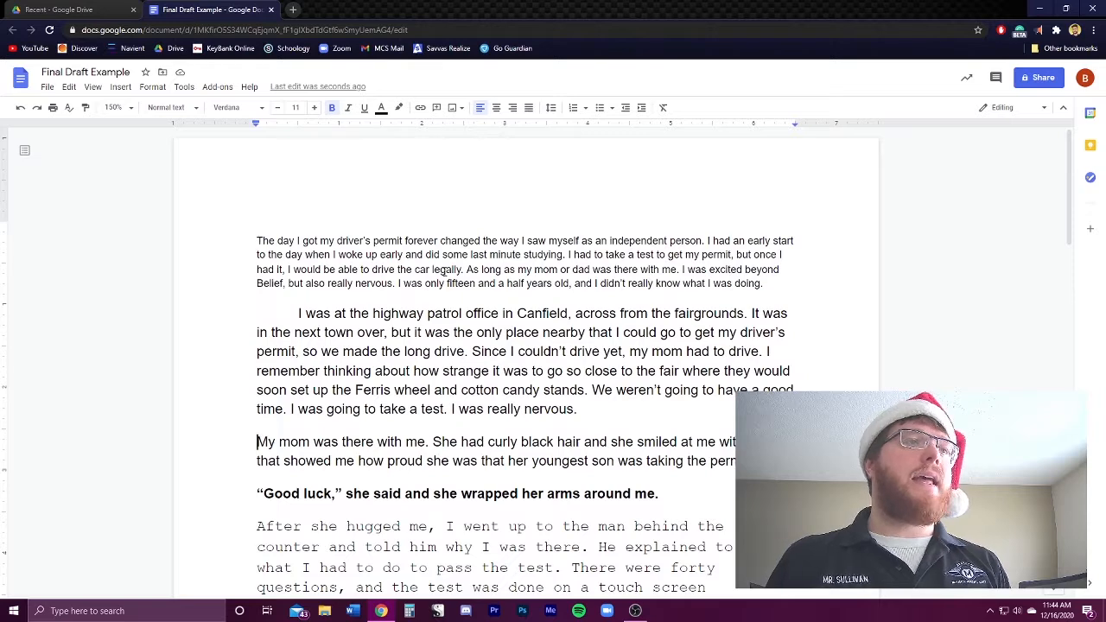
scroll(443, 270, "down", 3)
left_click_drag(385, 203, 449, 340)
left_click_drag(535, 390, 249, 268)
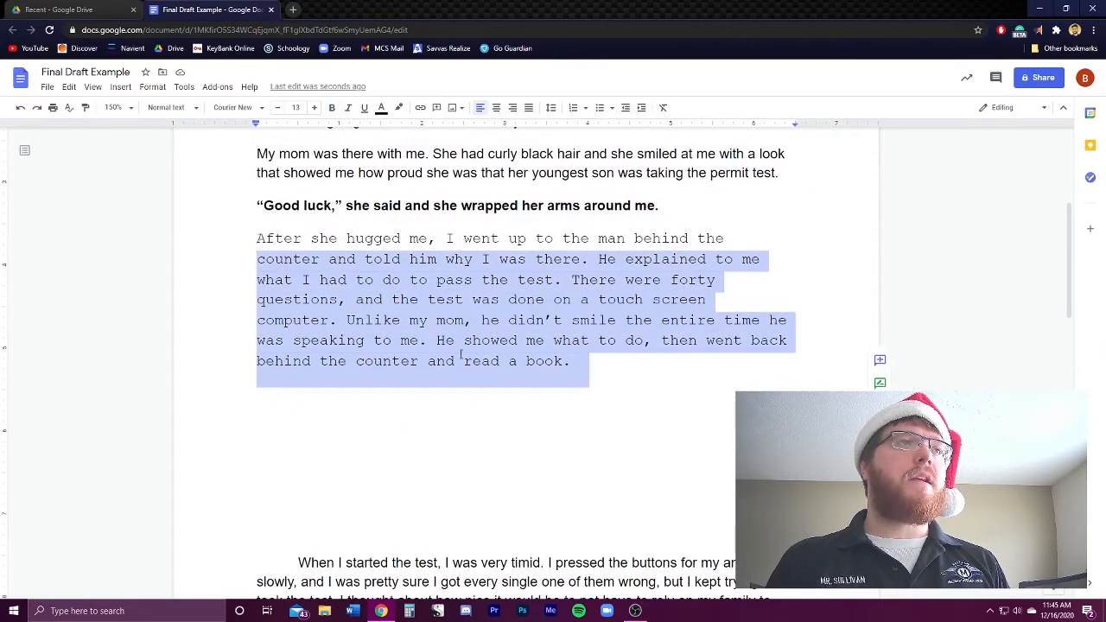
left_click(516, 208)
left_click_drag(339, 205, 490, 215)
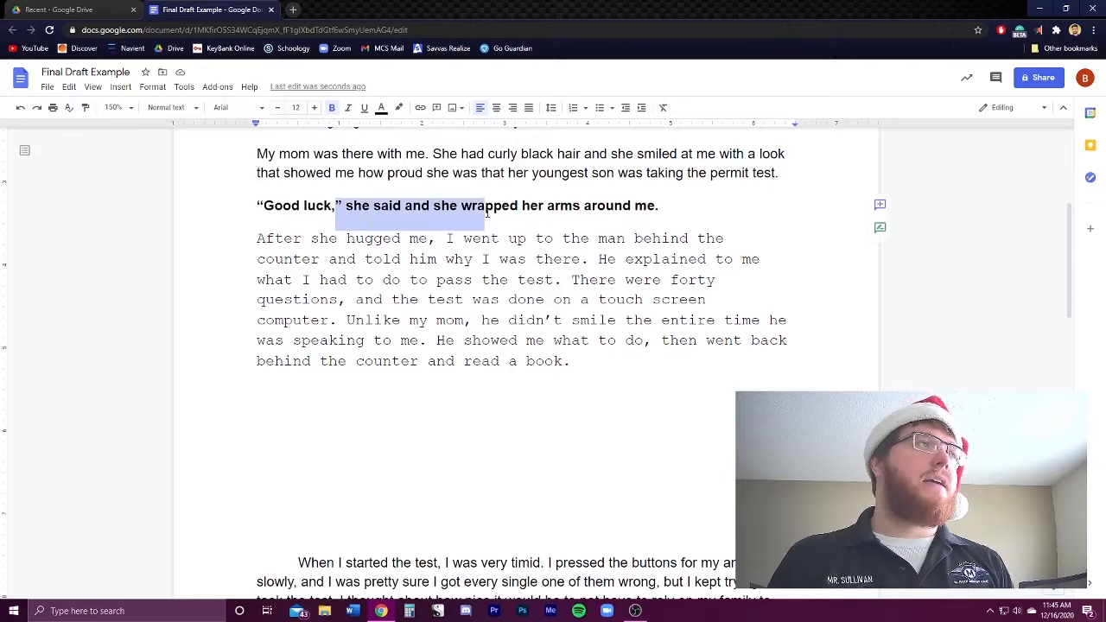
left_click_drag(426, 288, 563, 321)
scroll(518, 336, "up", 2)
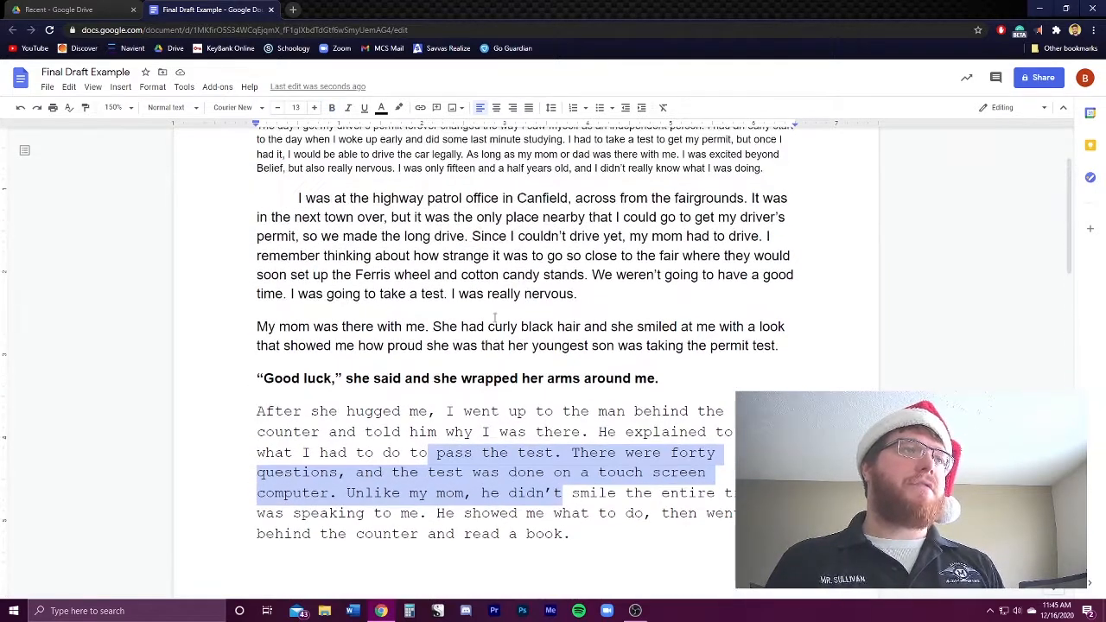
left_click(482, 346)
scroll(562, 337, "up", 3)
left_click(432, 280)
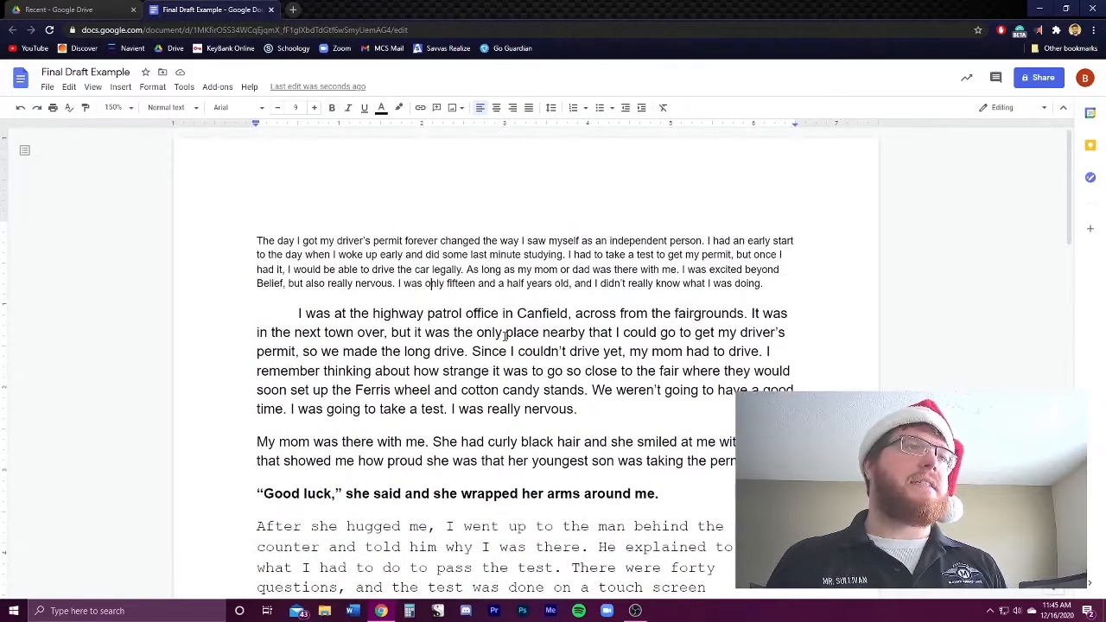
scroll(513, 363, "down", 10)
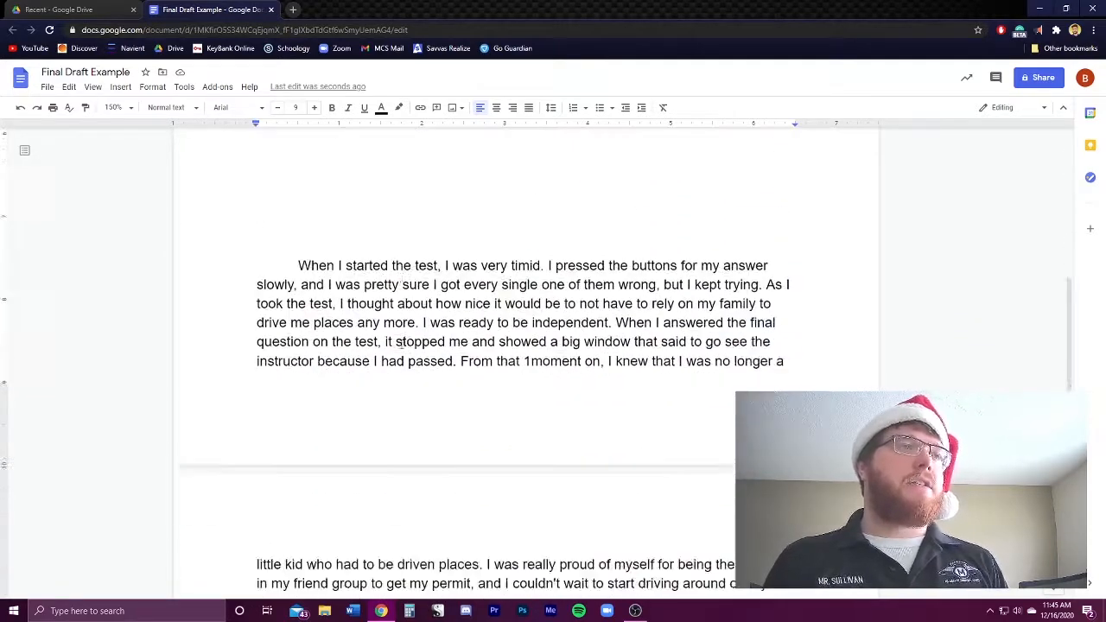
scroll(403, 344, "up", 10)
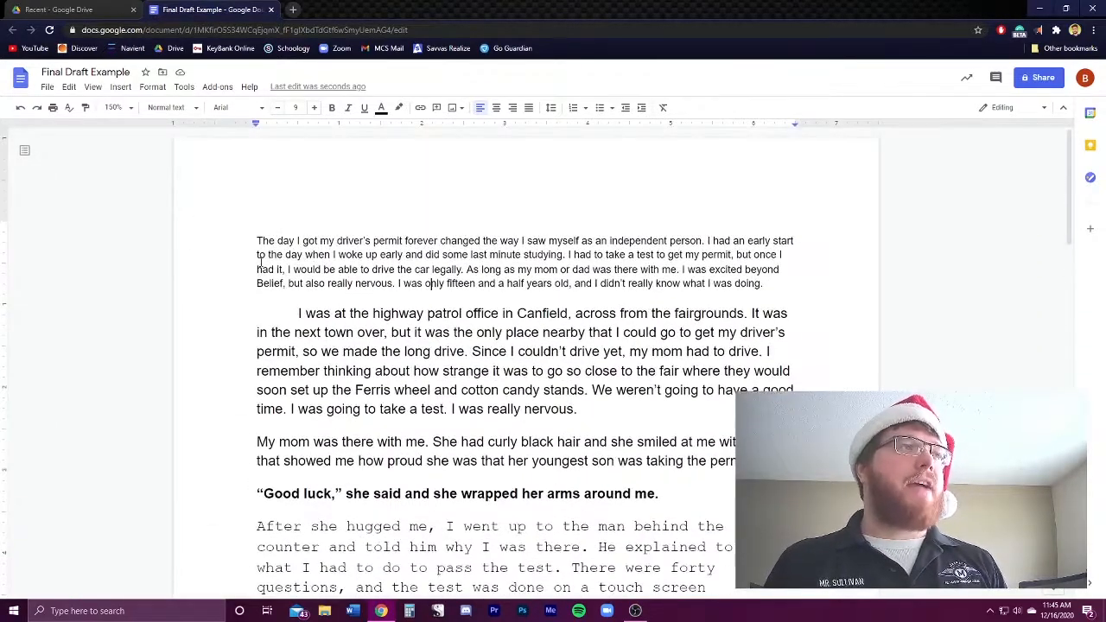
Step: Clear the formatting of the entire essay text, from the first paragraph through the end of the document
left_click_drag(255, 241, 750, 432)
scroll(726, 446, "down", 3)
scroll(766, 373, "down", 10)
scroll(713, 408, "down", 1)
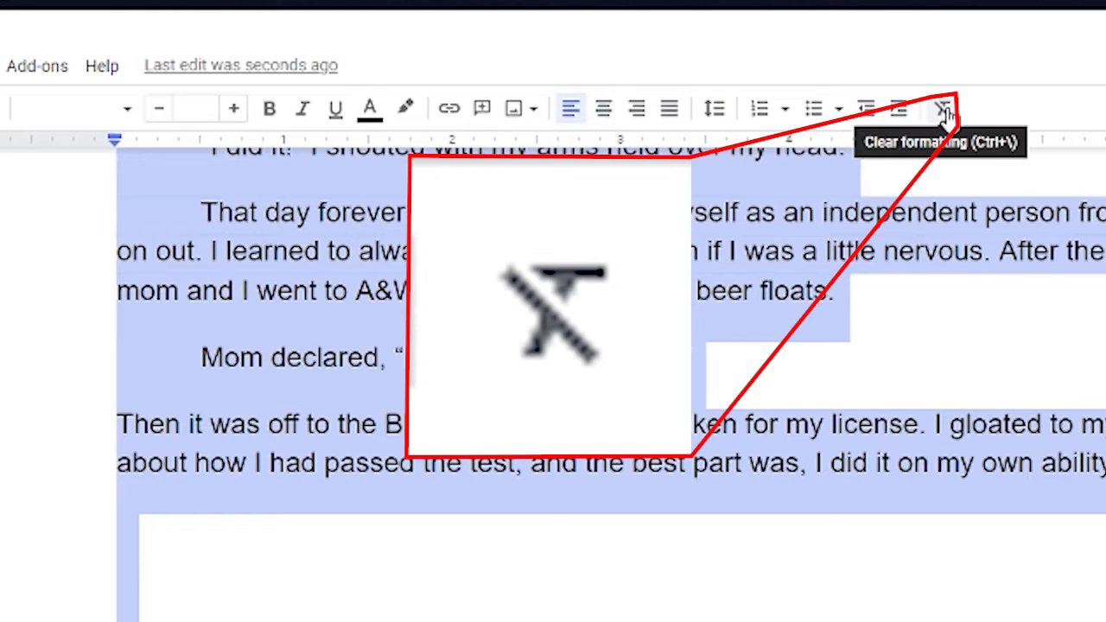
left_click(943, 109)
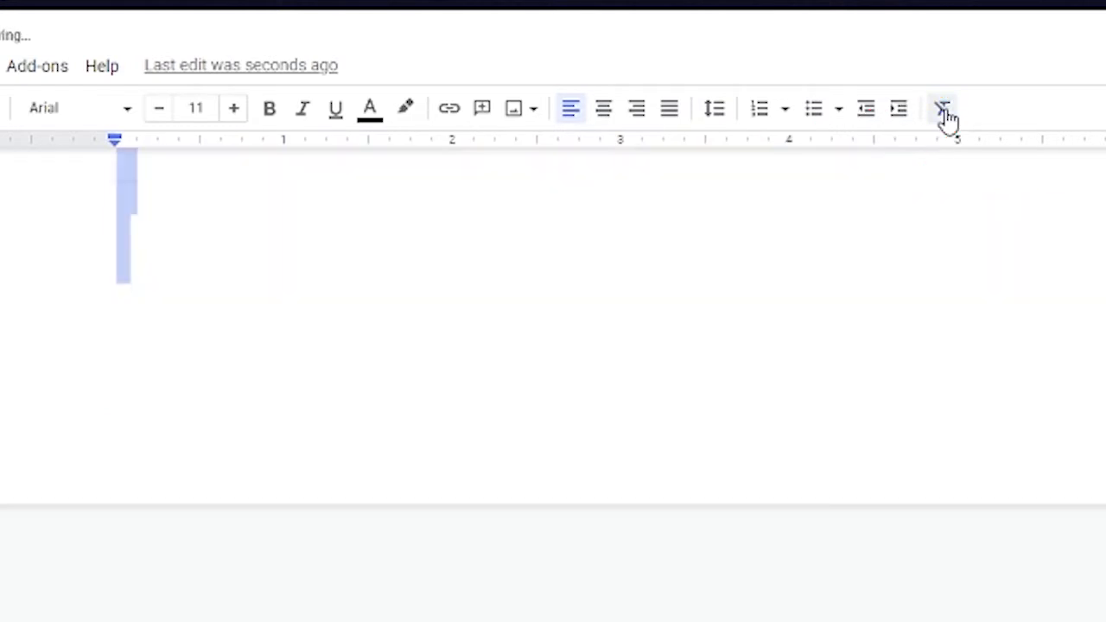
scroll(720, 506, "up", 15)
scroll(605, 389, "up", 4)
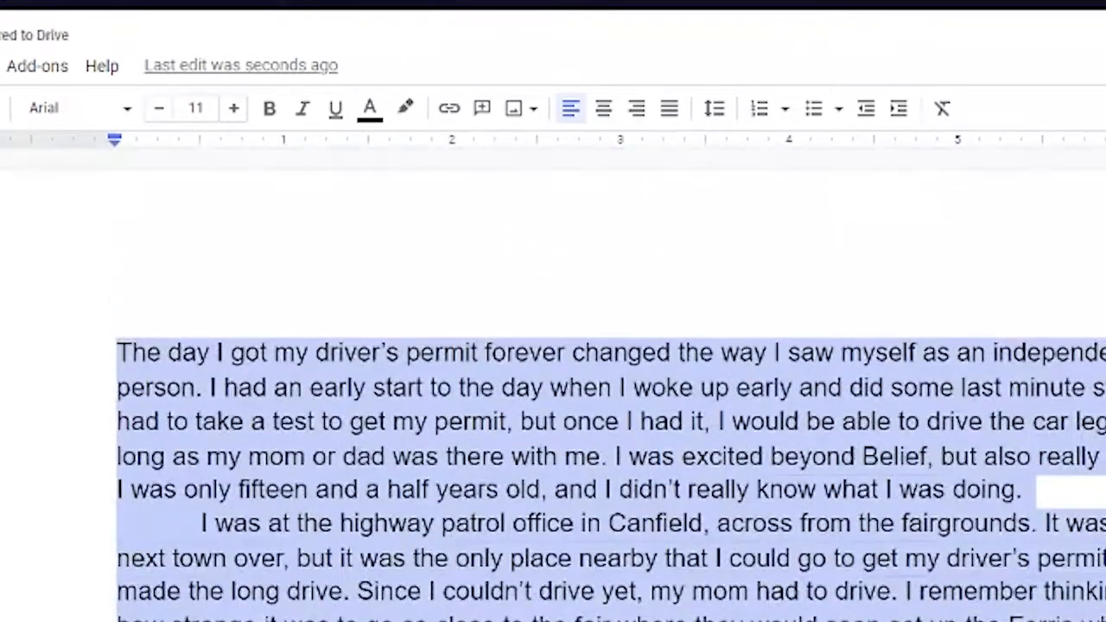
Step: Review the essay from beginning to end for uniform text formatting, paragraph indents and leftover blank lines
left_click(533, 605)
left_click_drag(184, 489, 347, 596)
left_click(130, 386)
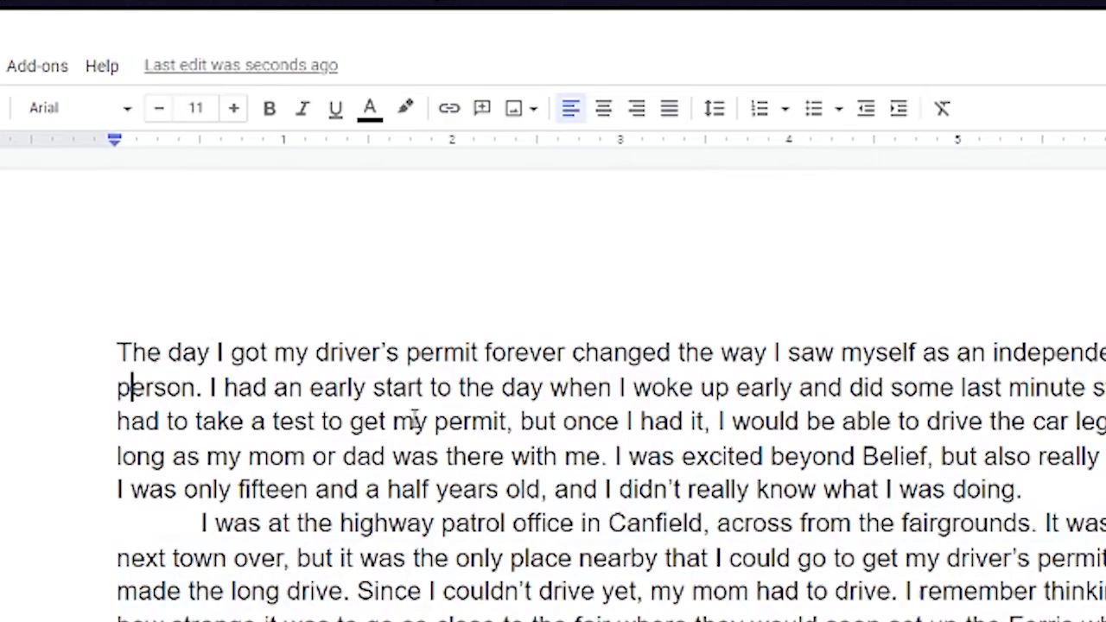
scroll(340, 567, "down", 2)
scroll(198, 424, "down", 5)
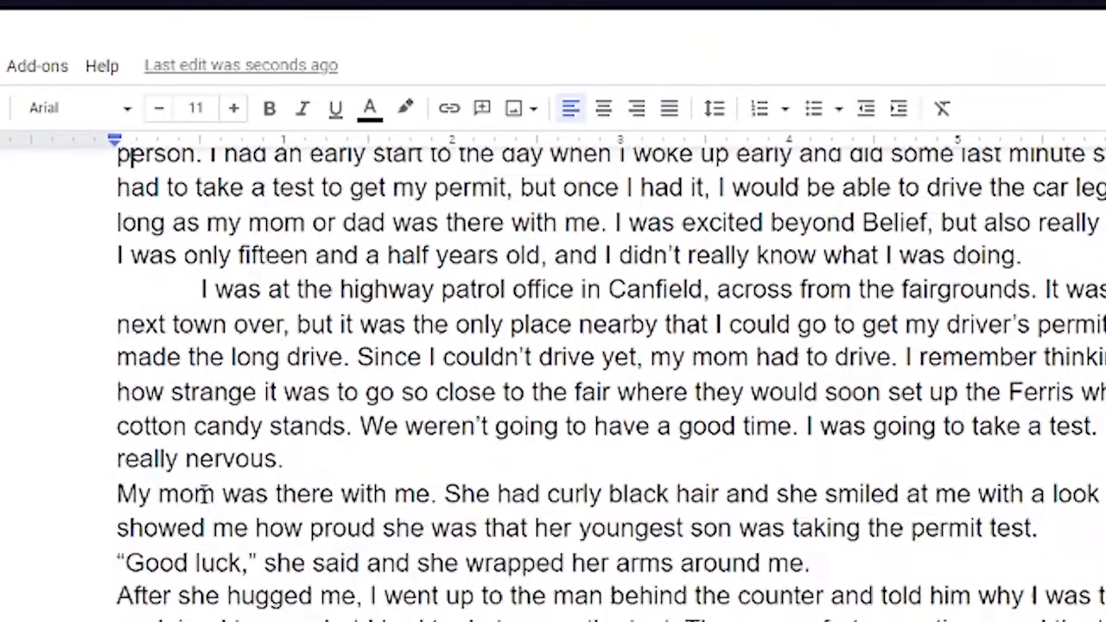
scroll(275, 515, "down", 10)
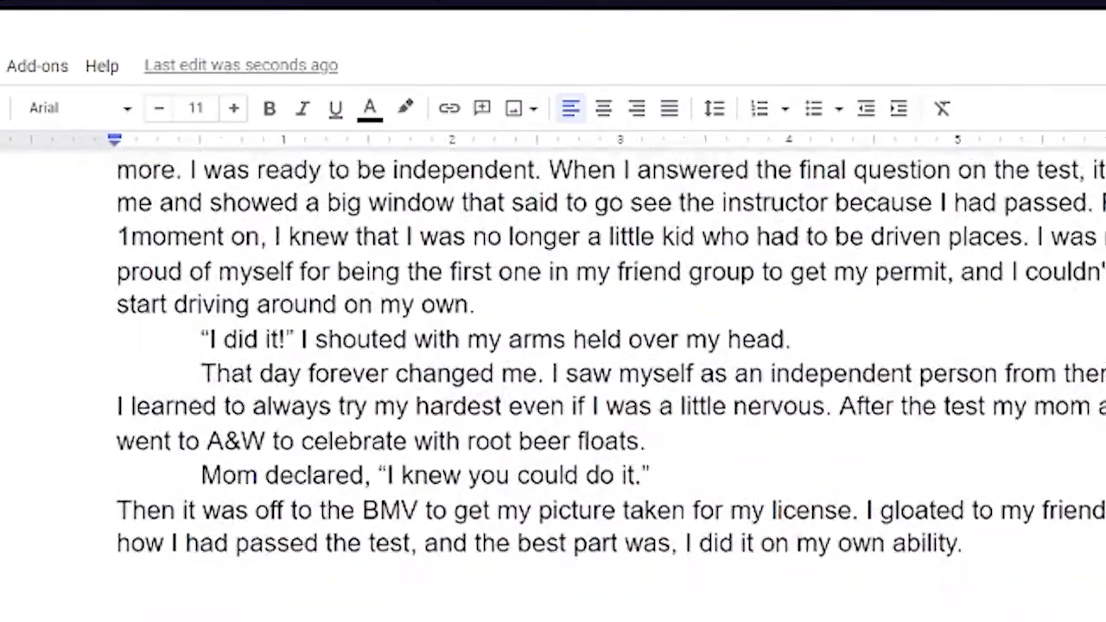
scroll(486, 557, "up", 17)
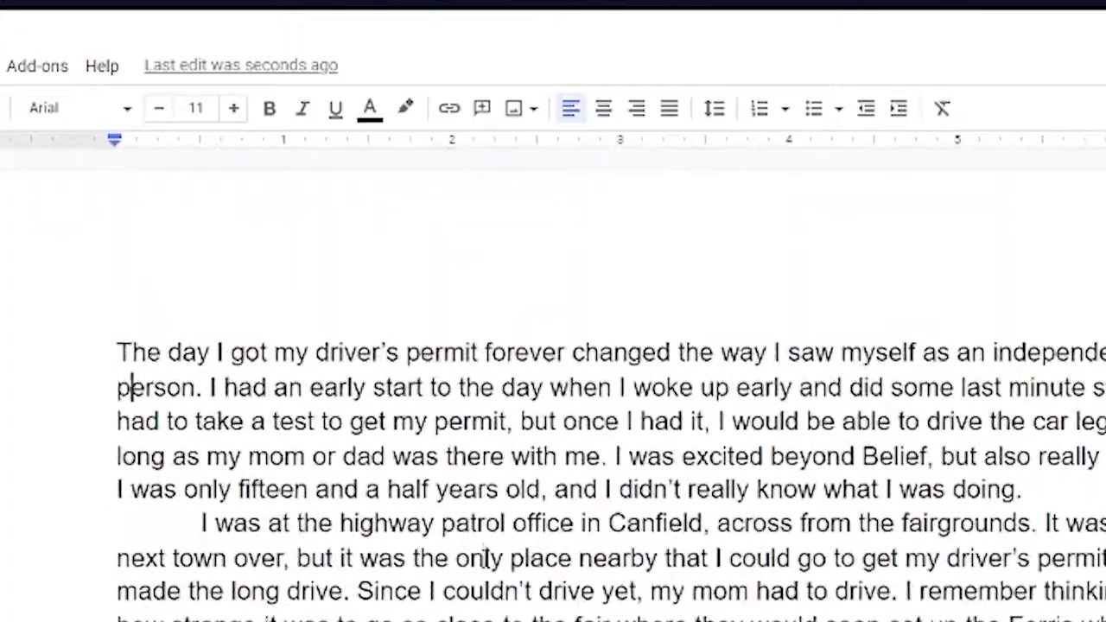
scroll(487, 557, "down", 8)
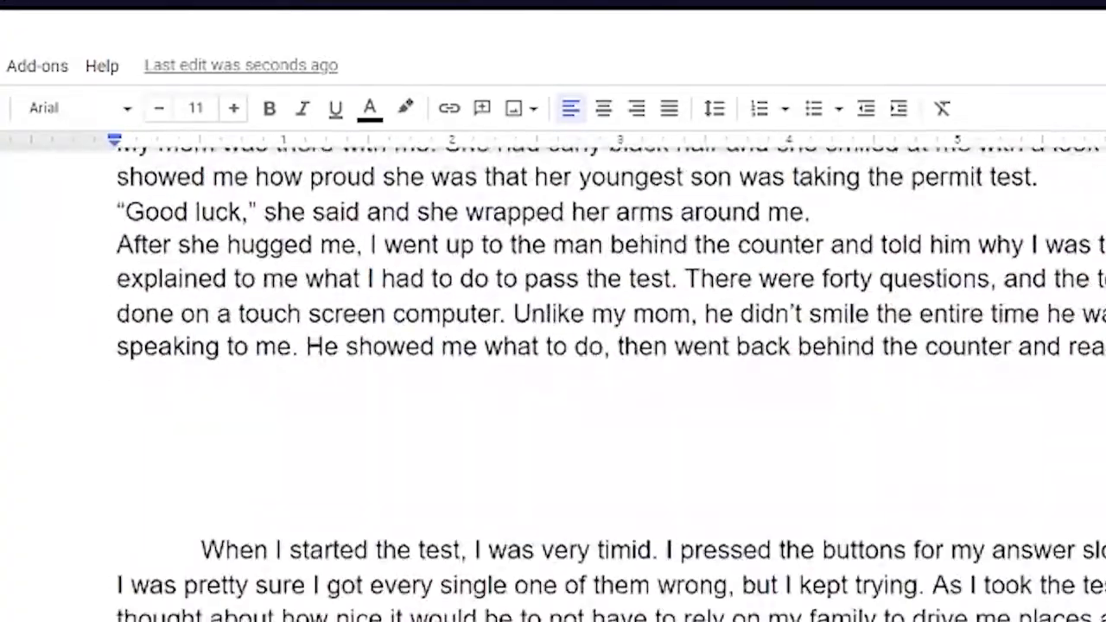
scroll(553, 389, "down", 2)
scroll(553, 389, "up", 6)
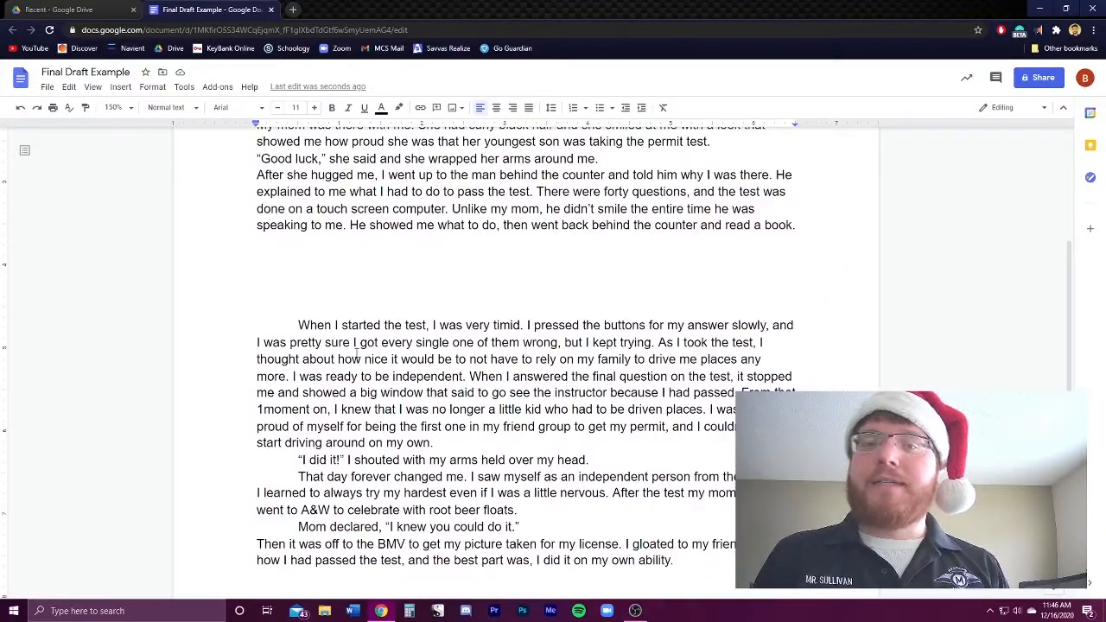
scroll(393, 413, "down", 3)
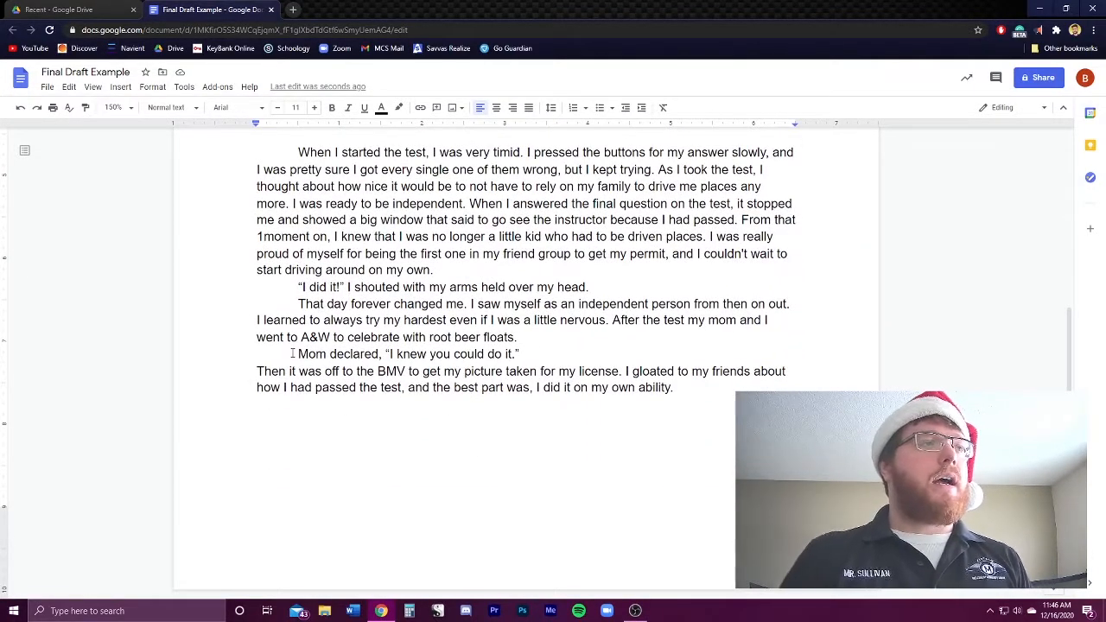
scroll(288, 351, "up", 4)
scroll(290, 351, "up", 4)
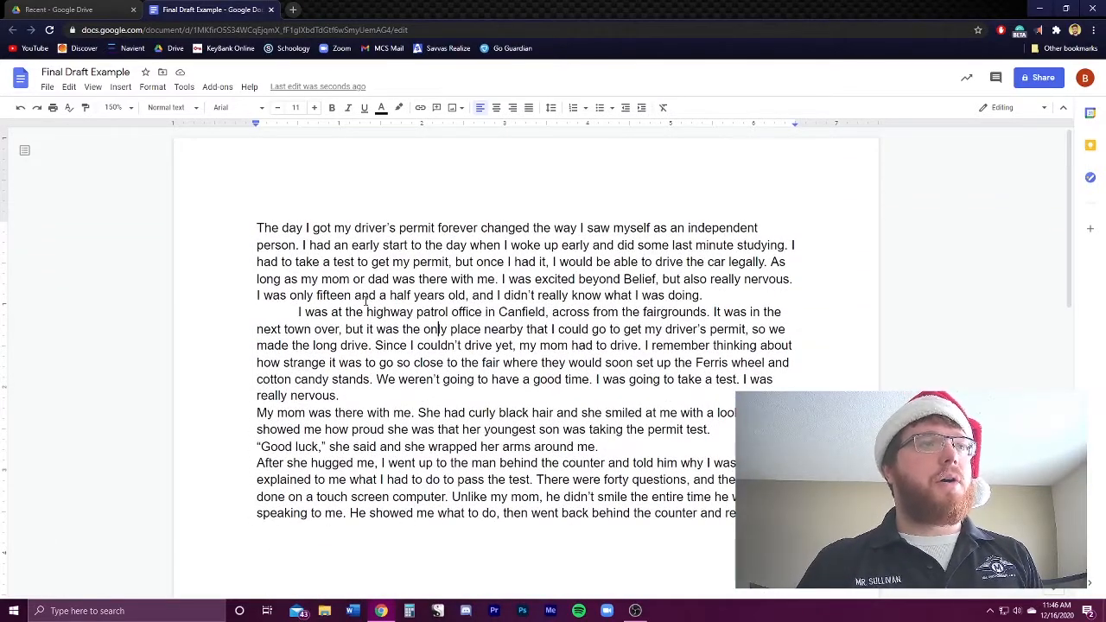
scroll(366, 301, "down", 10)
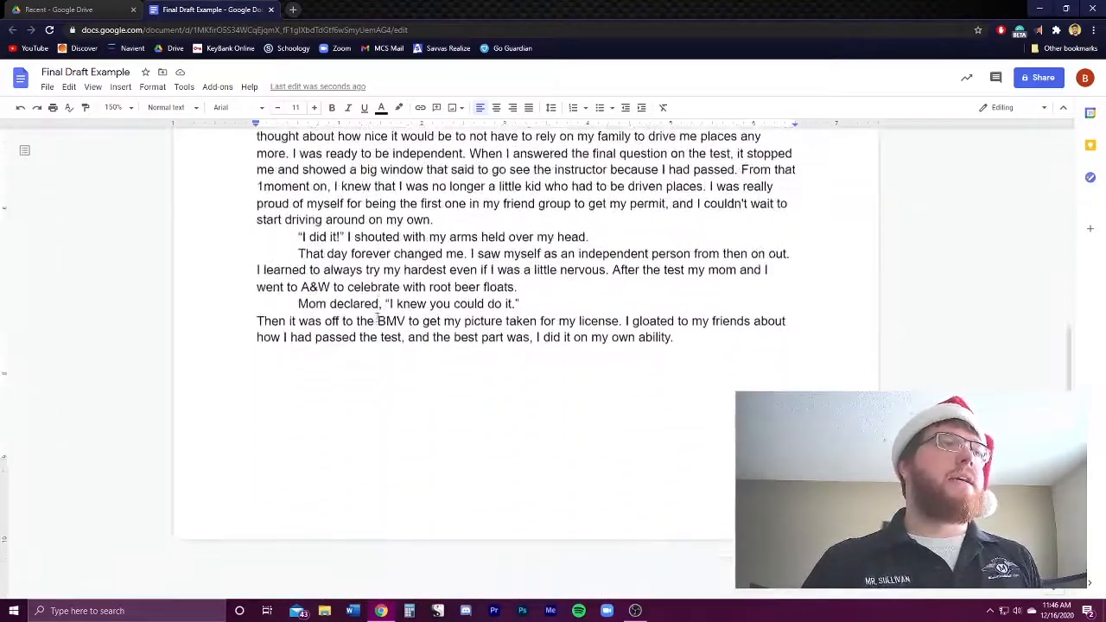
scroll(377, 320, "up", 5)
left_click_drag(305, 266, 420, 451)
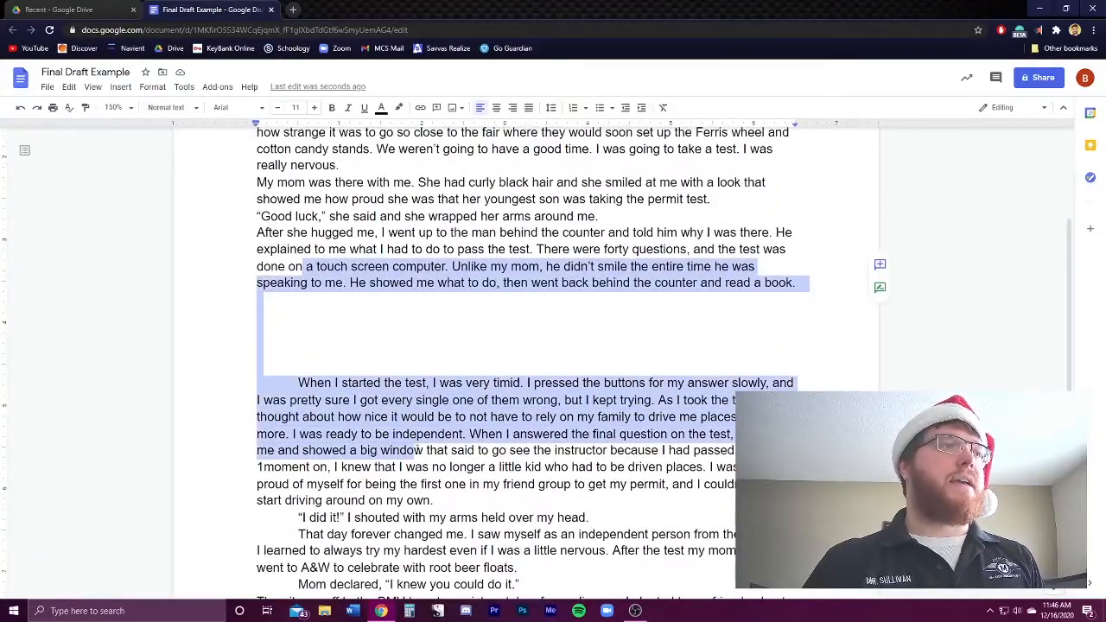
scroll(365, 403, "up", 2)
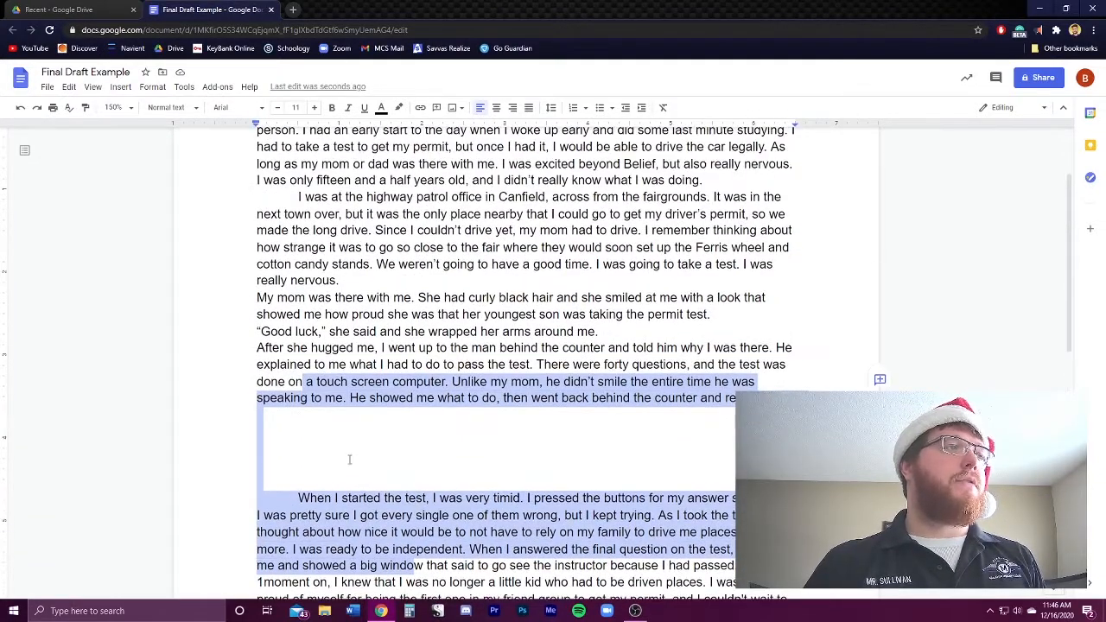
left_click(322, 399)
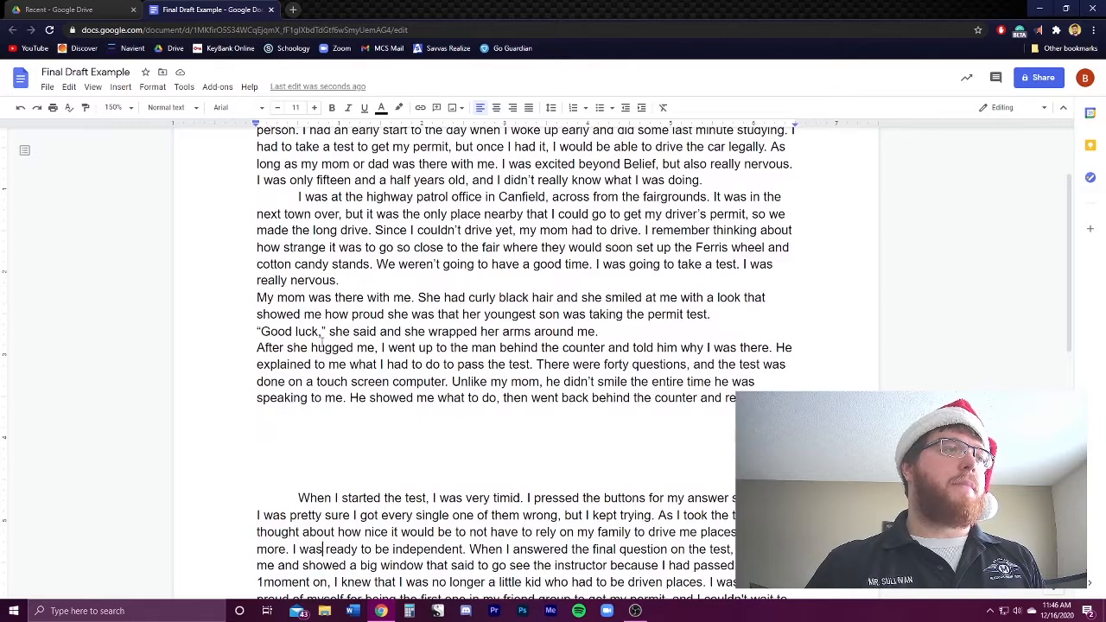
scroll(320, 350, "down", 10)
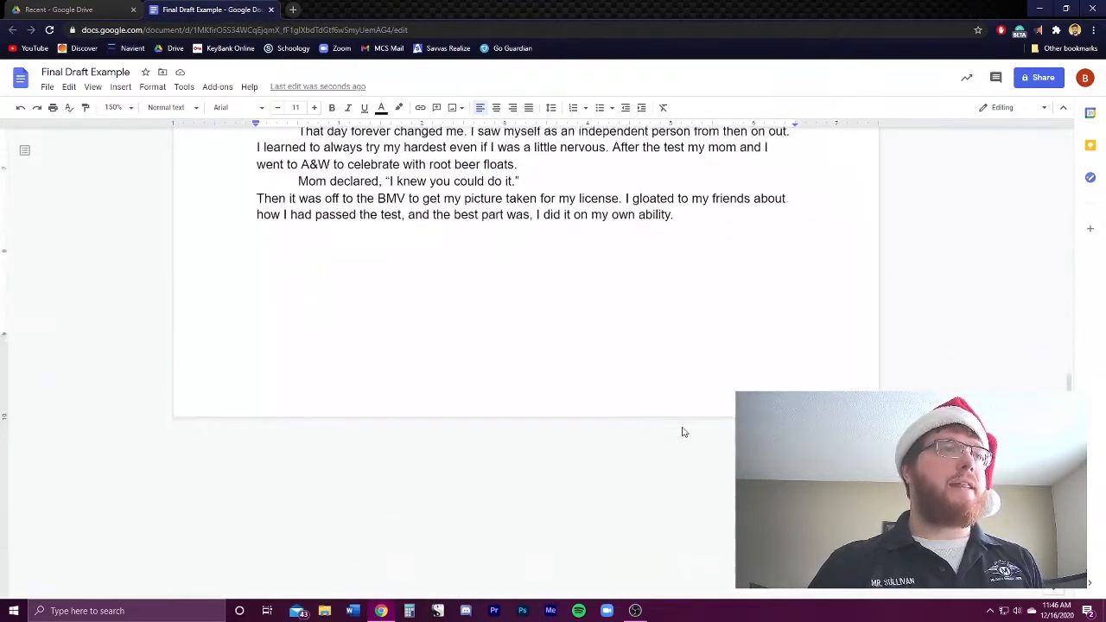
scroll(333, 365, "up", 10)
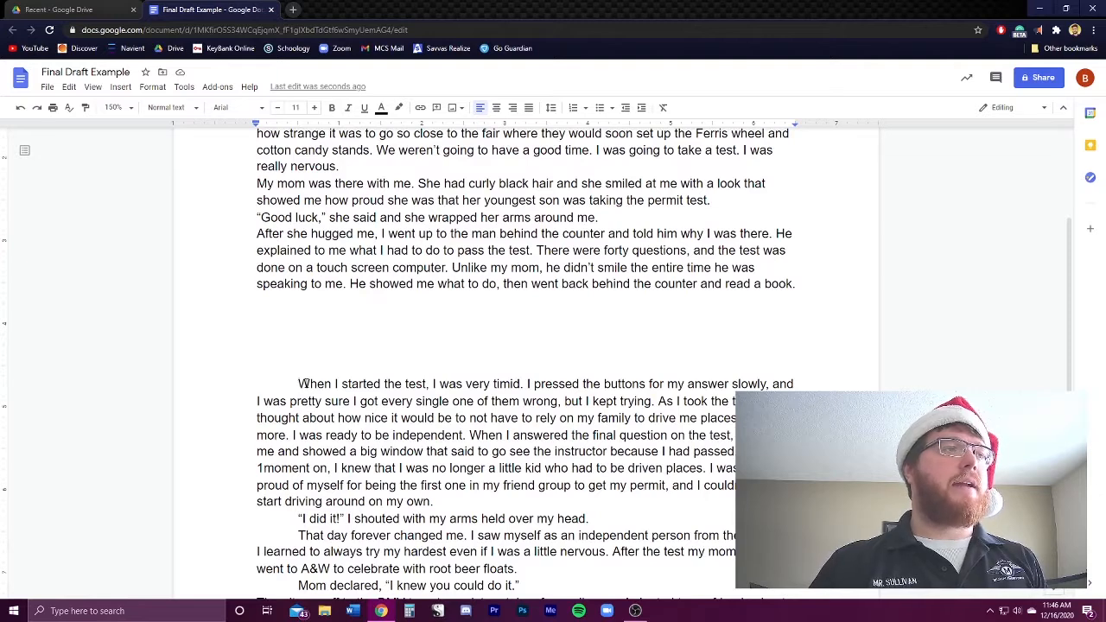
Step: Delete the blank lines above the "When I started the test" paragraph so it directly follows the preceding paragraph
double_click(303, 383)
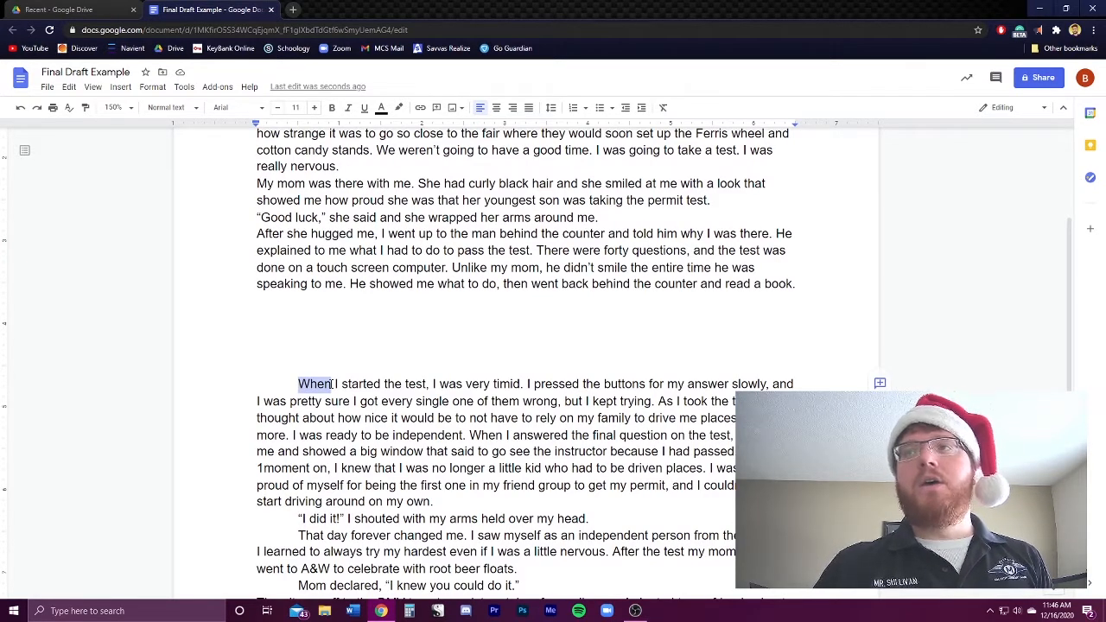
left_click(288, 383)
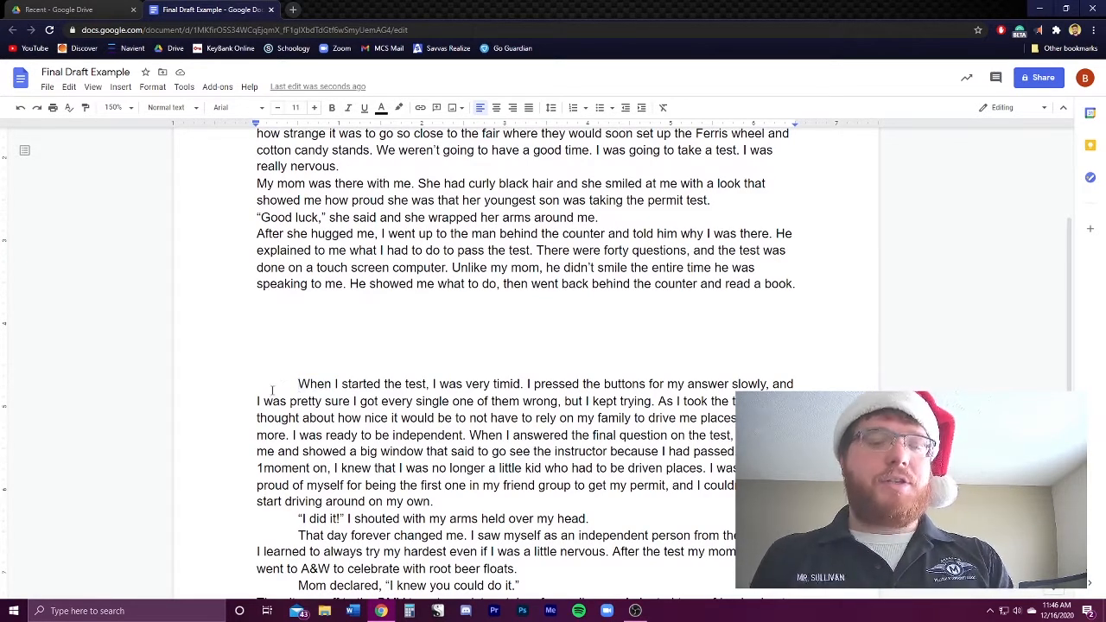
left_click(265, 385)
key("BackSpace")
key("BackSpace")
key("BackSpace")
key("BackSpace")
key("BackSpace")
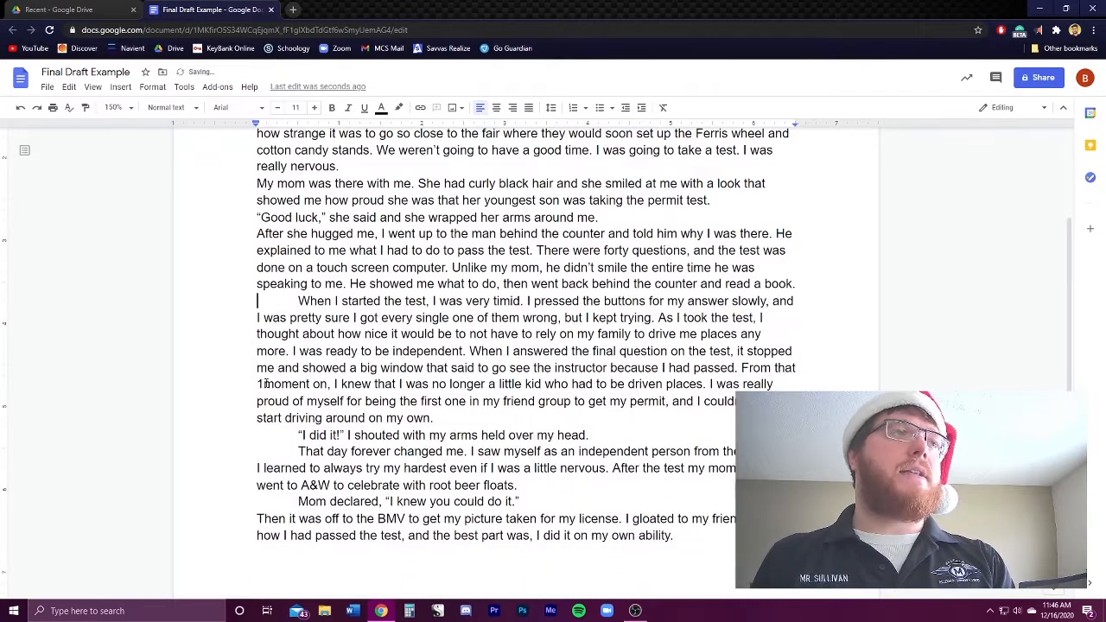
Step: Compare the paragraph breaks, first-line indents and spacing throughout the essay, including the dialogue lines and the closing paragraphs
left_click_drag(615, 270, 652, 321)
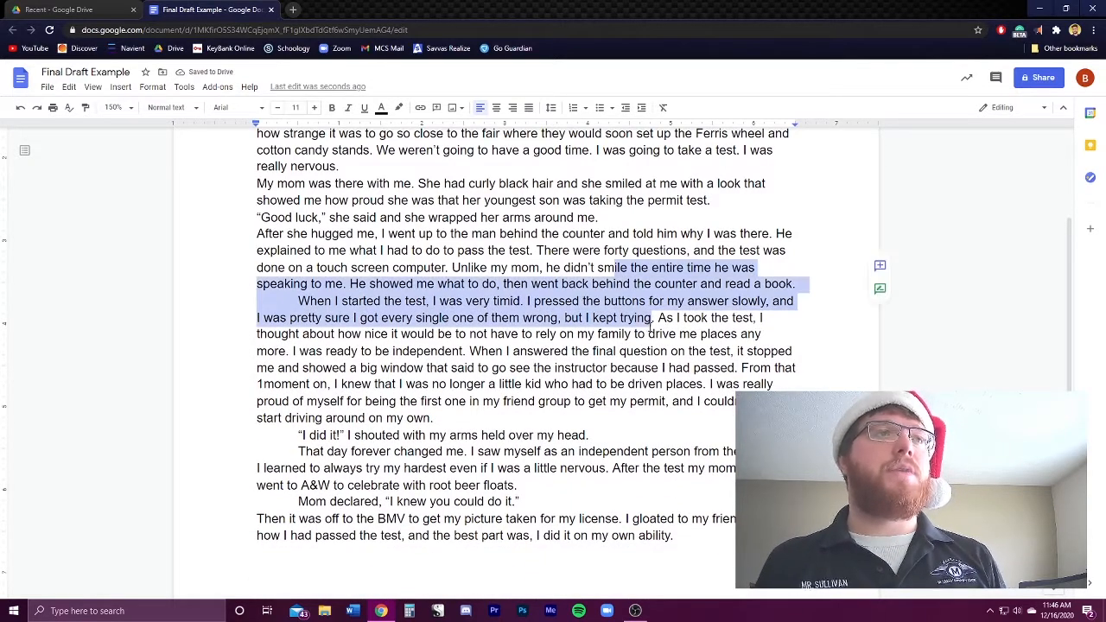
left_click(591, 408)
scroll(562, 415, "up", 3)
scroll(527, 422, "down", 6)
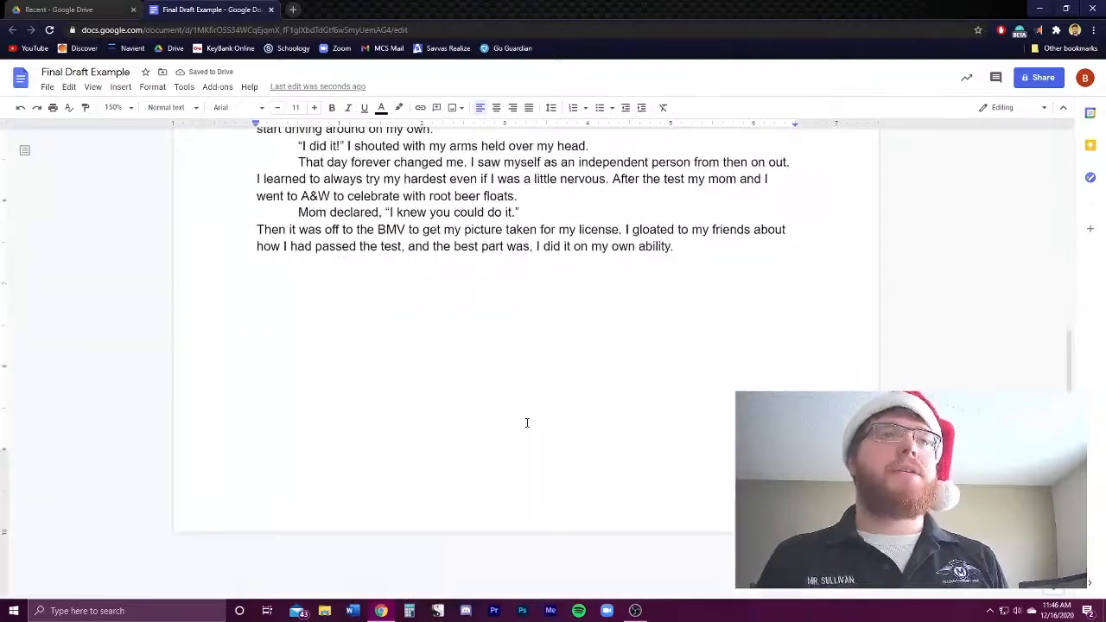
scroll(527, 422, "up", 8)
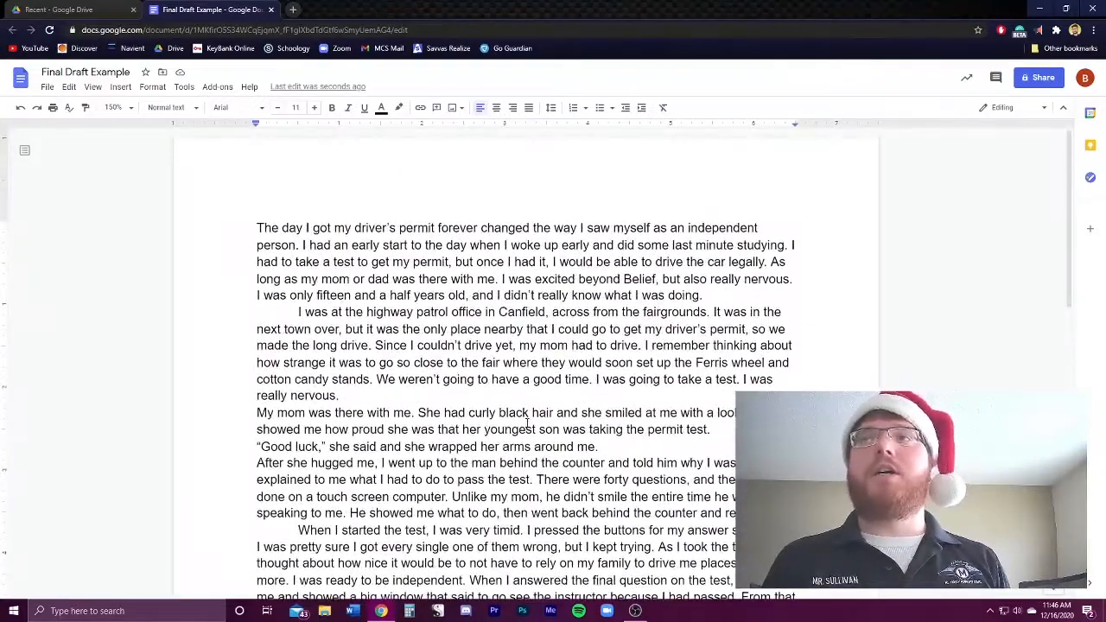
scroll(324, 289, "down", 1)
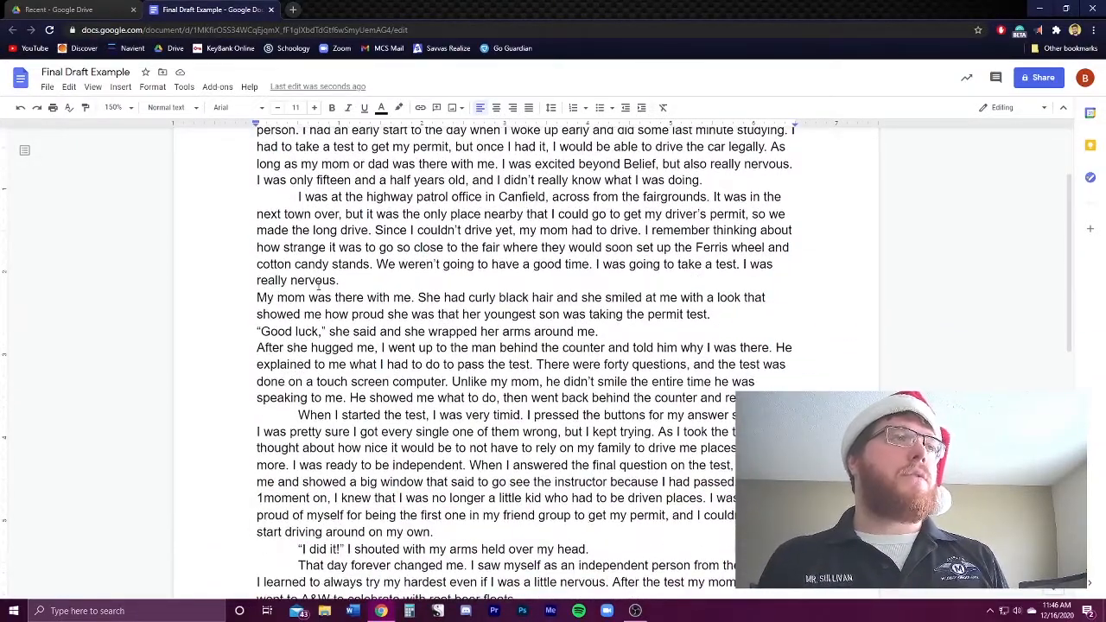
scroll(329, 298, "up", 1)
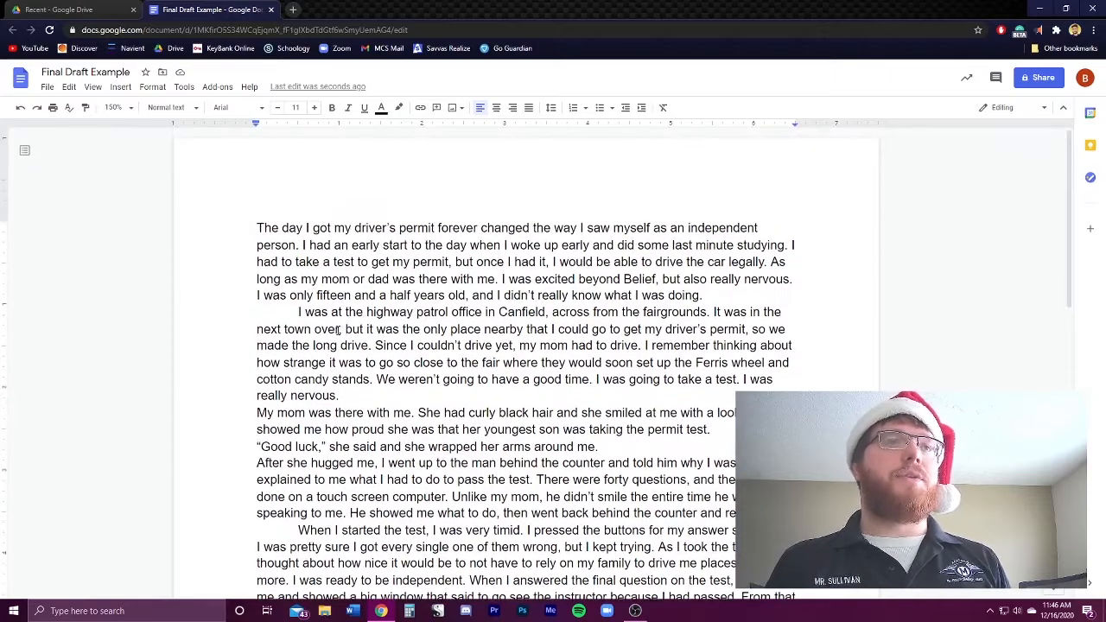
scroll(333, 331, "down", 4)
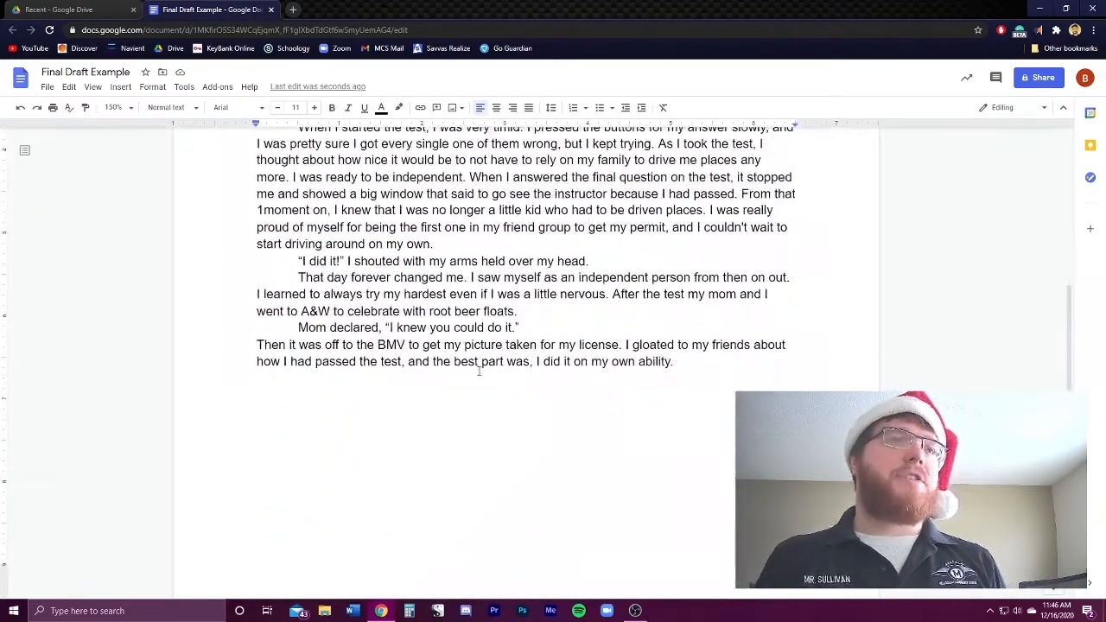
scroll(453, 380, "up", 4)
scroll(337, 314, "down", 3)
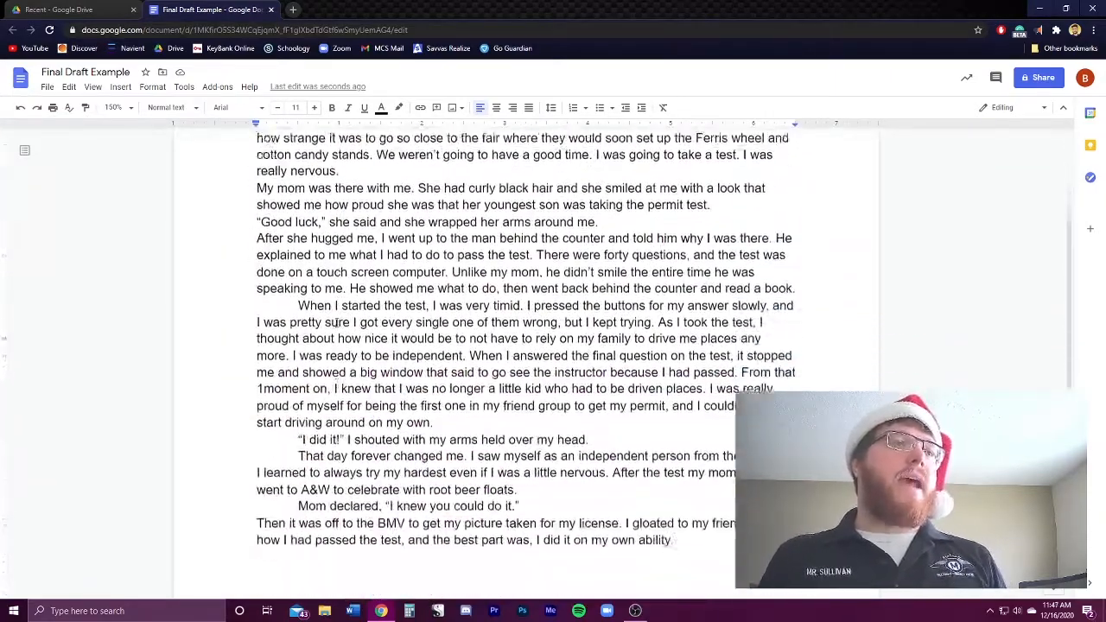
left_click_drag(699, 482, 268, 410)
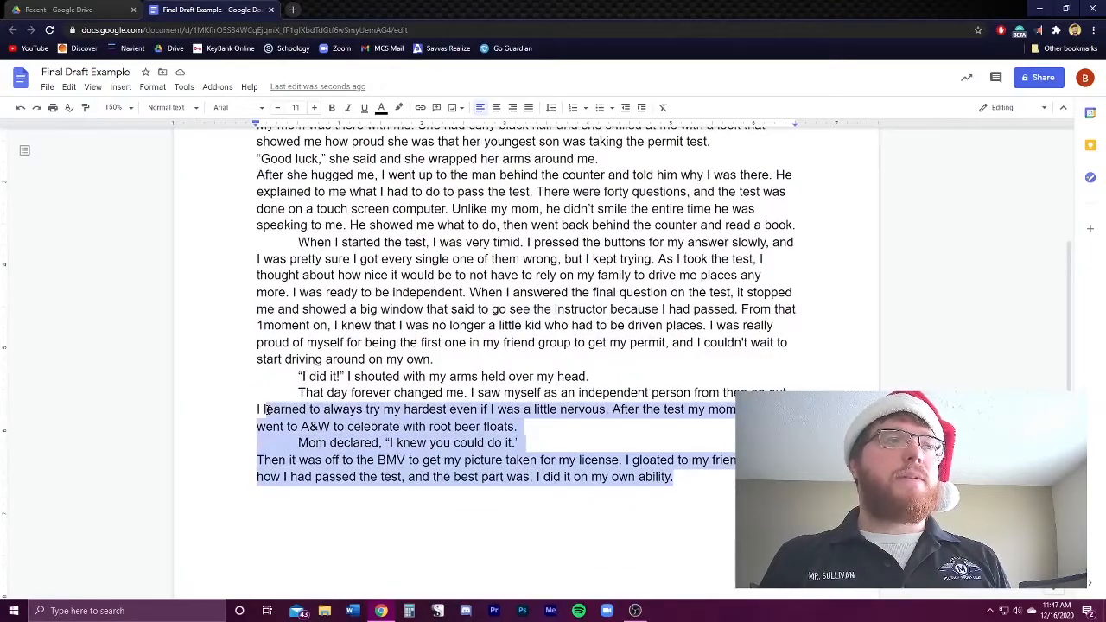
left_click(506, 446)
scroll(499, 437, "up", 2)
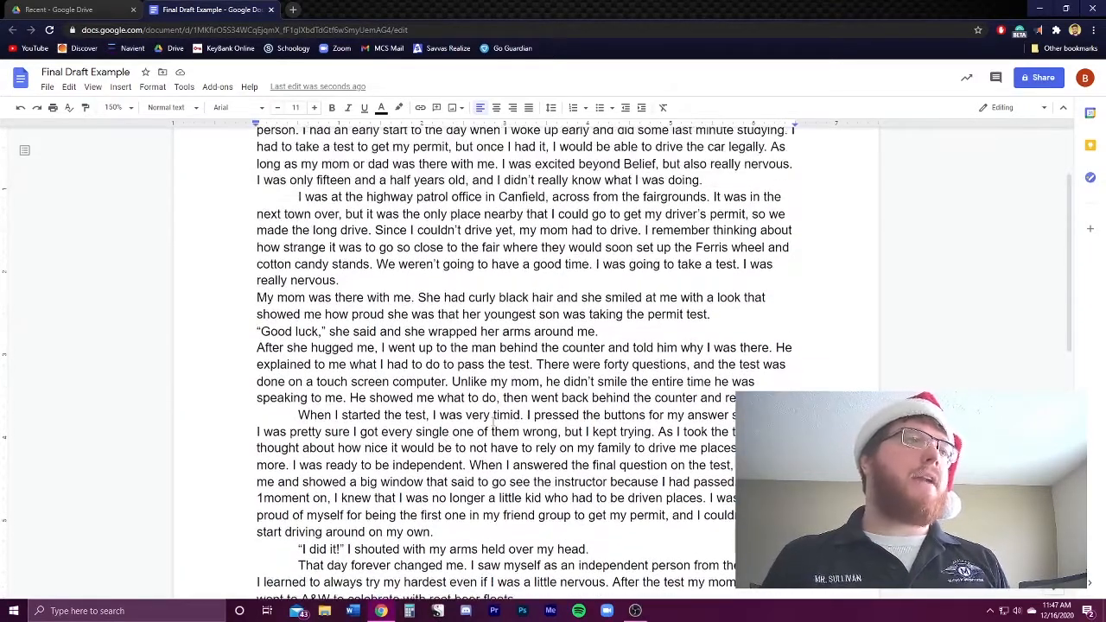
left_click_drag(602, 331, 778, 399)
left_click(591, 314)
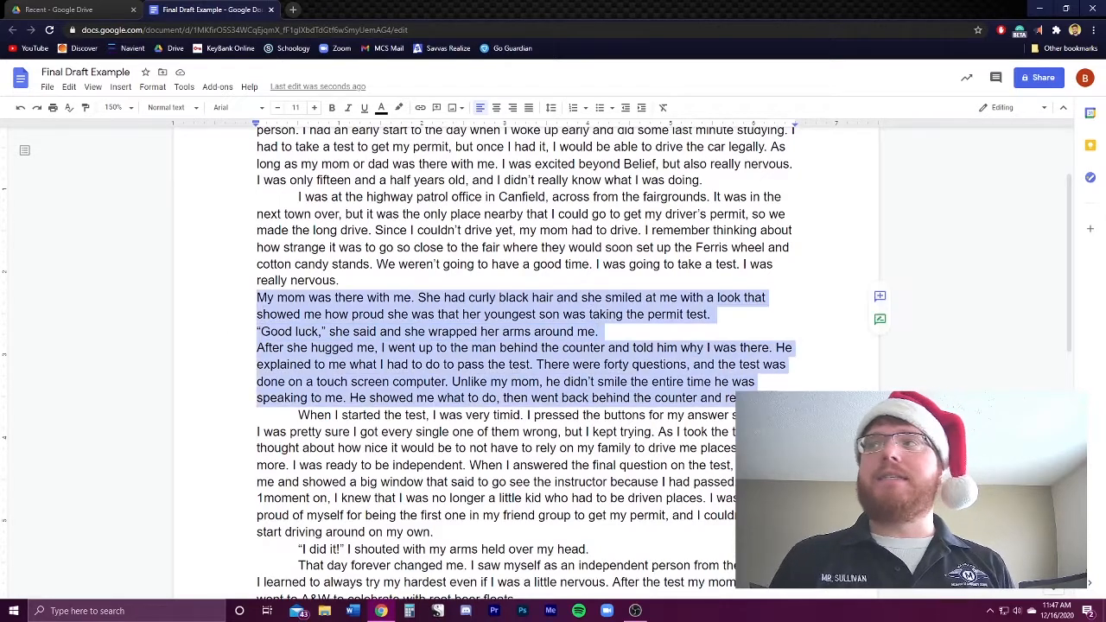
left_click(593, 345)
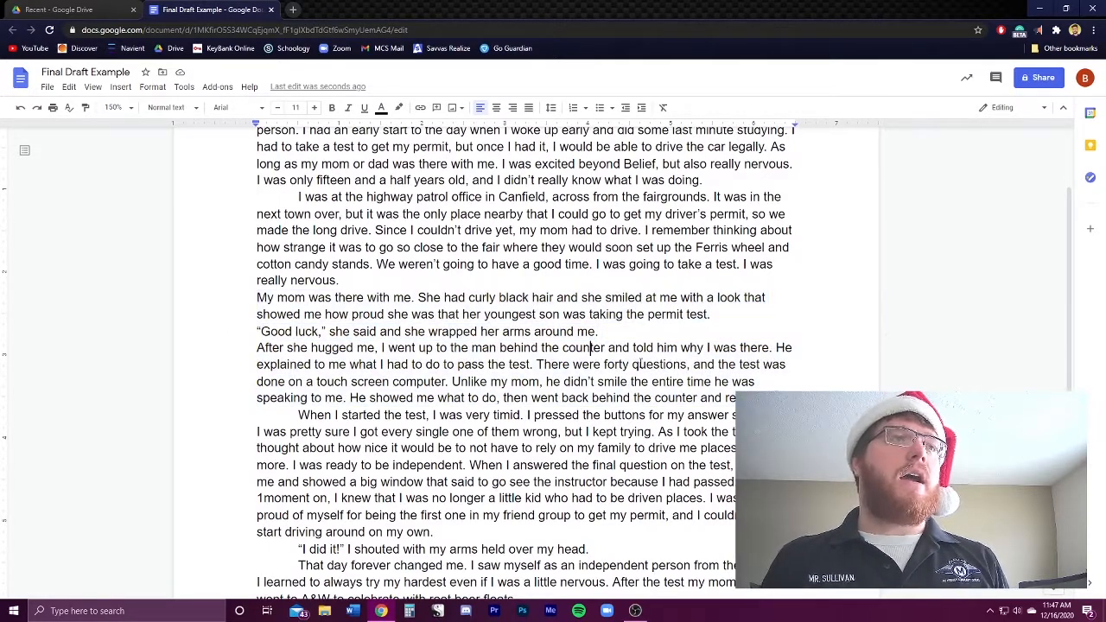
scroll(594, 344, "up", 2)
scroll(638, 366, "down", 3)
scroll(639, 367, "up", 3)
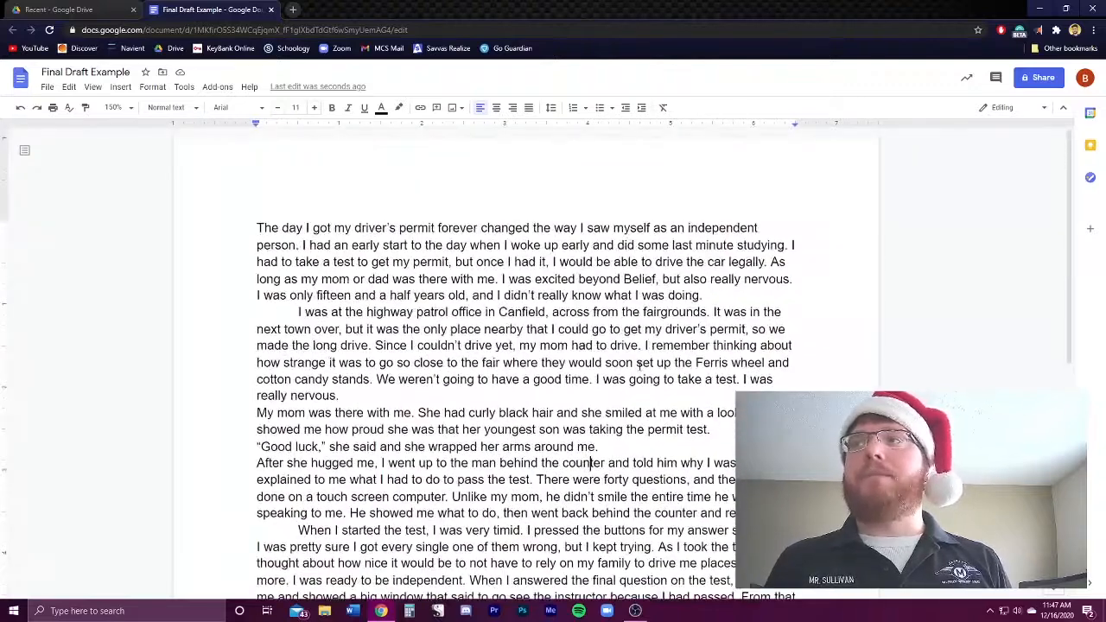
Step: Add space after every paragraph of the essay, from the first paragraph through the last line
left_click(254, 227)
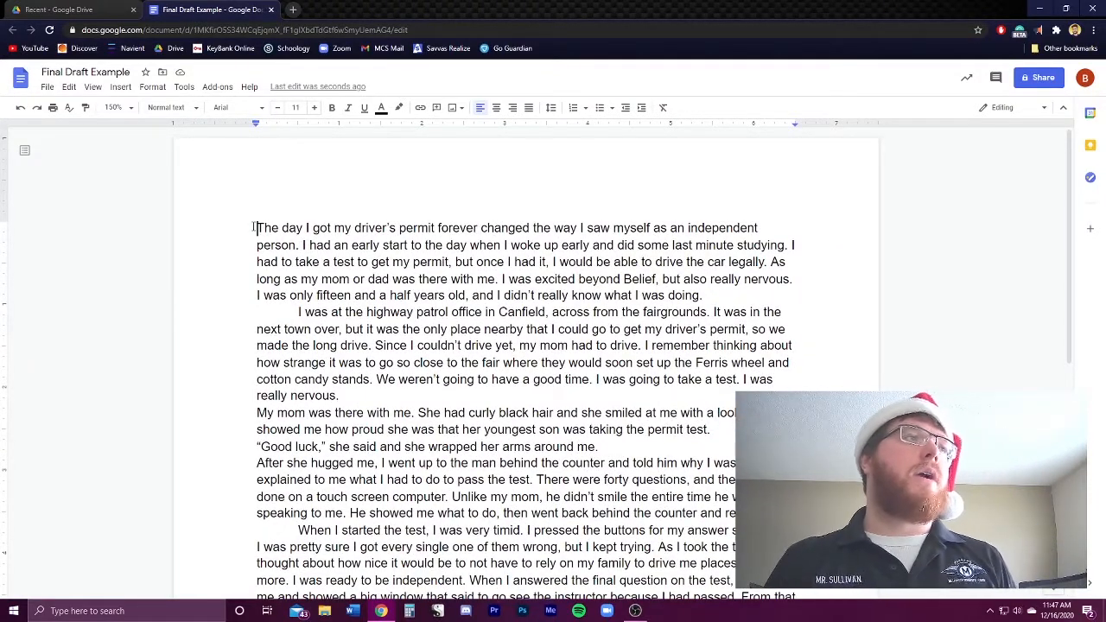
left_click_drag(254, 228, 727, 305)
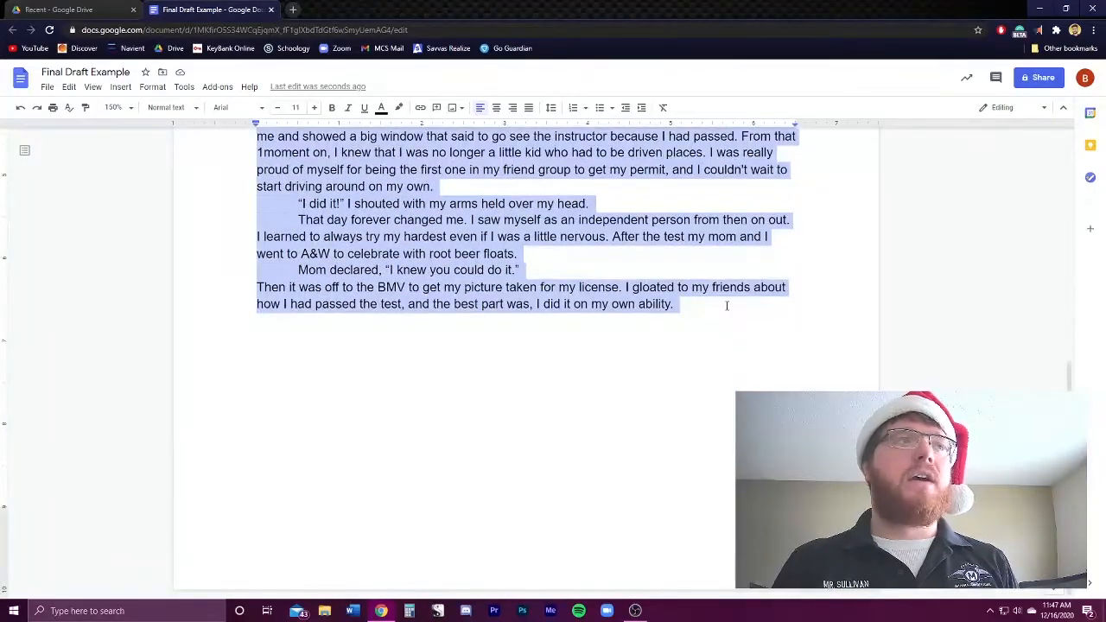
scroll(728, 338, "up", 5)
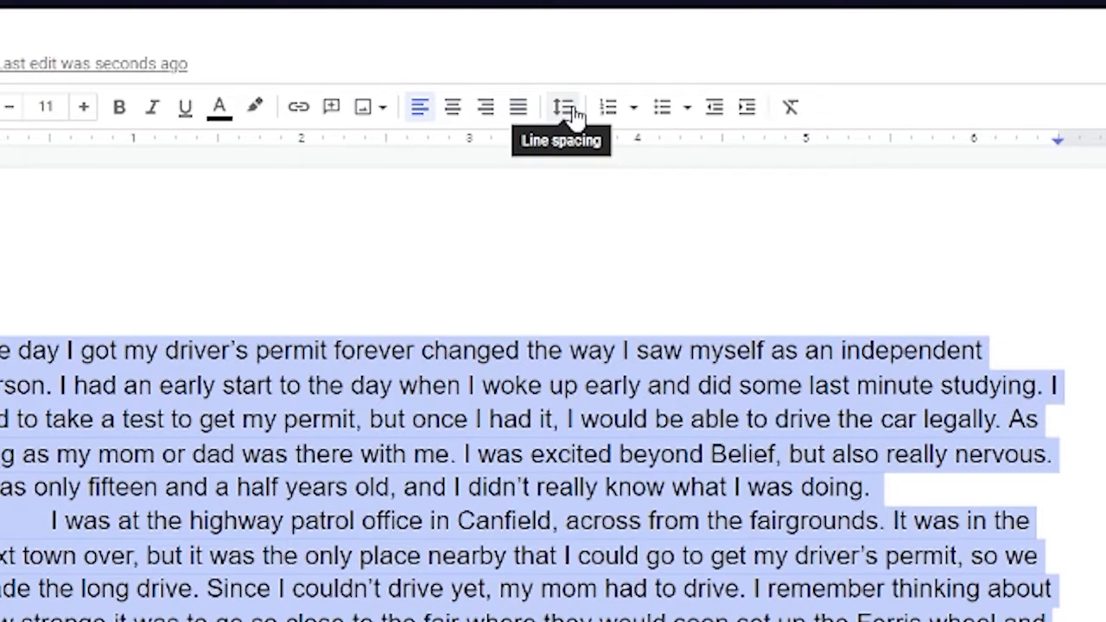
left_click(575, 115)
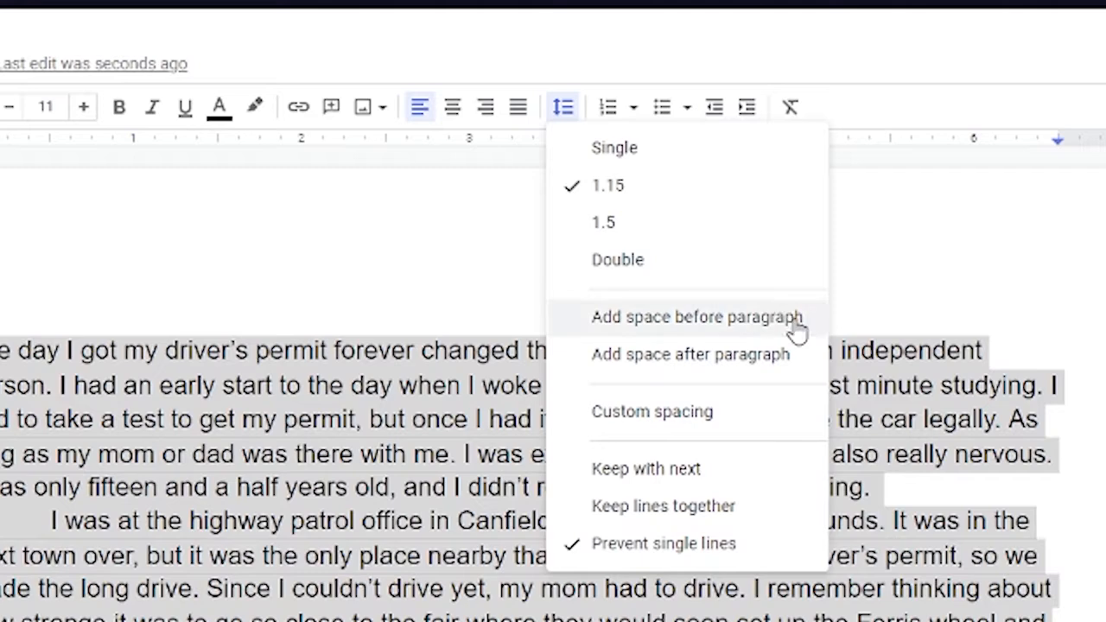
left_click(703, 373)
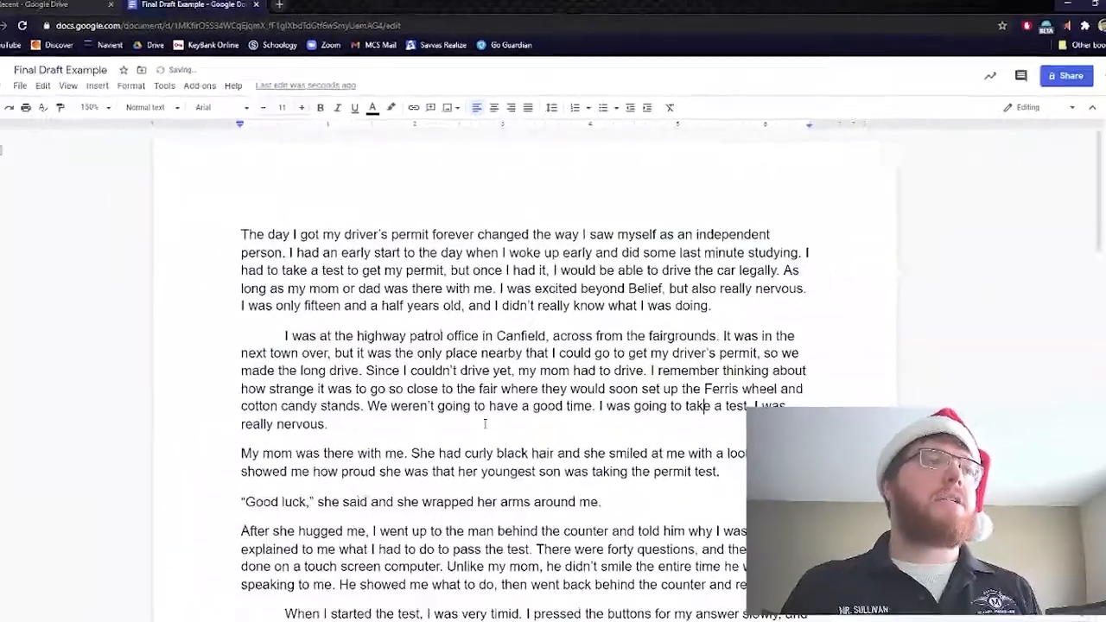
left_click_drag(580, 288, 613, 354)
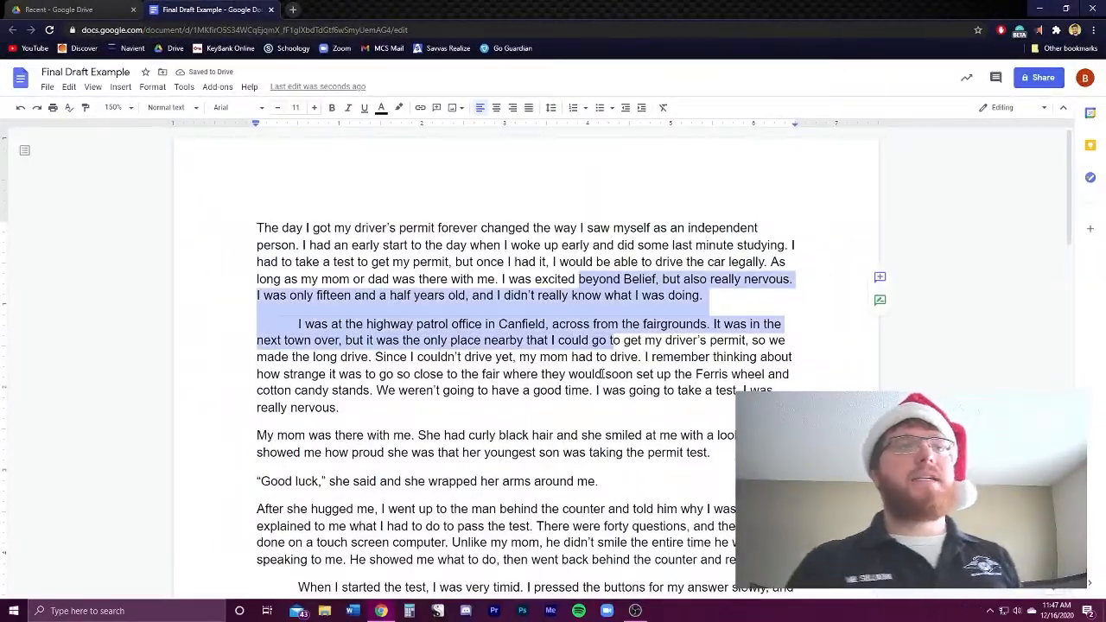
Step: Check the whole essay for paragraphs missing a first-line indent, including the opening, the "Good luck" dialogue and the closing BMV paragraph
left_click(602, 373)
scroll(501, 380, "down", 5)
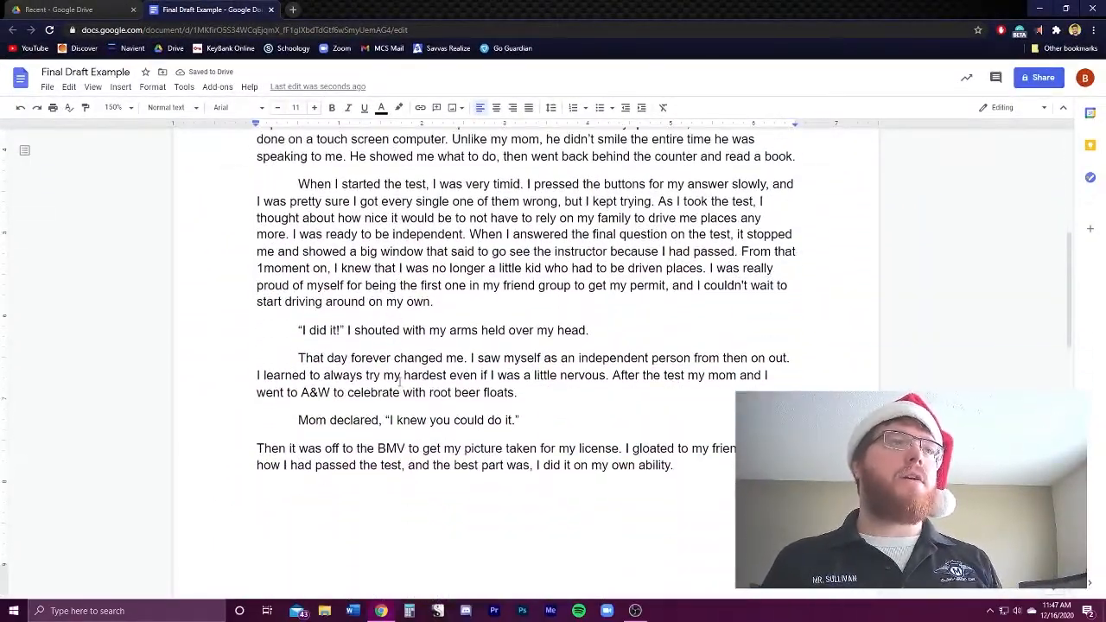
scroll(400, 384, "down", 1)
left_click_drag(366, 229, 302, 336)
left_click(464, 393)
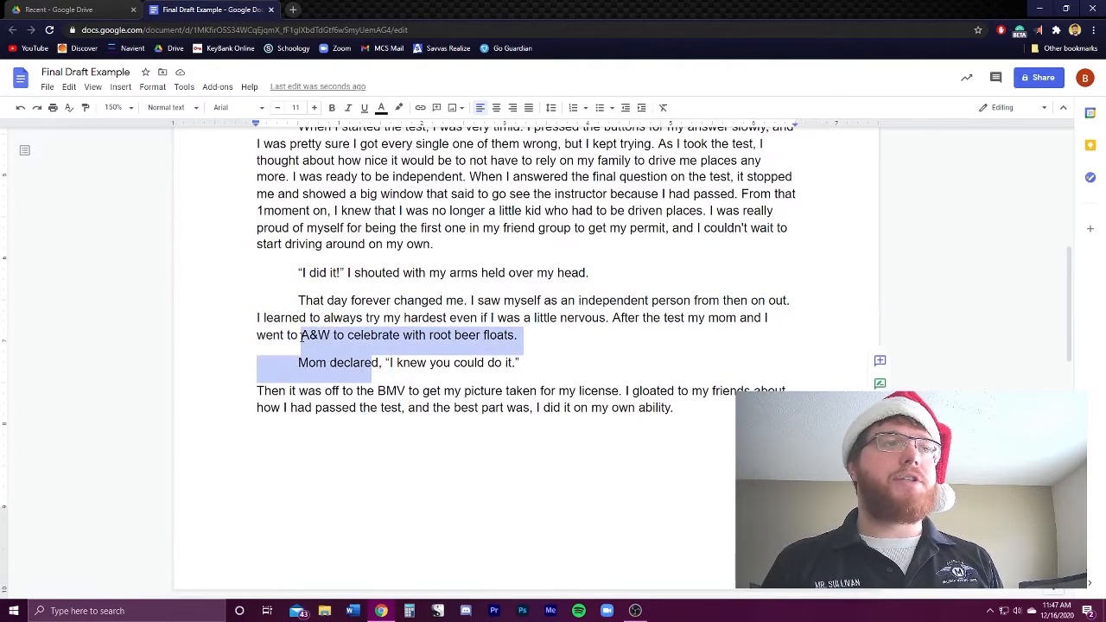
left_click(267, 370)
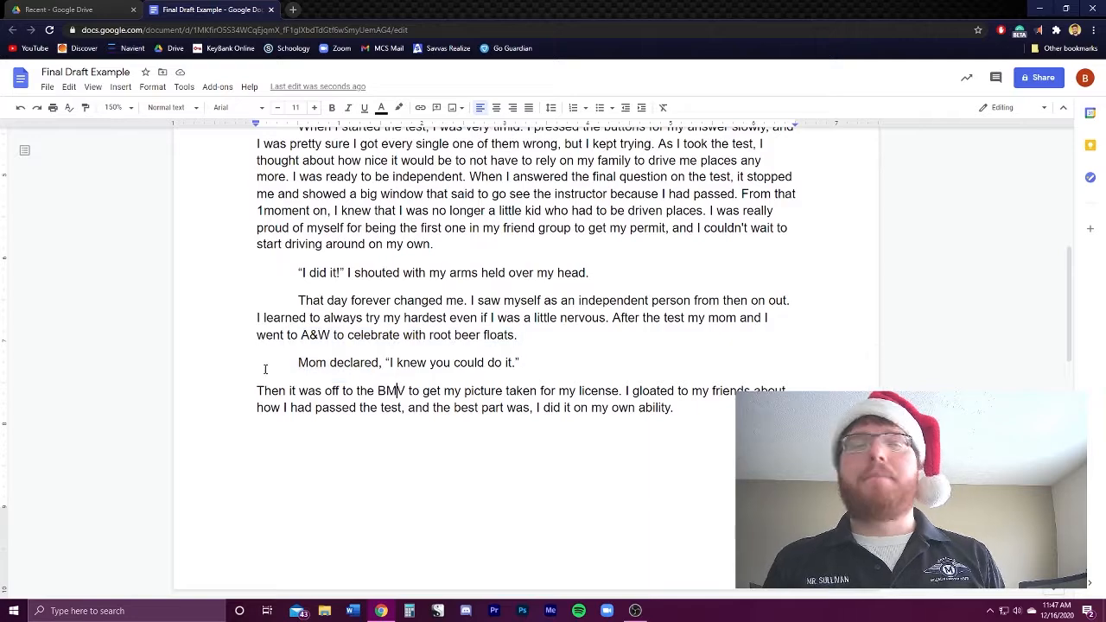
scroll(277, 370, "up", 2)
scroll(281, 370, "up", 2)
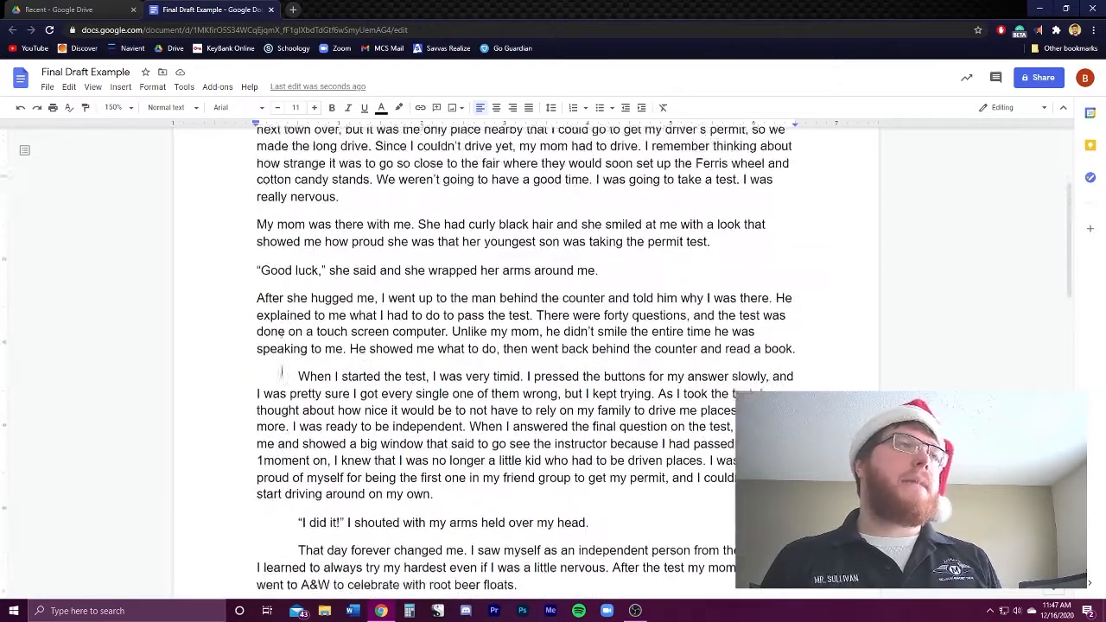
left_click_drag(250, 327, 287, 331)
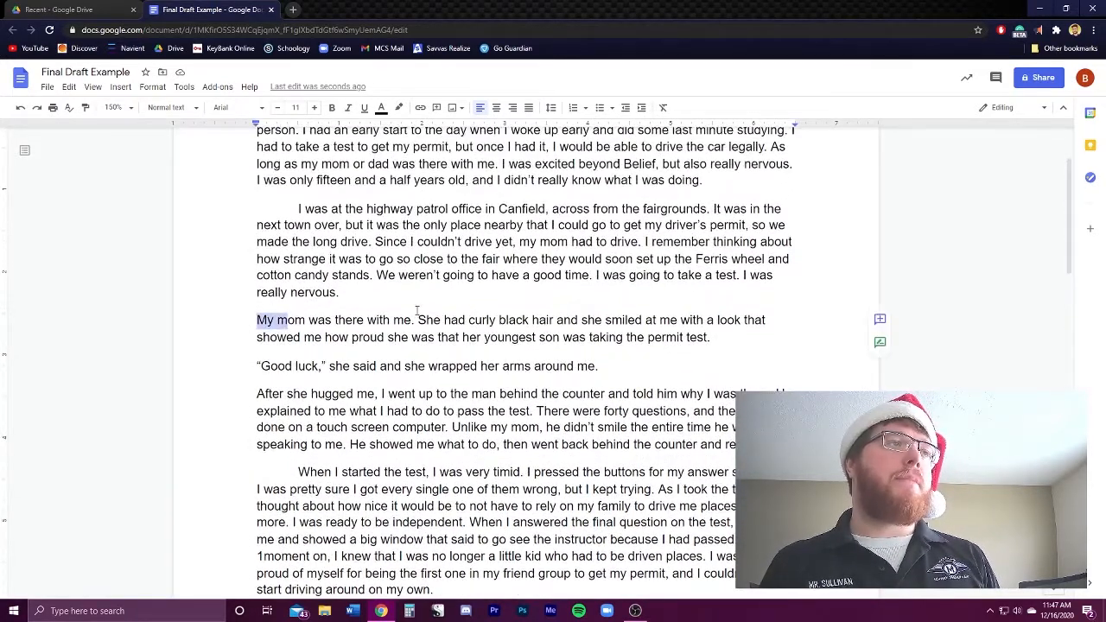
left_click_drag(369, 245, 383, 261)
left_click(323, 295)
scroll(258, 317, "up", 3)
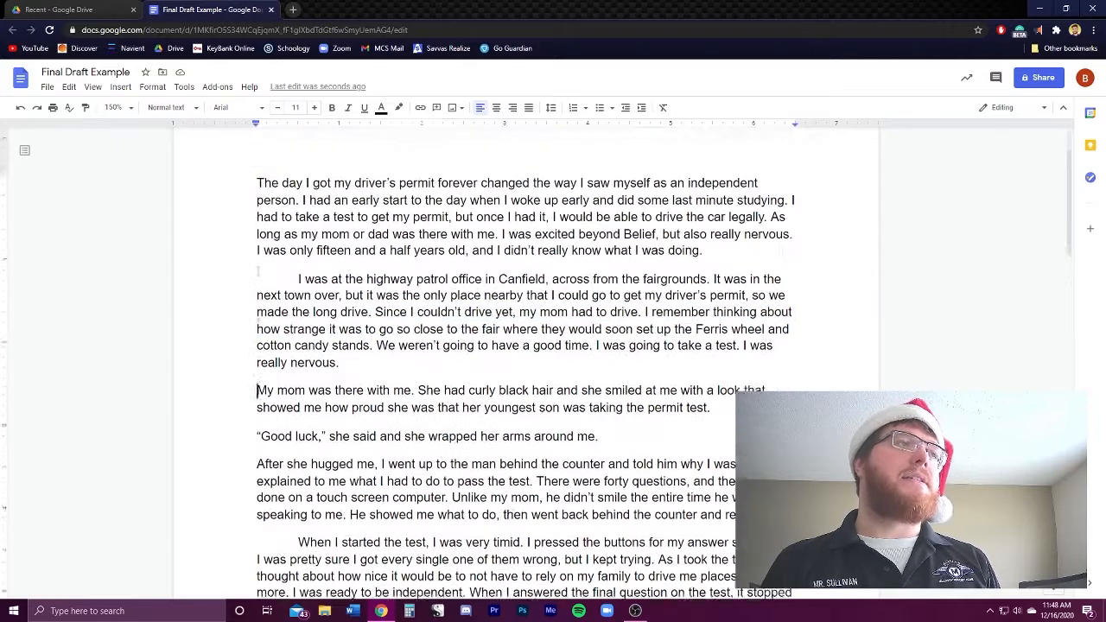
scroll(259, 328, "down", 3)
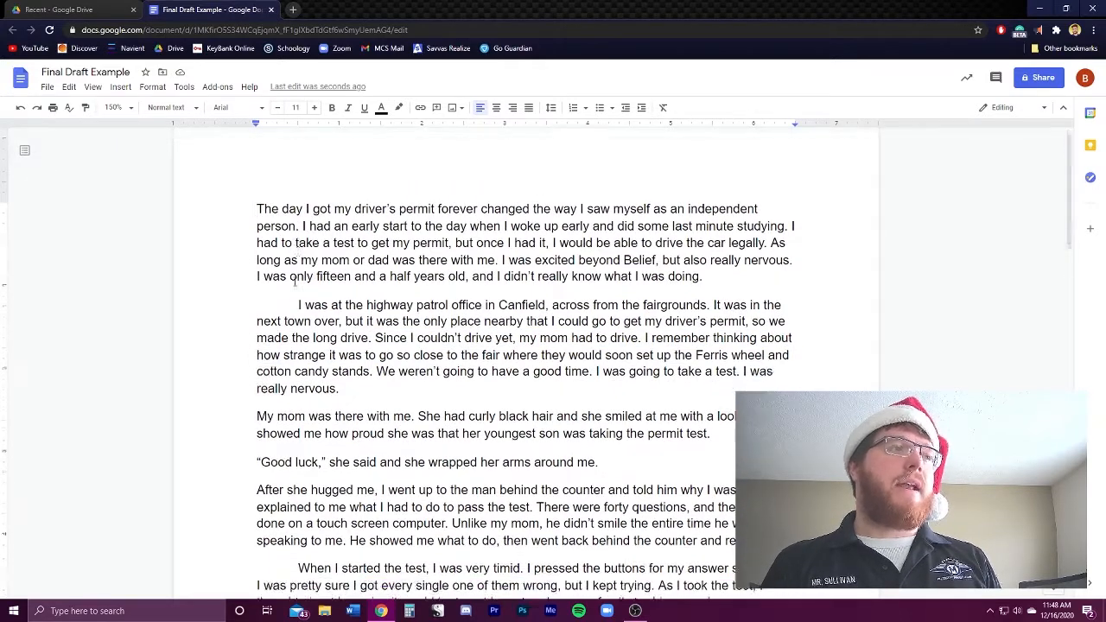
left_click_drag(257, 262, 822, 387)
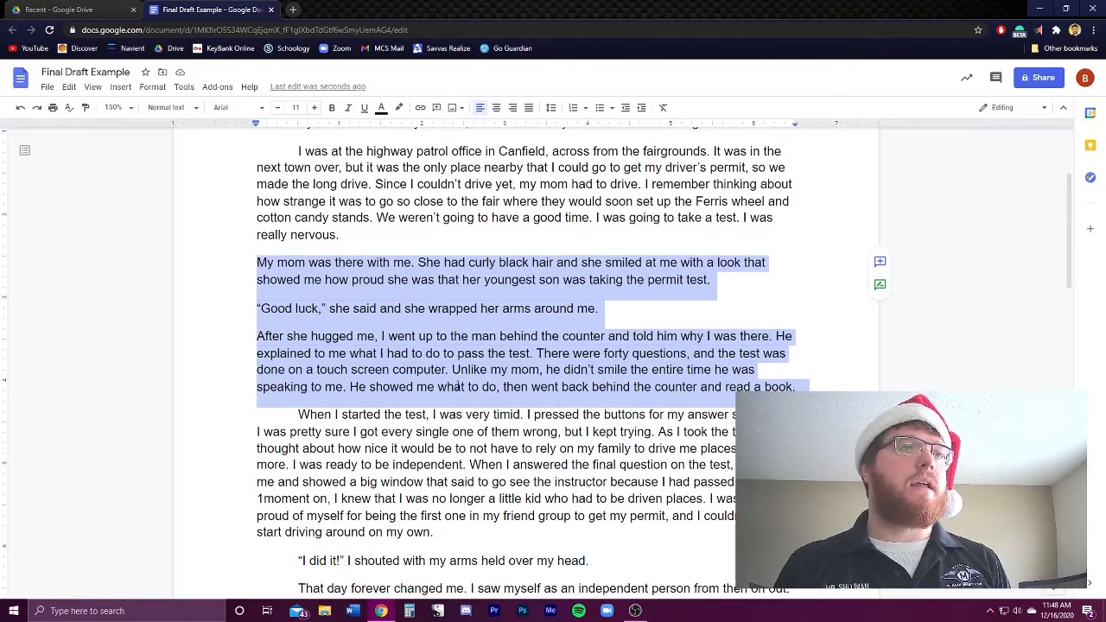
Step: Undo the added paragraph spacing to compare the essay without it, and redo the spacing
key("ctrl+z")
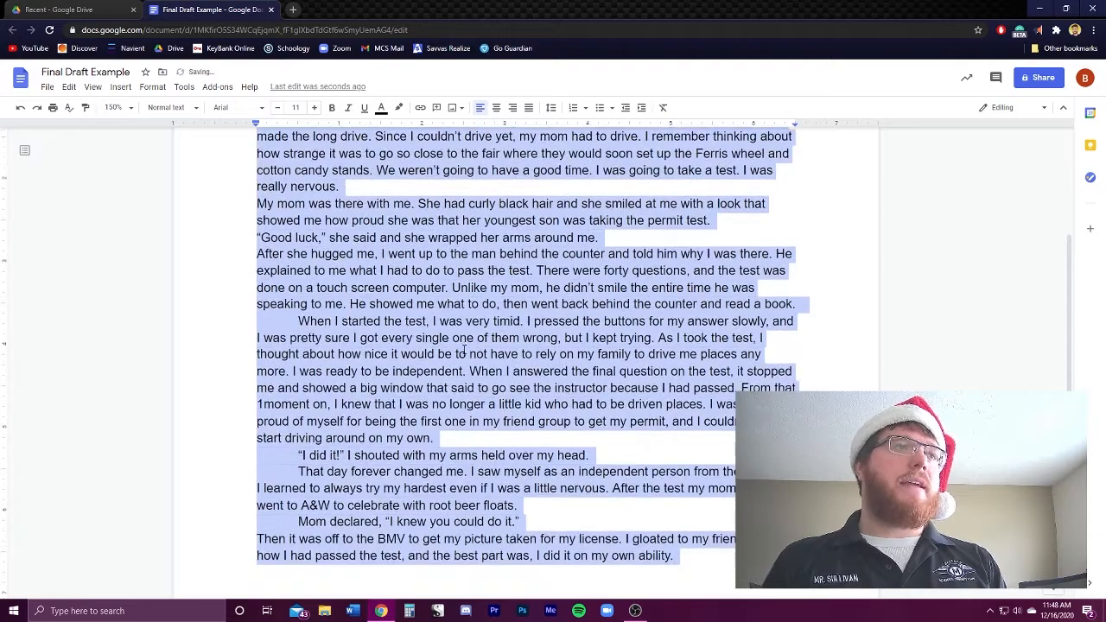
left_click(464, 350)
scroll(424, 371, "up", 2)
scroll(415, 380, "down", 2)
scroll(376, 419, "up", 2)
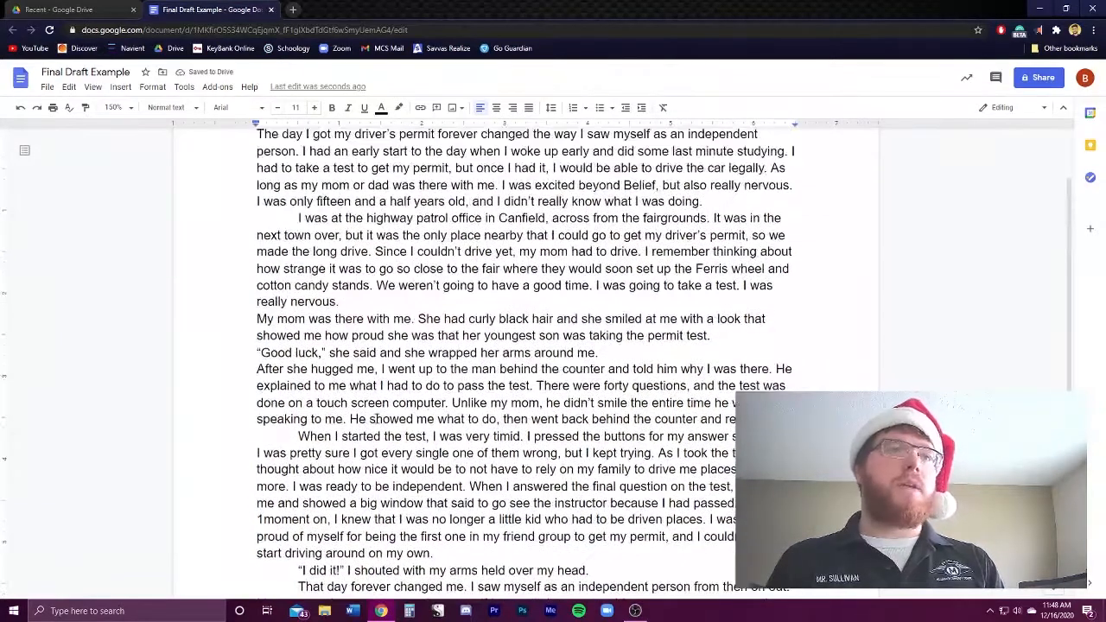
scroll(376, 419, "down", 2)
scroll(332, 363, "up", 1)
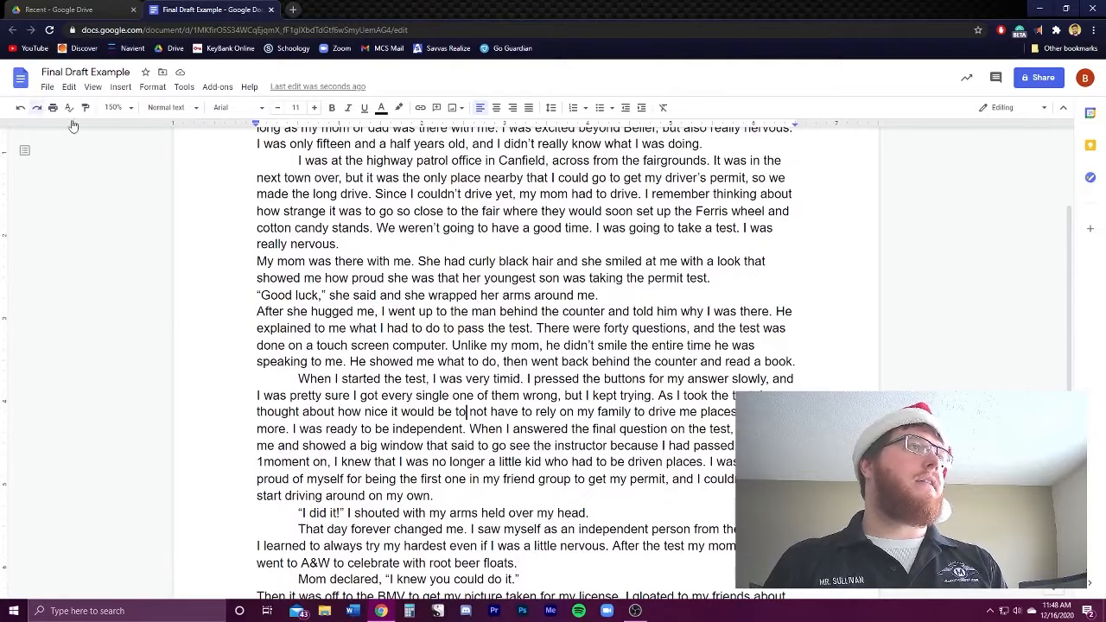
left_click(36, 108)
scroll(394, 366, "up", 1)
left_click(393, 373)
scroll(389, 373, "up", 1)
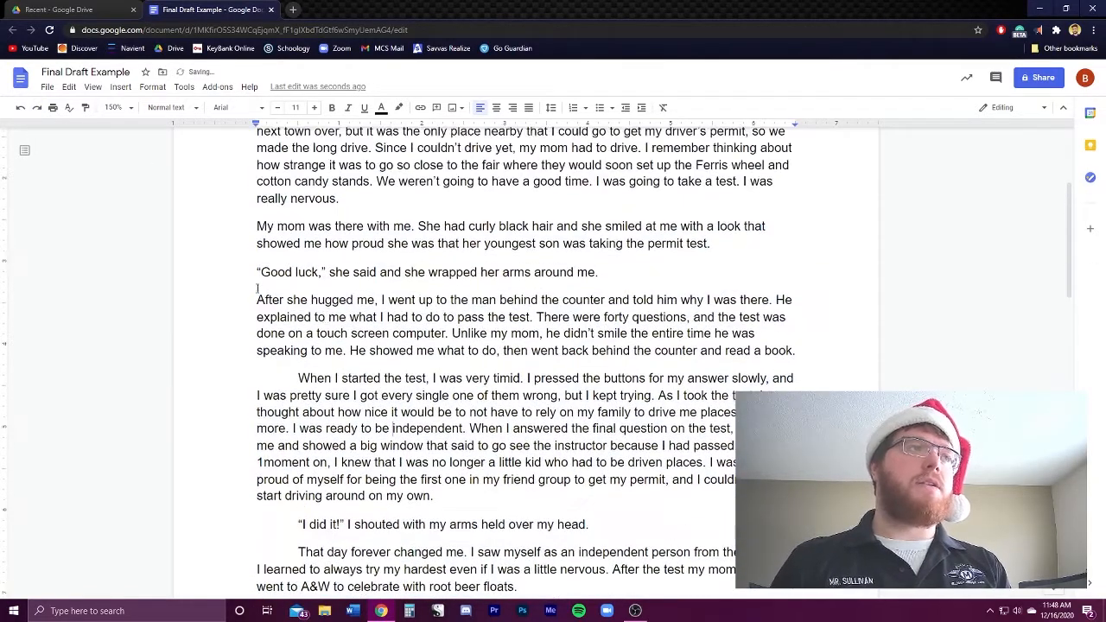
Step: Add a first-line indent to the opening paragraph, "The day I got my driver's permit"
scroll(257, 288, "up", 3)
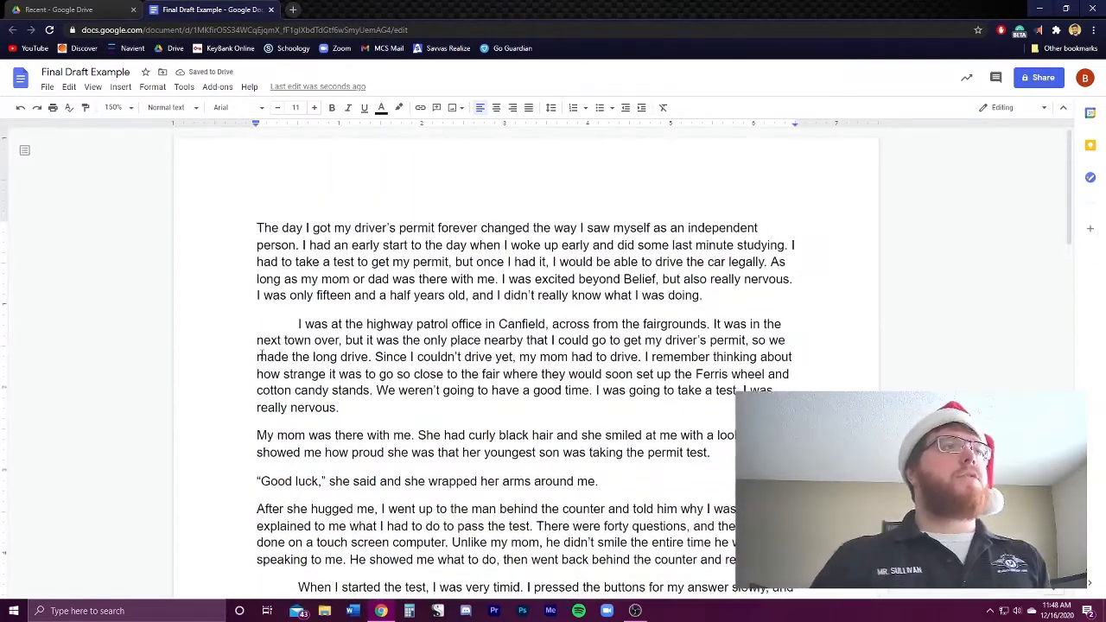
left_click(246, 223)
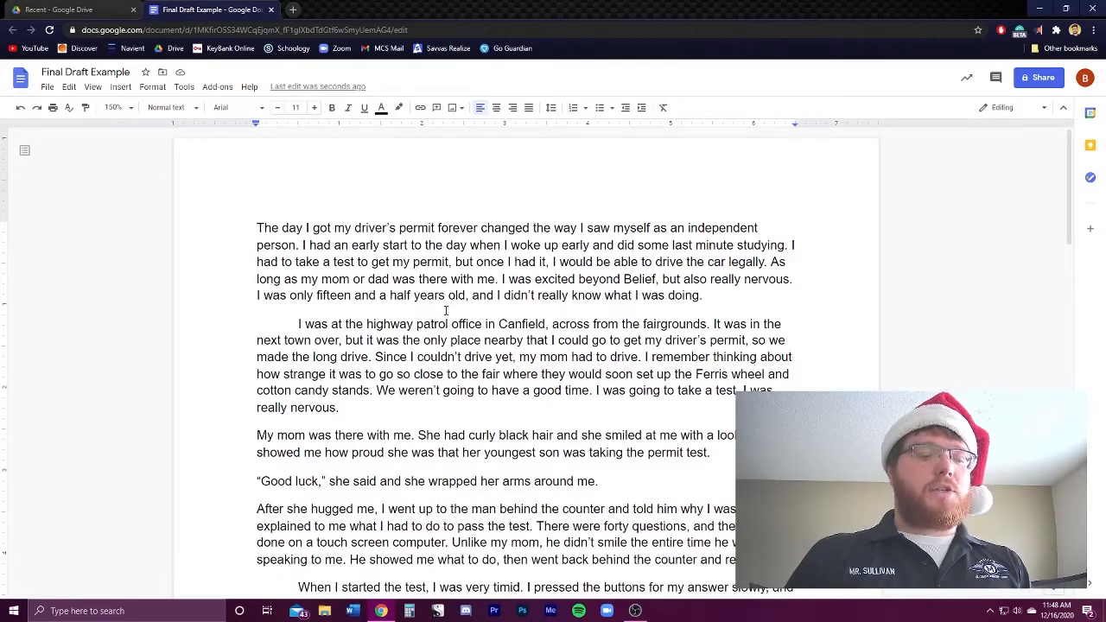
key("Tab")
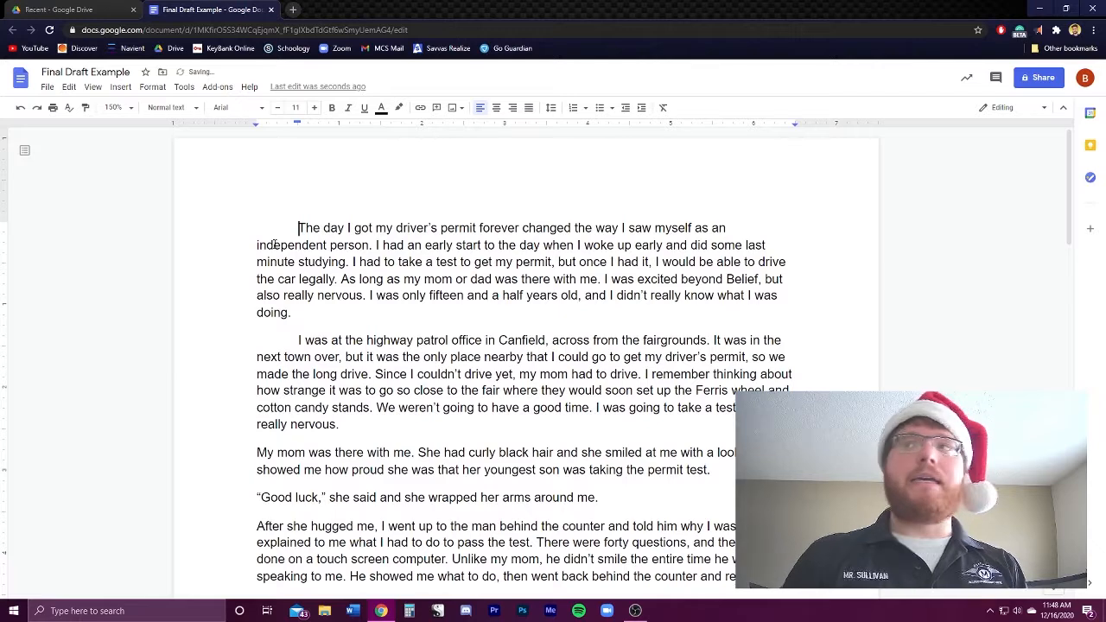
Step: Indent the first lines of the "My mom was there with me", "Good luck" and "After she hugged me" paragraphs
scroll(251, 283, "down", 1)
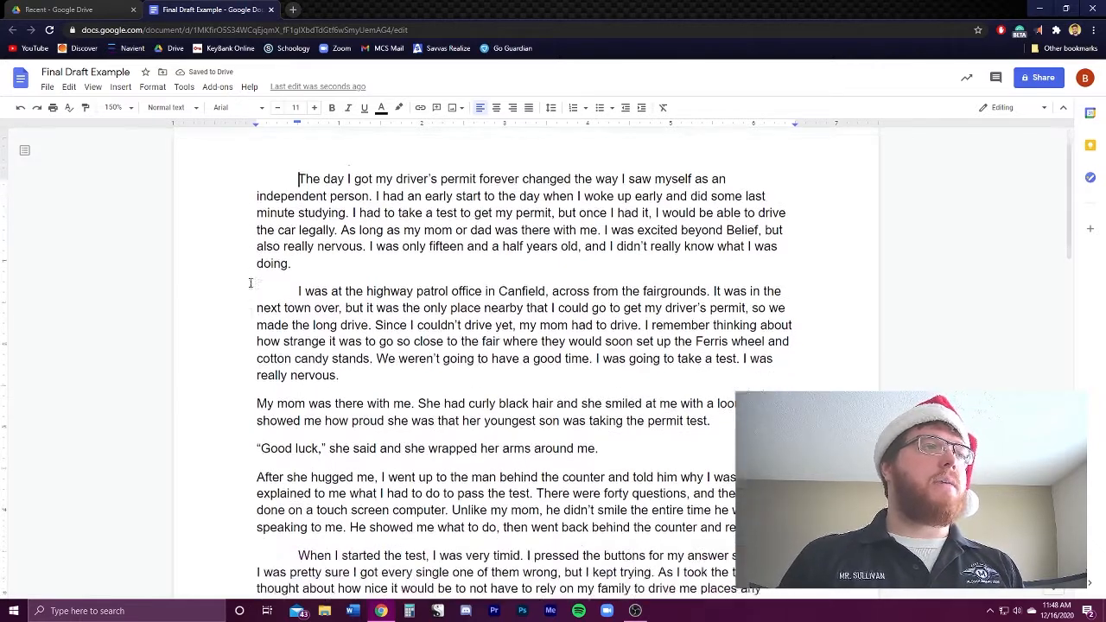
left_click(257, 395)
key("Tab")
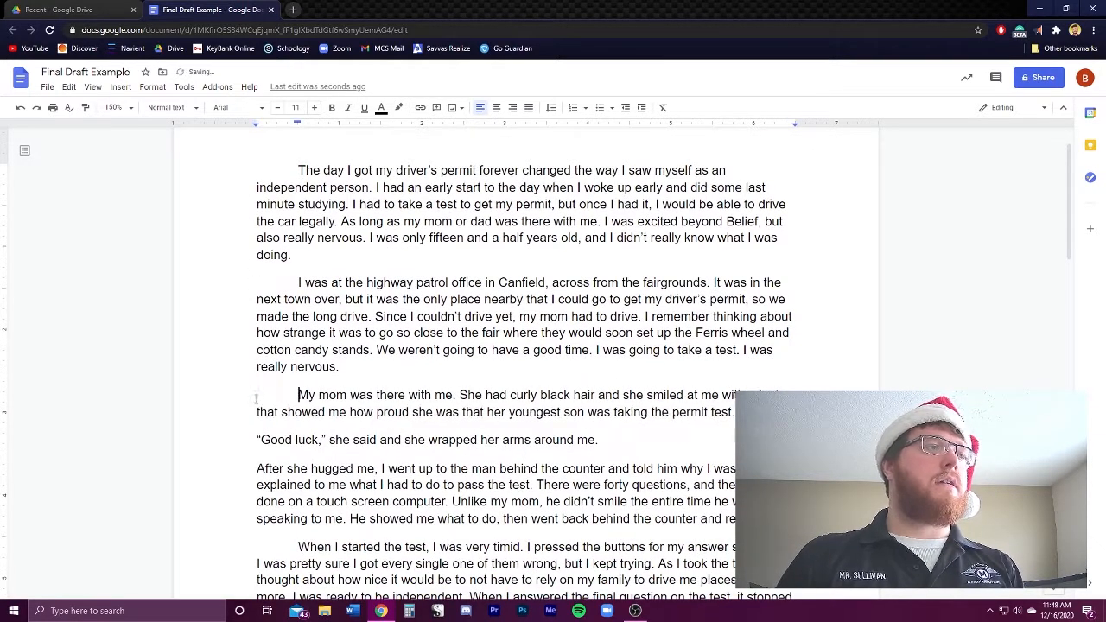
left_click(256, 440)
key("Tab")
left_click(257, 469)
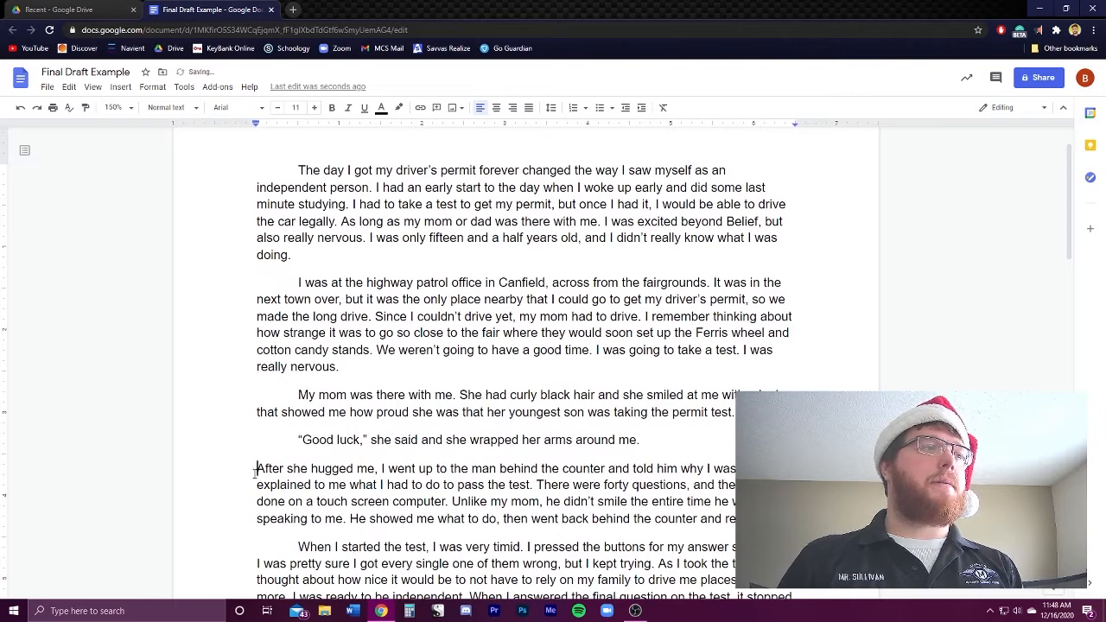
key("Tab")
Step: Indent the first line of the closing paragraph, "Then it was off to the BMV"
scroll(252, 462, "down", 7)
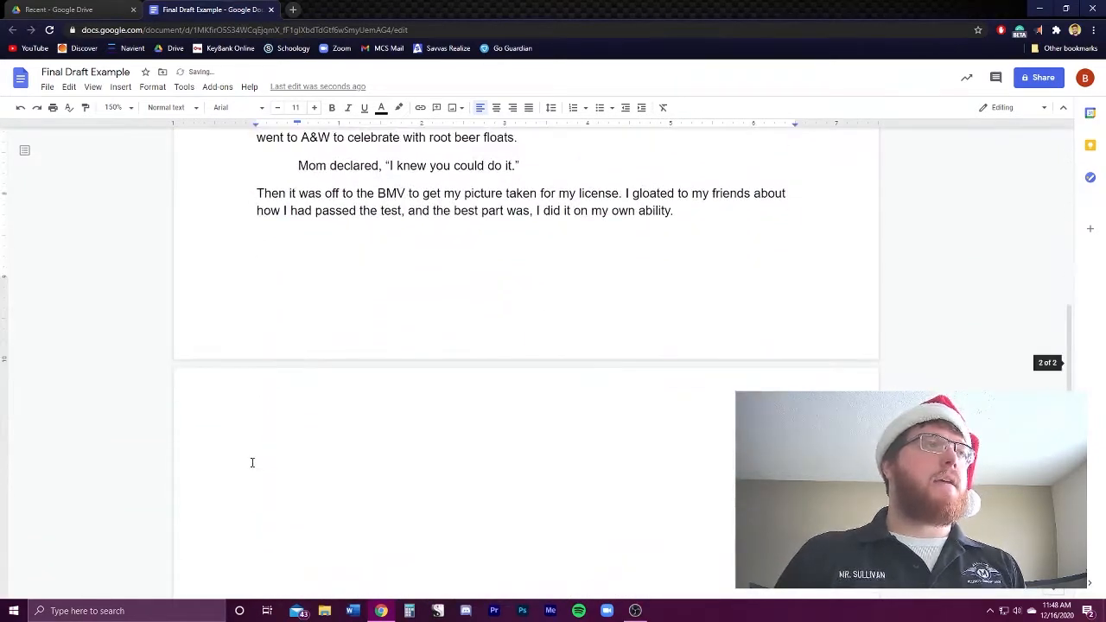
left_click(255, 194)
key("Tab")
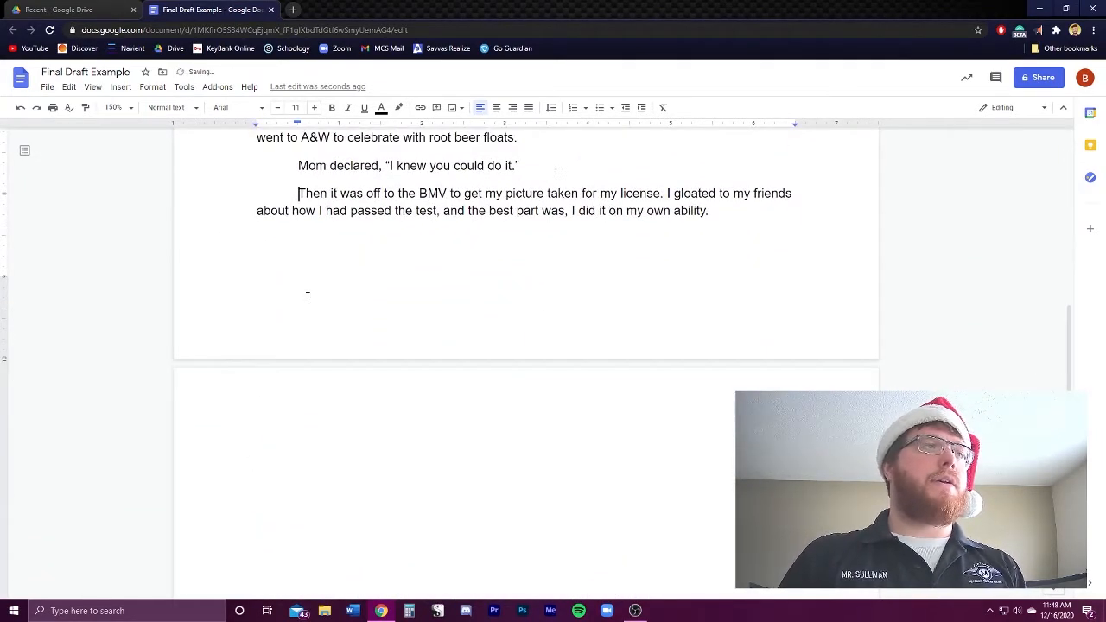
Step: Review the full essay for consistent first-line indents and even spacing between all paragraphs and dialogue lines
scroll(307, 296, "up", 5)
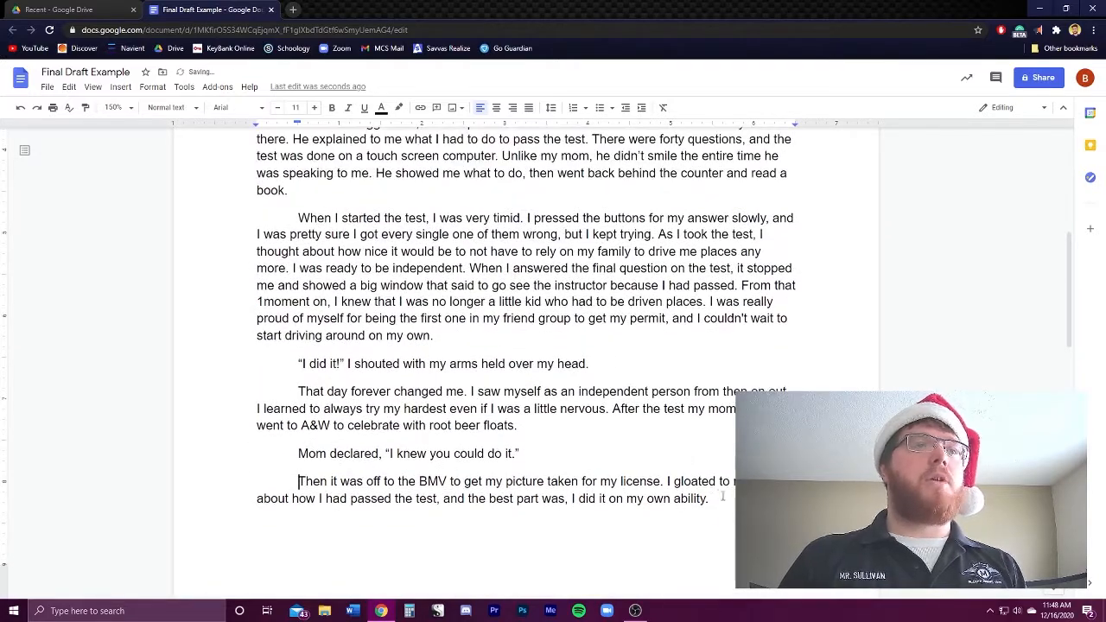
left_click_drag(723, 496, 295, 489)
scroll(385, 476, "up", 5)
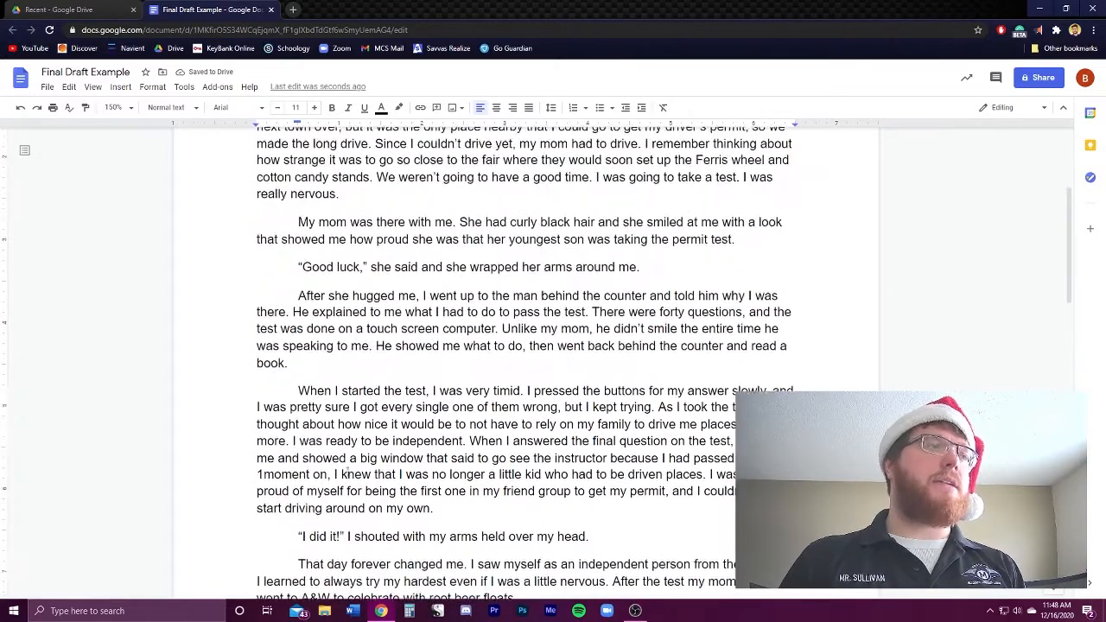
scroll(348, 471, "up", 2)
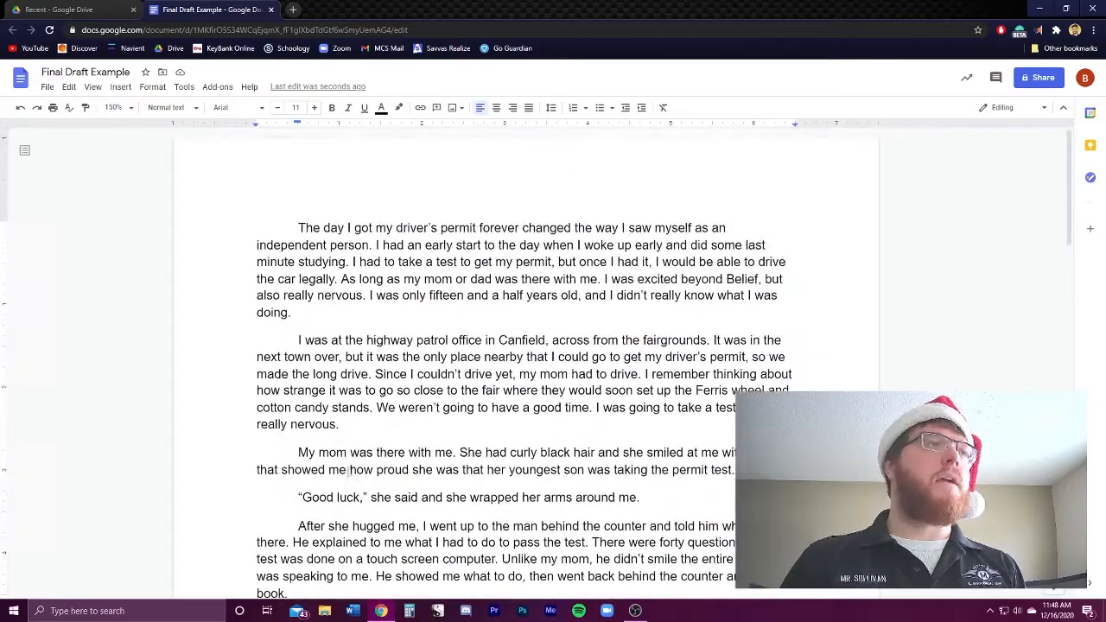
scroll(393, 283, "down", 9)
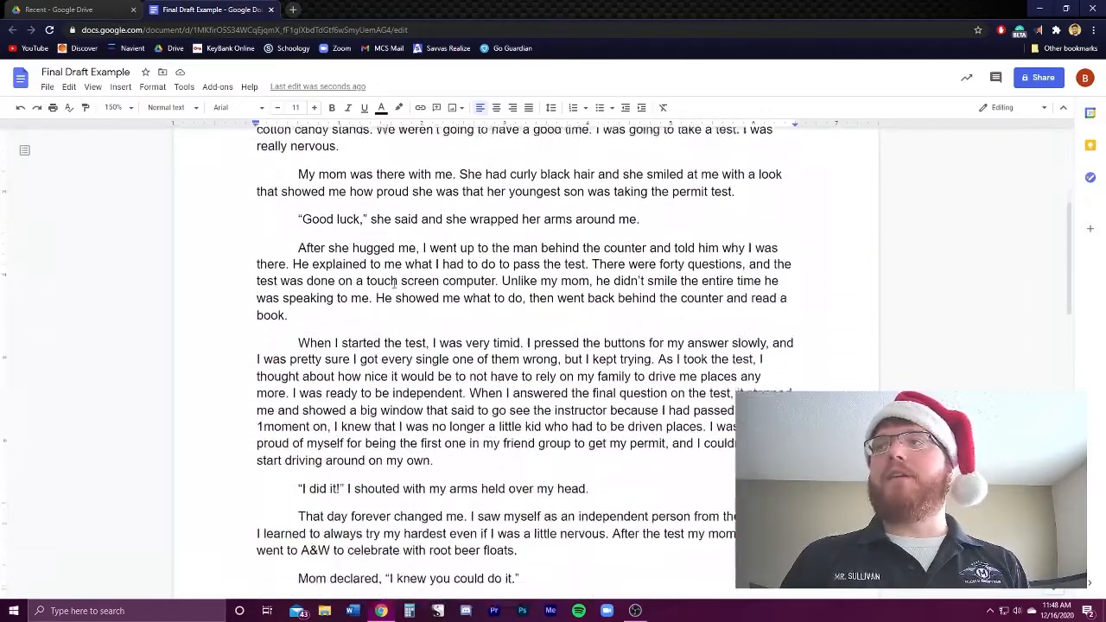
scroll(436, 409, "down", 1)
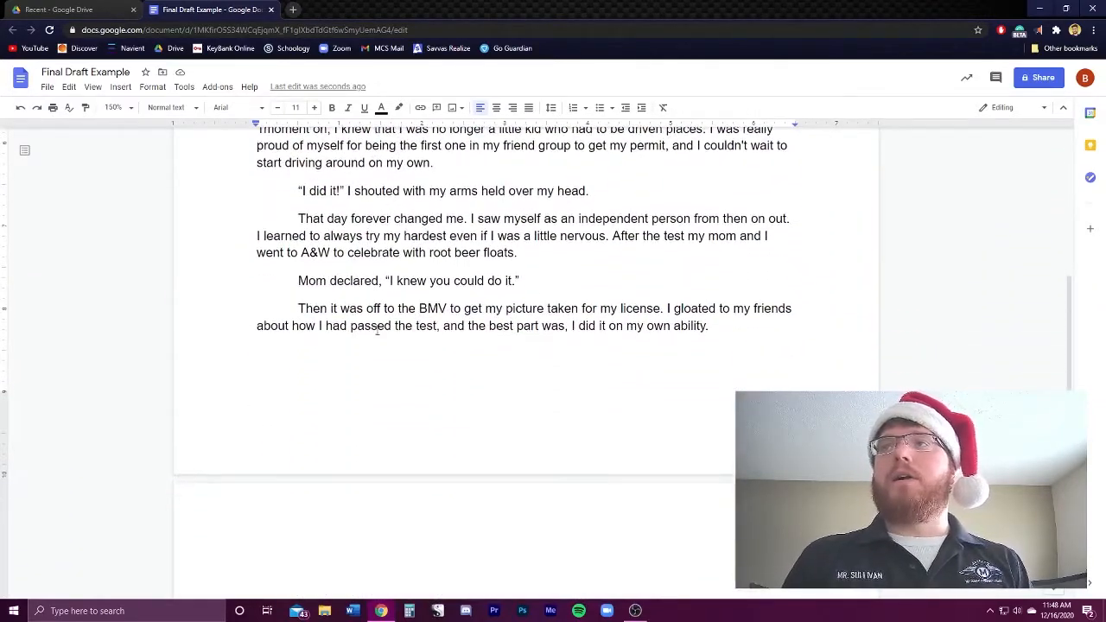
left_click_drag(512, 281, 390, 259)
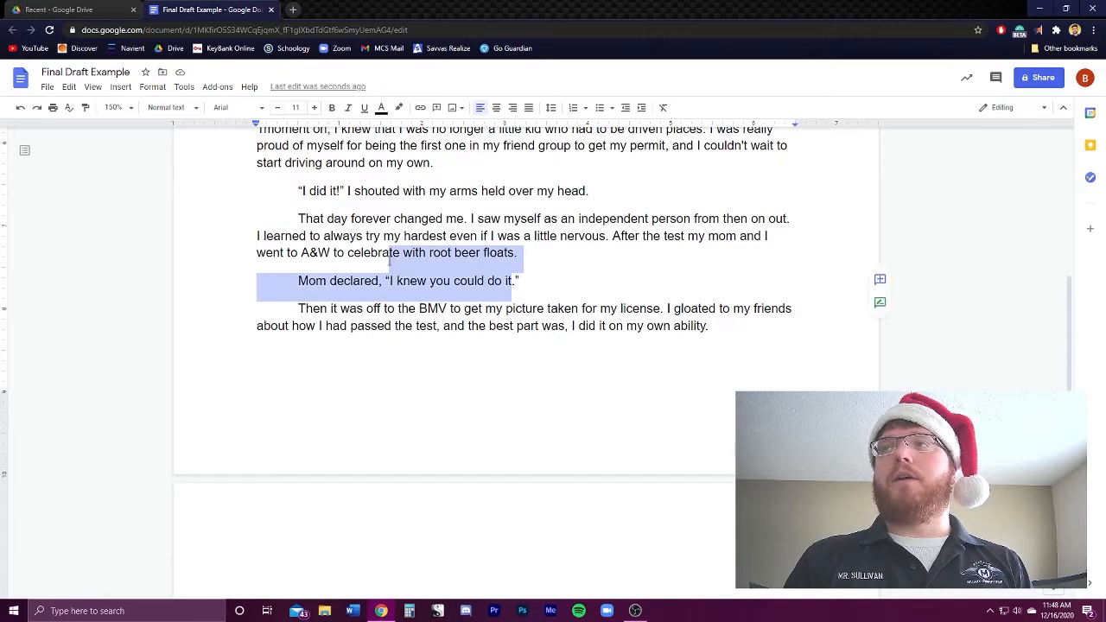
left_click(373, 309)
scroll(728, 390, "up", 1)
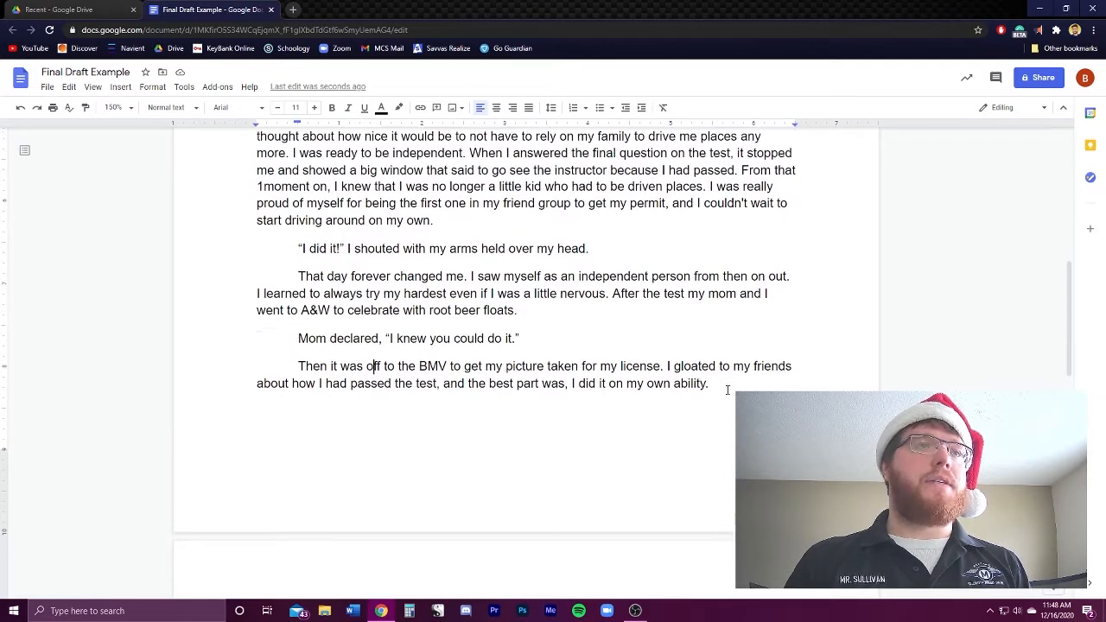
left_click_drag(728, 390, 247, 339)
left_click(516, 293)
scroll(486, 403, "up", 3)
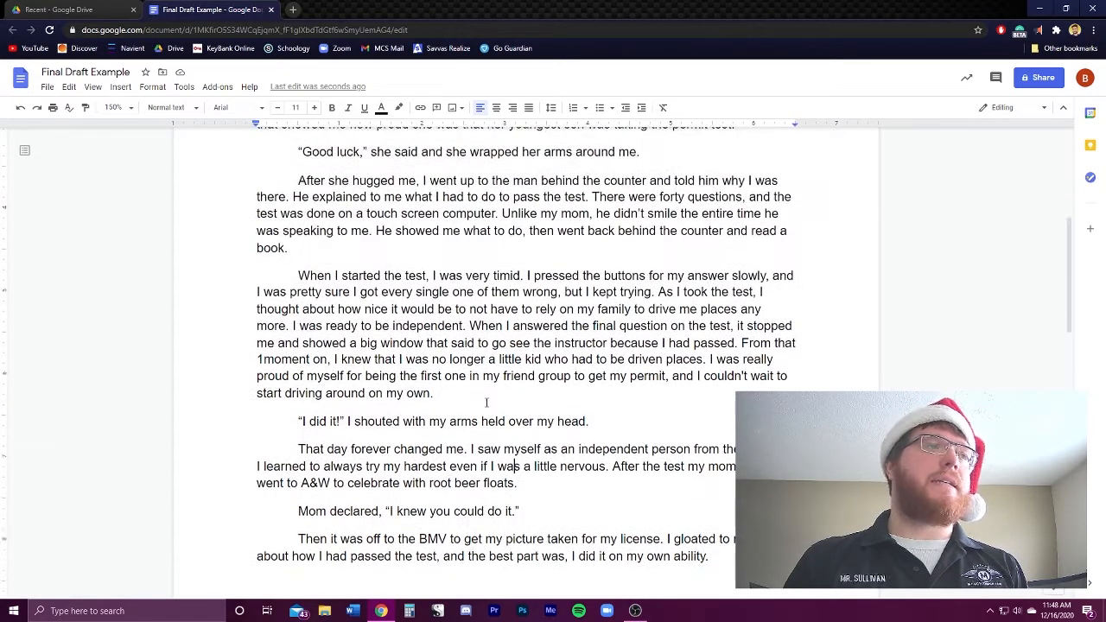
scroll(487, 403, "up", 6)
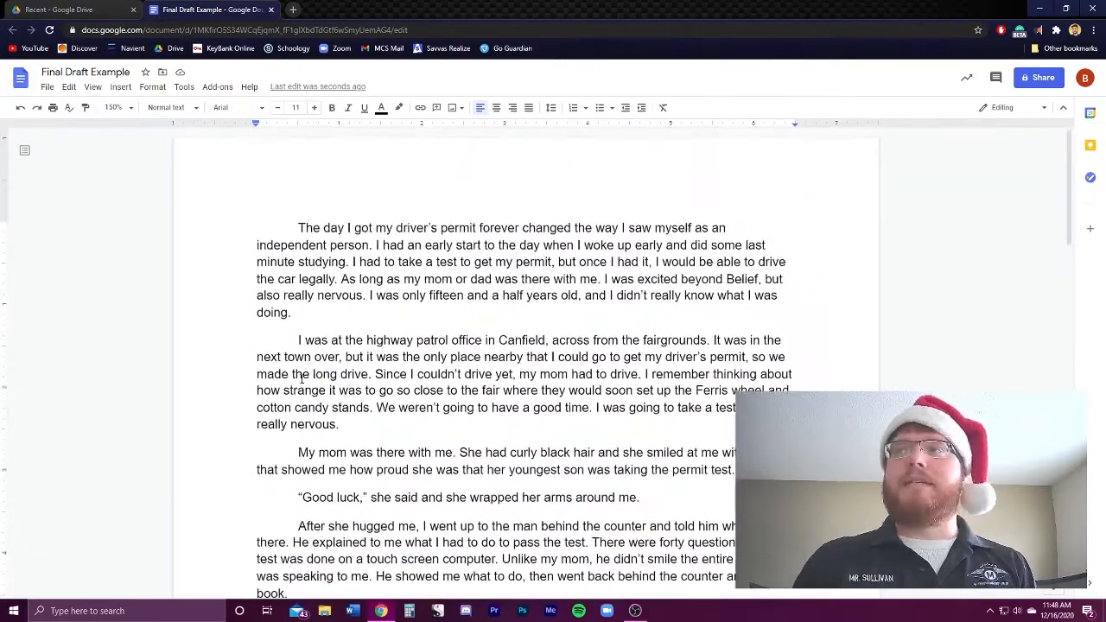
scroll(301, 378, "down", 7)
scroll(301, 378, "up", 7)
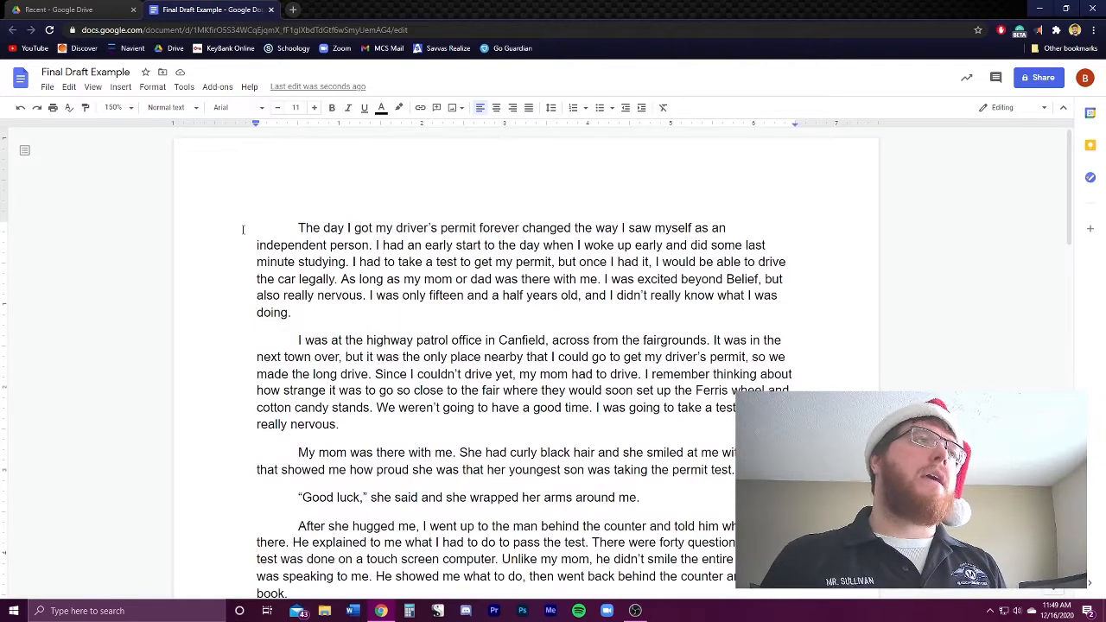
Step: Insert an empty line above the opening paragraph and remove that line's first-line indent
left_click_drag(243, 230, 266, 259)
left_click_drag(278, 166, 285, 205)
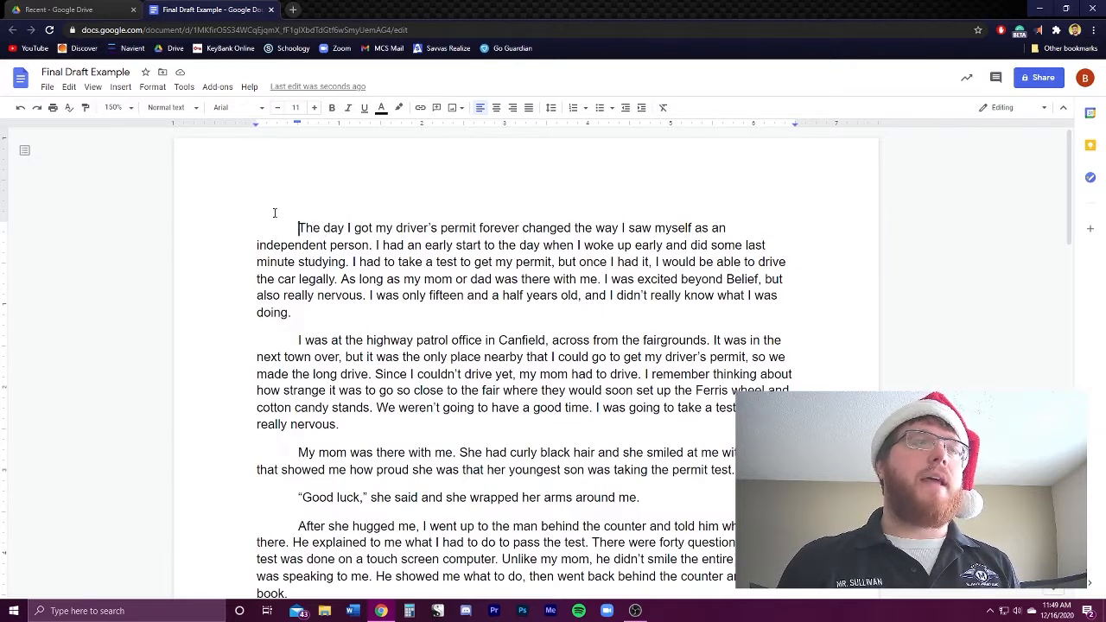
double_click(302, 228)
left_click(296, 229)
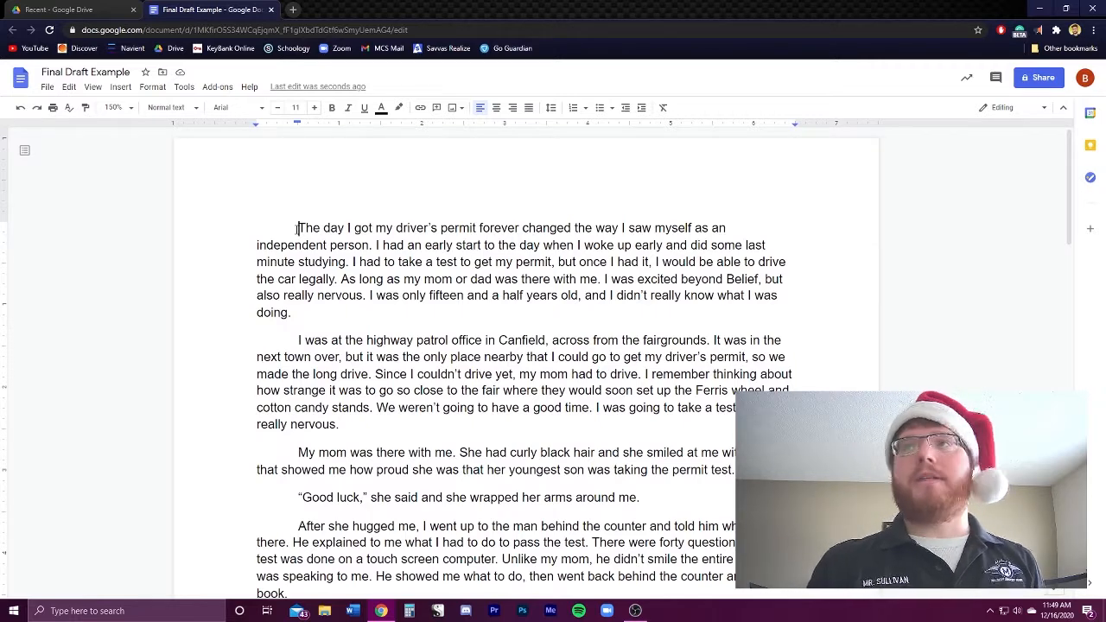
key("Return")
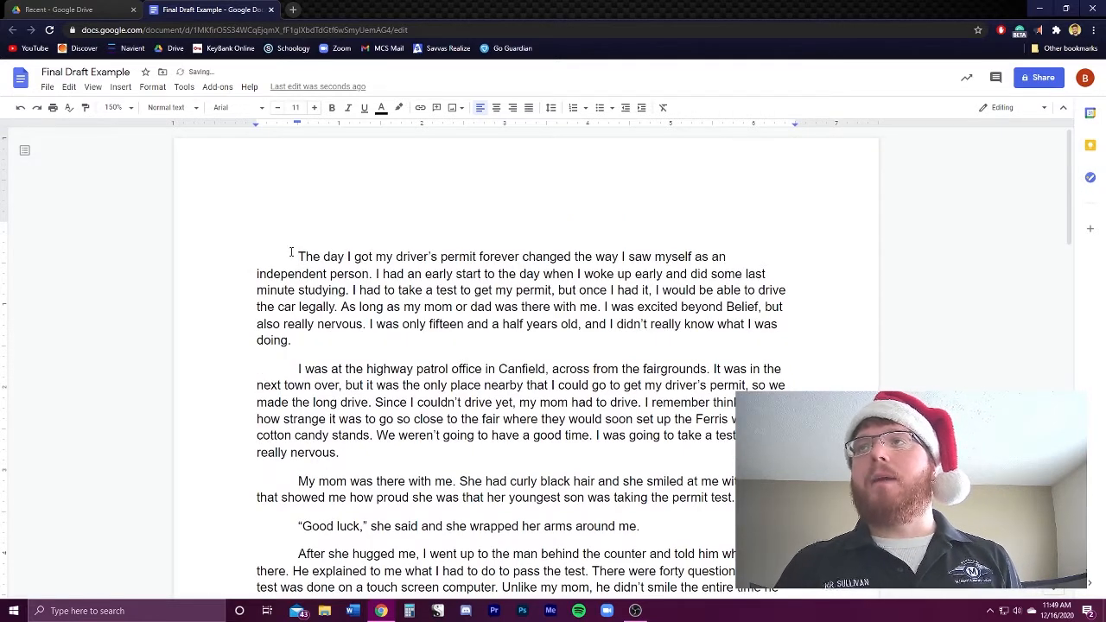
left_click(299, 229)
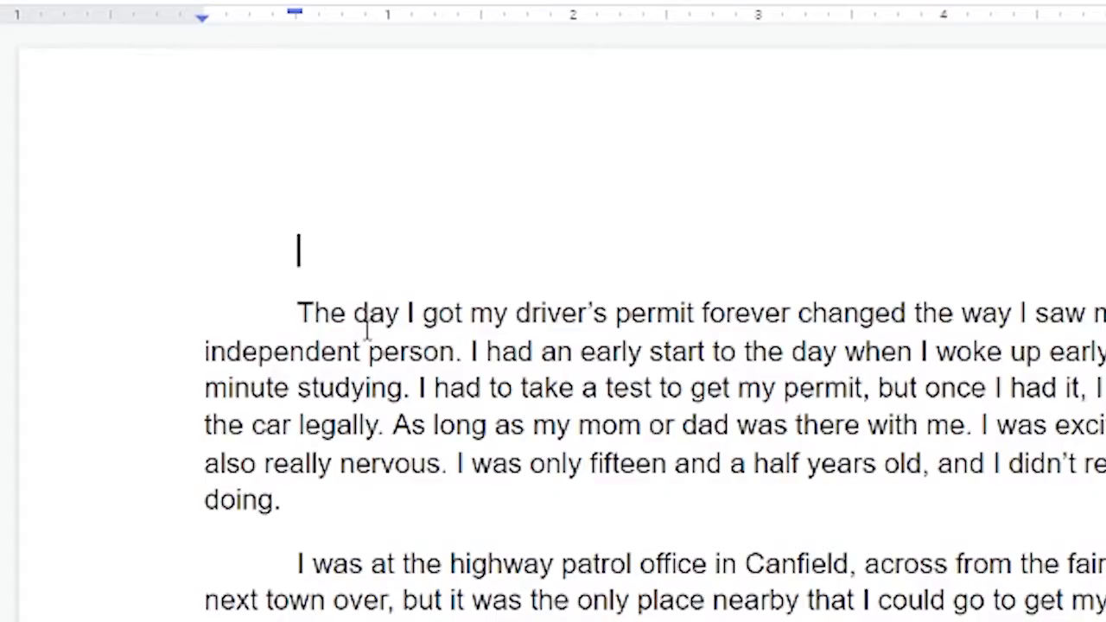
key("BackSpace")
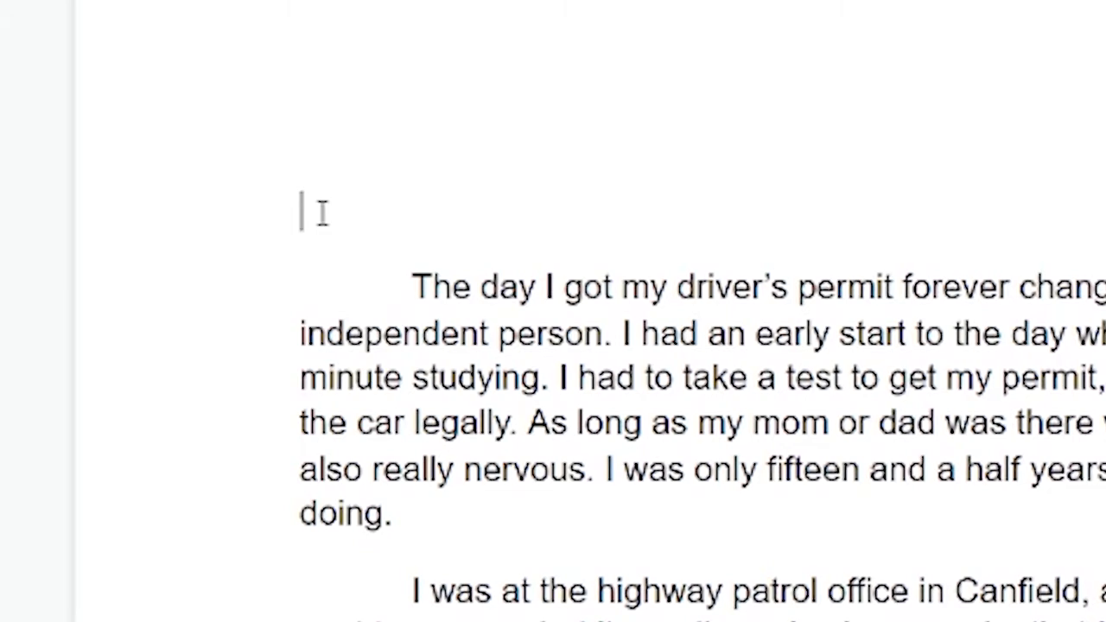
Step: Write the student's full name above the essay and the teacher's title and surname on a new line below it
type("Stew Du")
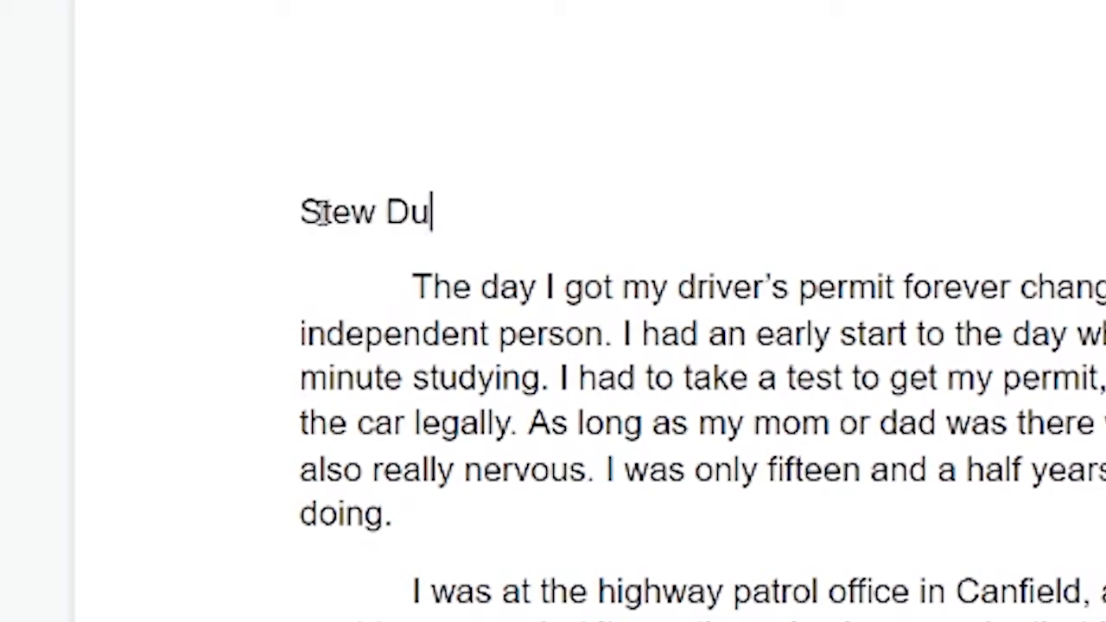
key("BackSpace")
type("ent")
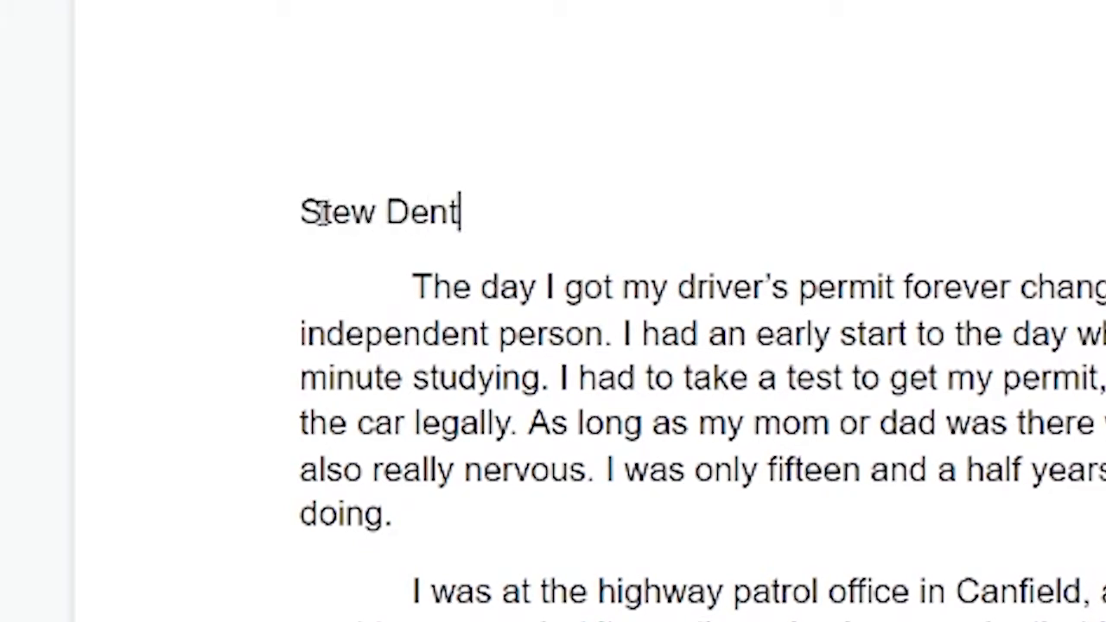
key("Return")
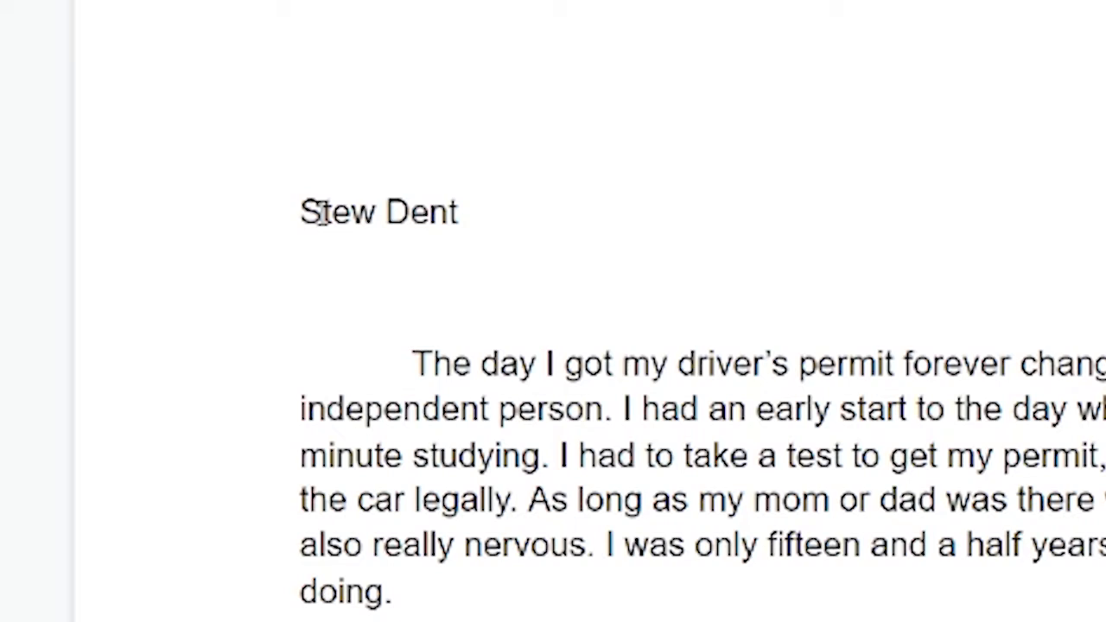
type("Mr. ")
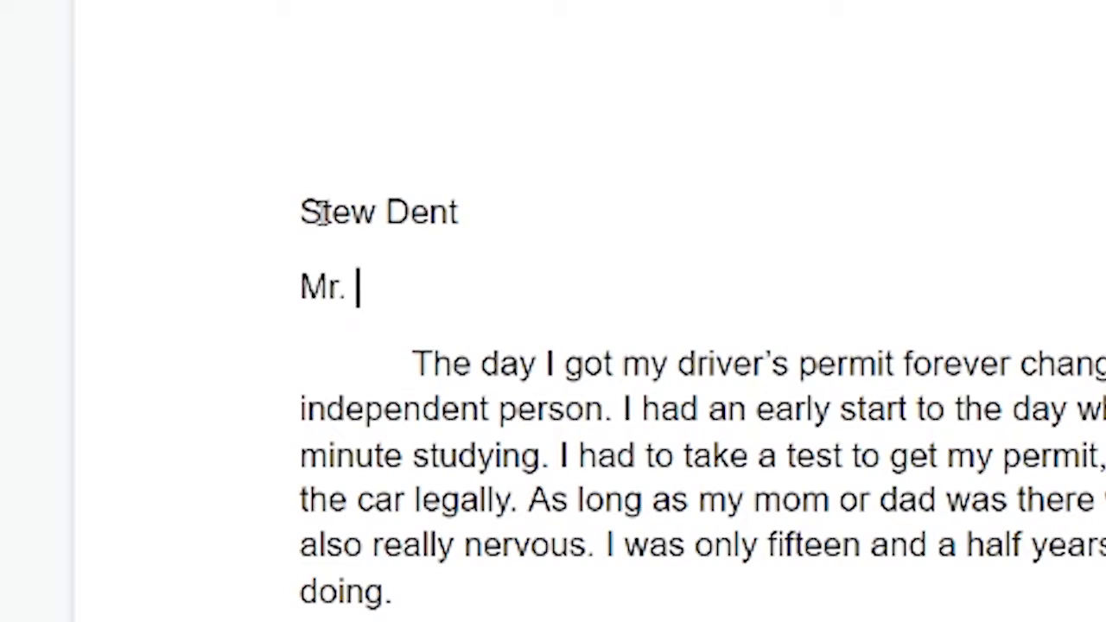
type("Sullivan")
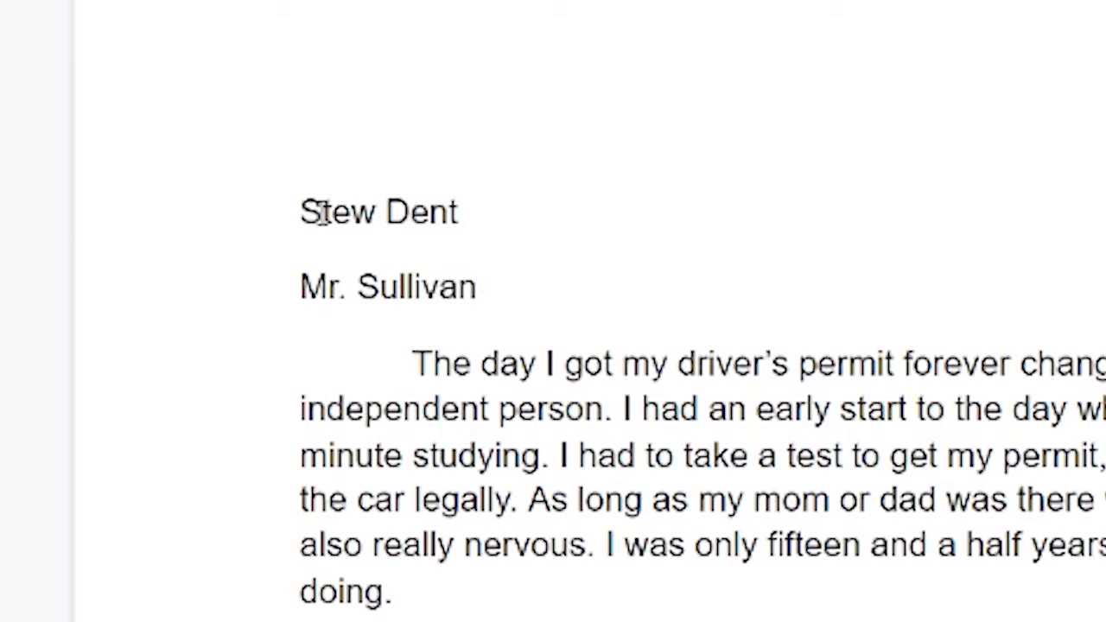
Step: Add the class line "ELA 8th Grade" below the teacher's name, followed by a new line
key("Return")
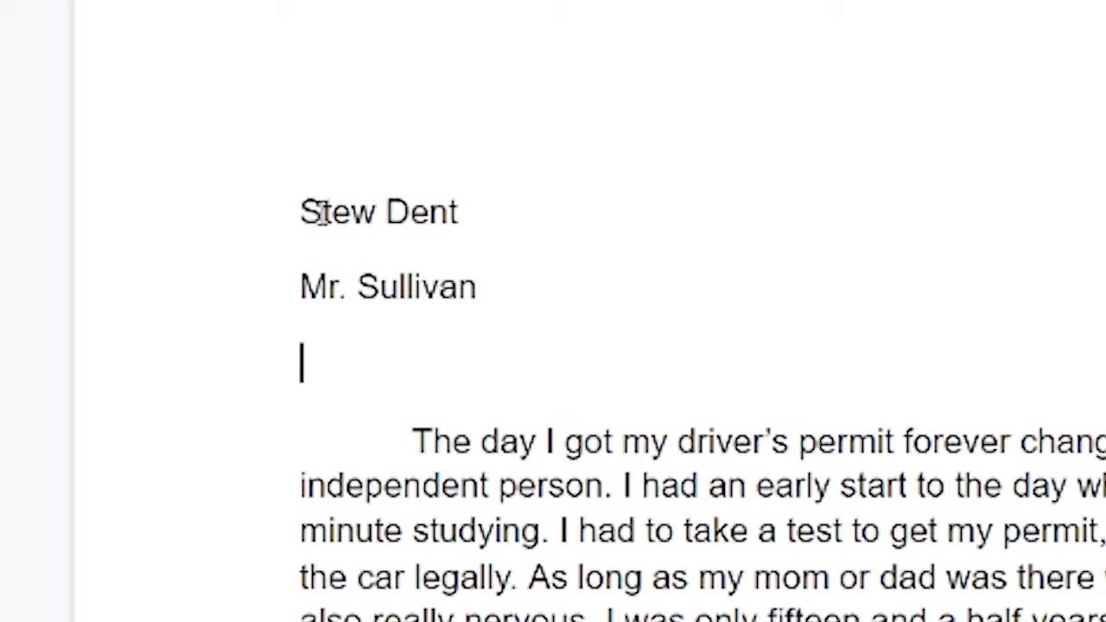
type("E")
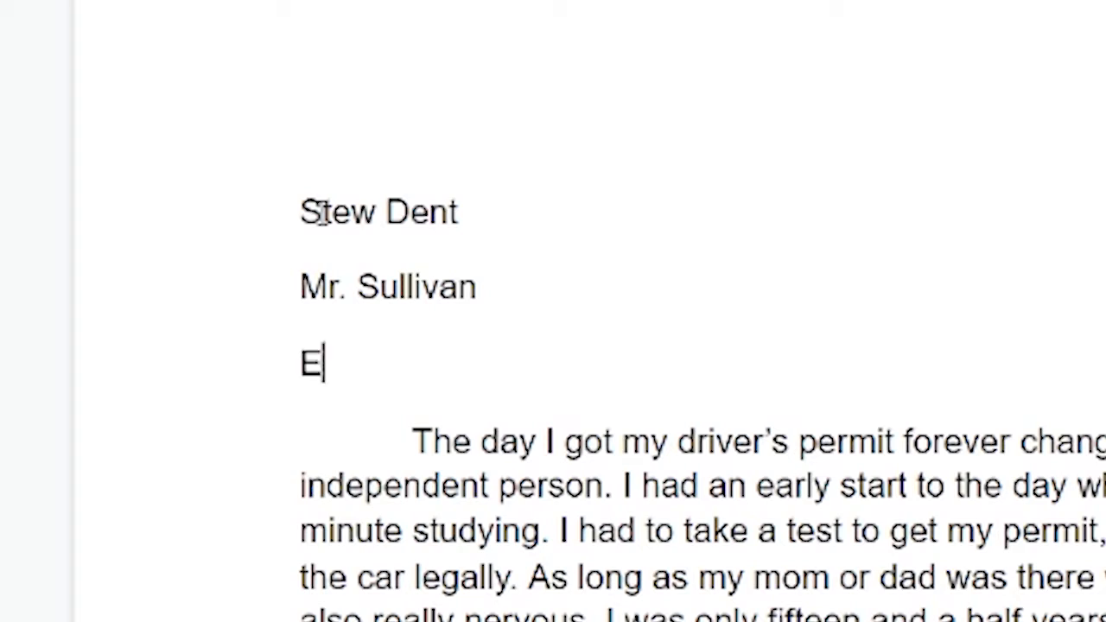
type("LA 8th Grade")
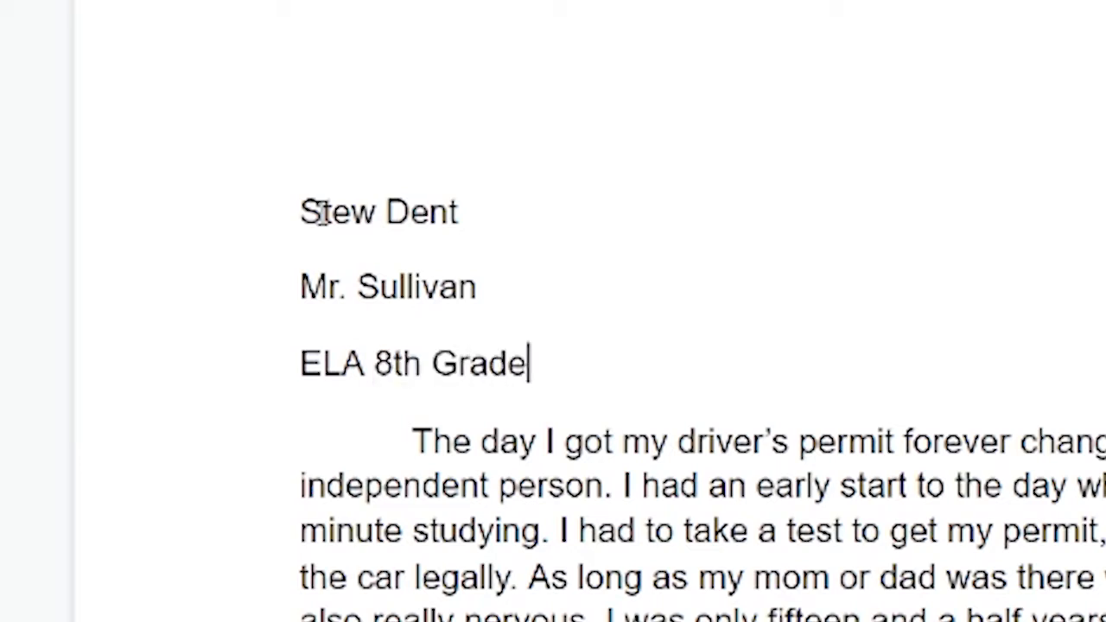
key("Return")
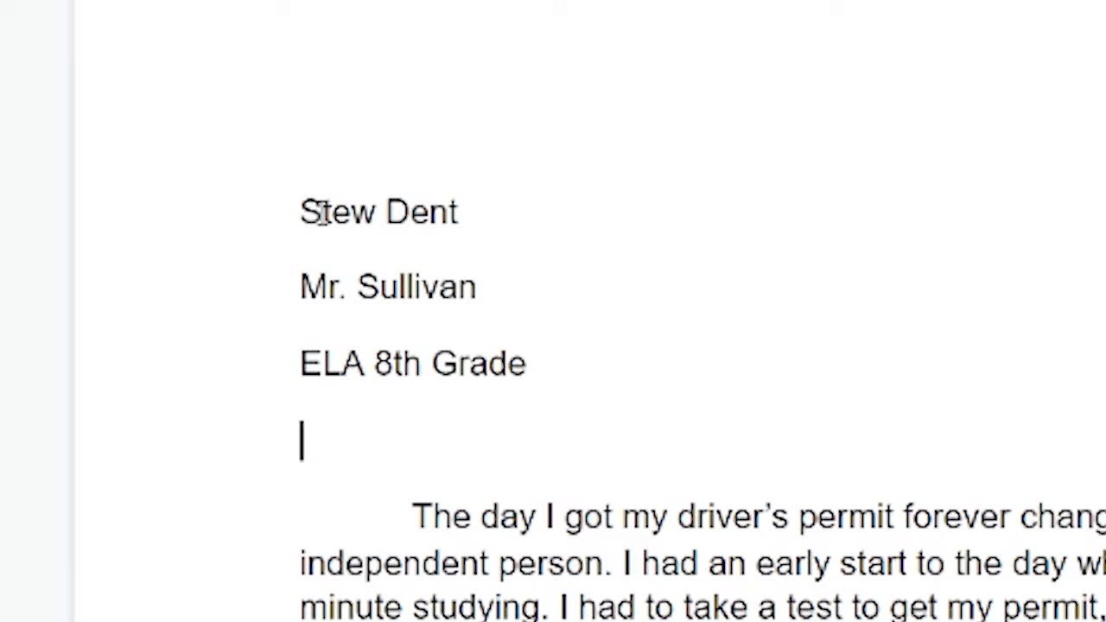
type("12/18")
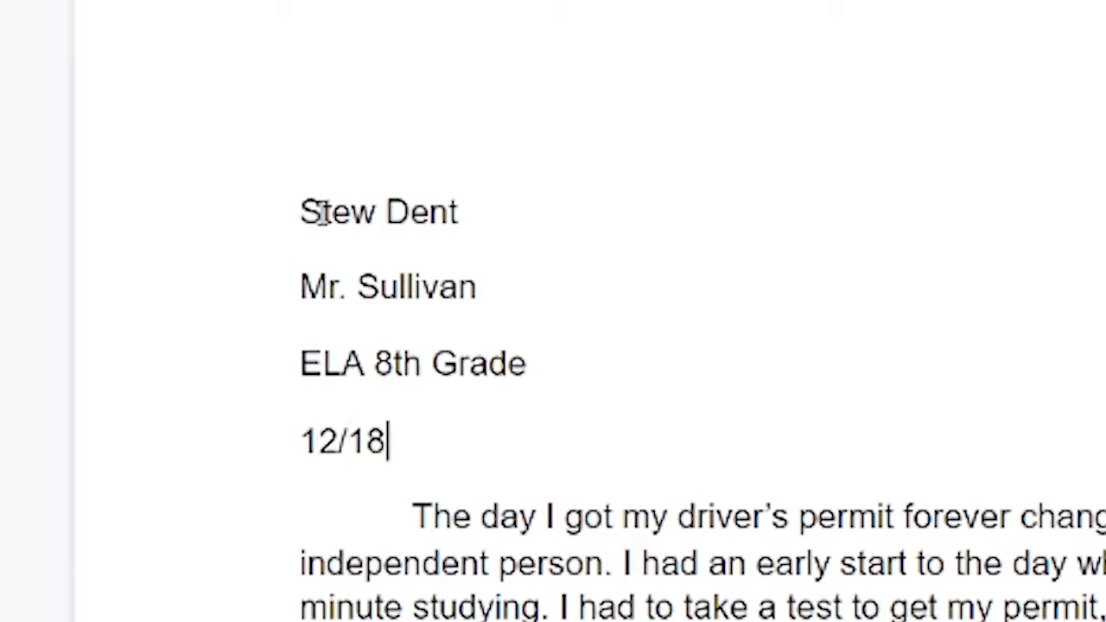
type("/2020")
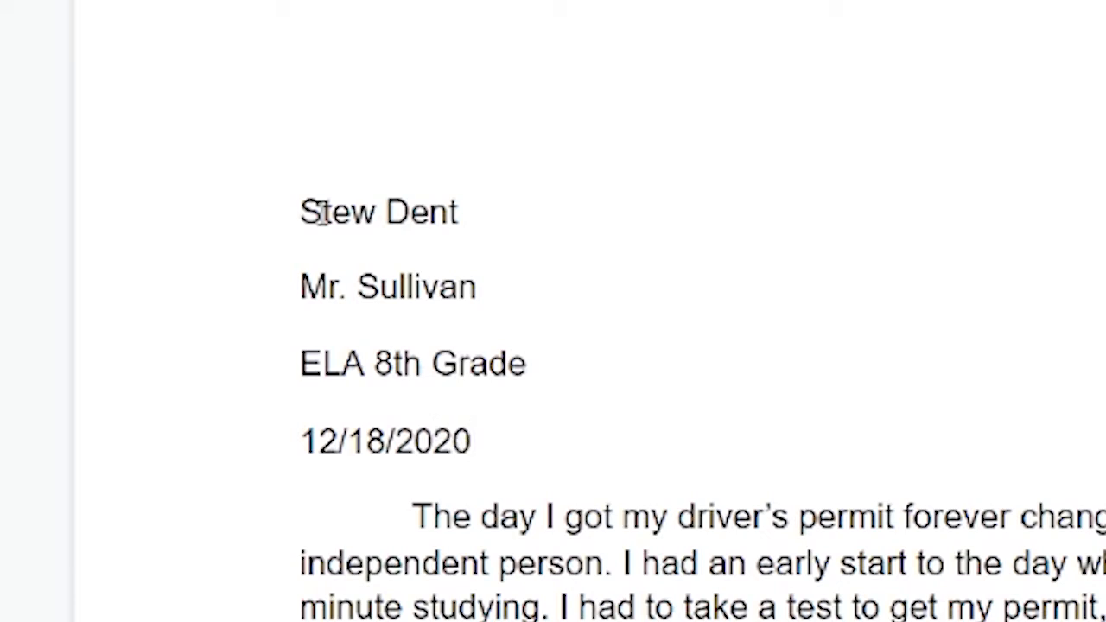
key("BackSpace")
key("BackSpace")
key("BackSpace")
key("BackSpace")
key("BackSpace")
key("BackSpace")
key("BackSpace")
key("BackSpace")
key("BackSpace")
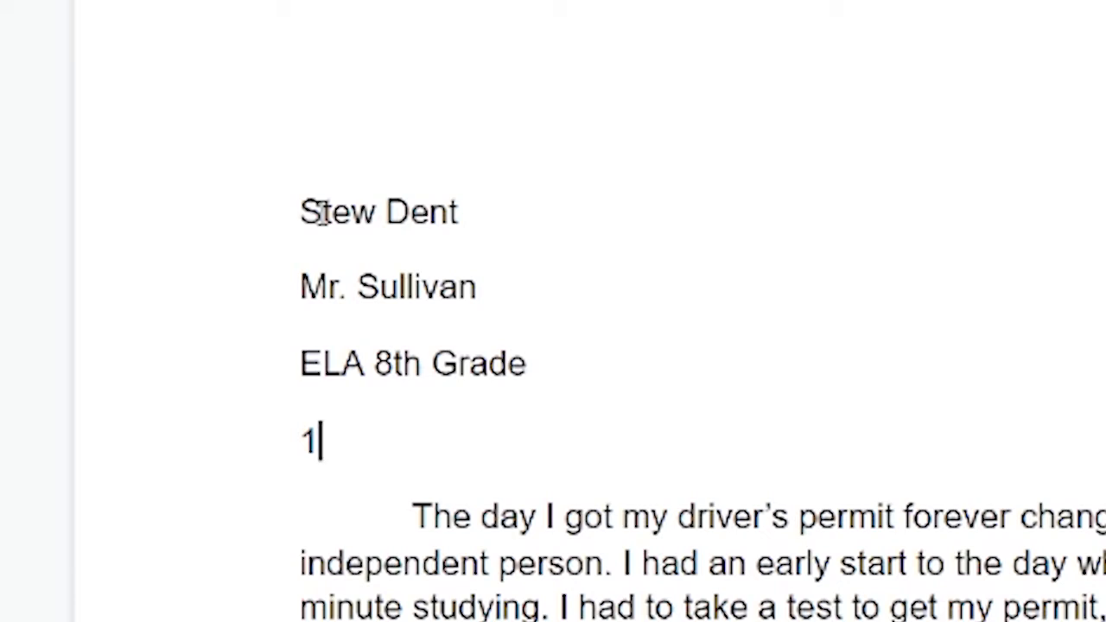
key("BackSpace")
type("Dec")
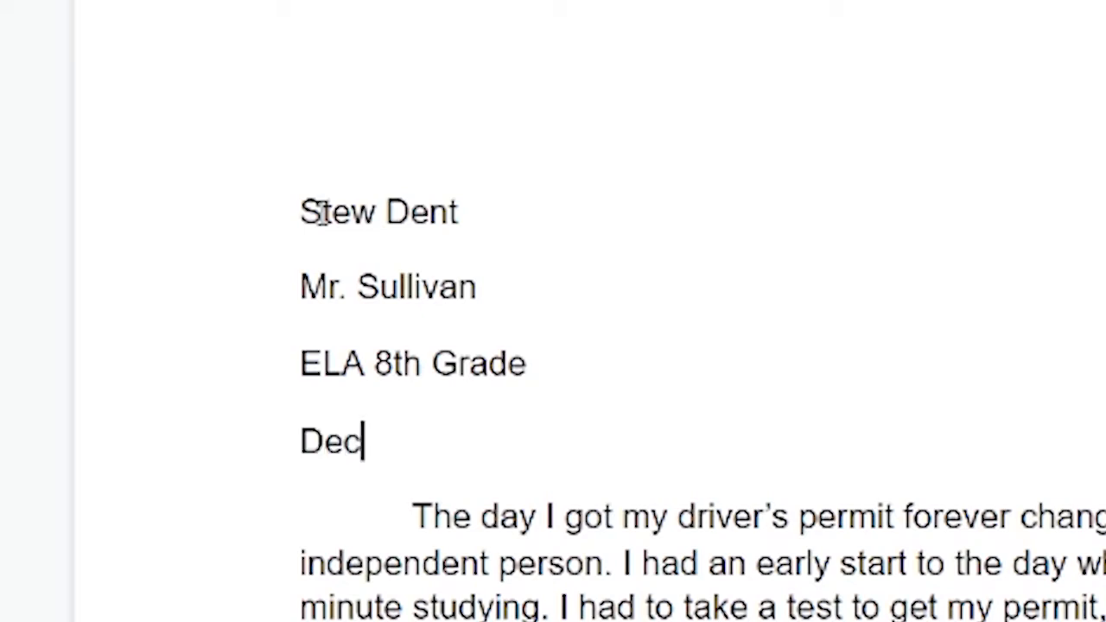
key("BackSpace")
key("BackSpace")
key("BackSpace")
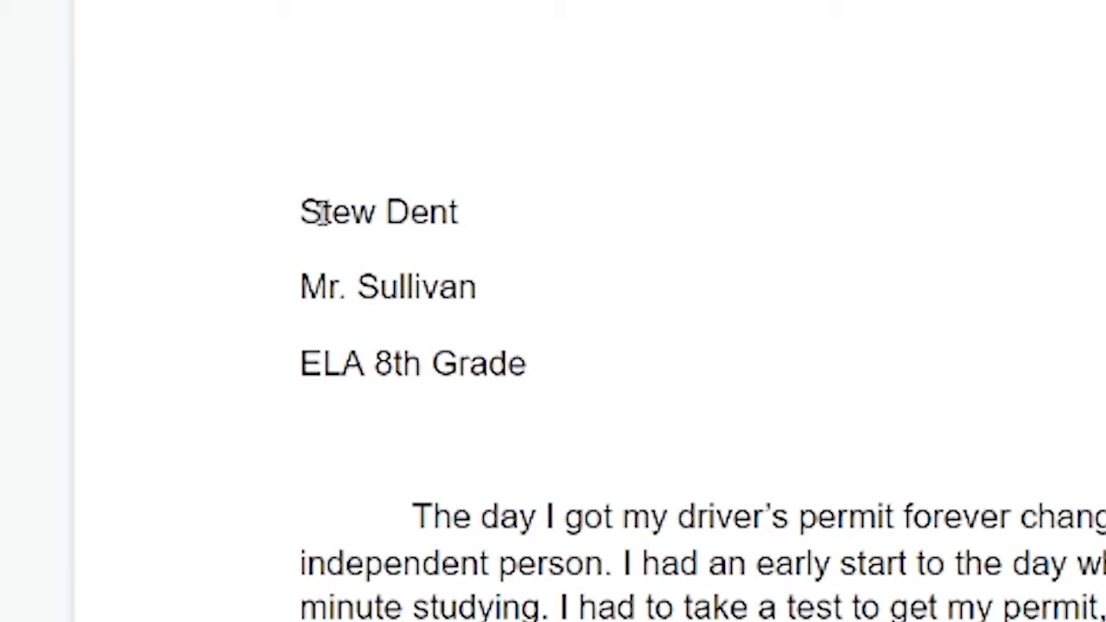
Step: Write the date as "December 18, 2020" on the line below the class
type("Decem")
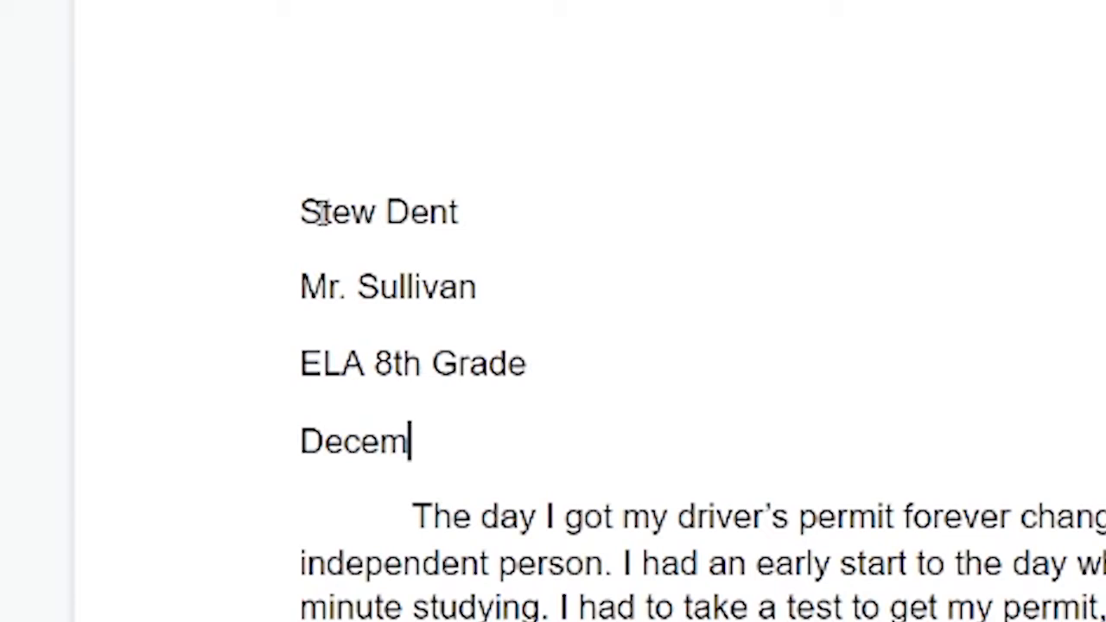
type("ber")
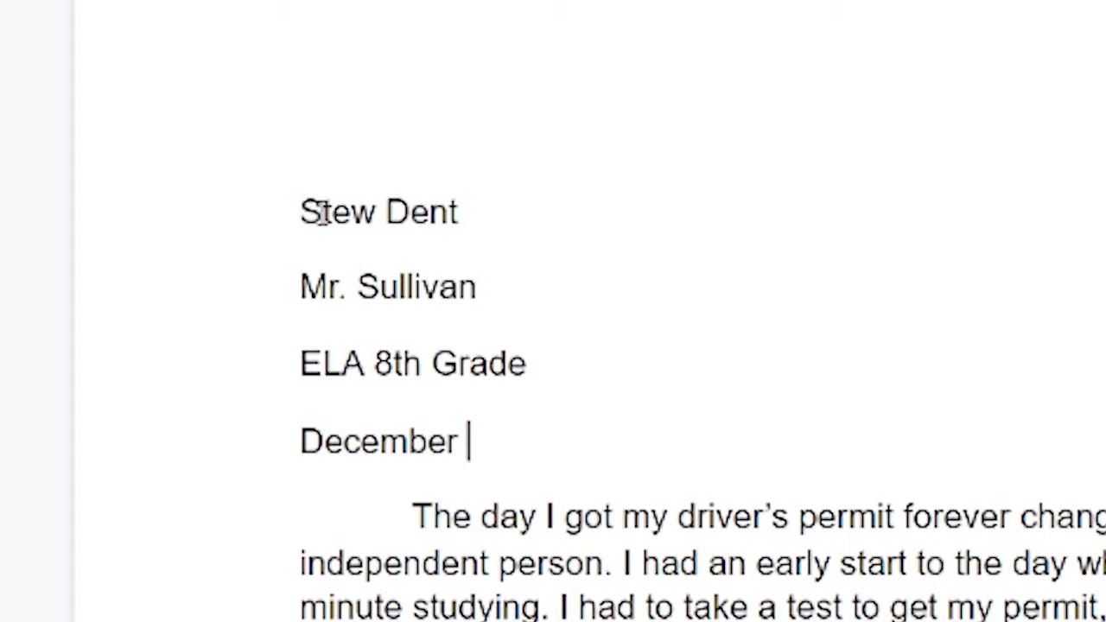
type("18")
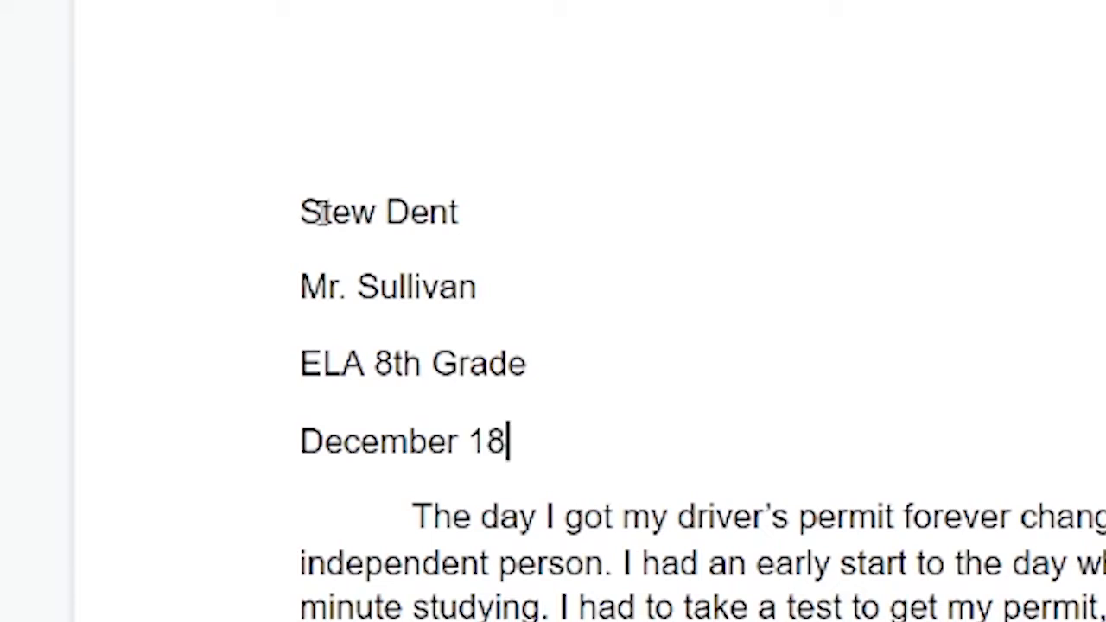
type(", ")
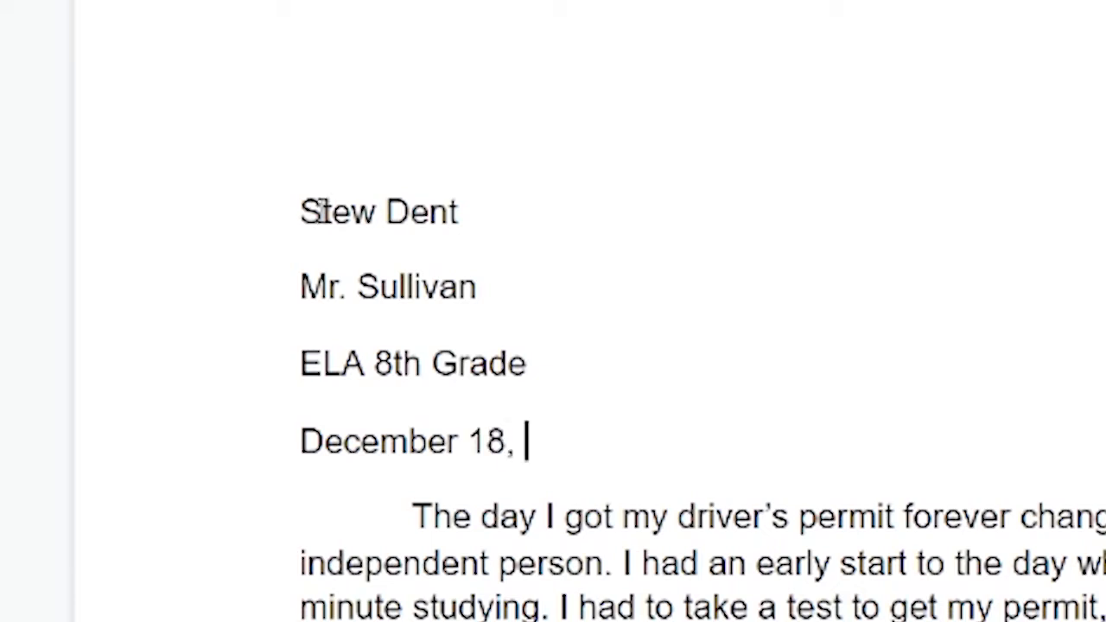
type("2020")
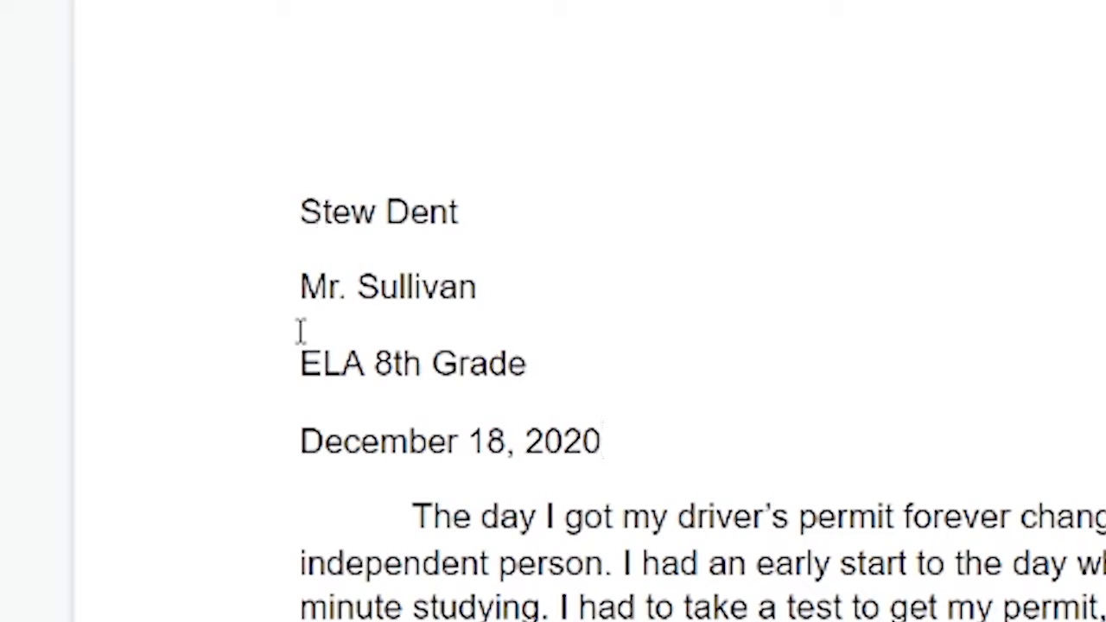
Step: Review the four heading lines above the essay: student name, teacher name, class and date
left_click_drag(605, 442, 192, 227)
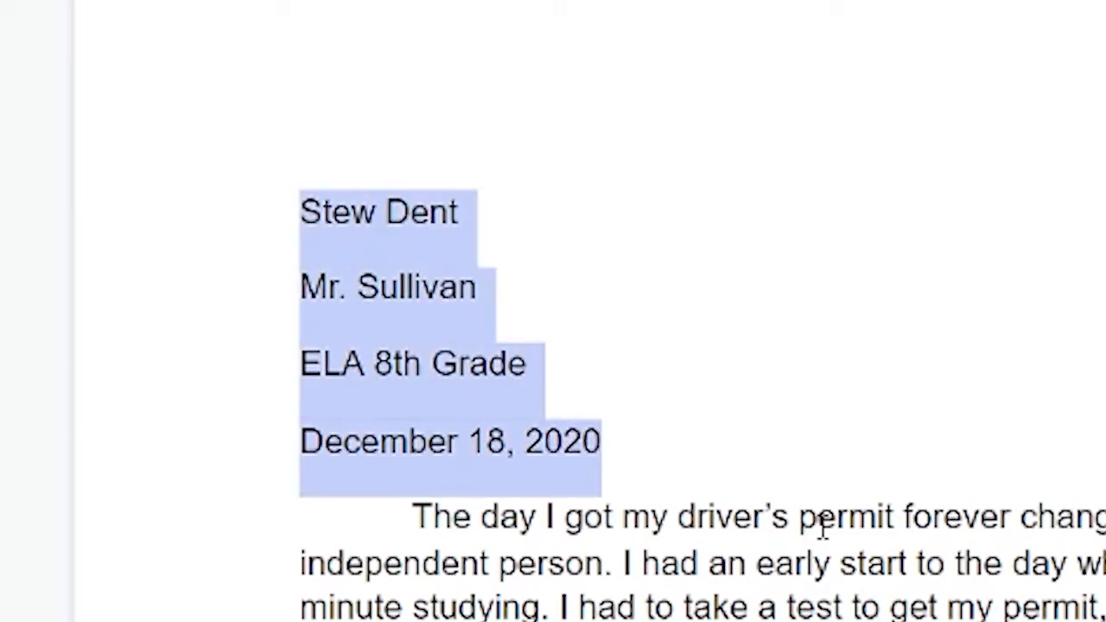
left_click(638, 461)
left_click_drag(637, 461, 88, 220)
left_click(275, 212)
left_click(502, 224, "shift")
left_click(298, 298)
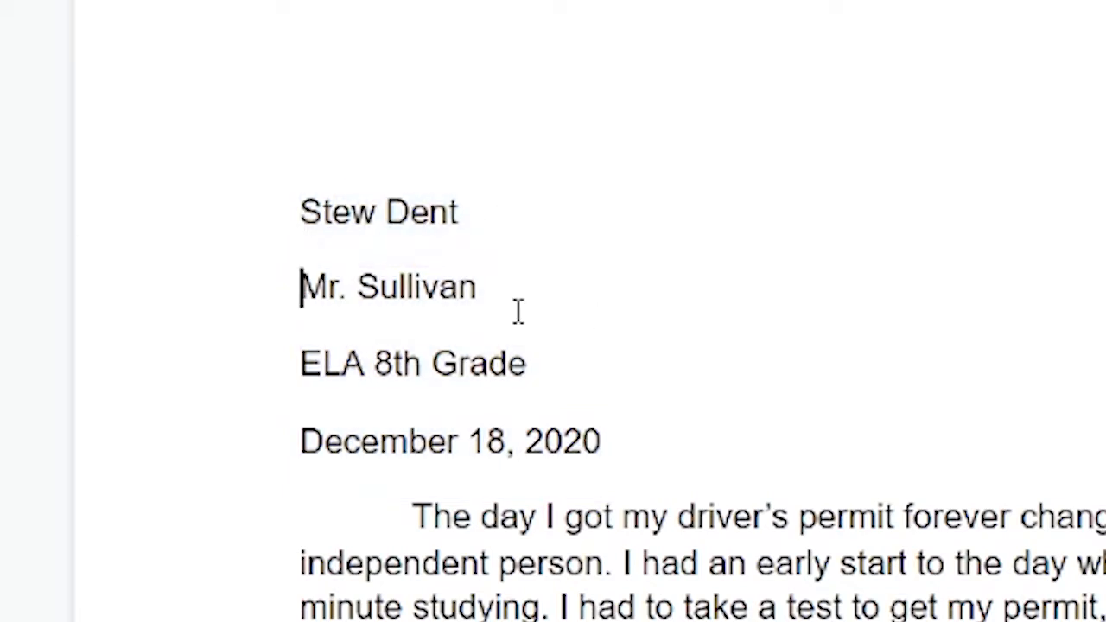
left_click(642, 314, "shift")
left_click(249, 380)
left_click(743, 363, "shift")
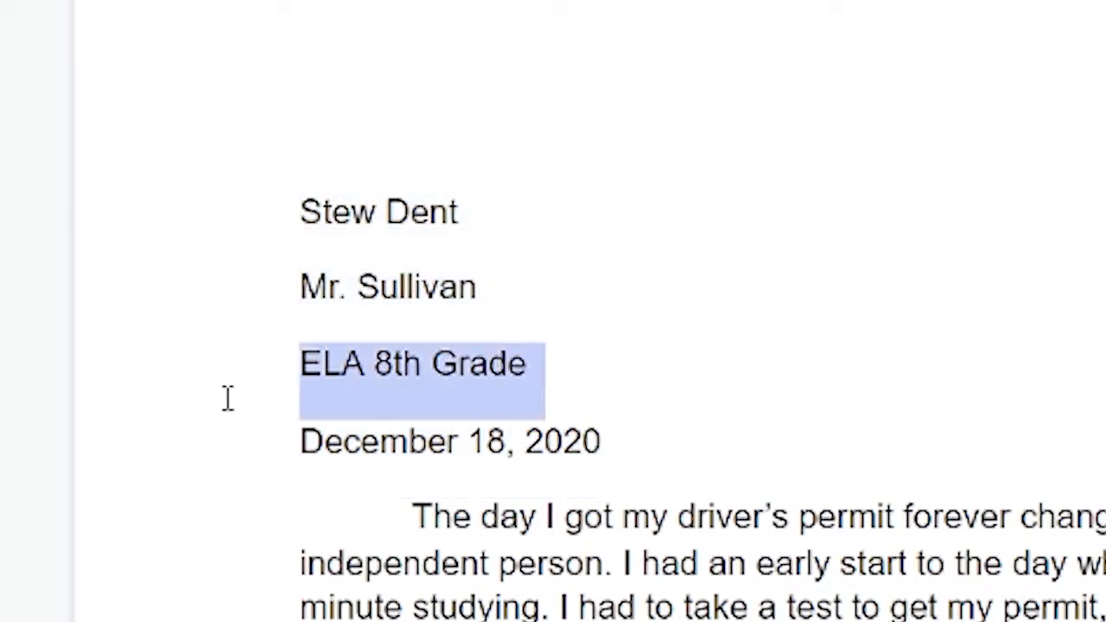
left_click(288, 467)
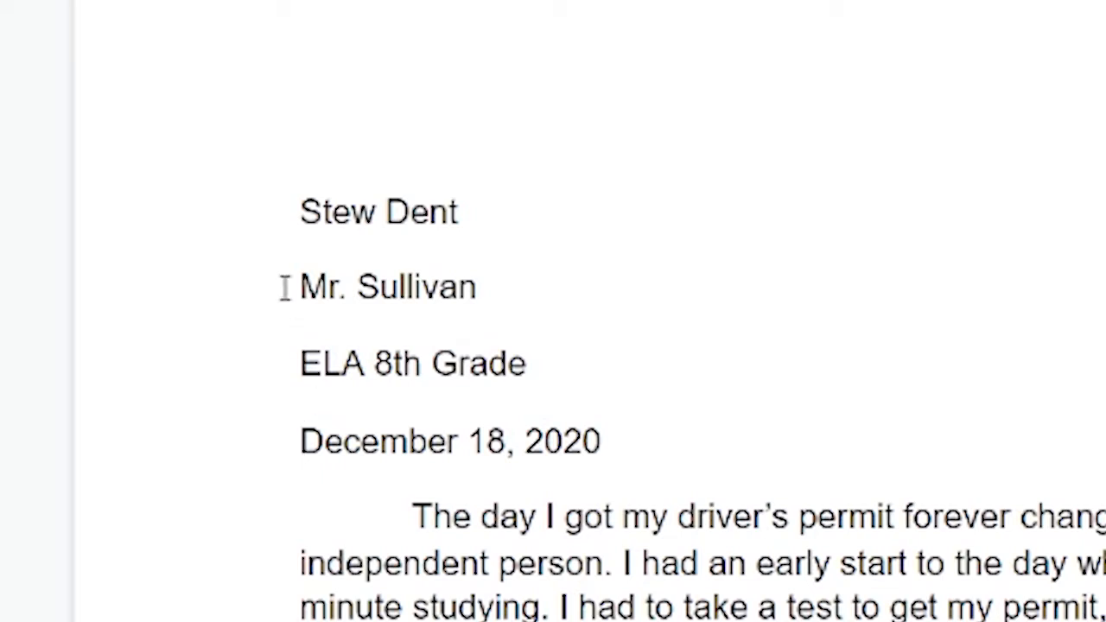
left_click(286, 288)
left_click(490, 322, "shift")
left_click(289, 465)
left_click(889, 479, "shift")
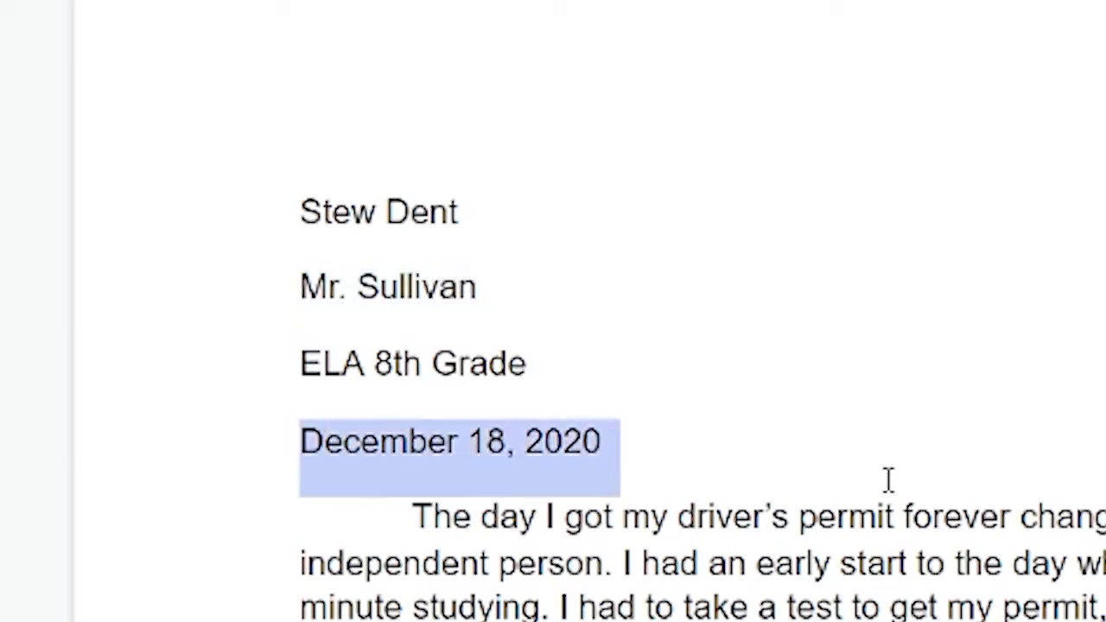
left_click(595, 436)
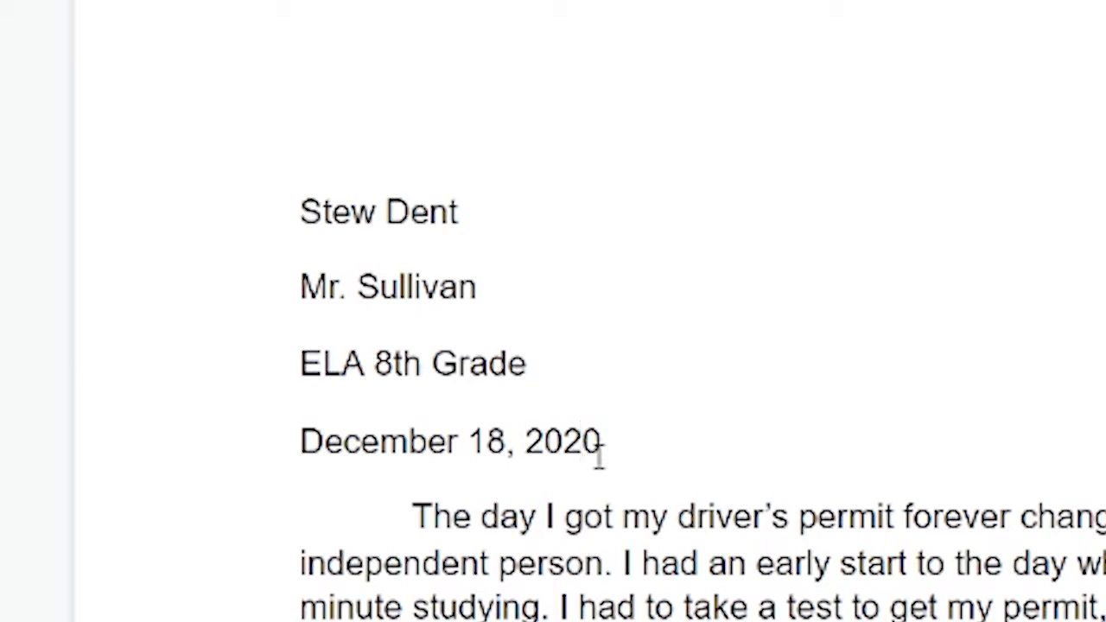
Step: Insert an empty line between the date and the opening paragraph
left_click(601, 442)
left_click_drag(609, 442, 548, 444)
left_click(627, 442)
key("Return")
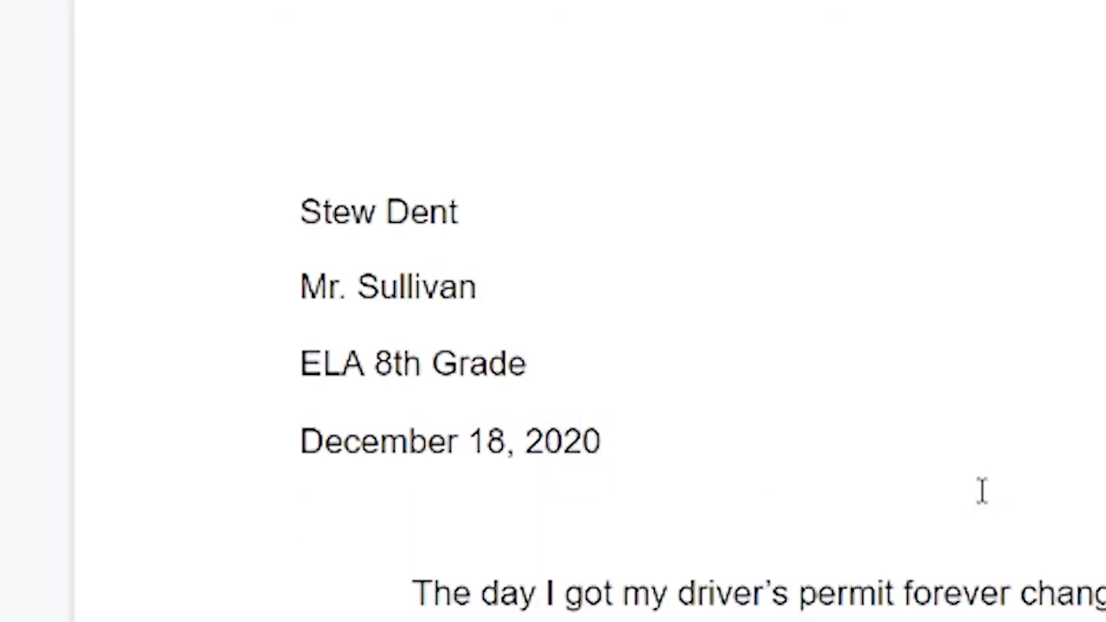
Step: Examine the empty line between the date and the opening paragraph as the place for the title
left_click_drag(380, 501, 405, 594)
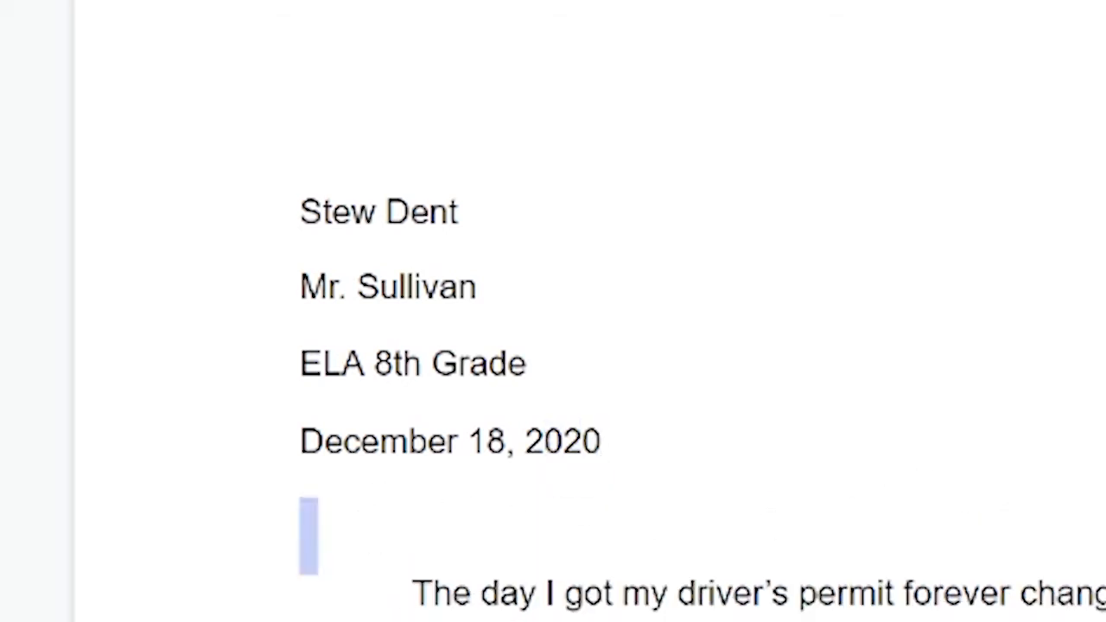
left_click_drag(342, 363, 446, 611)
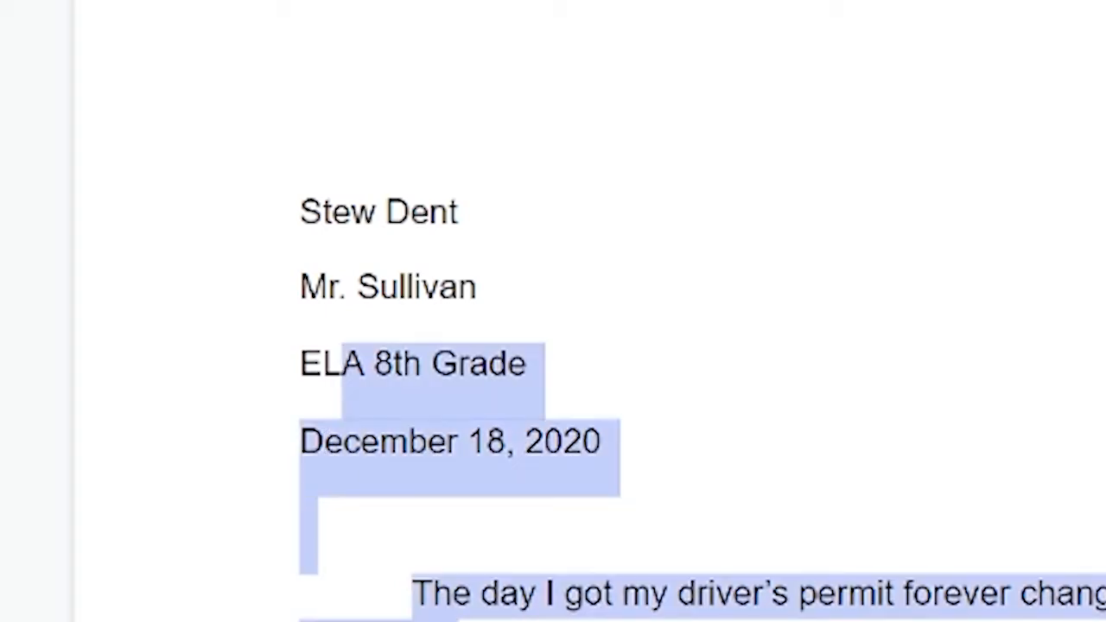
left_click(320, 464)
left_click_drag(274, 452, 580, 447)
left_click_drag(402, 587, 905, 613)
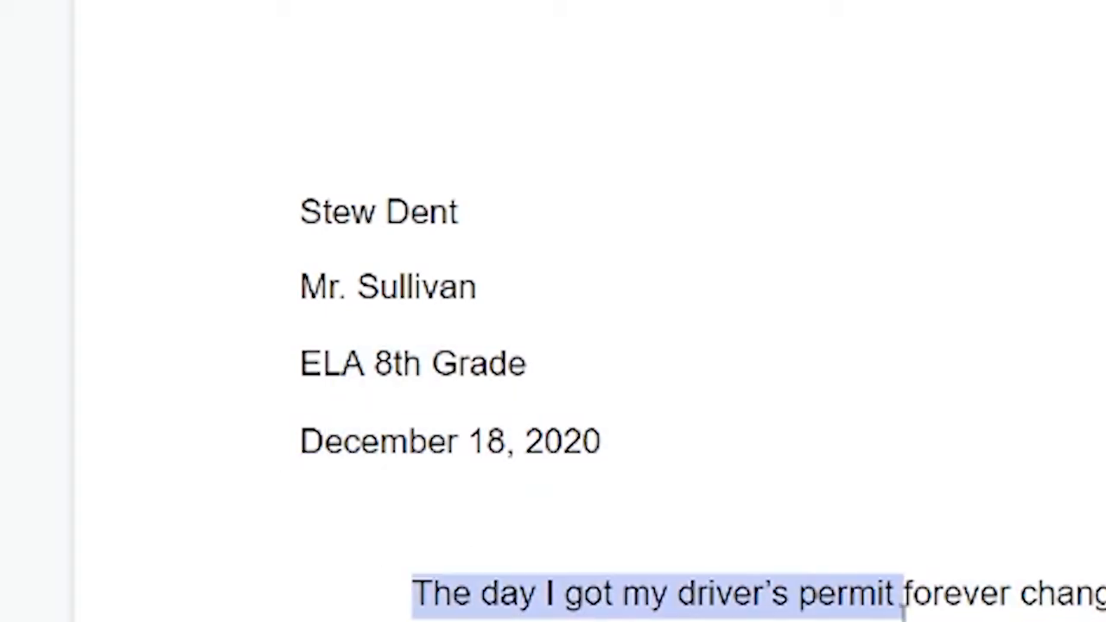
left_click_drag(446, 524, 625, 538)
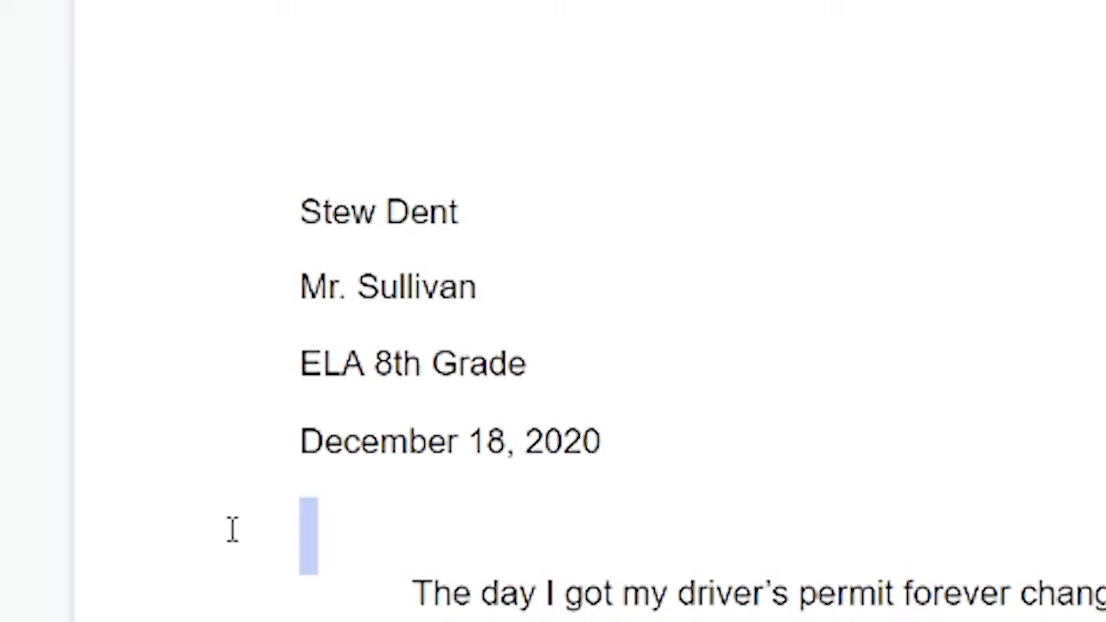
left_click(368, 530)
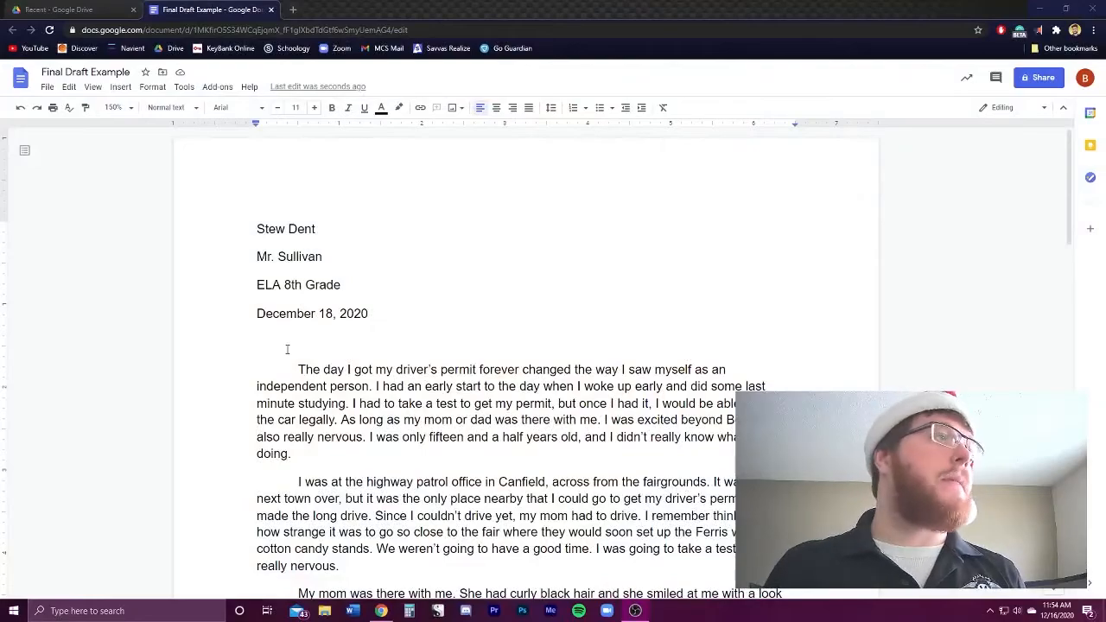
Step: Center-align the empty line below the date and enter the title "Title Of The Story" there
double_click(284, 341)
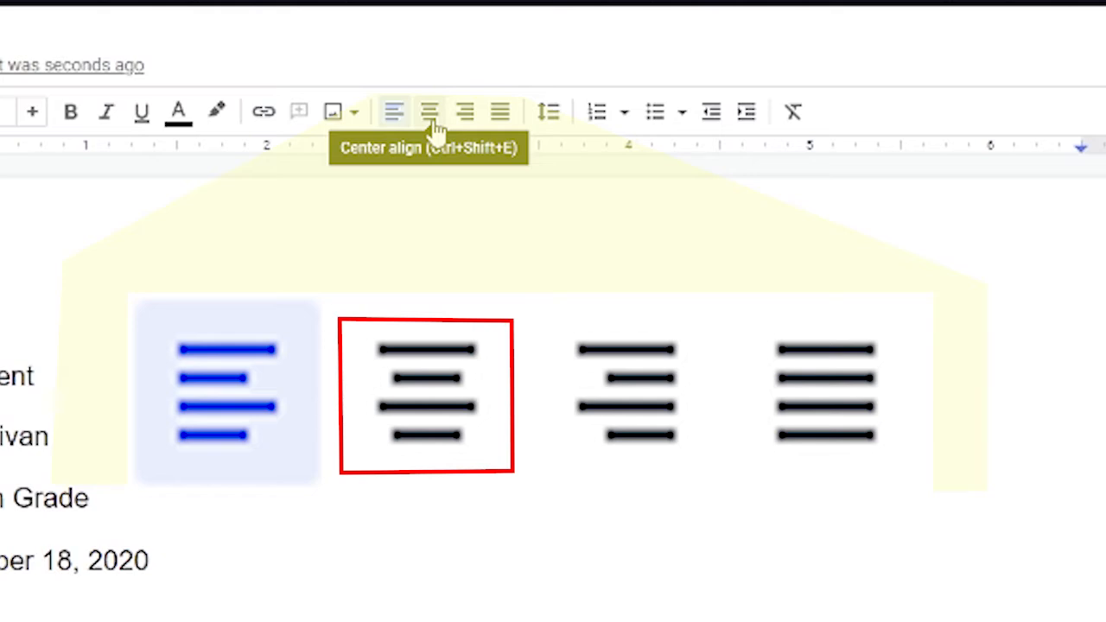
left_click(432, 125)
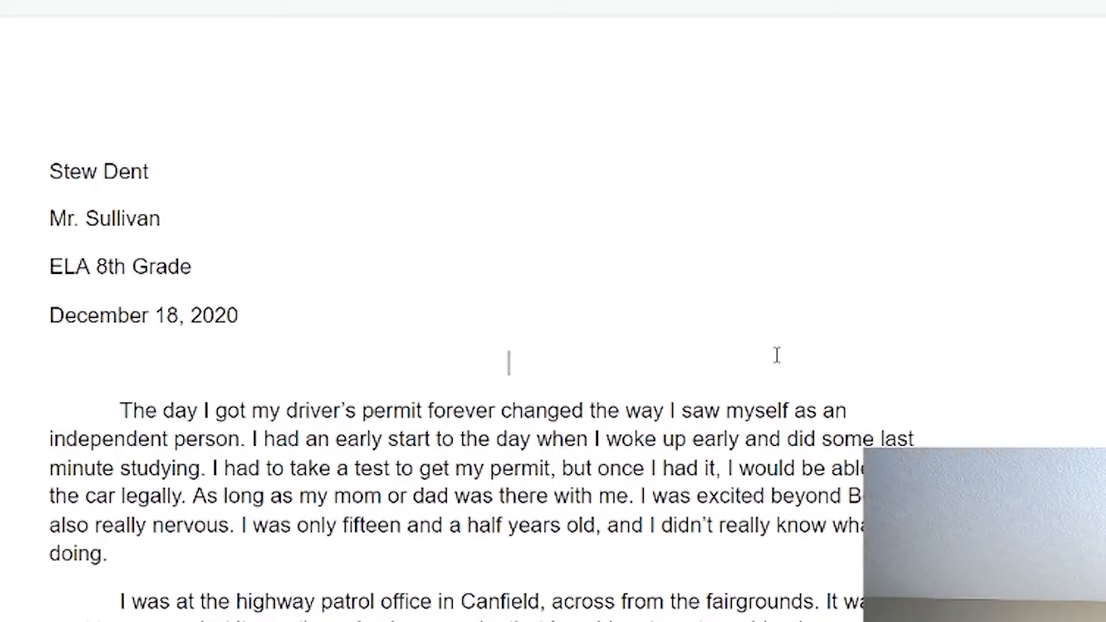
type("Title of")
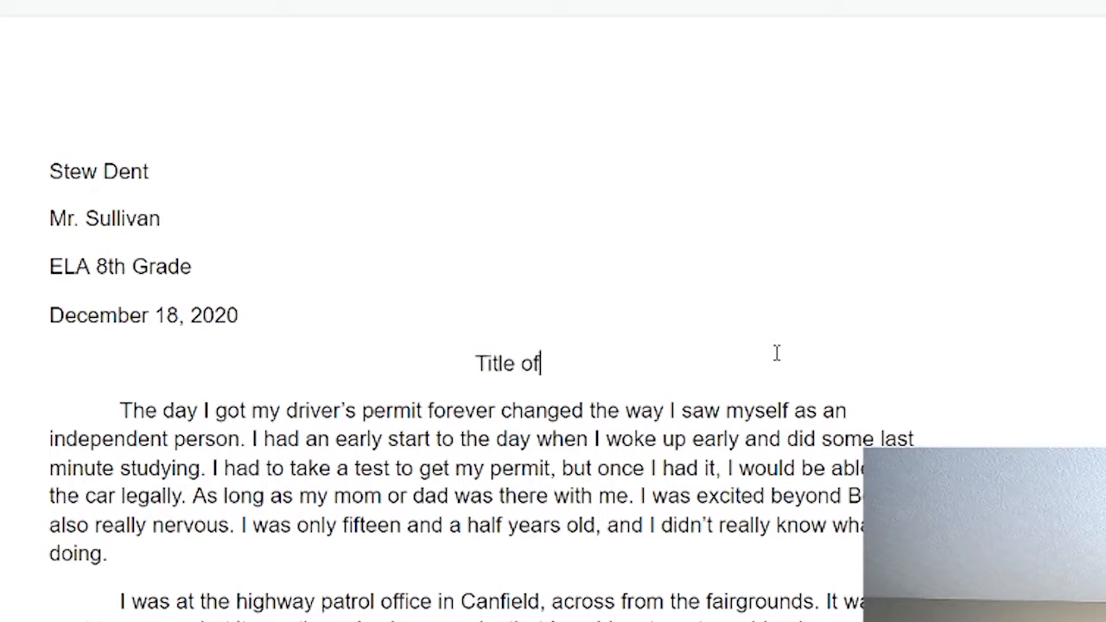
key("BackSpace")
key("BackSpace")
type("Of The Story")
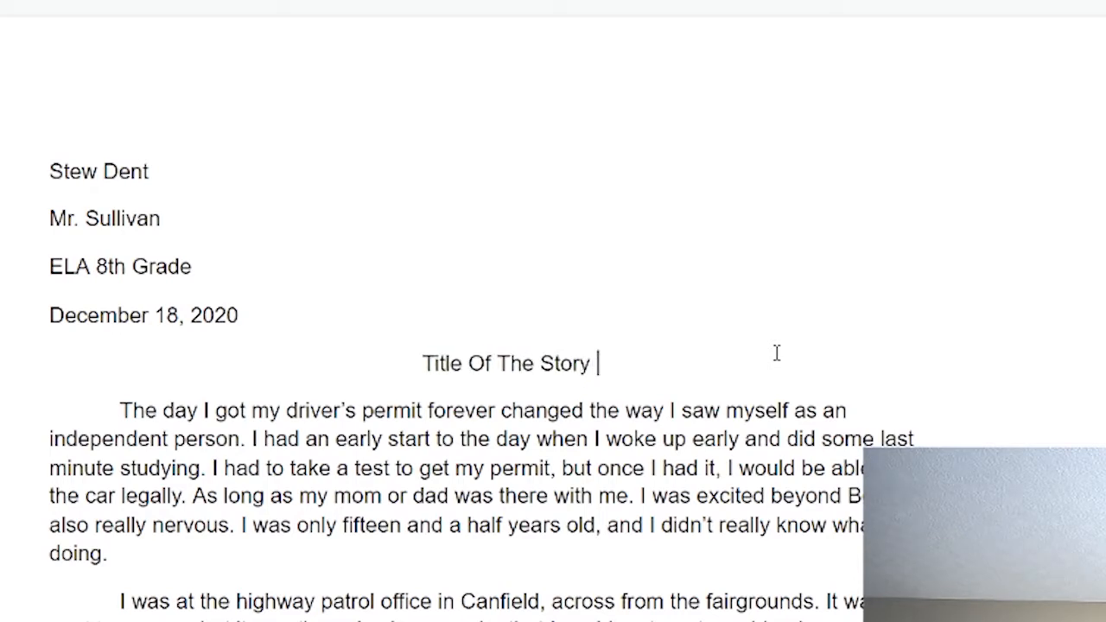
Step: Remove the trailing space after the story title and check the capital letters of its words
key("BackSpace")
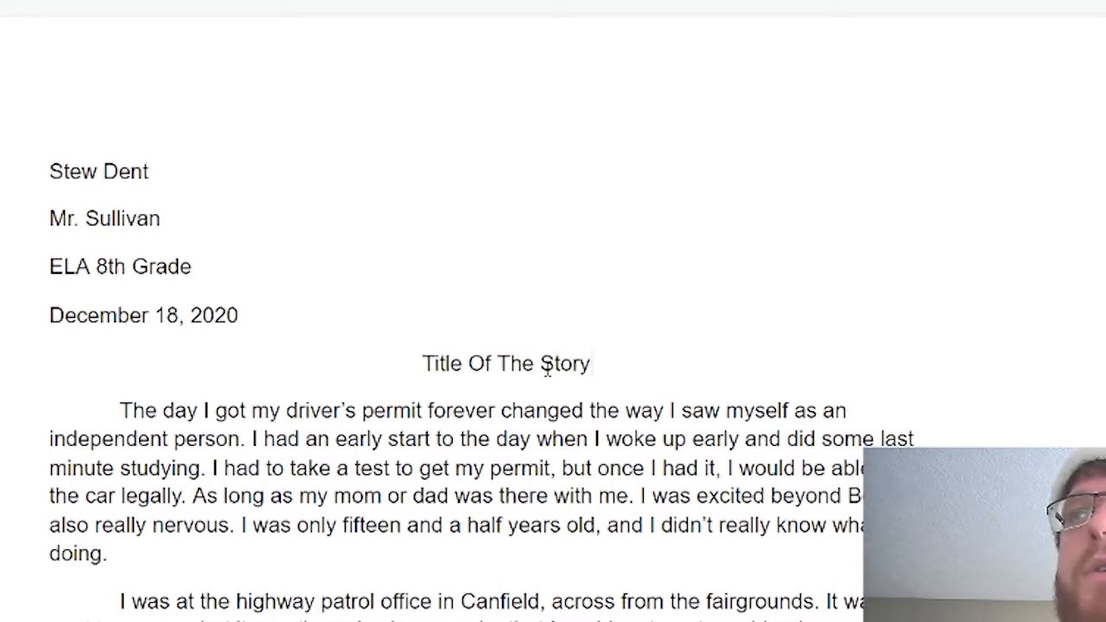
left_click_drag(423, 364, 546, 372)
left_click(475, 369)
left_click(506, 368)
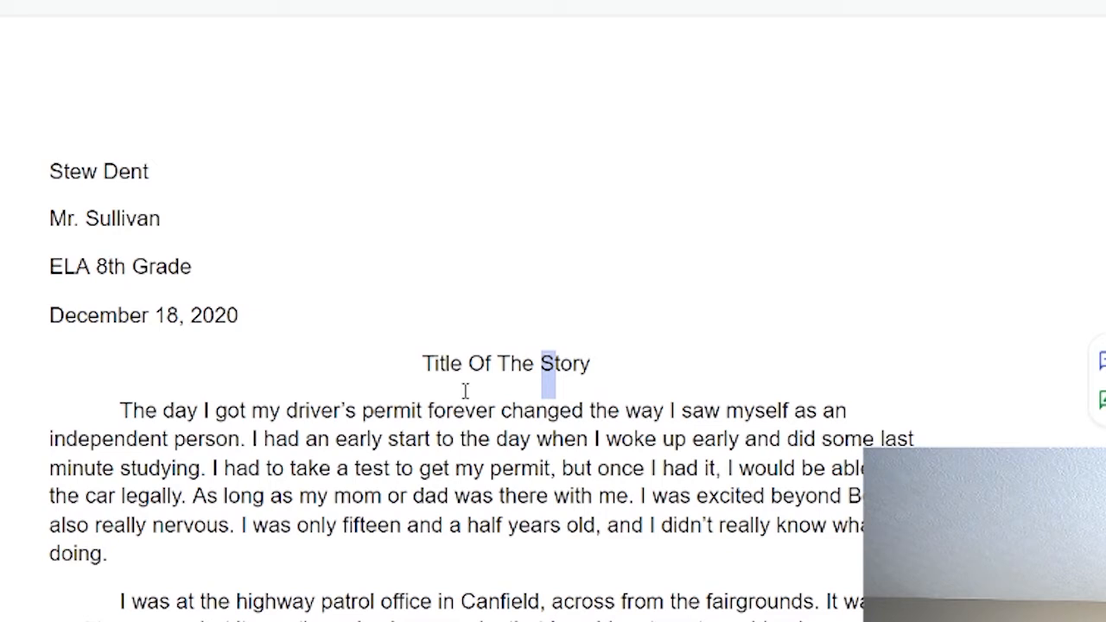
left_click(424, 385)
left_click(628, 368)
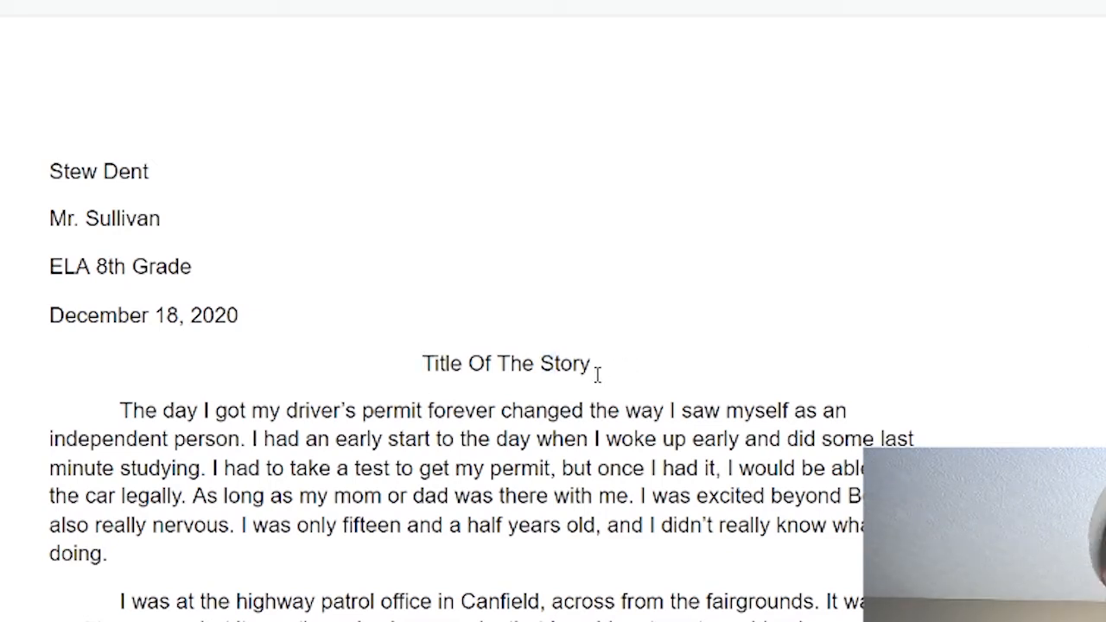
Step: Examine the centered title word by word, checking its plain formatting and which words should be capitalized
left_click_drag(424, 370, 654, 363)
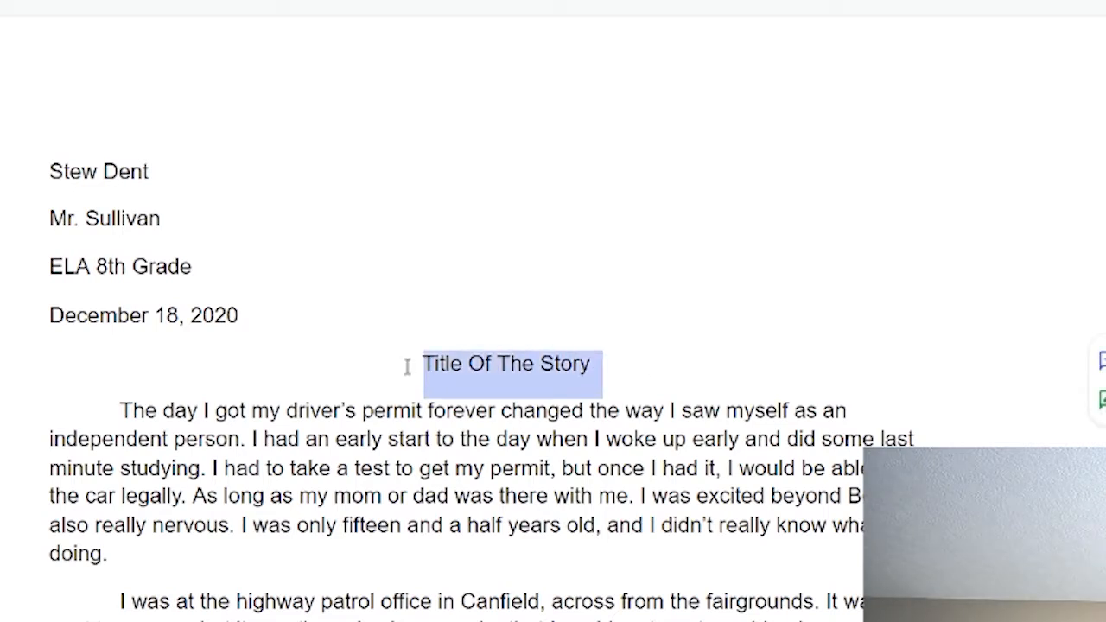
left_click_drag(407, 368, 593, 363)
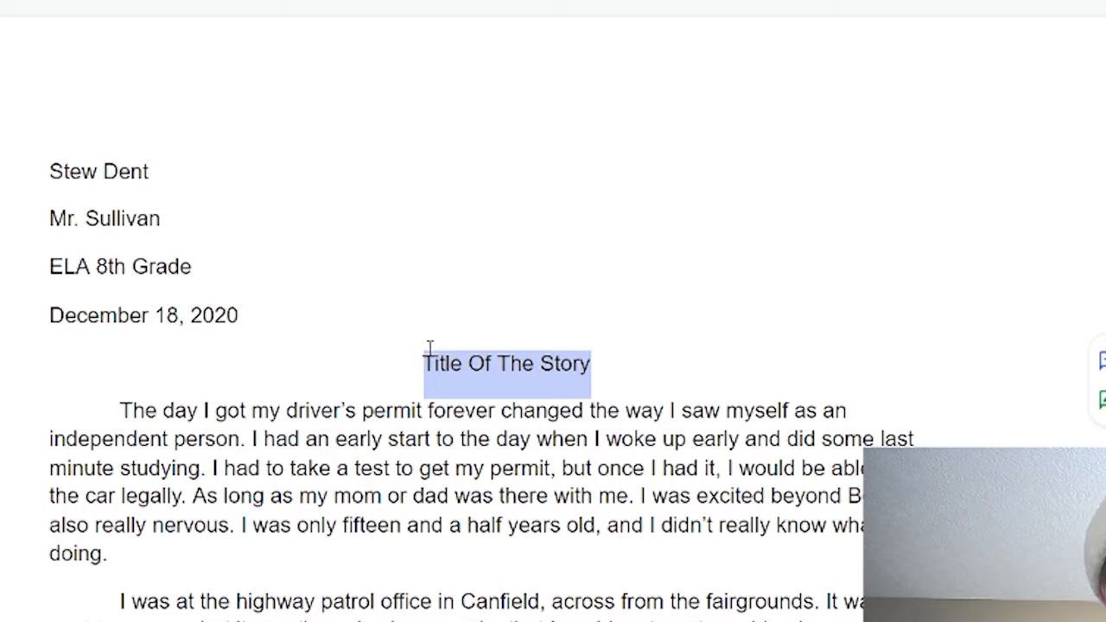
left_click(429, 348)
left_click_drag(423, 361, 593, 368)
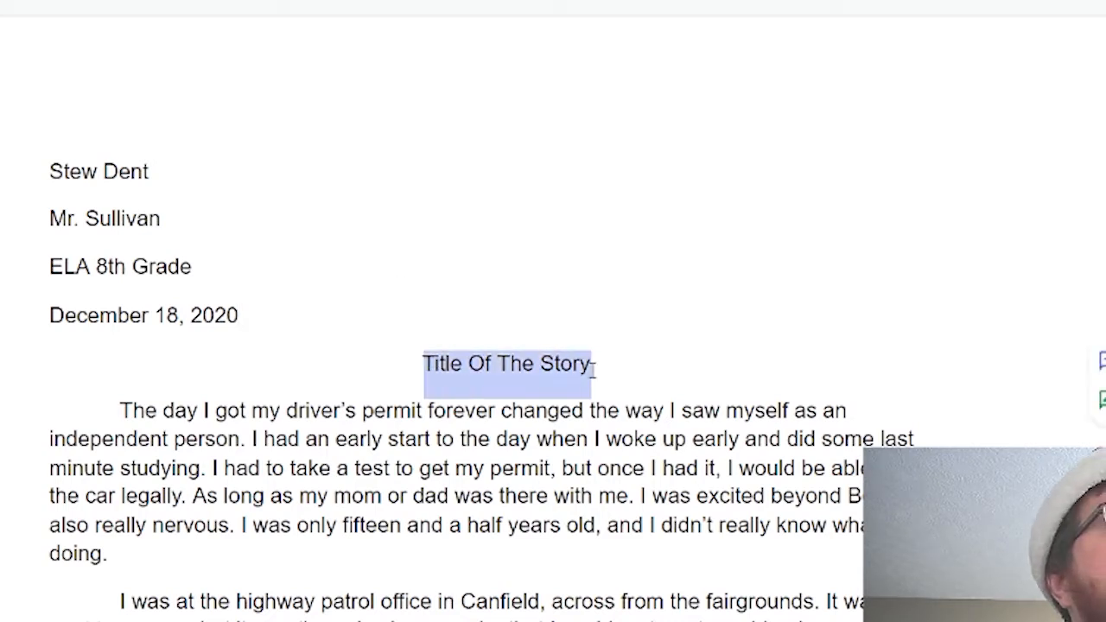
left_click(424, 386)
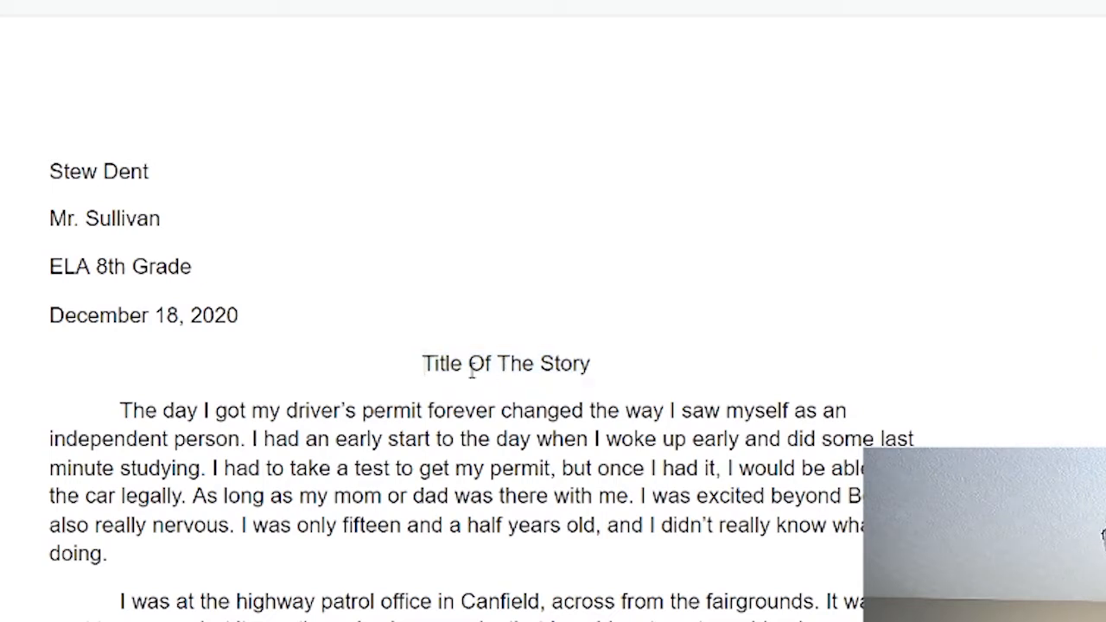
left_click_drag(469, 364, 541, 364)
left_click(562, 363)
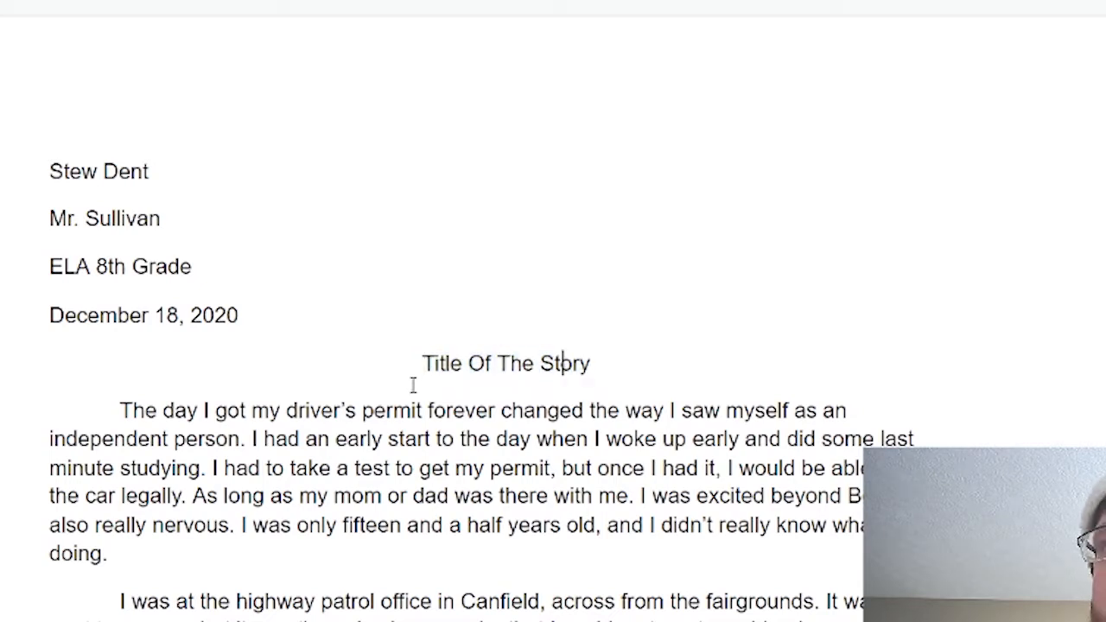
left_click_drag(422, 363, 608, 377)
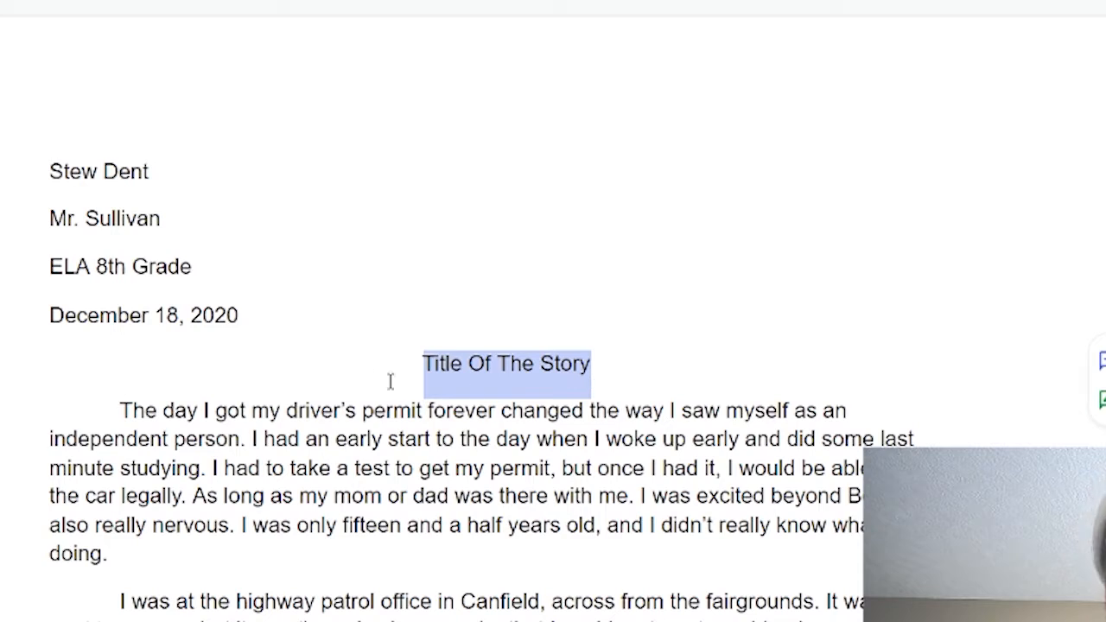
left_click(486, 370)
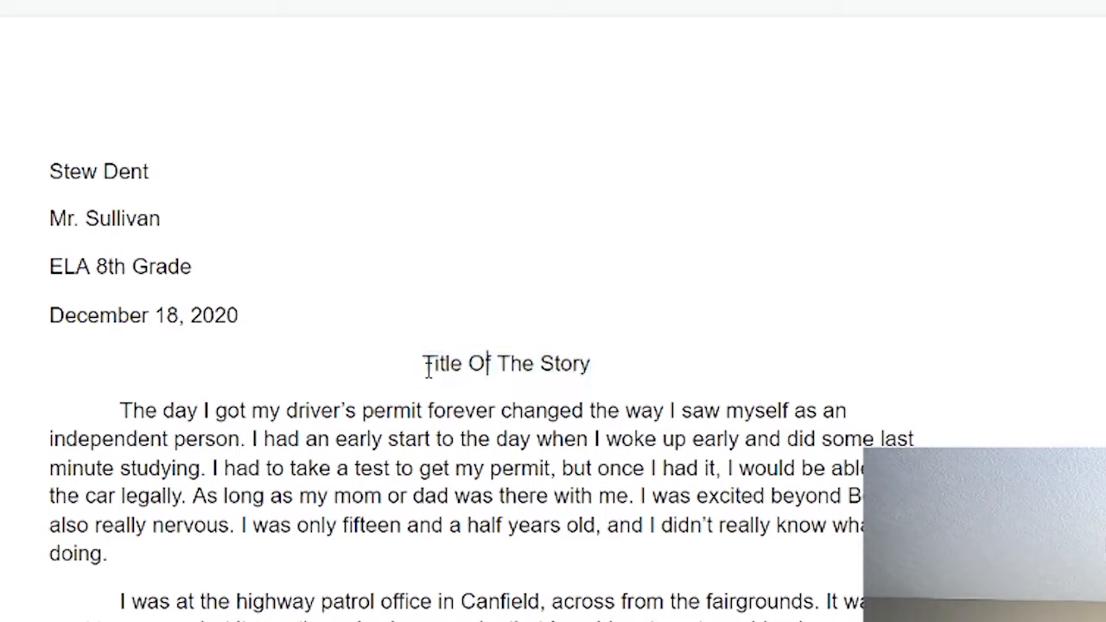
left_click_drag(425, 369, 434, 372)
left_click_drag(542, 375, 549, 374)
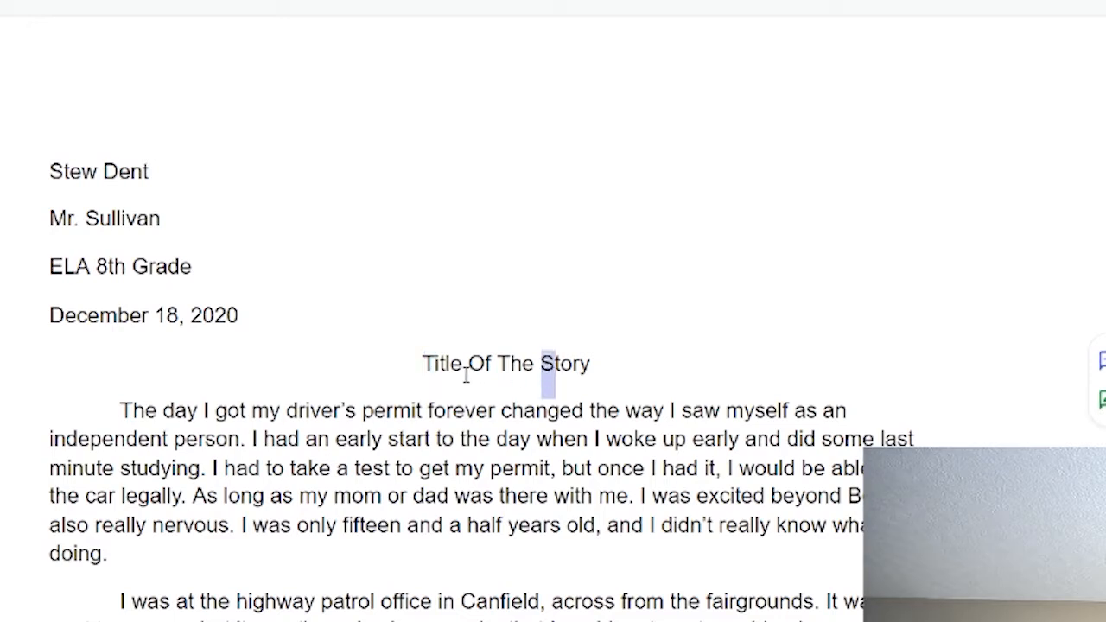
left_click_drag(469, 373, 513, 373)
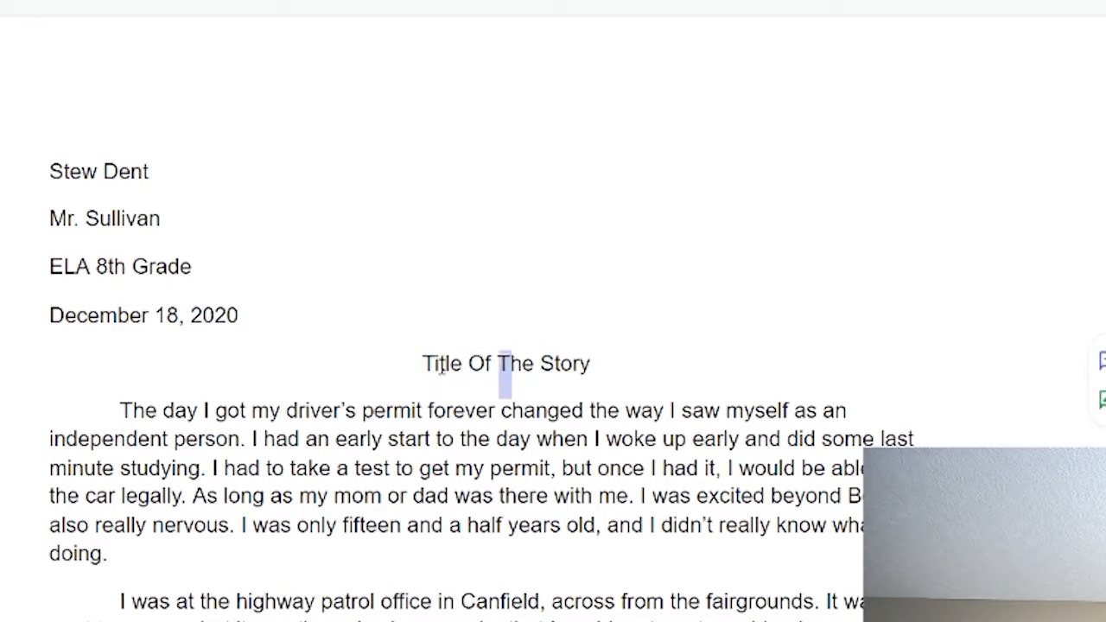
left_click_drag(422, 363, 598, 362)
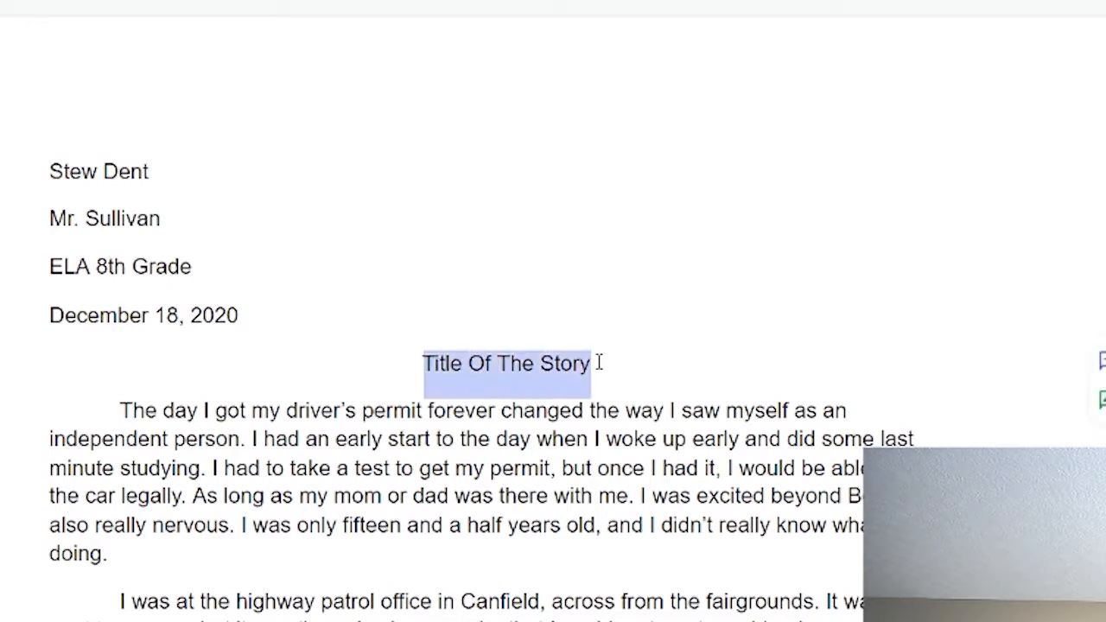
left_click(455, 364)
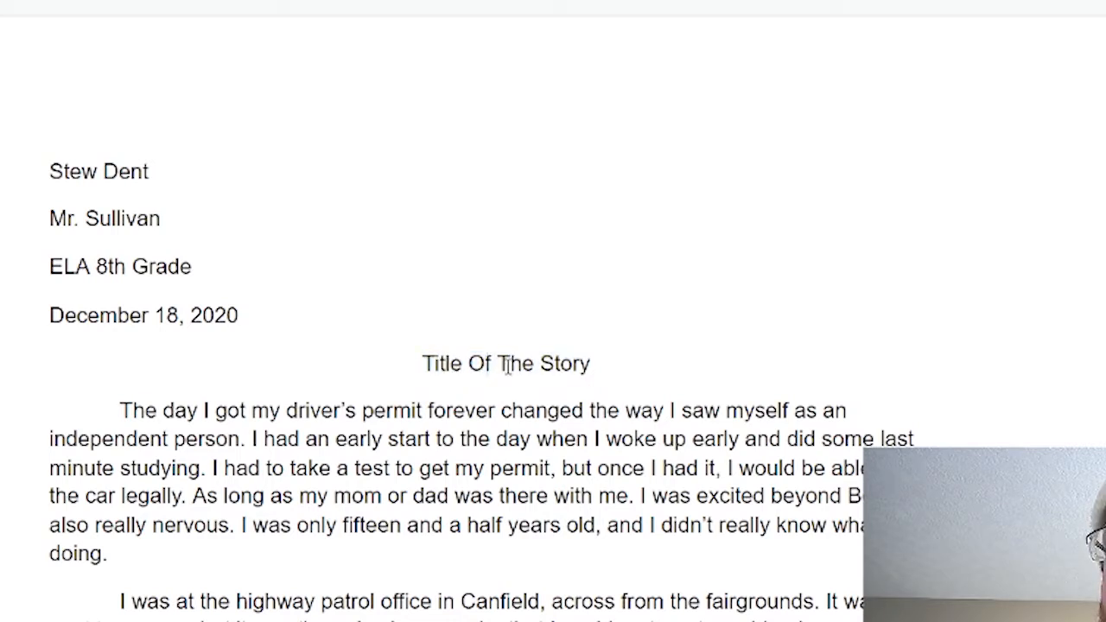
left_click_drag(512, 368, 535, 376)
left_click(469, 370)
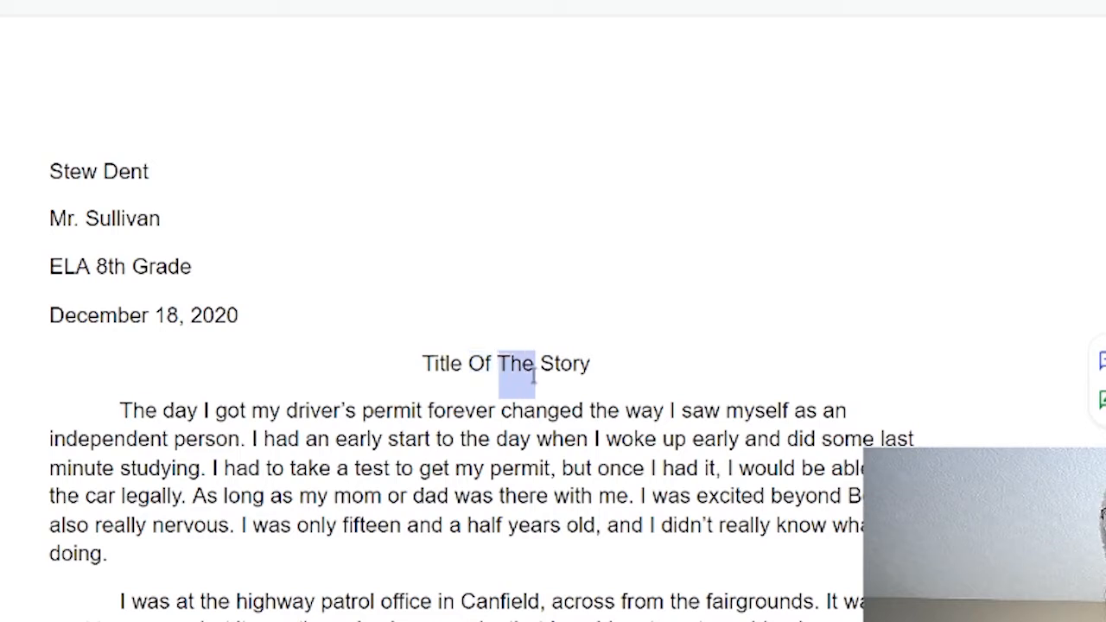
Step: Change "Of" and "The" in the title to lowercase so it reads "Title of the Story"
left_click(486, 371)
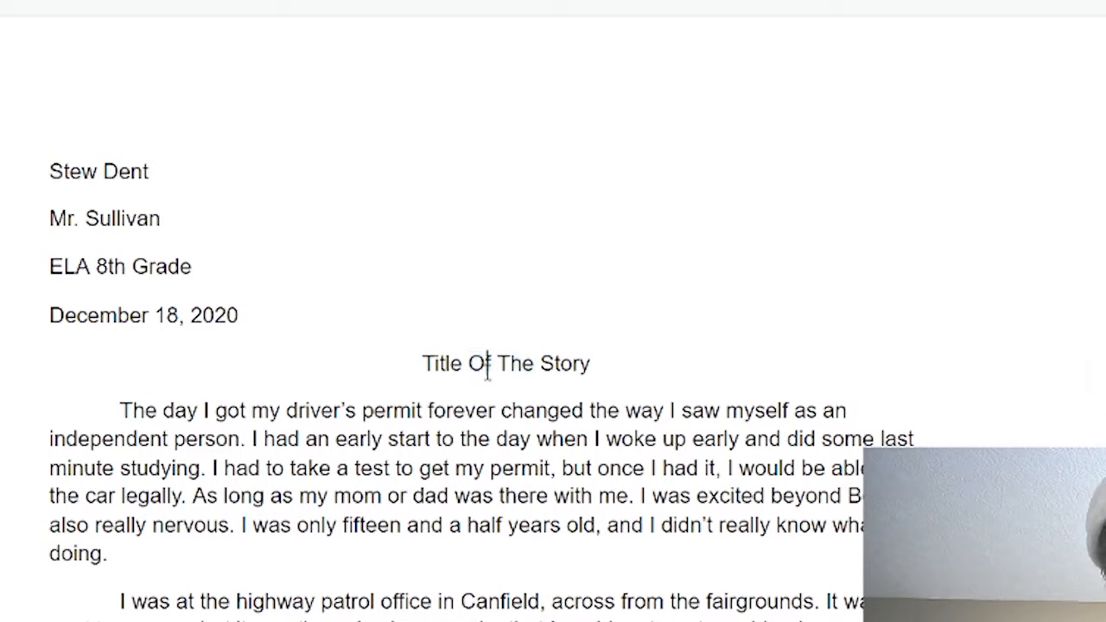
key("BackSpace")
type("o")
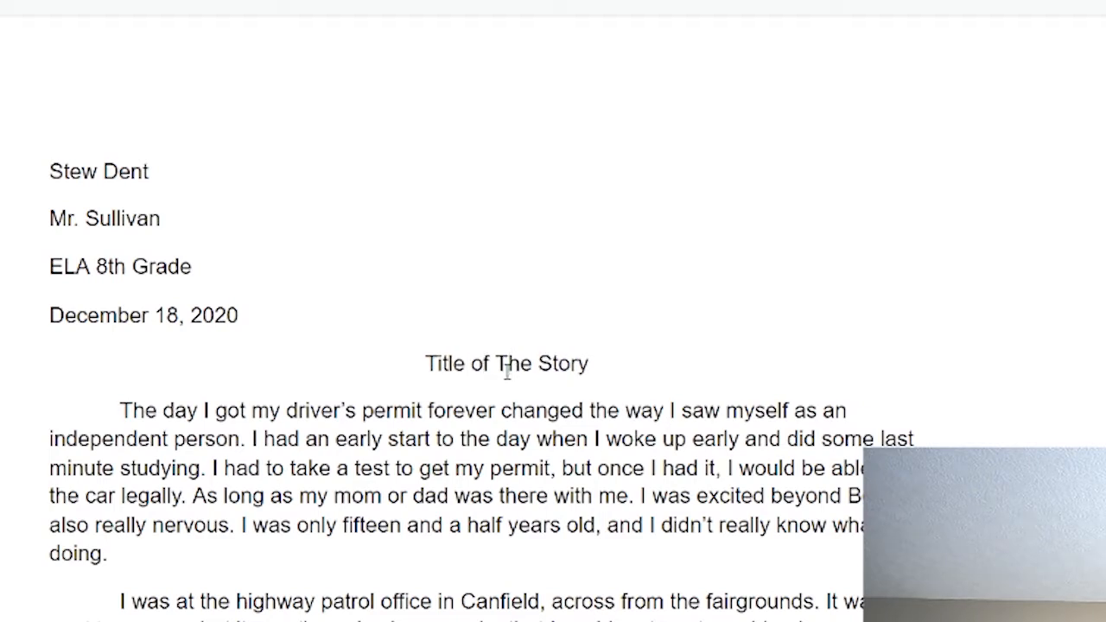
left_click(507, 371)
key("BackSpace")
type("t")
left_click(578, 366)
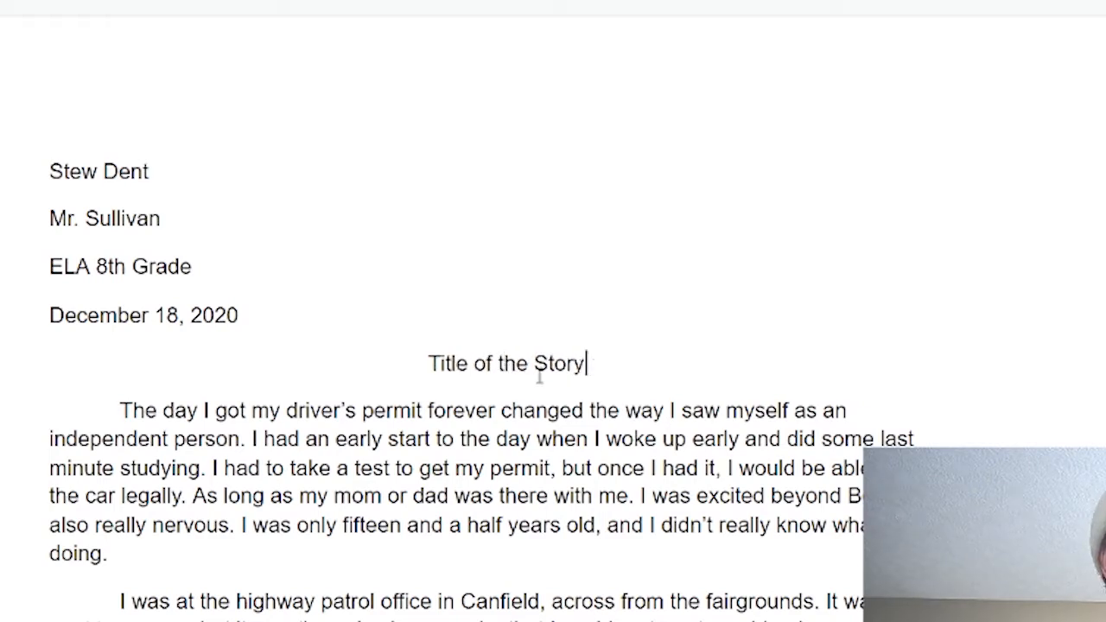
left_click_drag(427, 369, 586, 376)
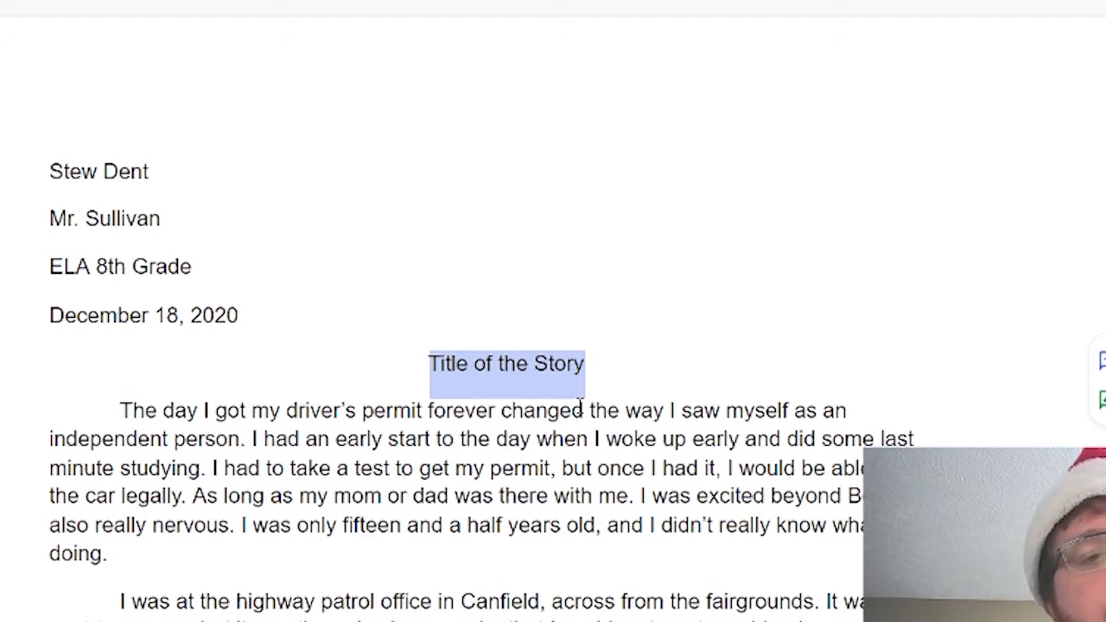
left_click(626, 409)
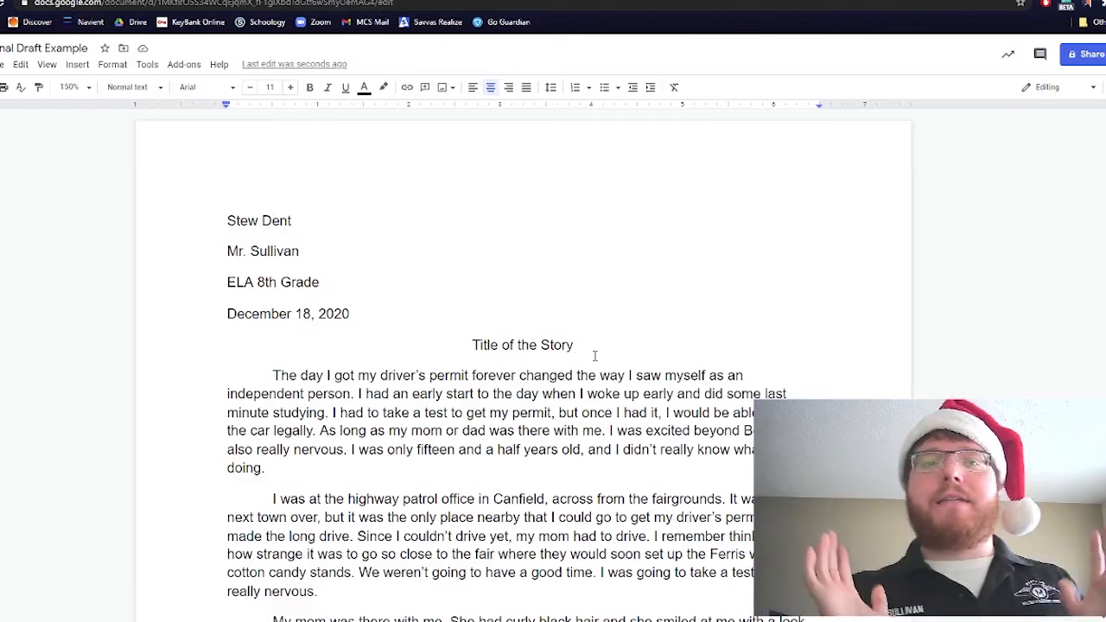
Step: Look through the whole draft, from the heading lines and title to the closing paragraph
scroll(595, 355, "down", 10)
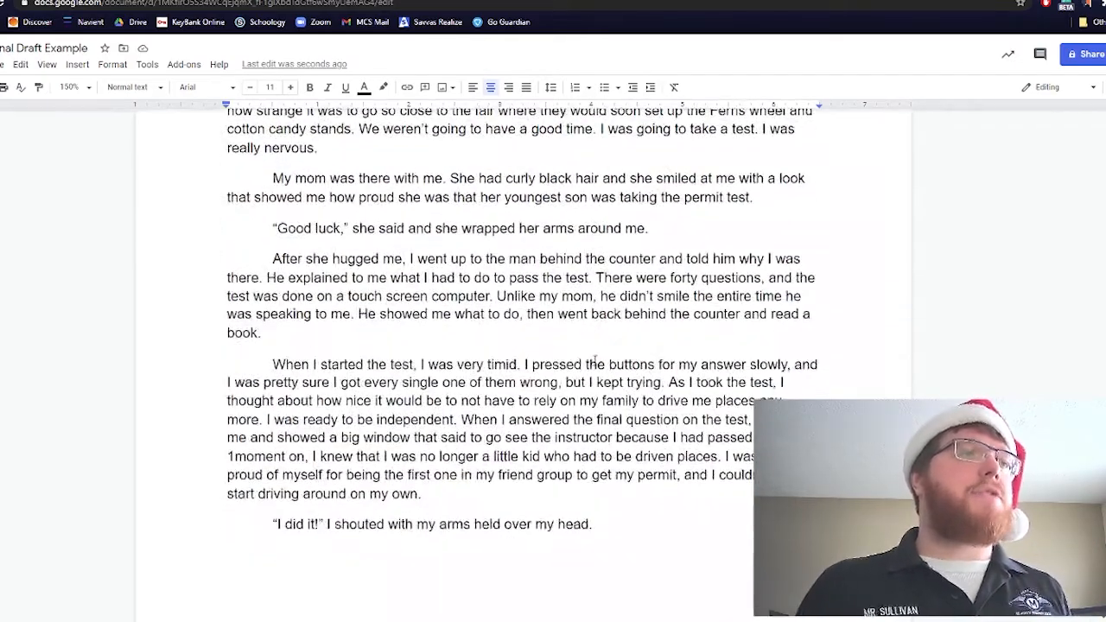
scroll(596, 360, "down", 4)
scroll(595, 358, "up", 12)
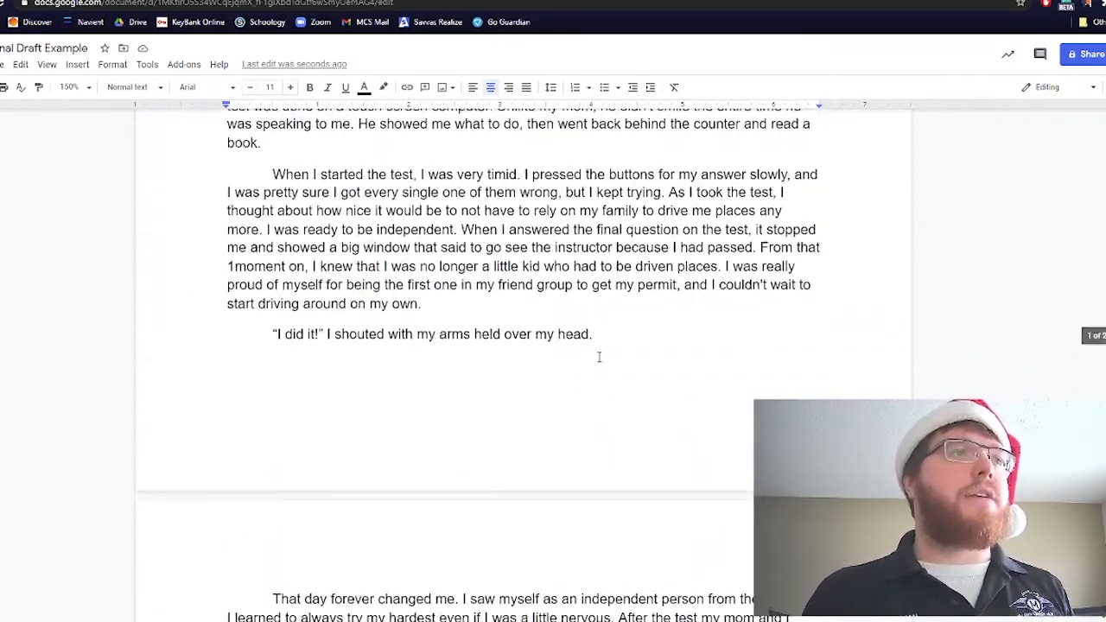
scroll(599, 357, "up", 3)
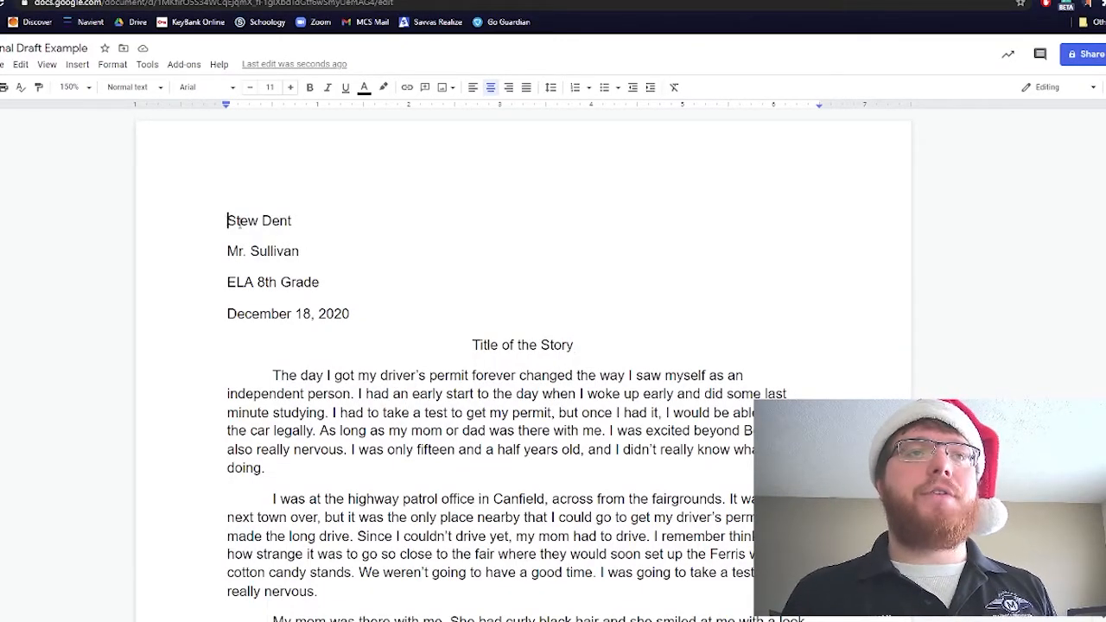
left_click_drag(227, 221, 725, 541)
scroll(634, 454, "down", 2)
scroll(666, 451, "down", 10)
scroll(747, 471, "down", 5)
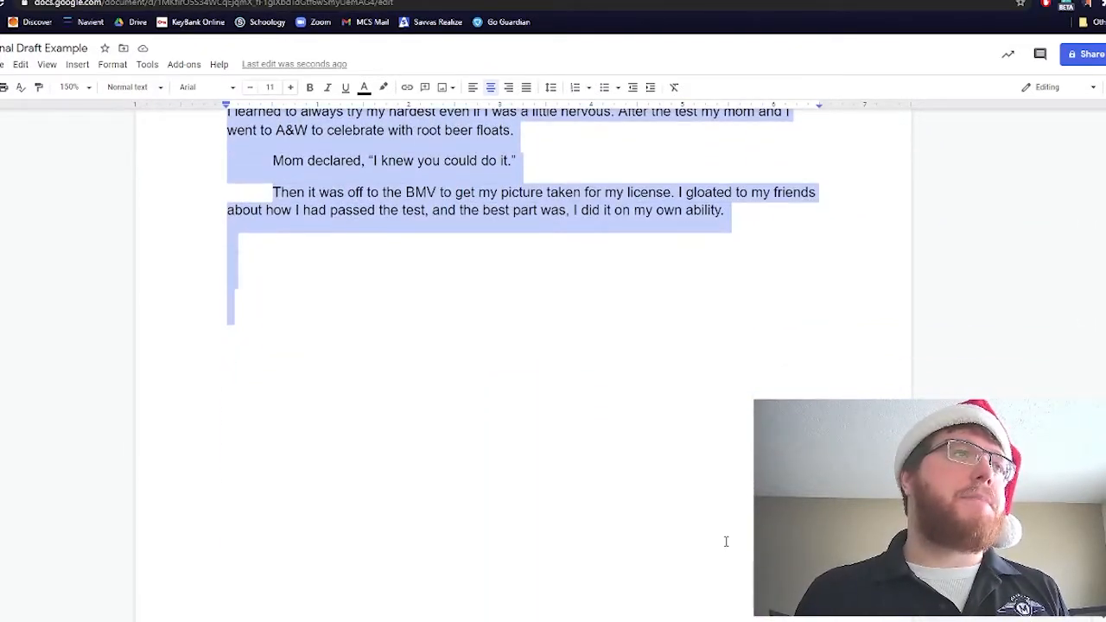
scroll(654, 498, "up", 9)
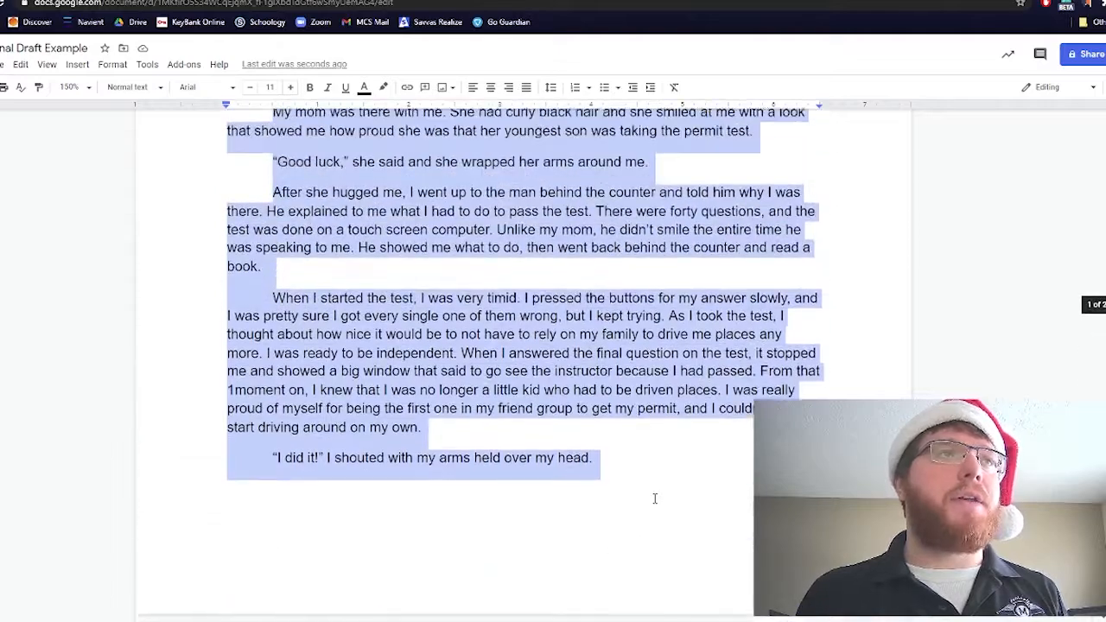
scroll(654, 498, "up", 6)
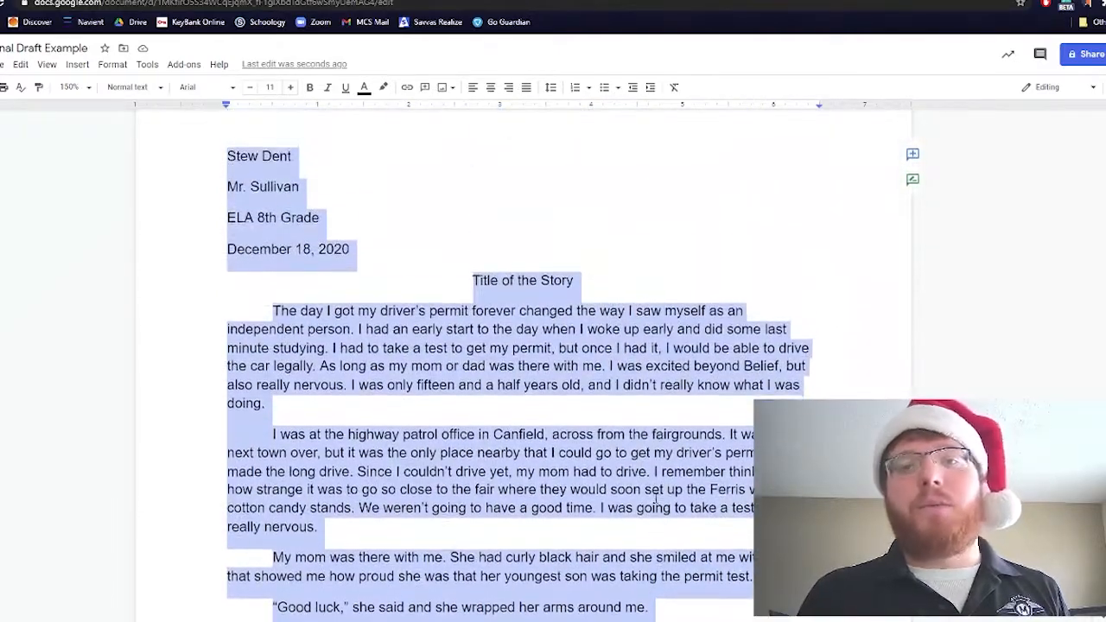
scroll(655, 499, "up", 1)
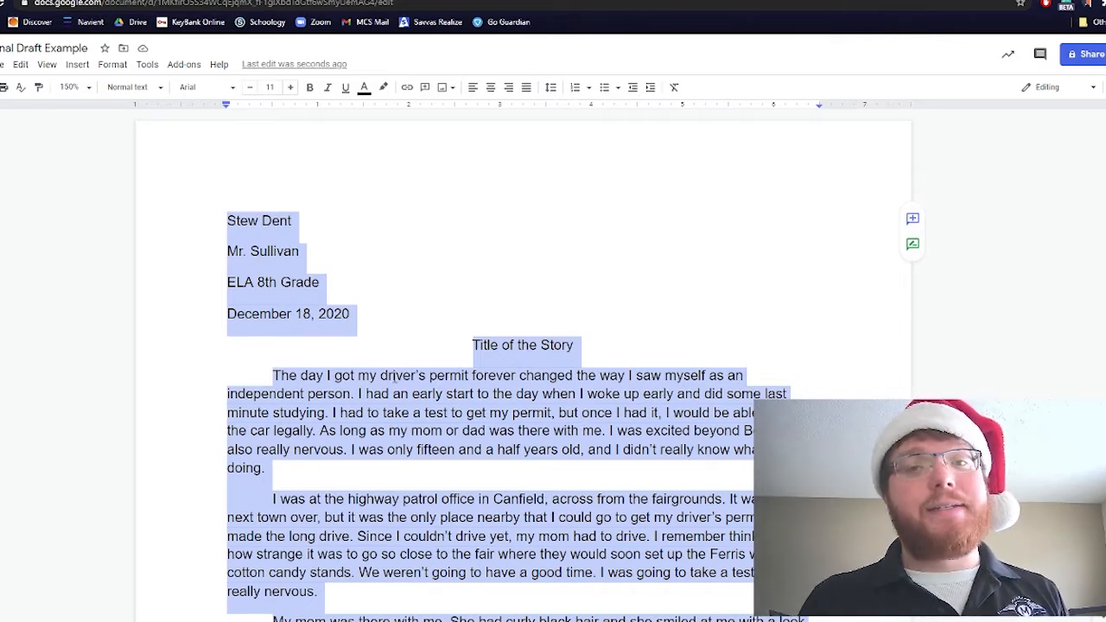
left_click(484, 248)
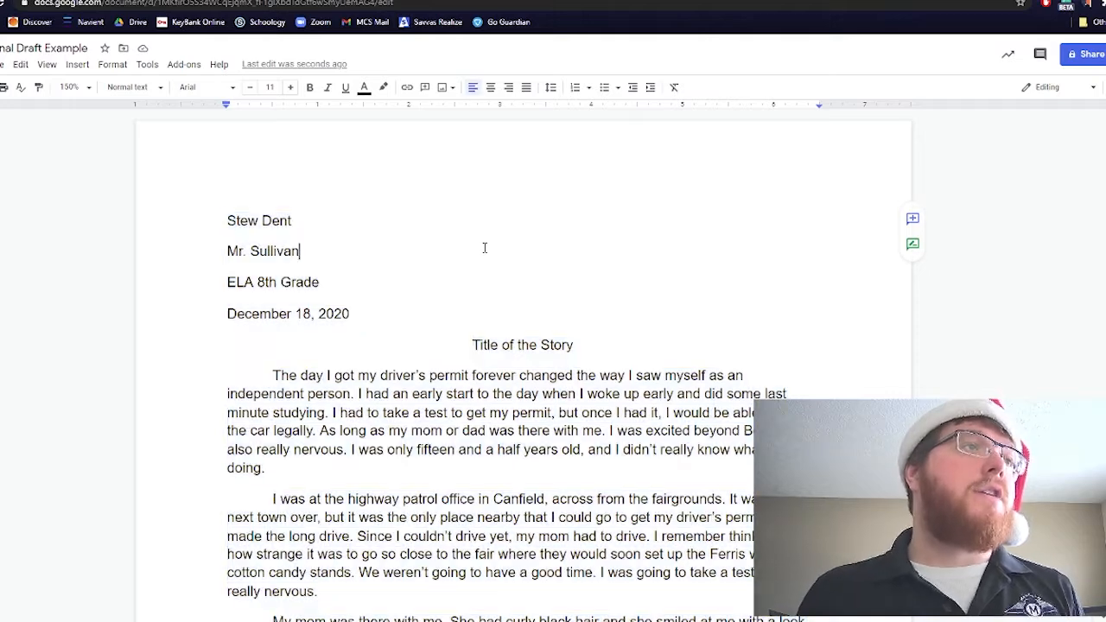
left_click_drag(216, 221, 597, 394)
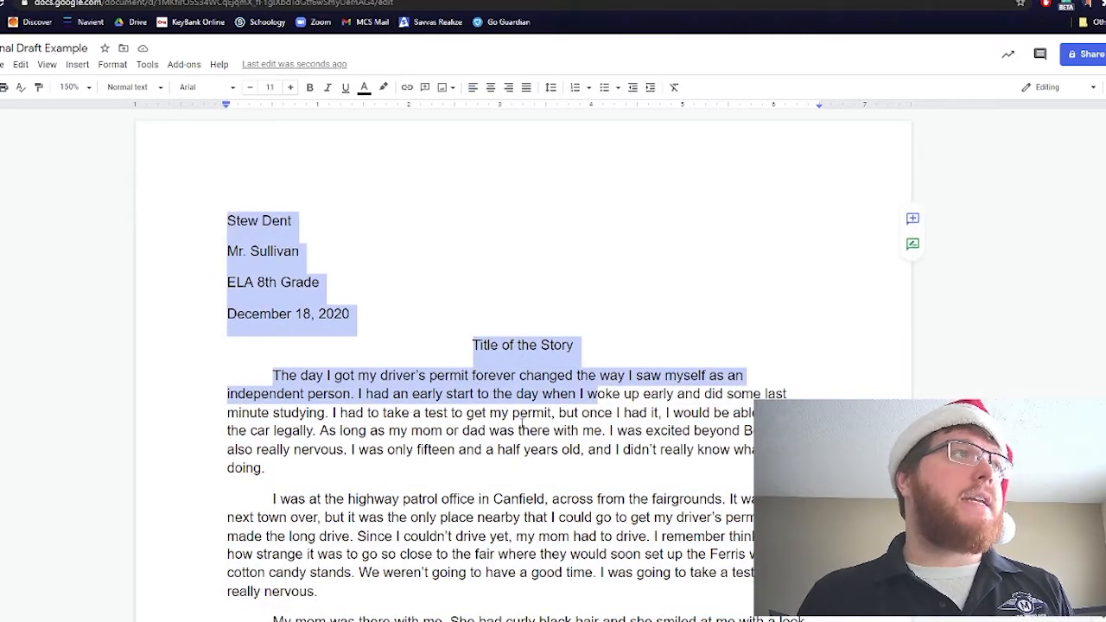
left_click(511, 427)
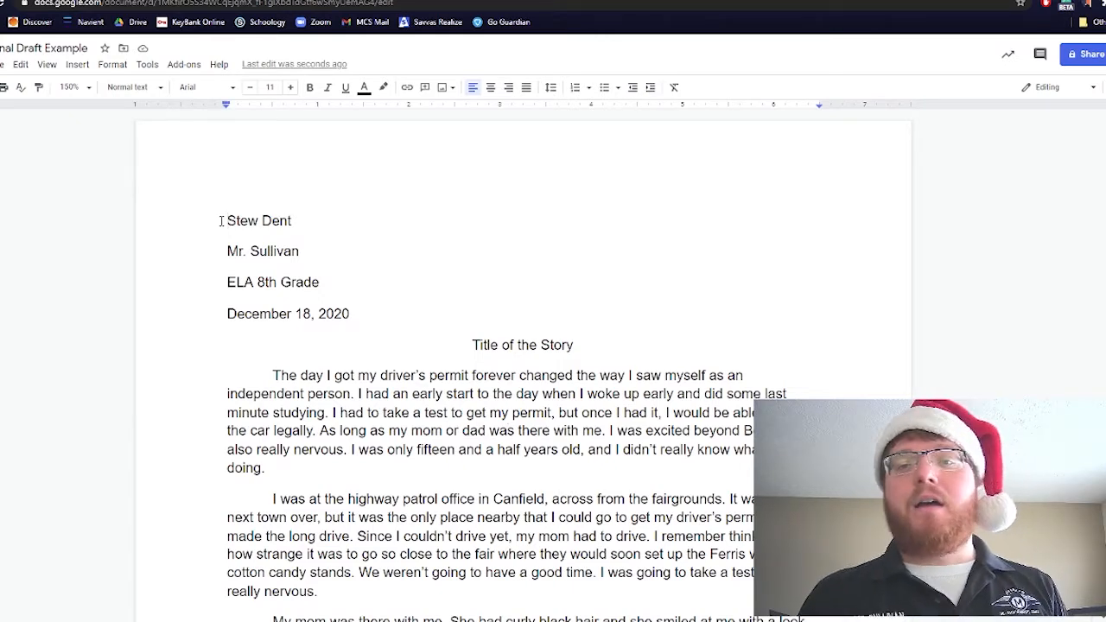
Step: Set the font of the entire document, from the heading to the last line, to Times New Roman
left_click_drag(220, 221, 641, 602)
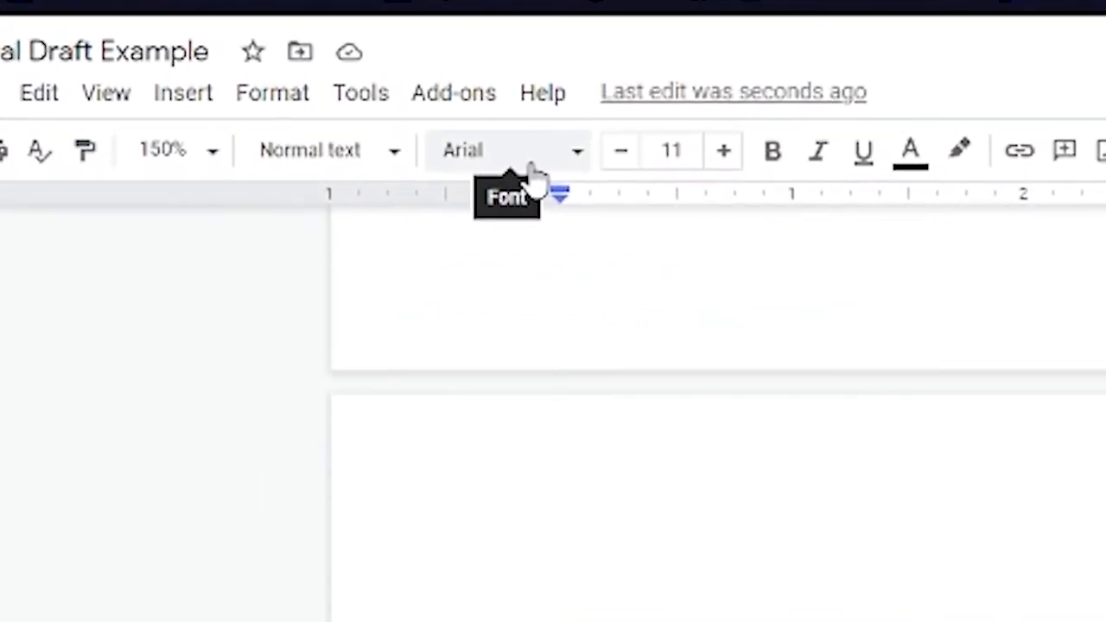
left_click(532, 163)
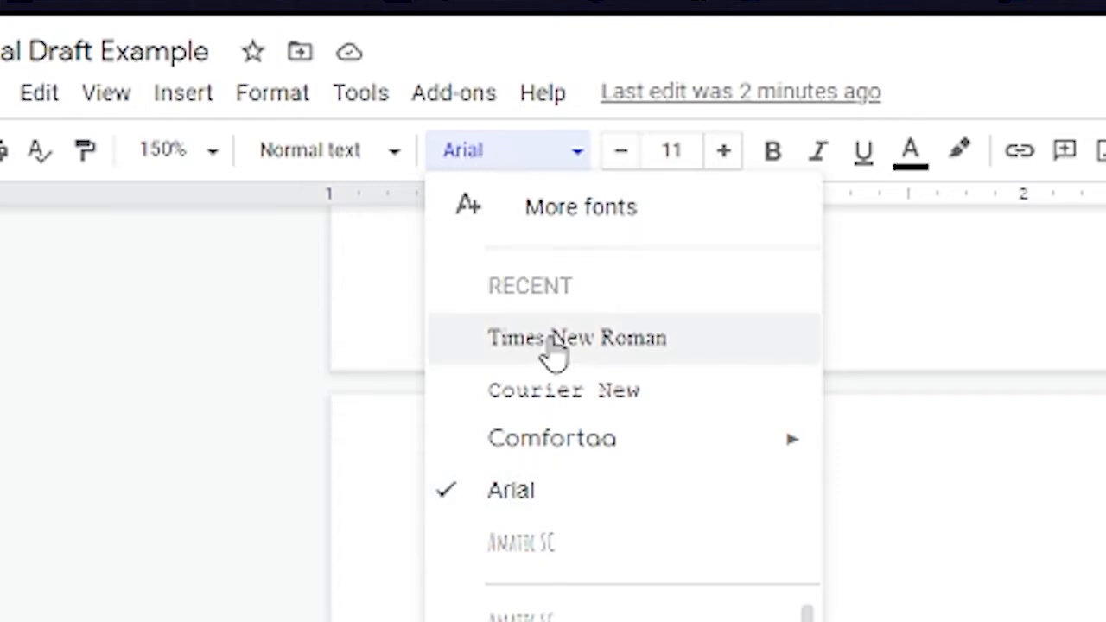
left_click(548, 338)
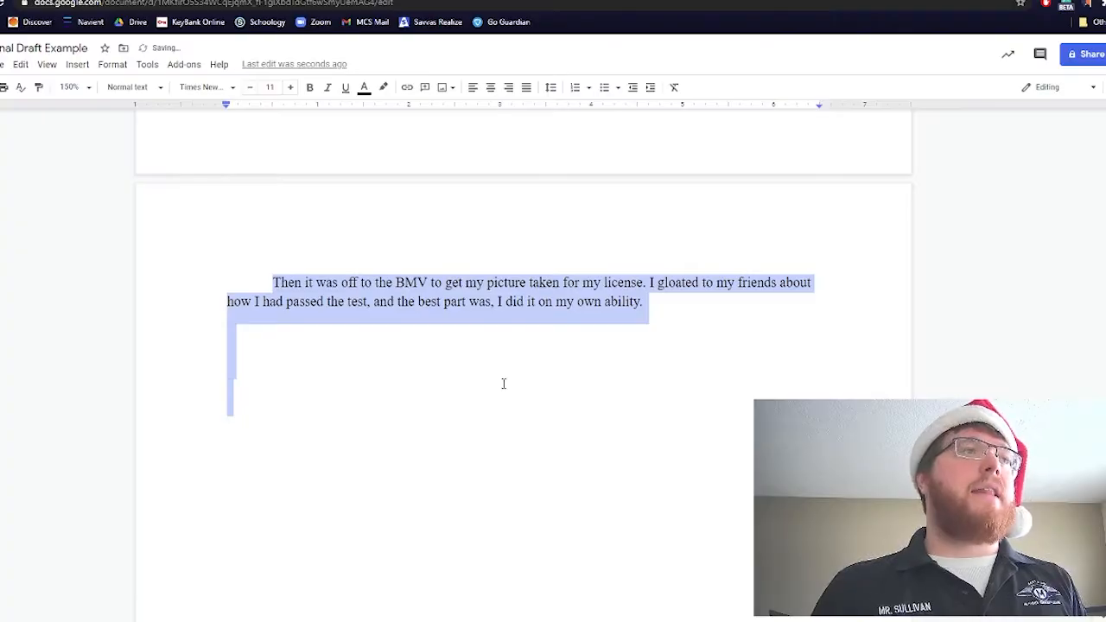
left_click(504, 382)
scroll(521, 333, "up", 15)
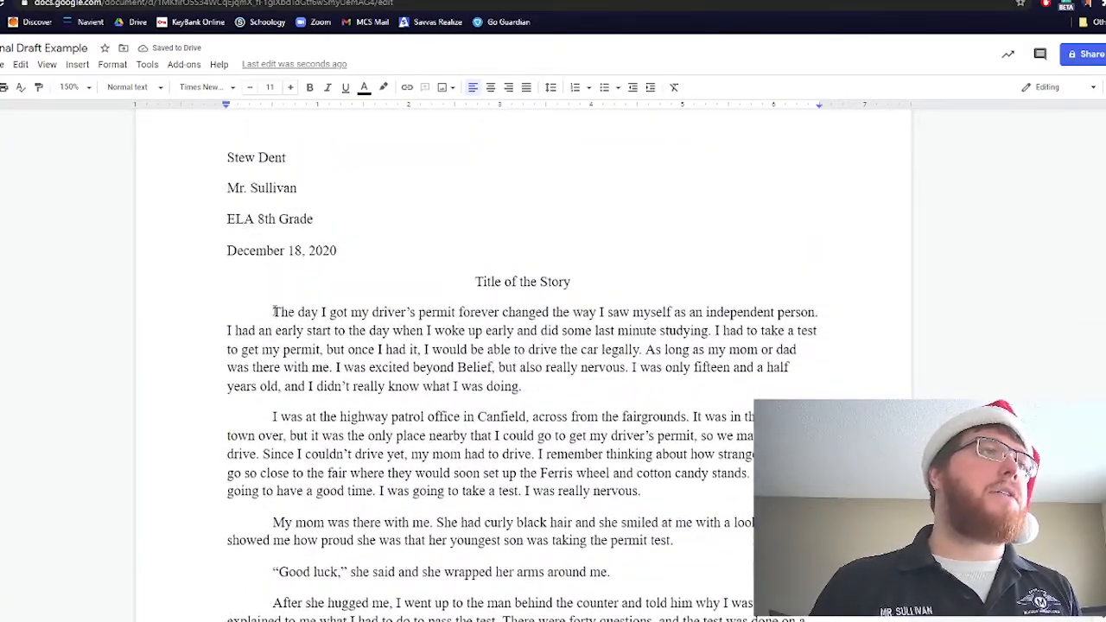
left_click(274, 312)
scroll(429, 320, "up", 1)
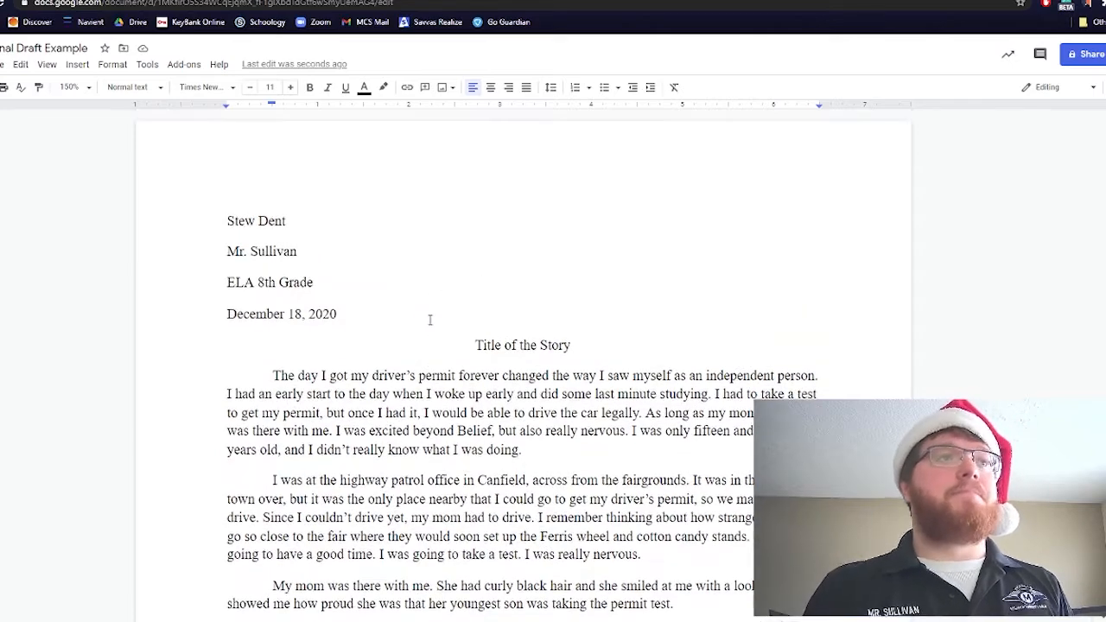
Step: Review the draft from top to bottom, checking the first paragraph's opening, the centered title and the heading lines
scroll(260, 268, "down", 6)
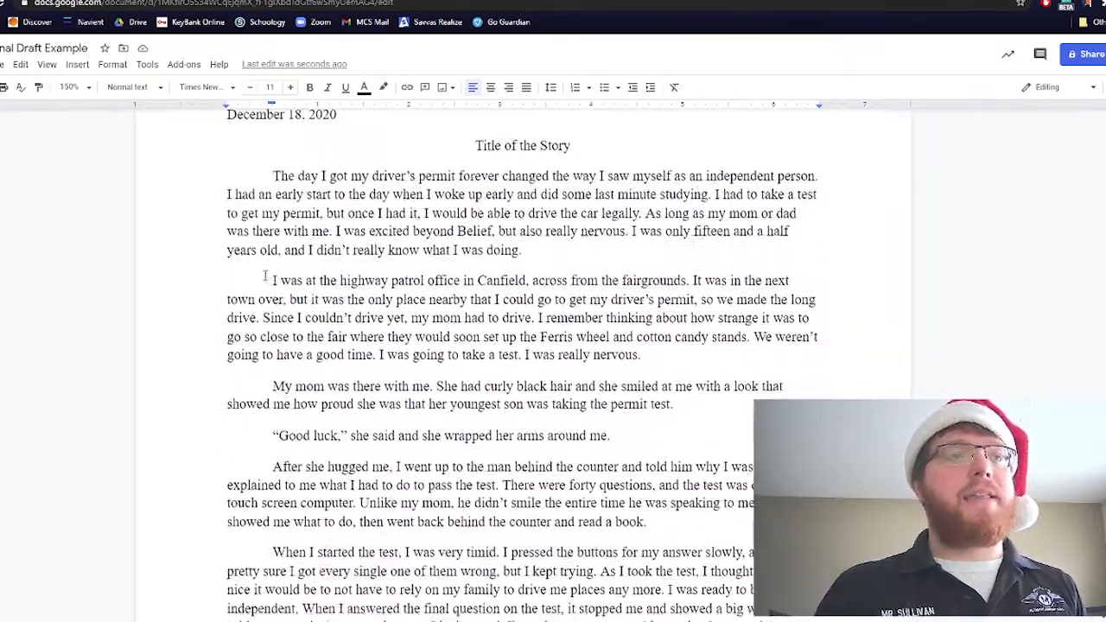
scroll(304, 284, "up", 1)
scroll(484, 309, "down", 5)
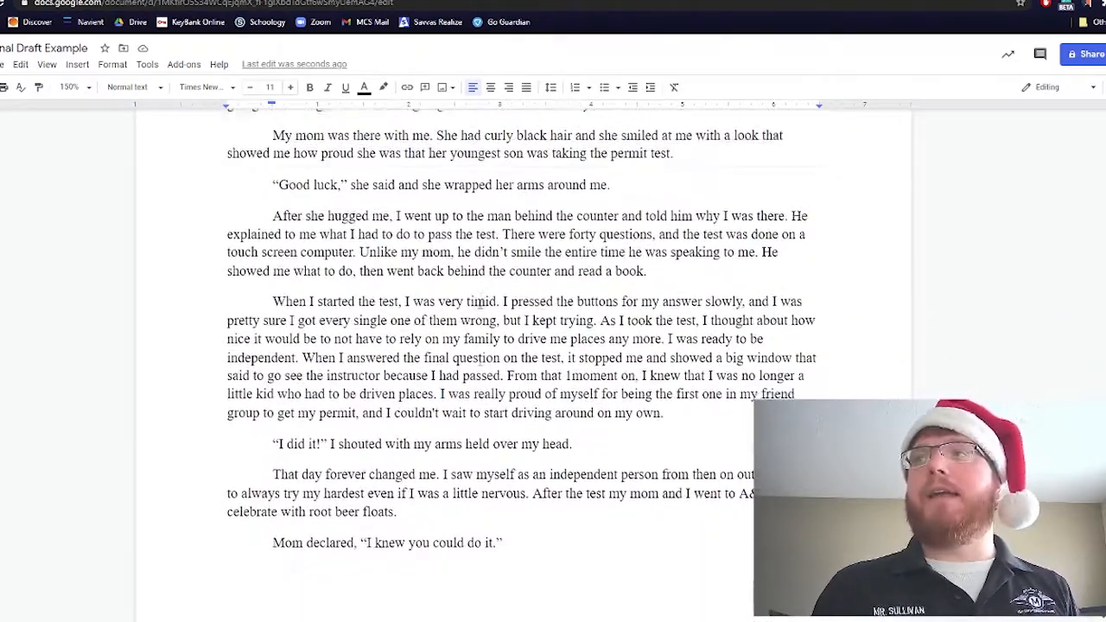
scroll(489, 307, "up", 10)
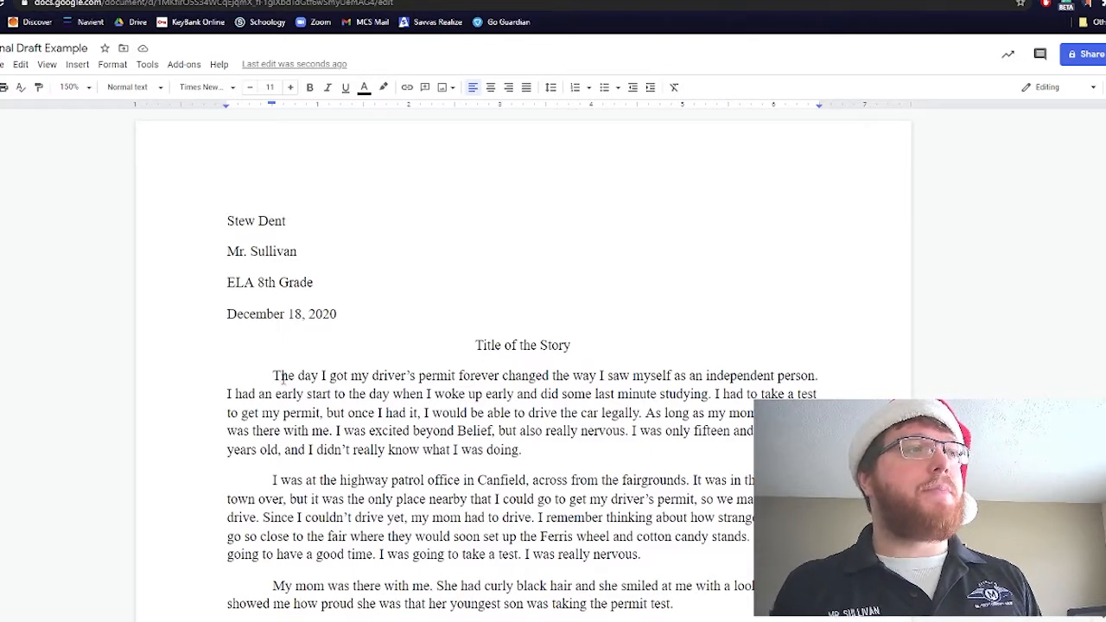
left_click_drag(280, 380, 292, 399)
left_click(316, 413)
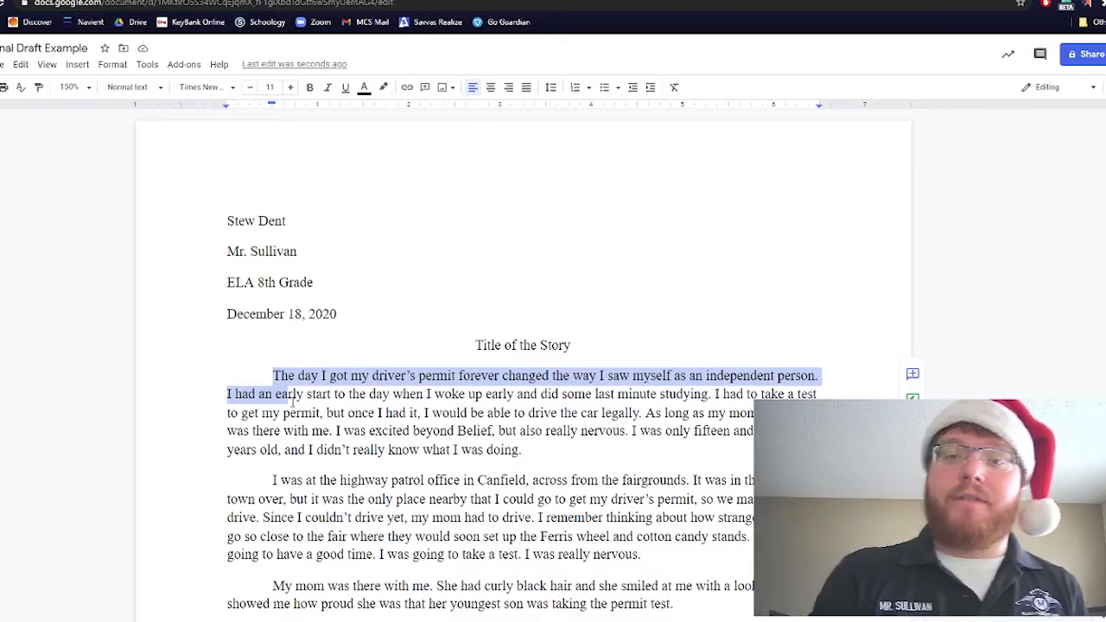
left_click(329, 391)
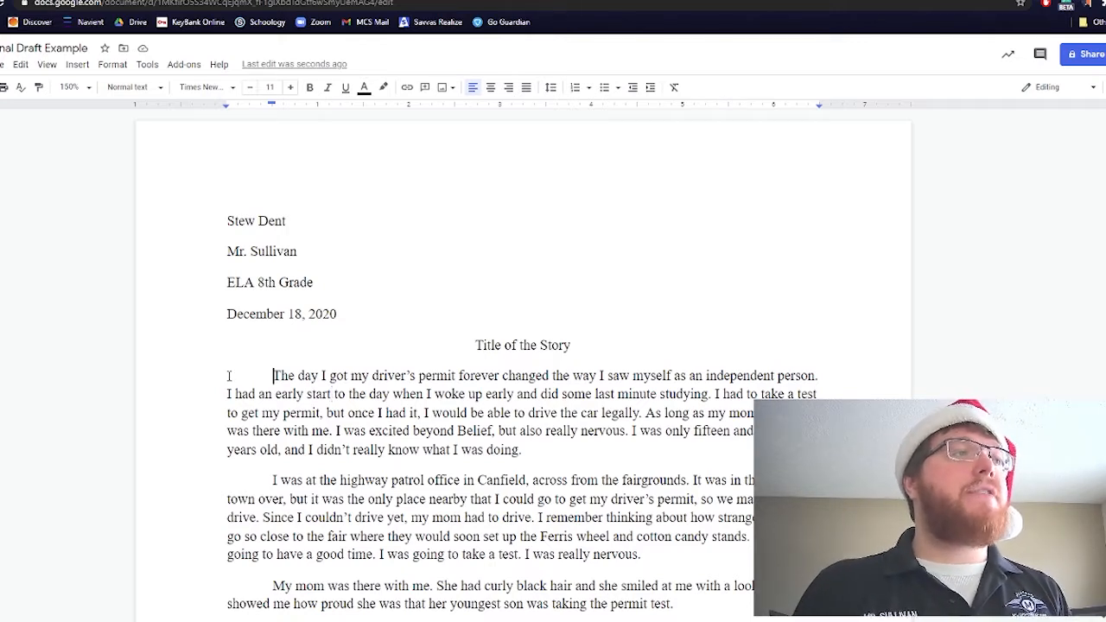
left_click_drag(466, 345, 603, 353)
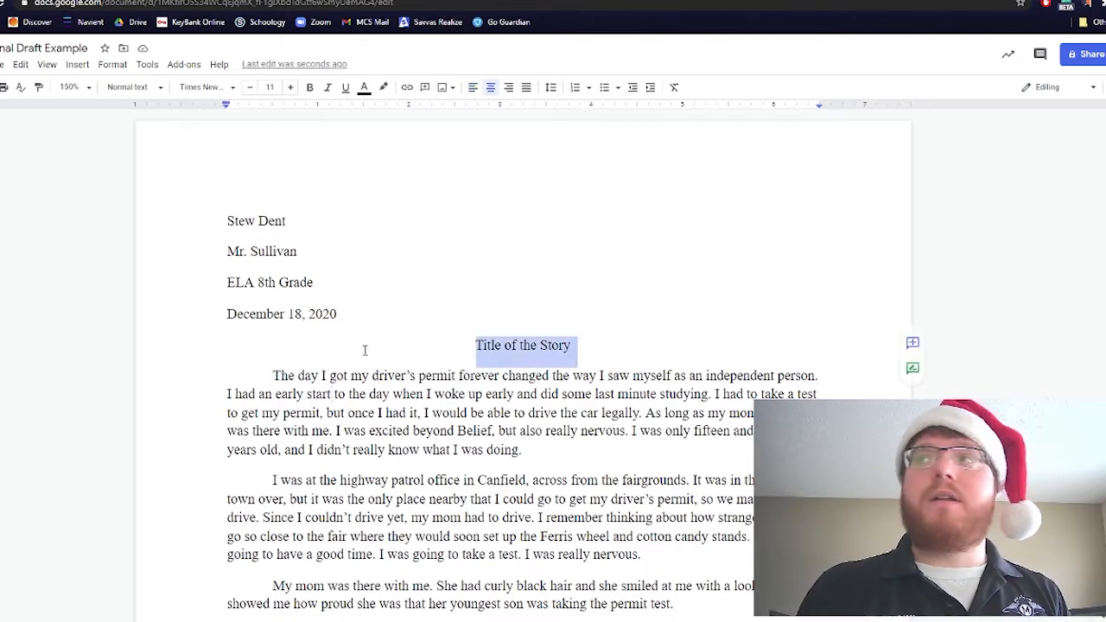
left_click_drag(229, 220, 313, 249)
left_click(344, 287)
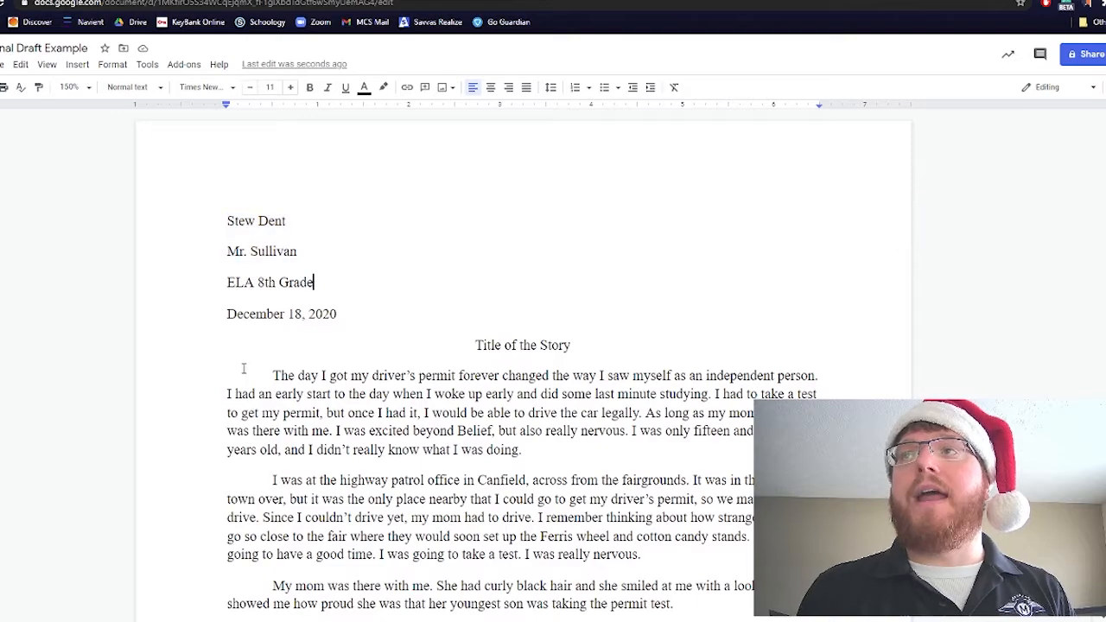
Step: Set the line spacing of all body paragraphs, from the first below the title to the end, to Double
left_click(245, 373)
left_click_drag(247, 373, 355, 466)
scroll(355, 467, "up", 6)
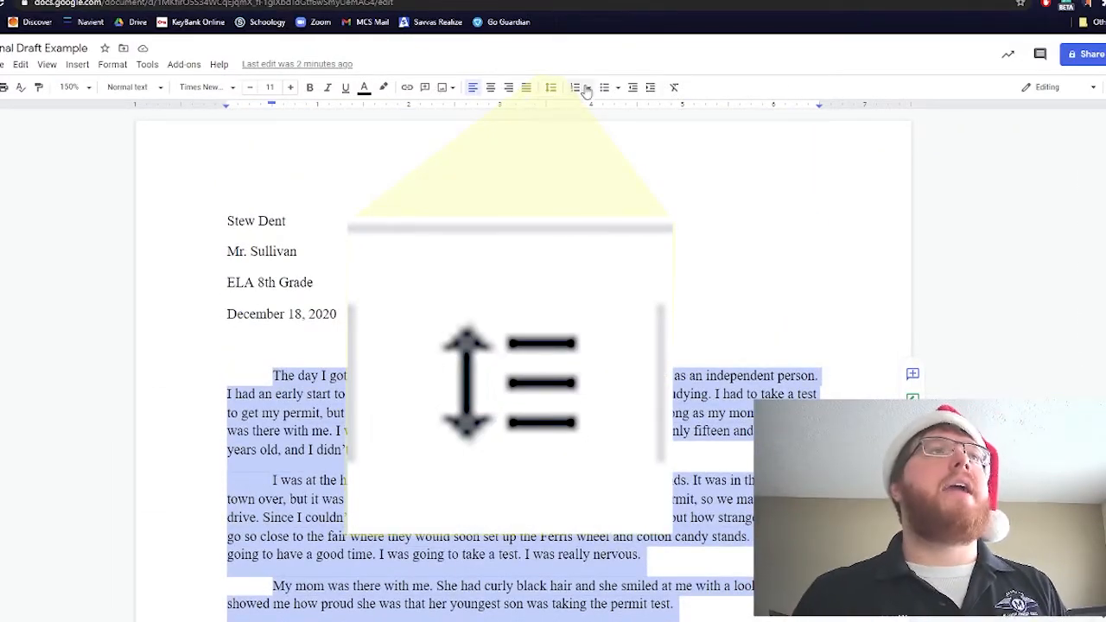
left_click(552, 90)
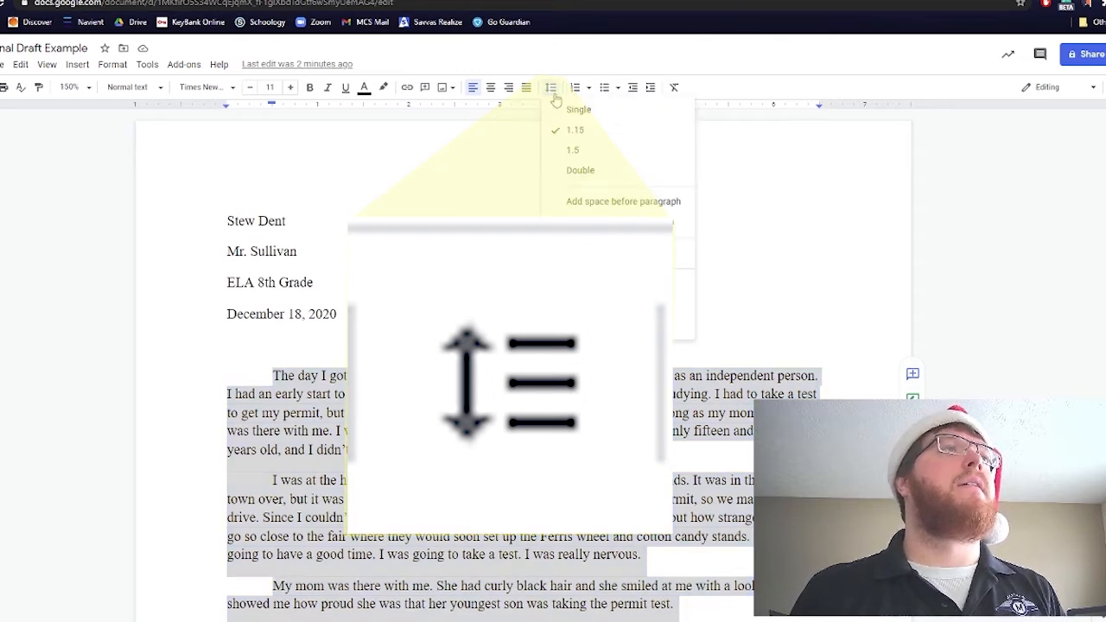
left_click(606, 175)
left_click(516, 381)
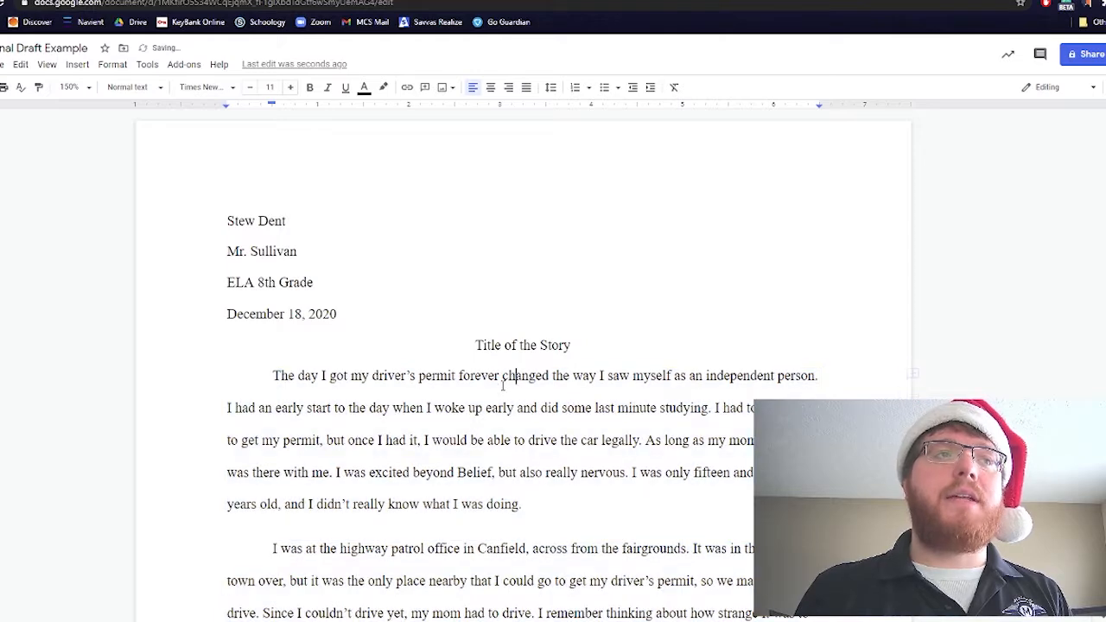
Step: Check the line spacing throughout the body, from the first paragraph to the closing one on the second page
left_click_drag(432, 377, 464, 408)
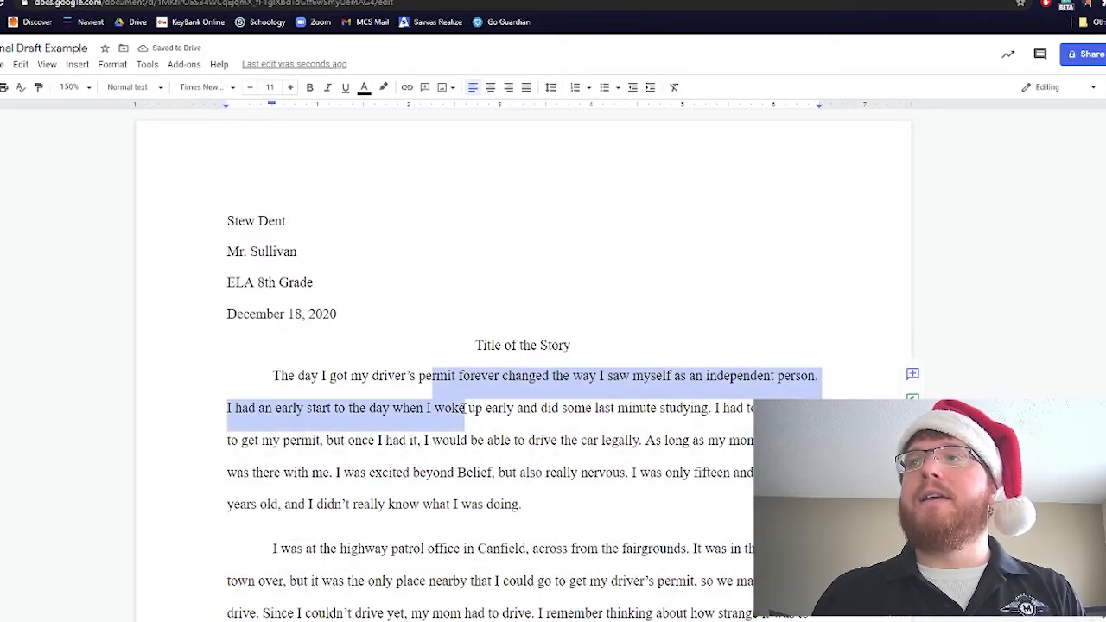
left_click(462, 435)
scroll(459, 435, "down", 3)
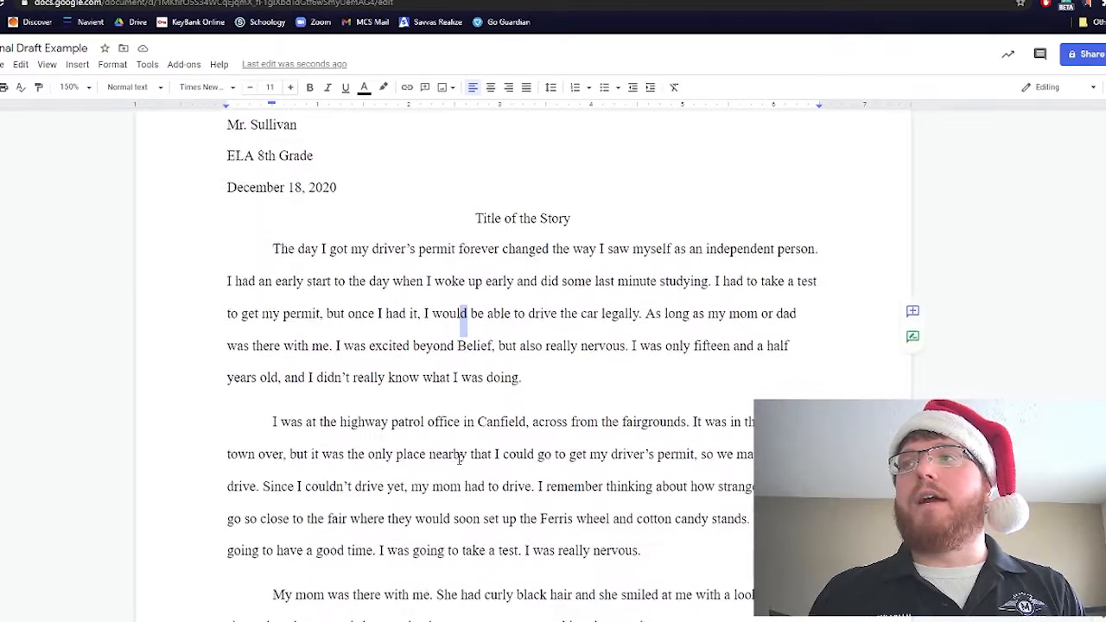
left_click(397, 390)
scroll(399, 393, "down", 3)
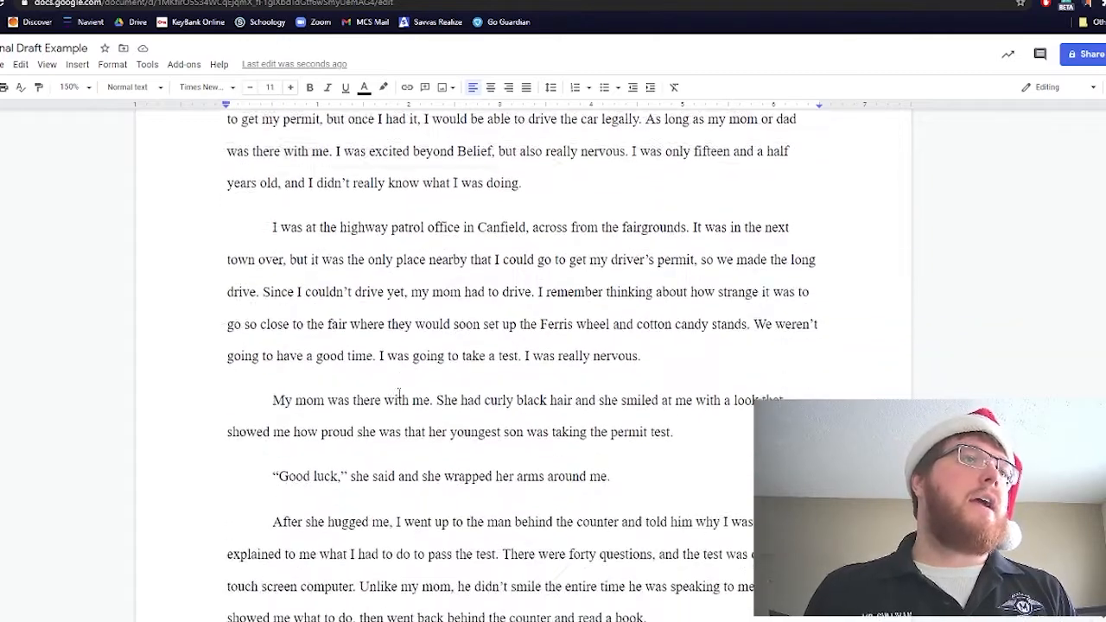
scroll(398, 394, "down", 12)
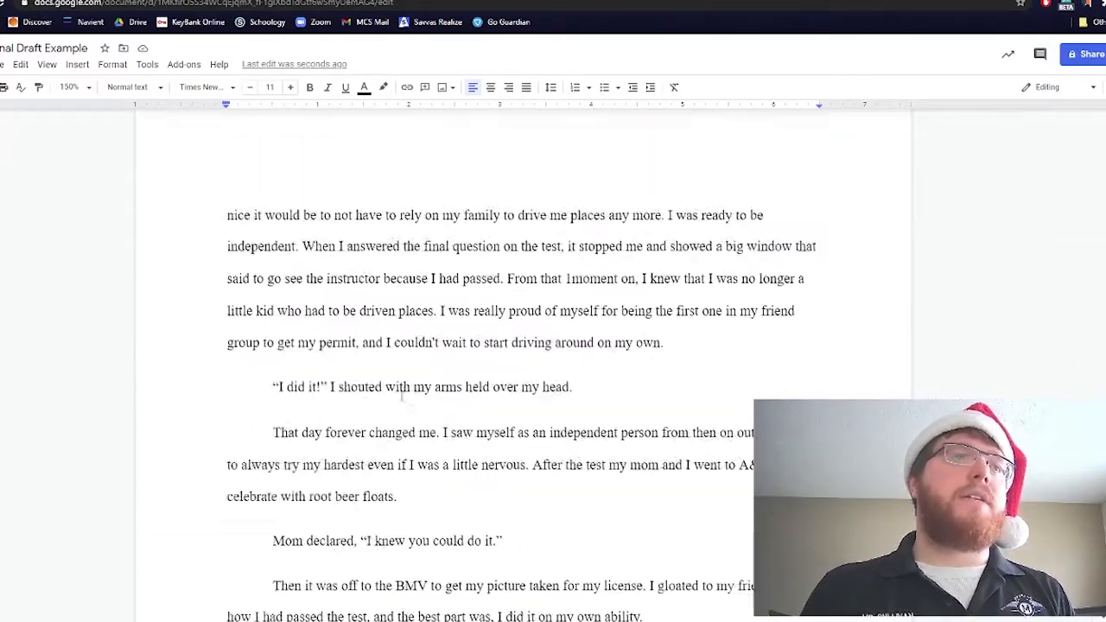
scroll(402, 398, "down", 6)
scroll(401, 394, "up", 7)
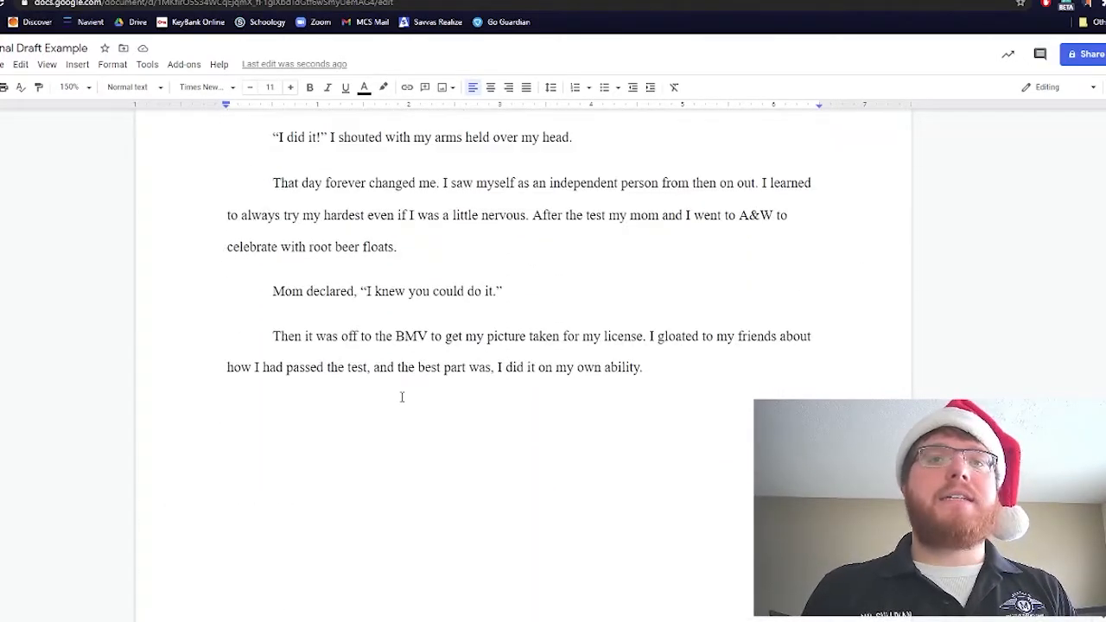
scroll(402, 396, "up", 10)
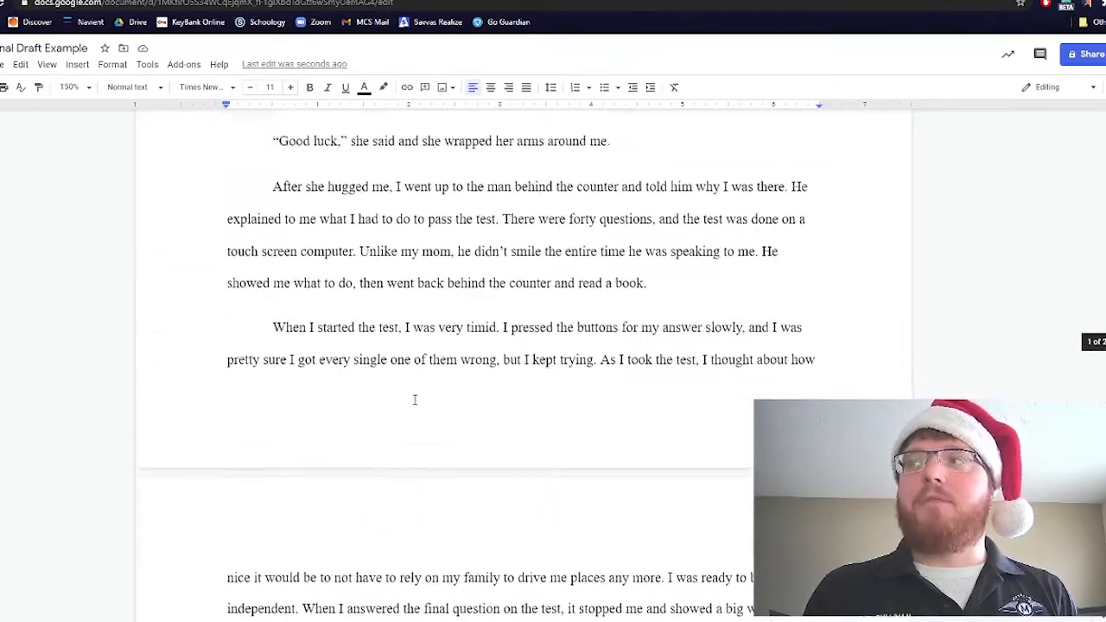
scroll(431, 398, "up", 3)
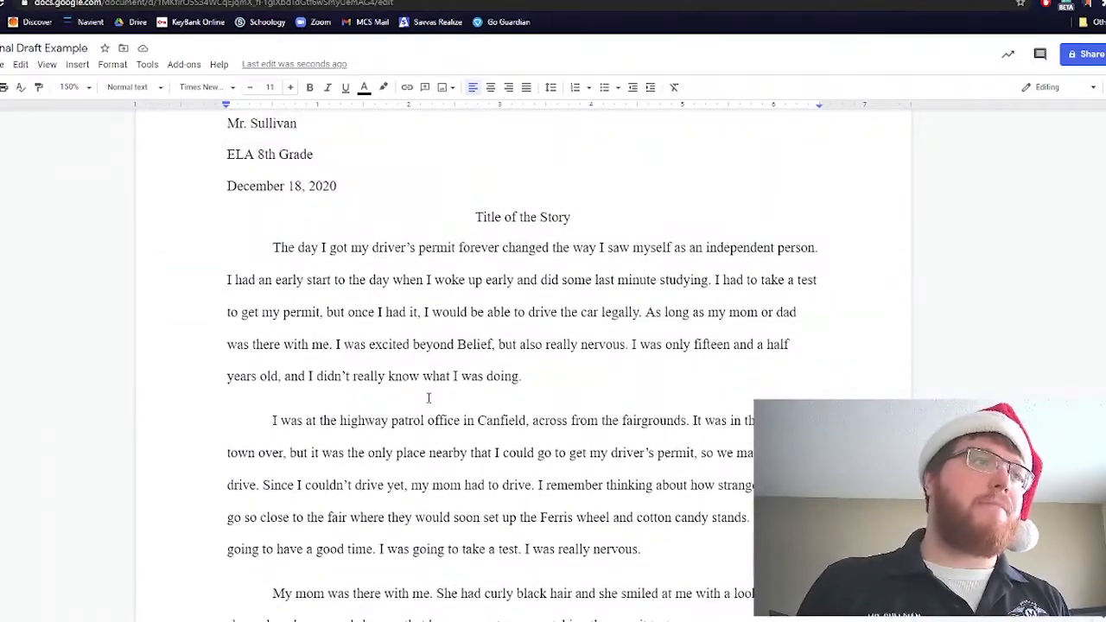
scroll(429, 397, "up", 2)
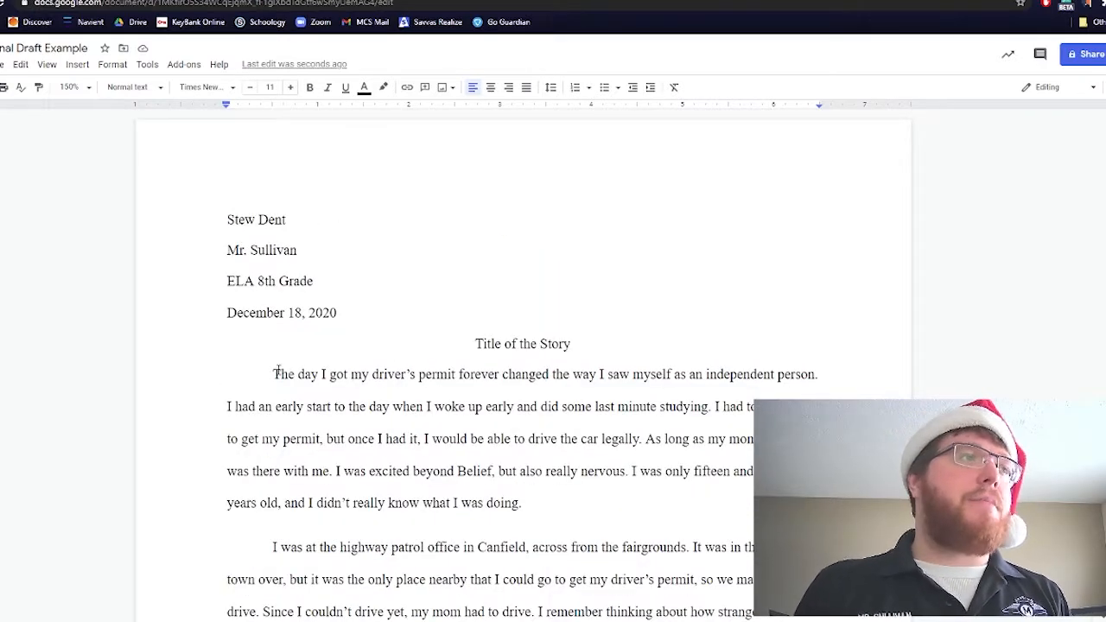
Step: Examine the first body paragraph from its indented opening words through its final lines
left_click_drag(280, 372, 325, 394)
left_click(323, 389)
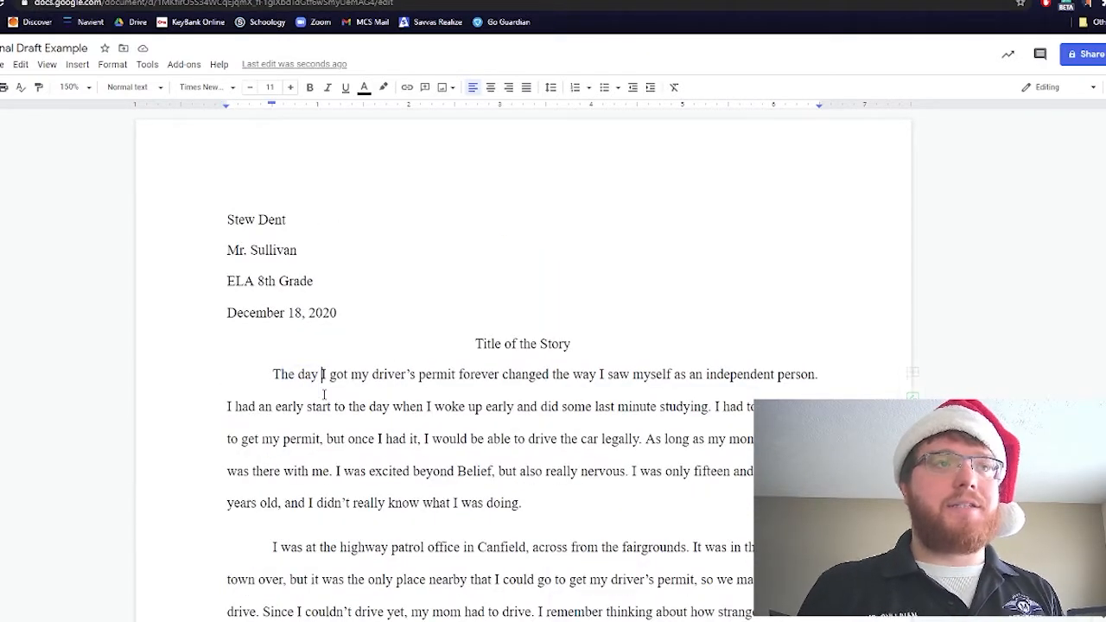
left_click(273, 374)
left_click_drag(252, 372, 522, 488)
left_click(535, 492)
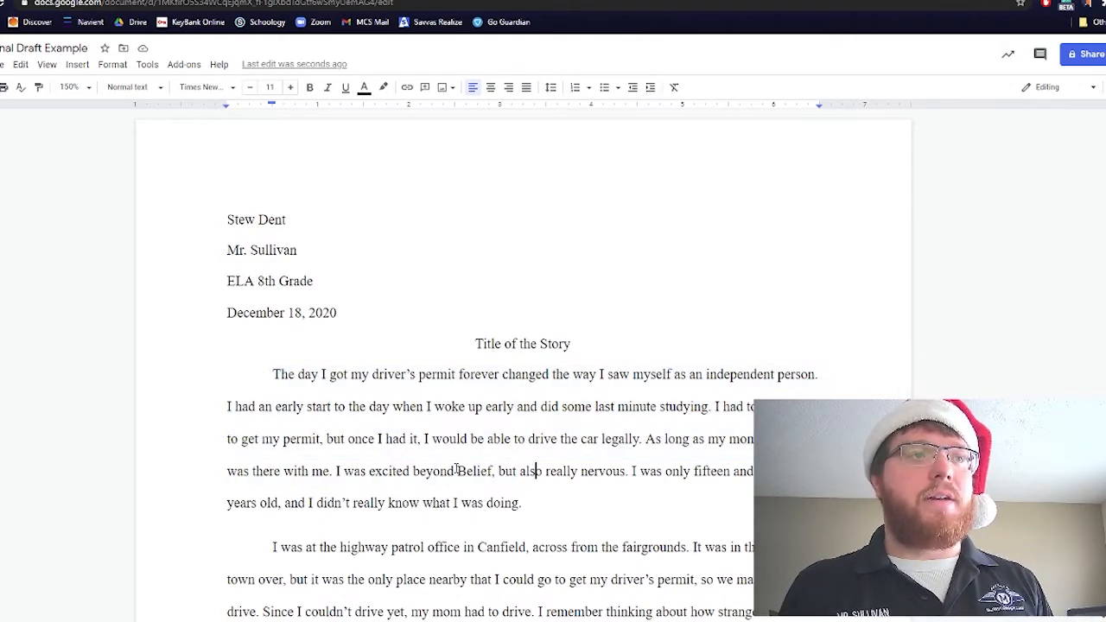
left_click_drag(273, 374, 732, 466)
left_click_drag(733, 466, 745, 473)
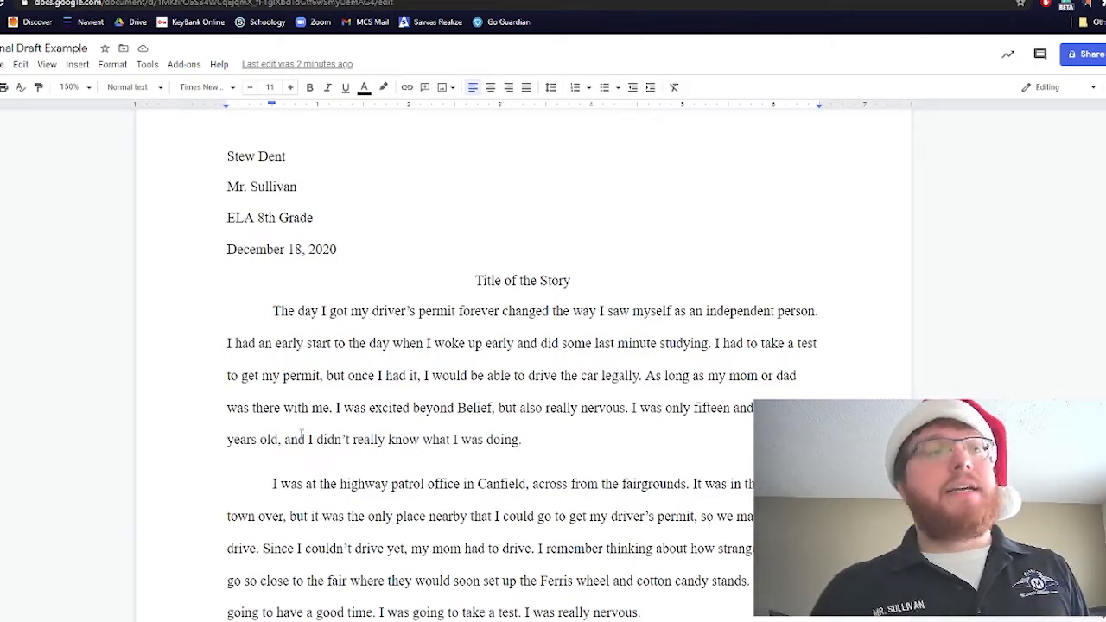
Step: Highlight the dialogue paragraph “Good luck,” she said and she wrapped her arms around me. in yellow
scroll(456, 313, "down", 4)
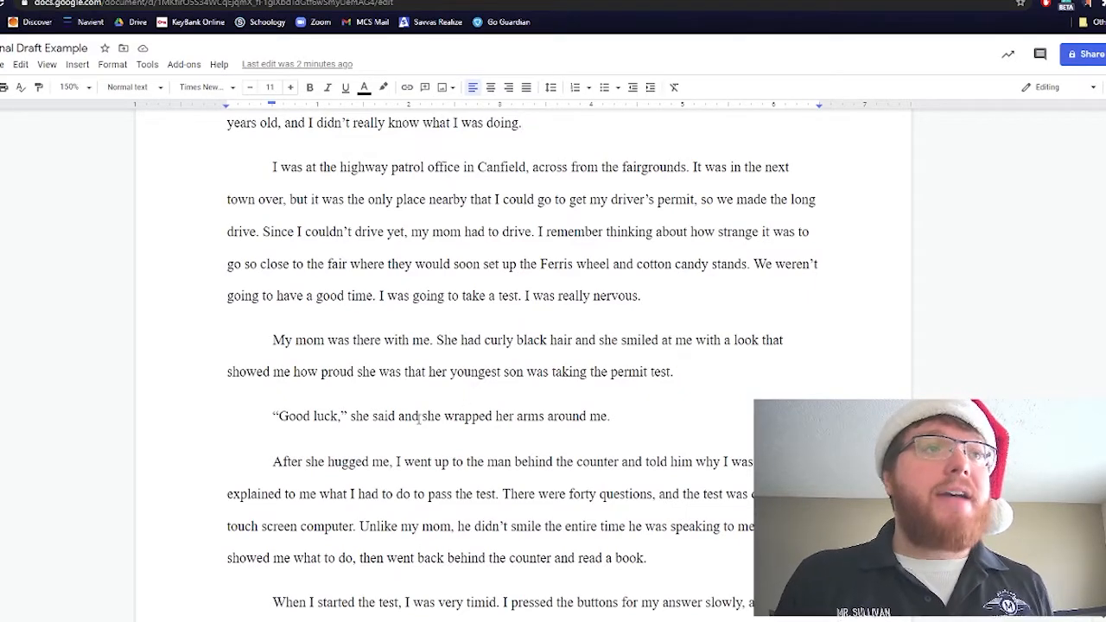
scroll(445, 432, "up", 1)
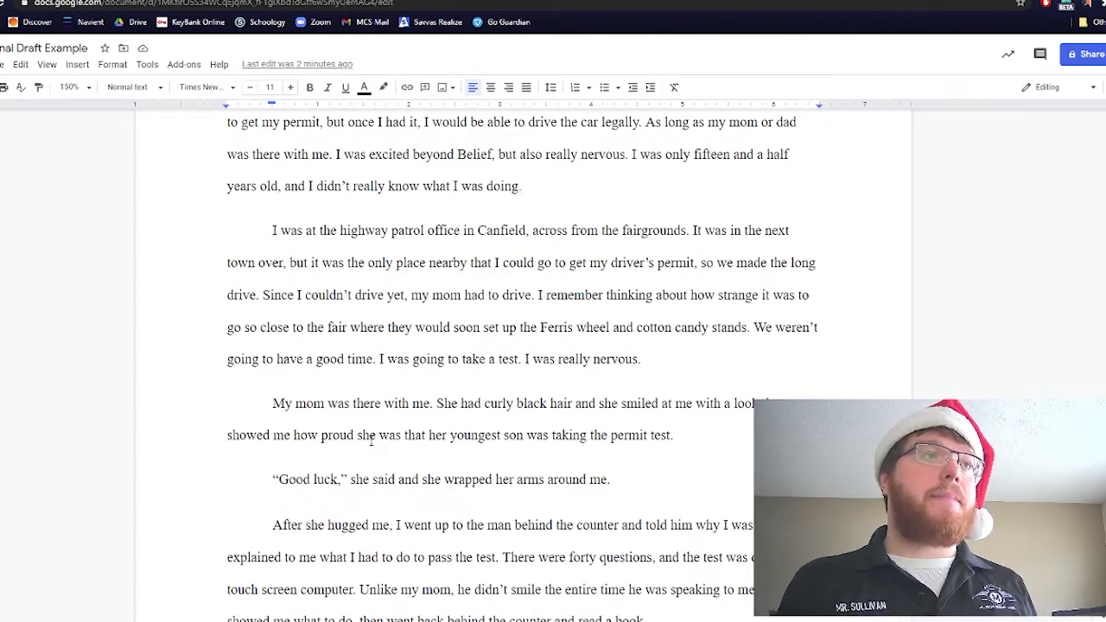
scroll(371, 441, "up", 2)
scroll(282, 391, "down", 4)
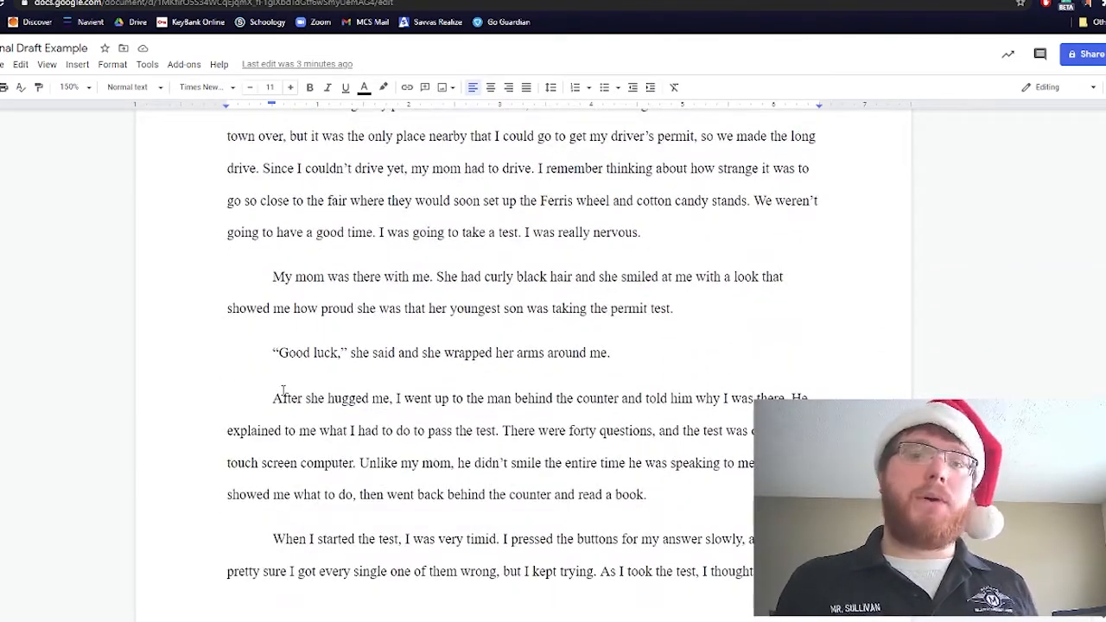
scroll(269, 346, "down", 1)
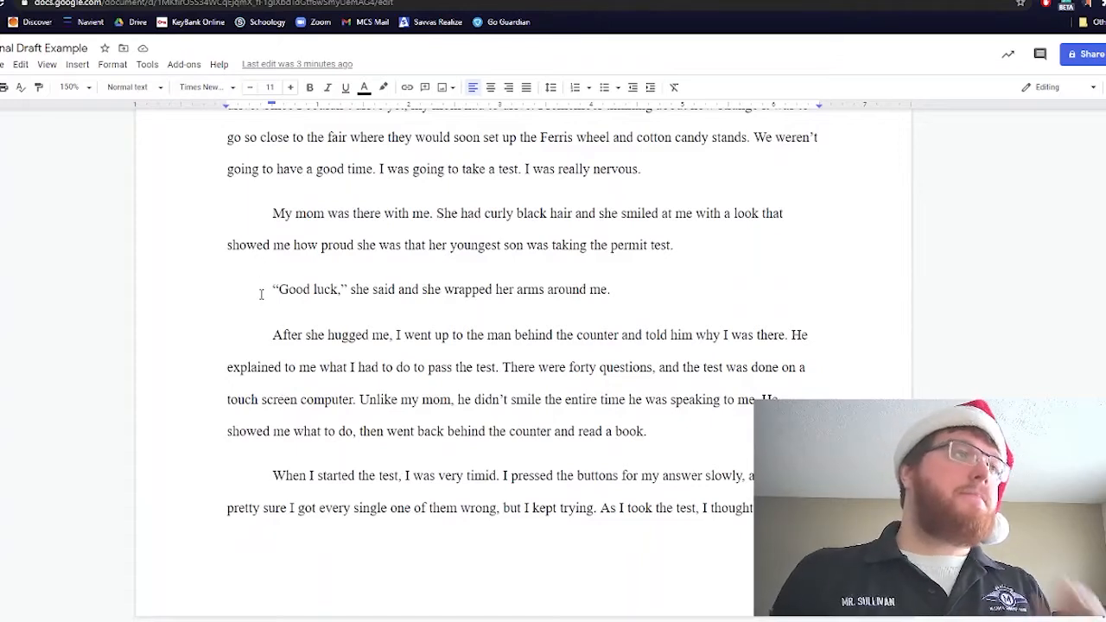
left_click_drag(273, 290, 610, 306)
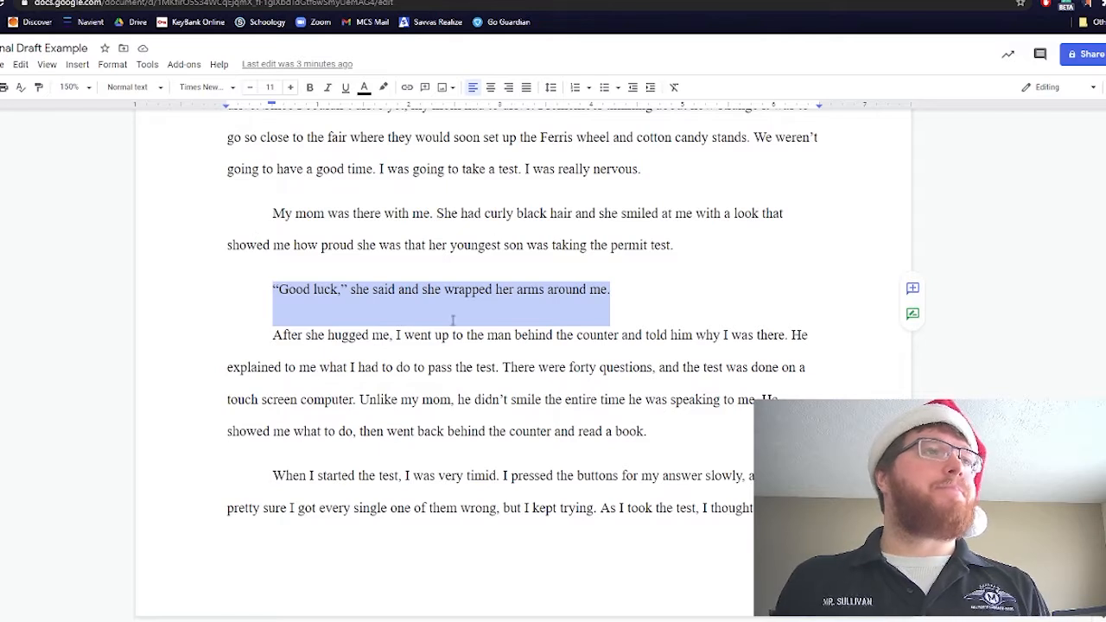
left_click_drag(265, 297, 616, 306)
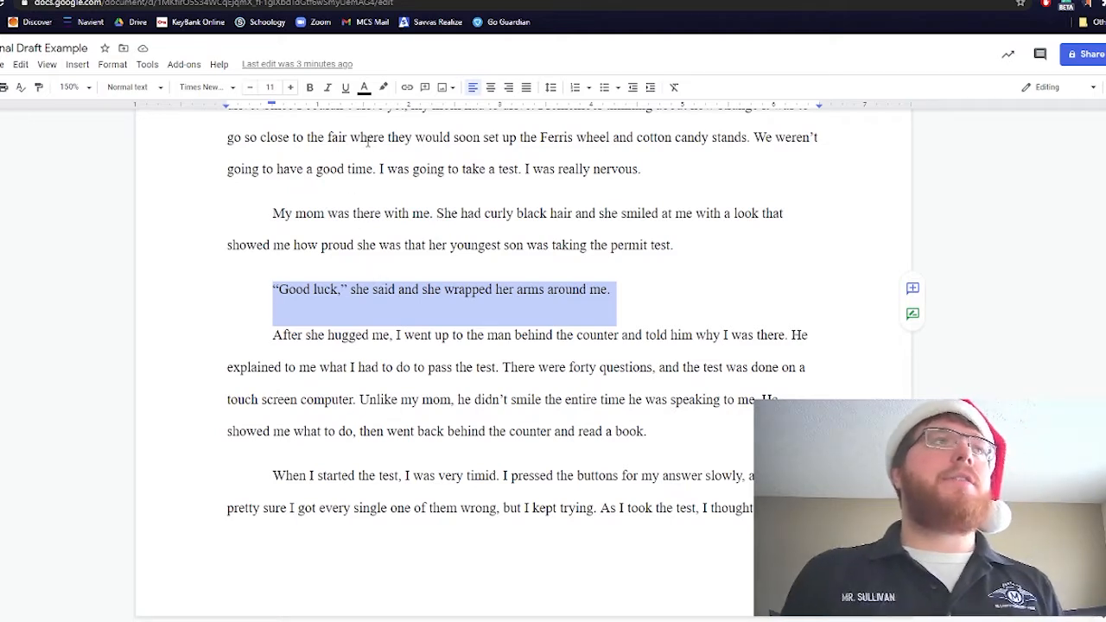
left_click(384, 90)
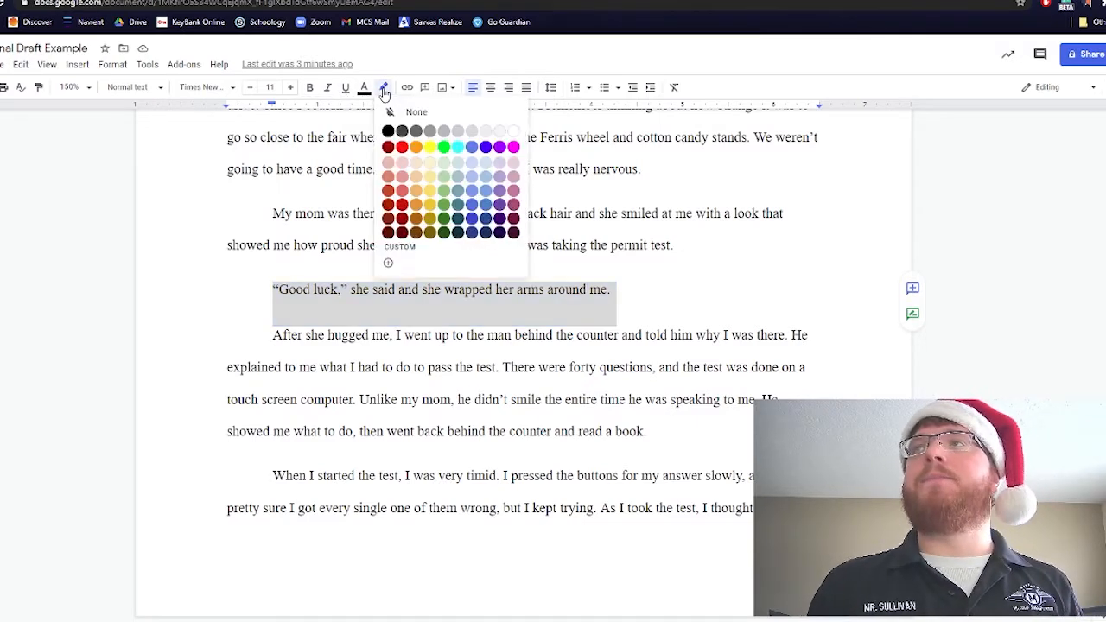
left_click(429, 147)
left_click(319, 367)
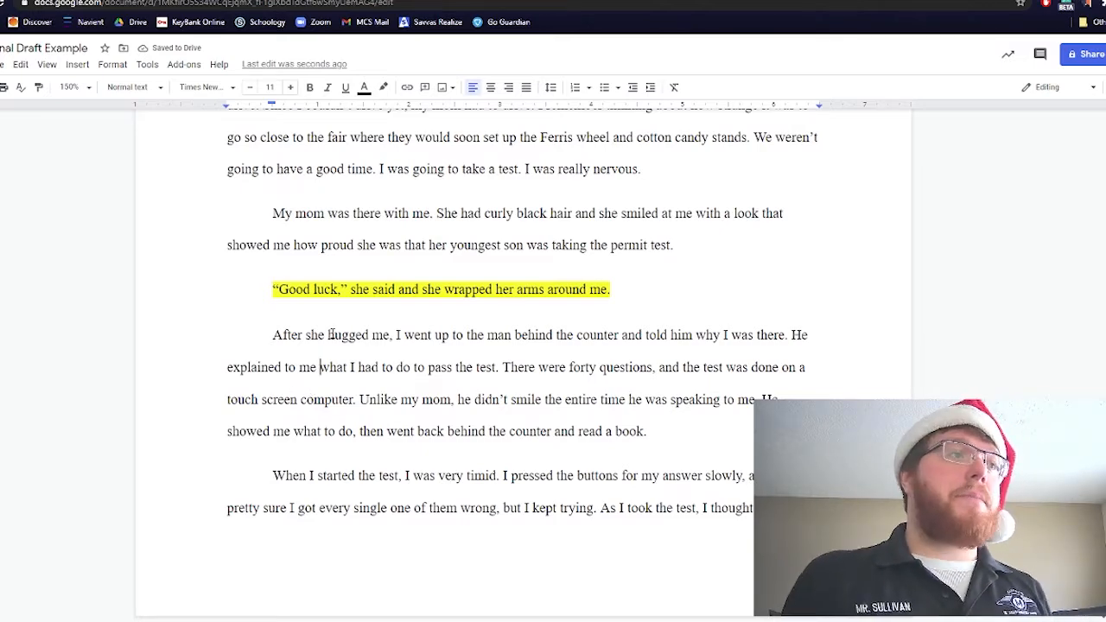
Step: Highlight the second-page dialogue paragraph “I did it!” I shouted with my arms held over my head. in yellow
scroll(331, 335, "down", 3)
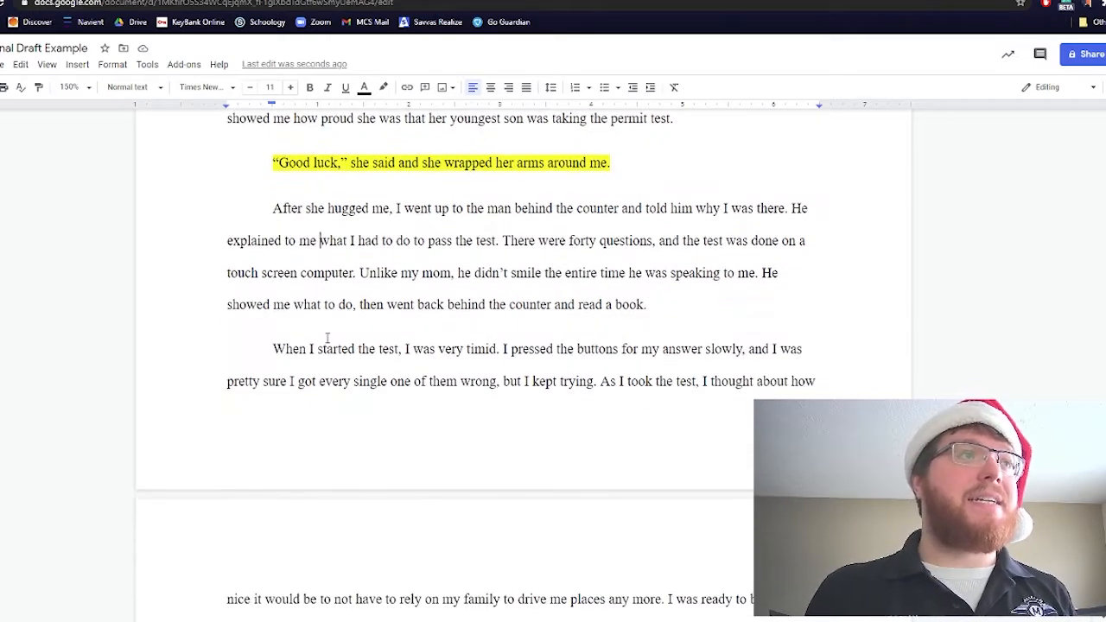
scroll(328, 337, "down", 2)
scroll(327, 339, "down", 7)
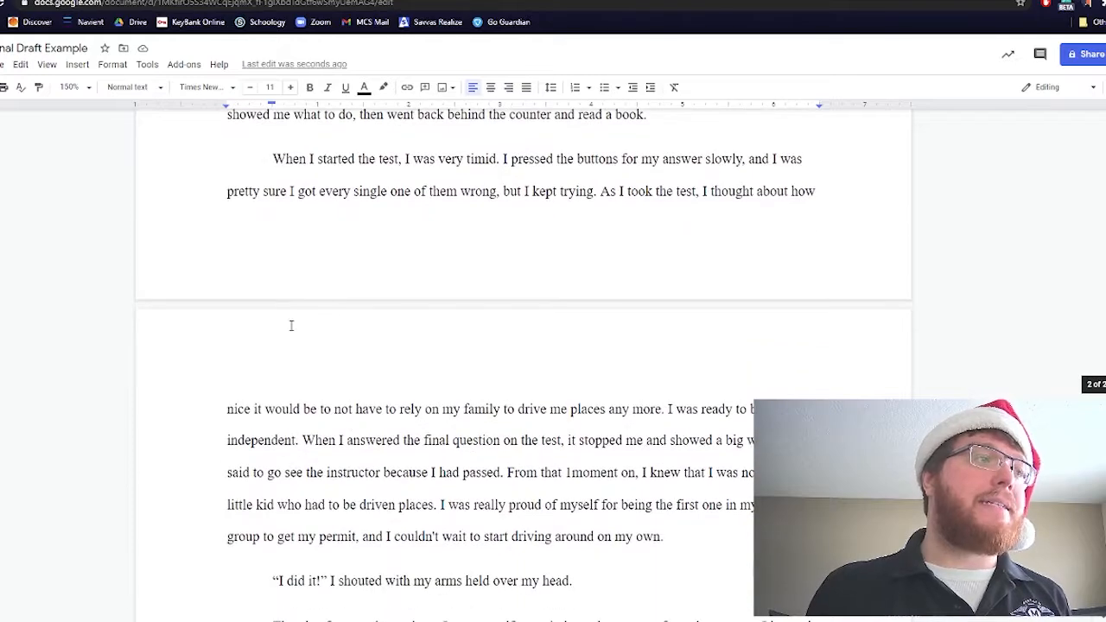
scroll(290, 330, "down", 2)
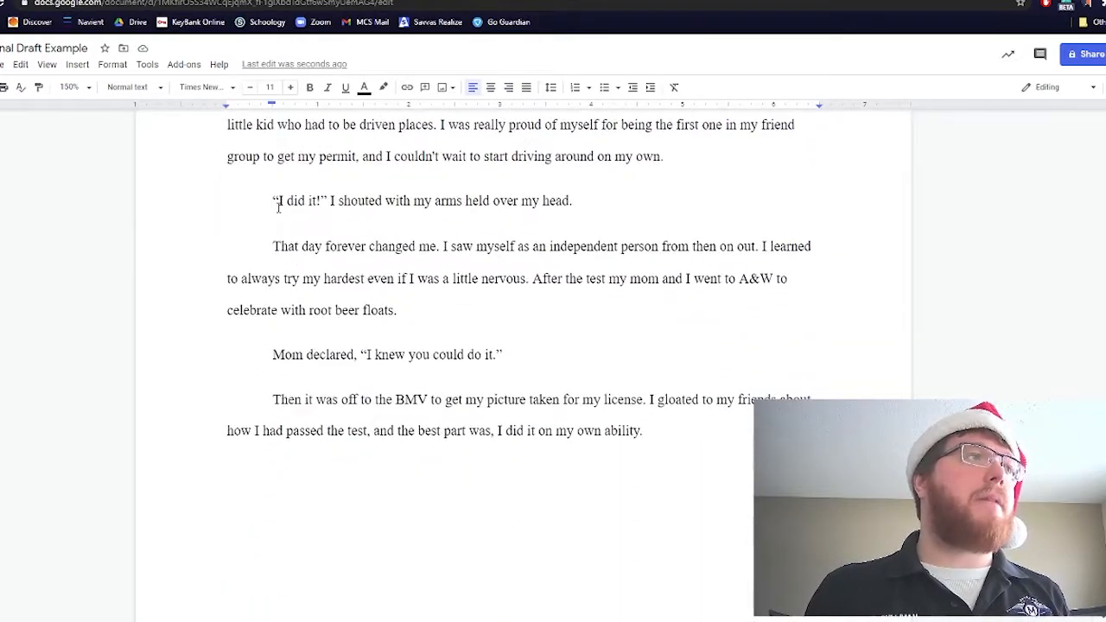
left_click_drag(273, 201, 588, 225)
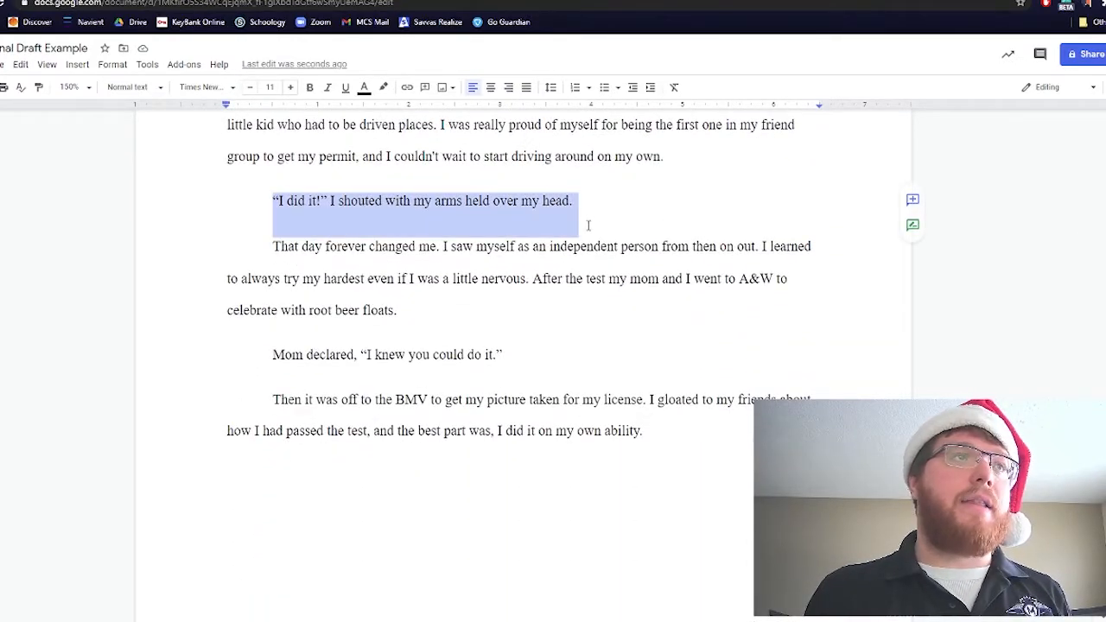
left_click(384, 87)
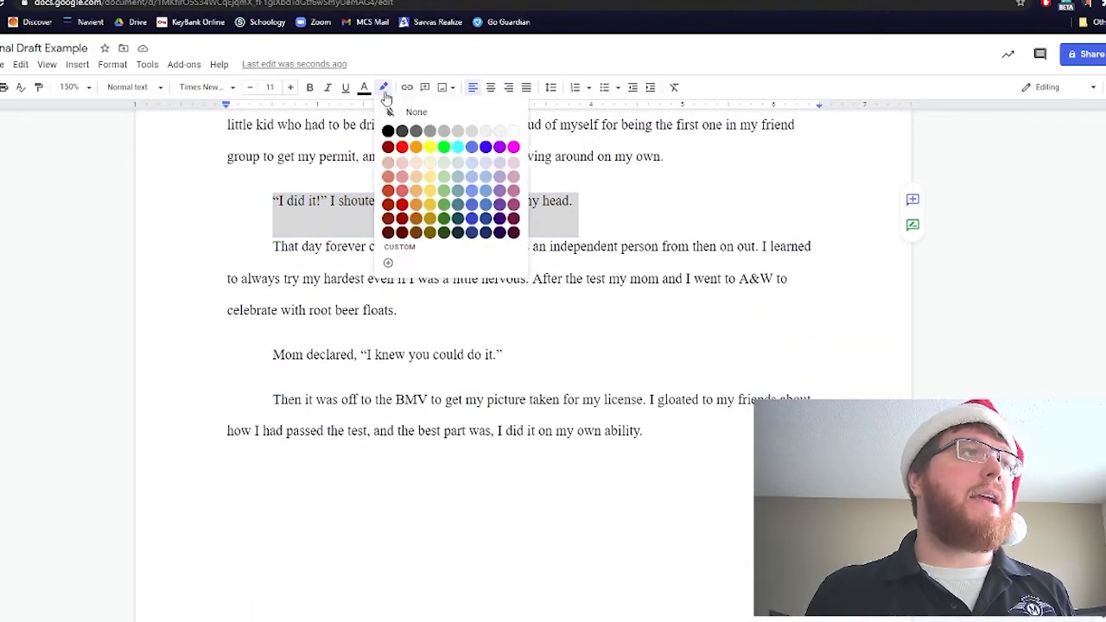
left_click(429, 150)
Step: Highlight the dialogue paragraph Mom declared, “I knew you could do it.” in yellow
left_click(410, 357)
left_click_drag(250, 363, 516, 368)
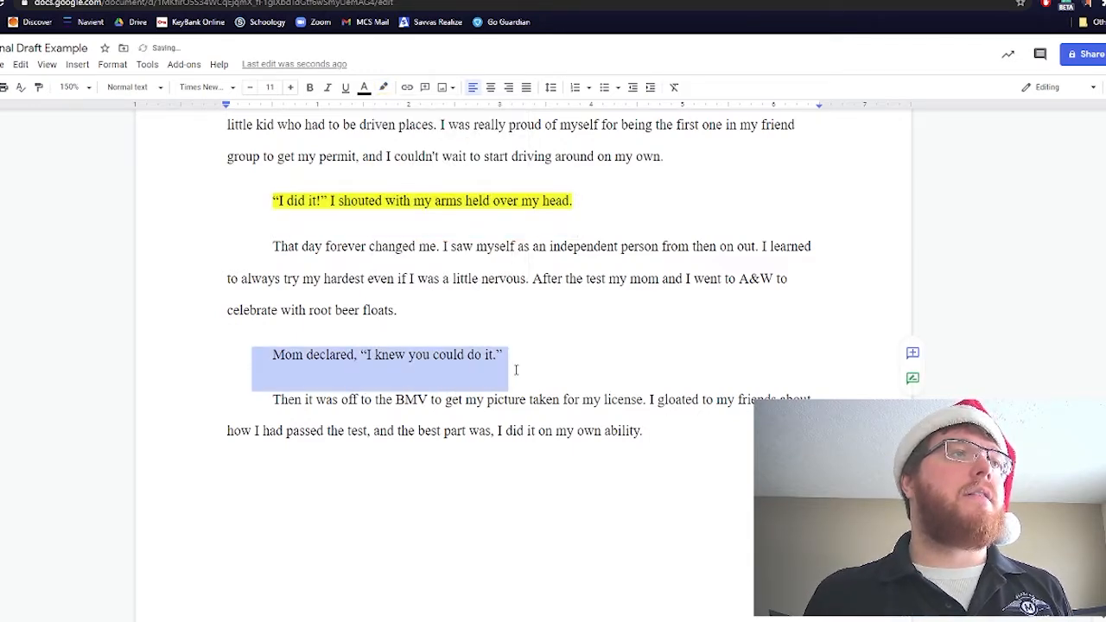
left_click(384, 87)
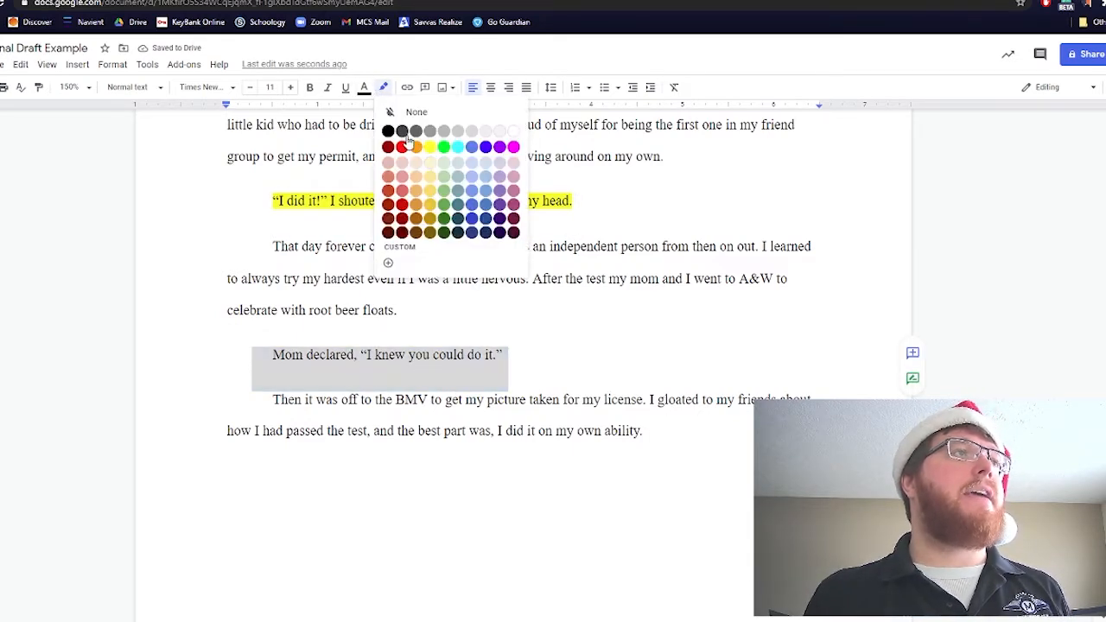
left_click(432, 151)
left_click(578, 308)
Step: Review the yellow-highlighted dialogue lines on both pages, from the closing paragraphs back up to the title
scroll(509, 395, "up", 10)
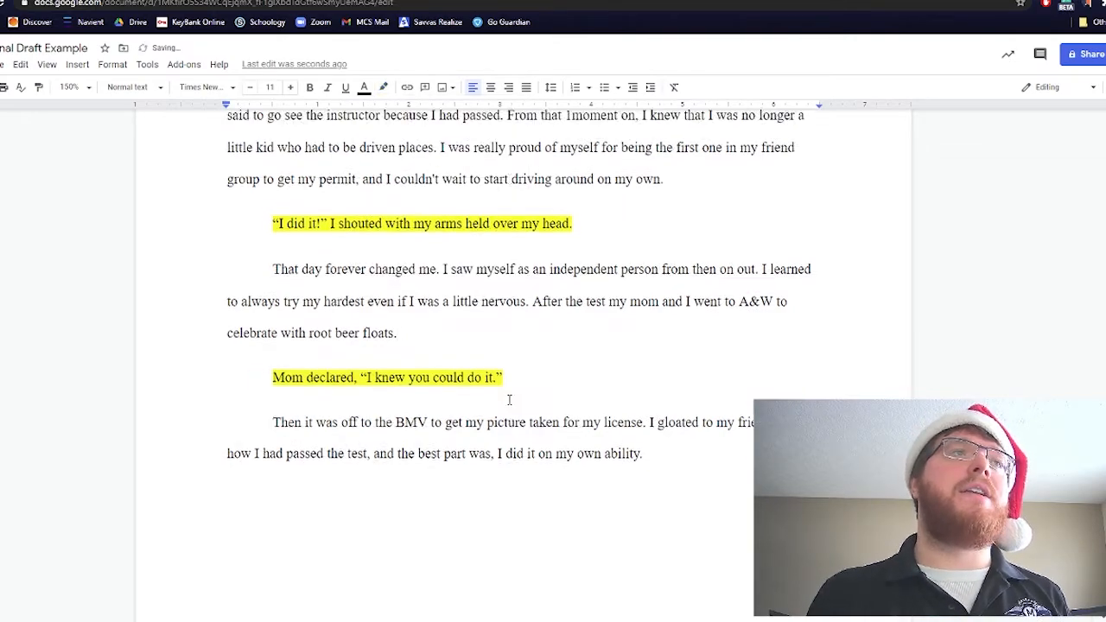
left_click_drag(310, 301, 525, 300)
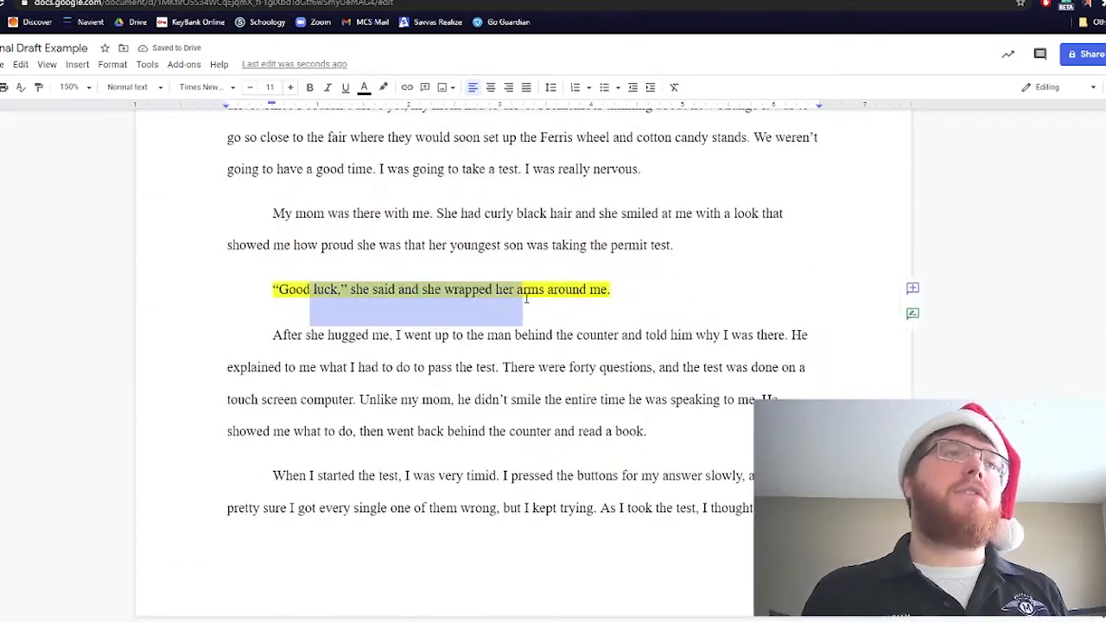
scroll(526, 325, "down", 3)
scroll(526, 326, "down", 3)
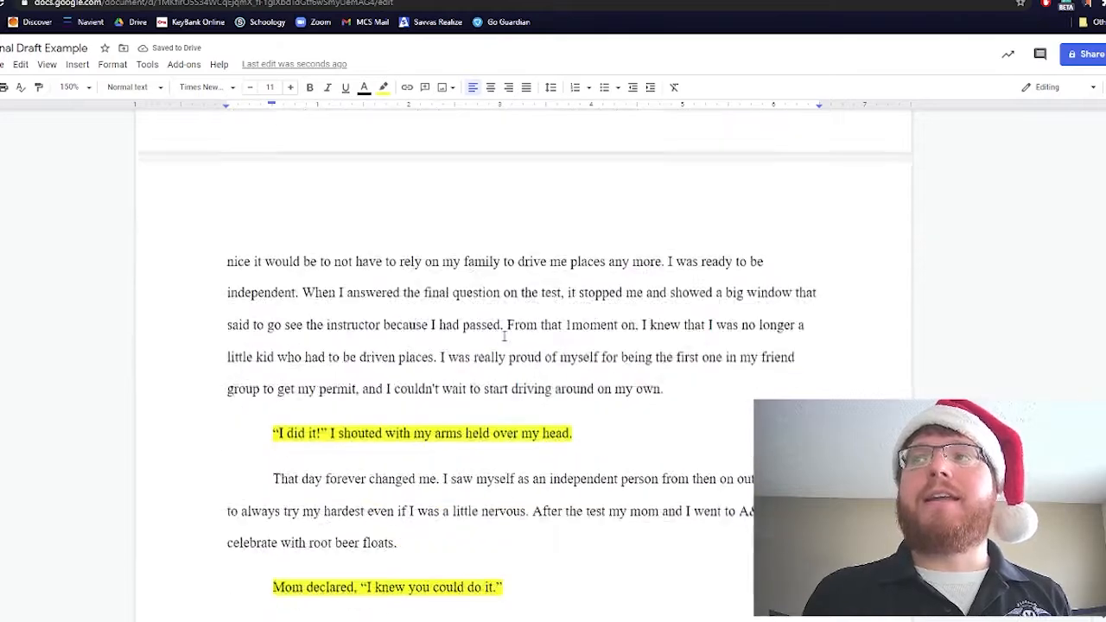
left_click_drag(375, 391, 508, 390)
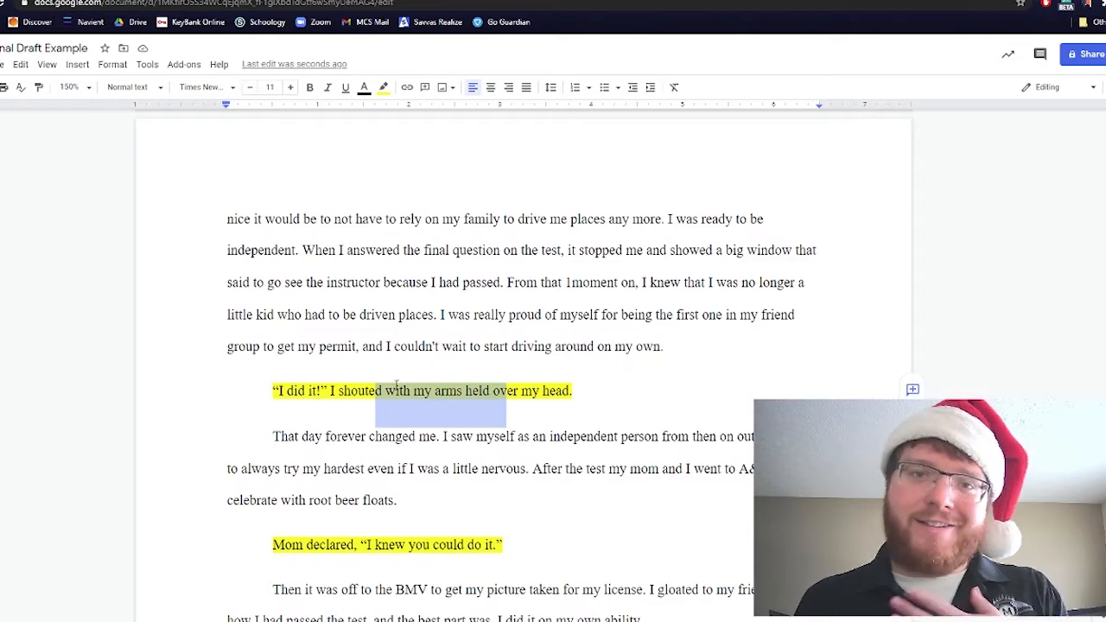
left_click(535, 468)
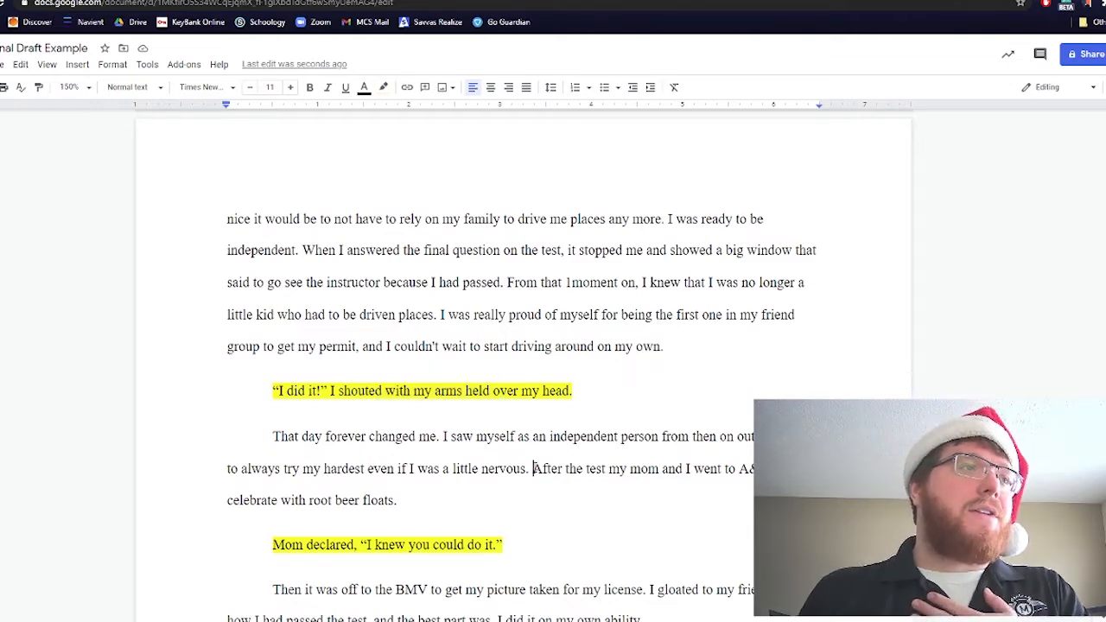
scroll(533, 467, "down", 3)
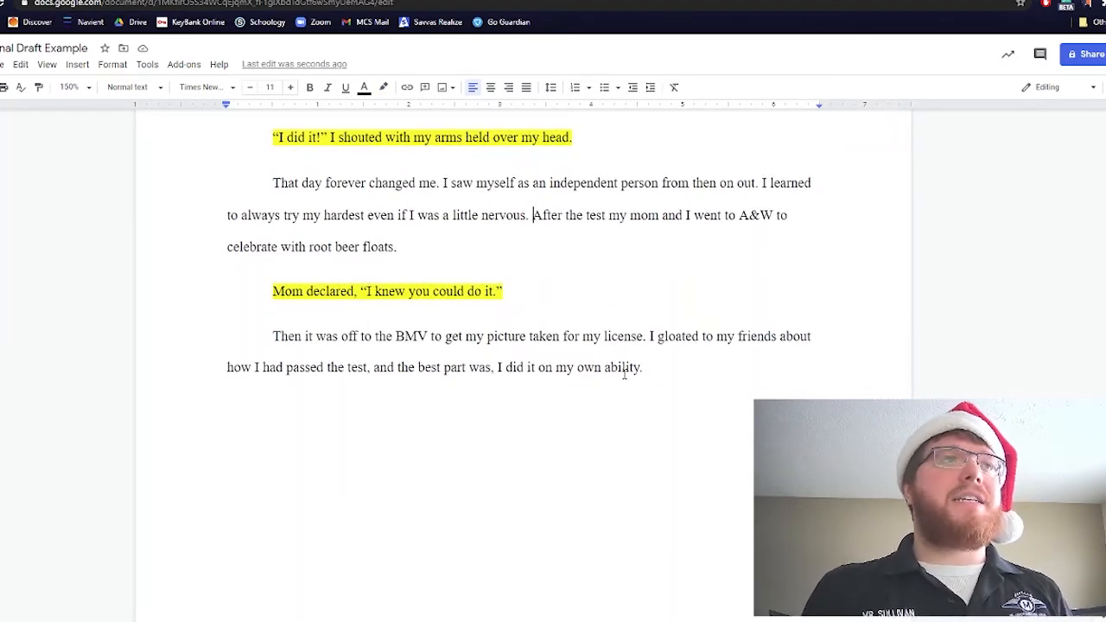
scroll(508, 339, "up", 8)
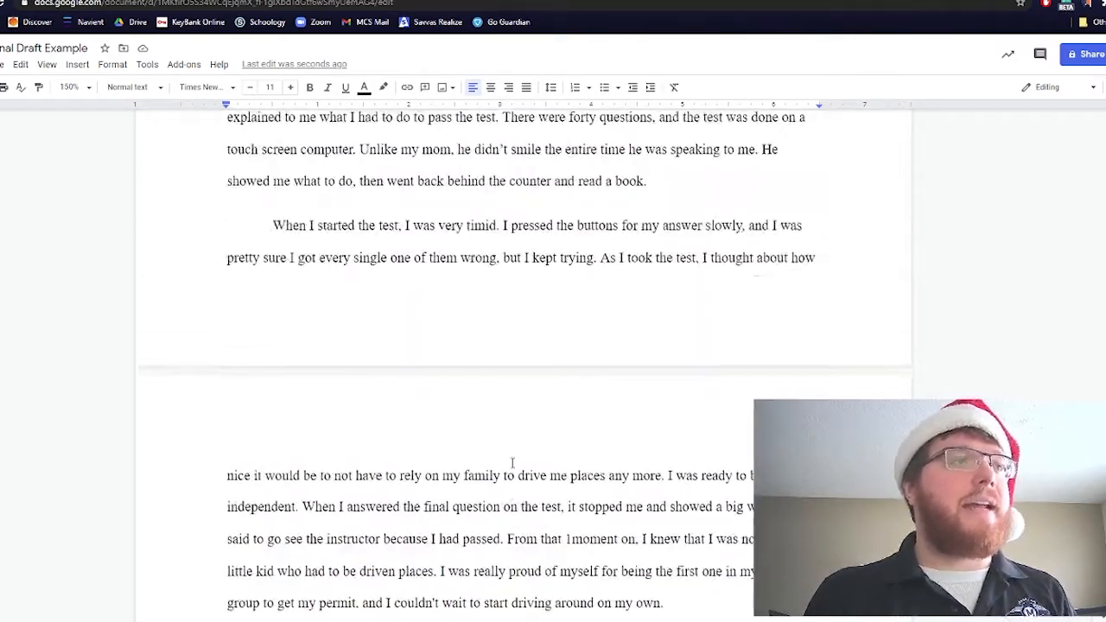
scroll(529, 476, "up", 5)
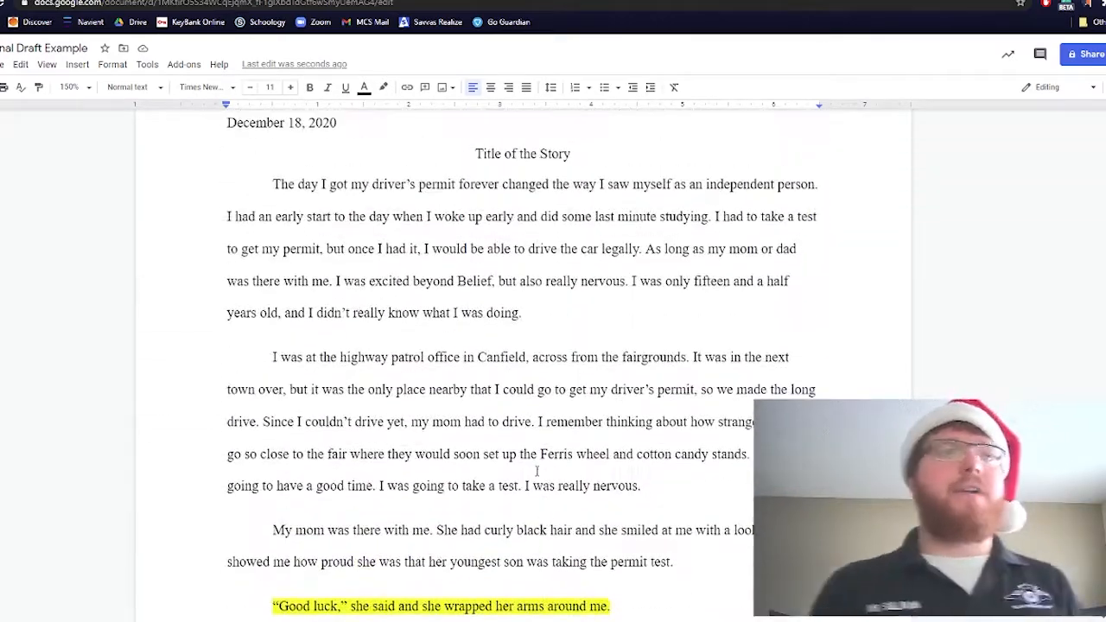
scroll(531, 470, "up", 1)
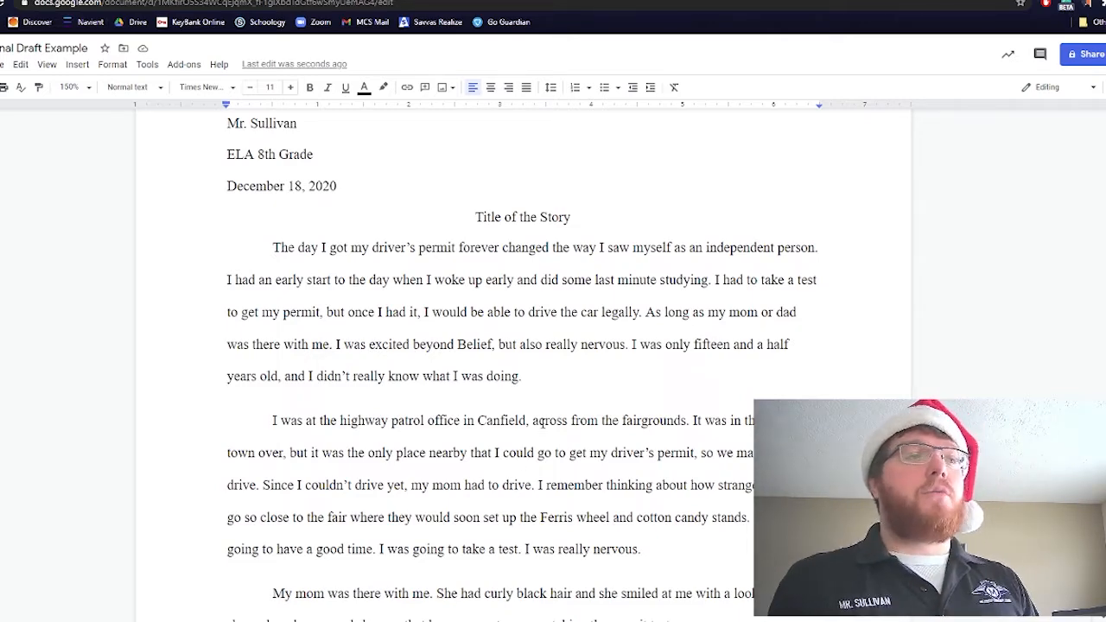
Step: Read through the opening body paragraphs and the paragraph beginning “My mom was there with me” for character description
scroll(538, 420, "down", 5)
scroll(258, 262, "up", 2)
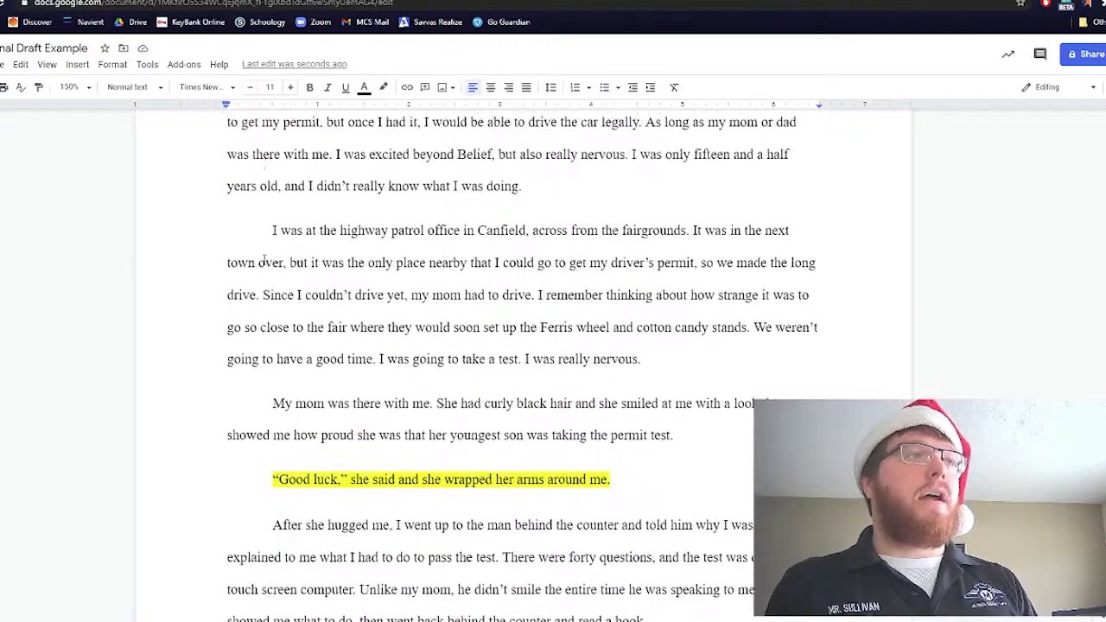
scroll(263, 258, "up", 3)
scroll(267, 256, "down", 3)
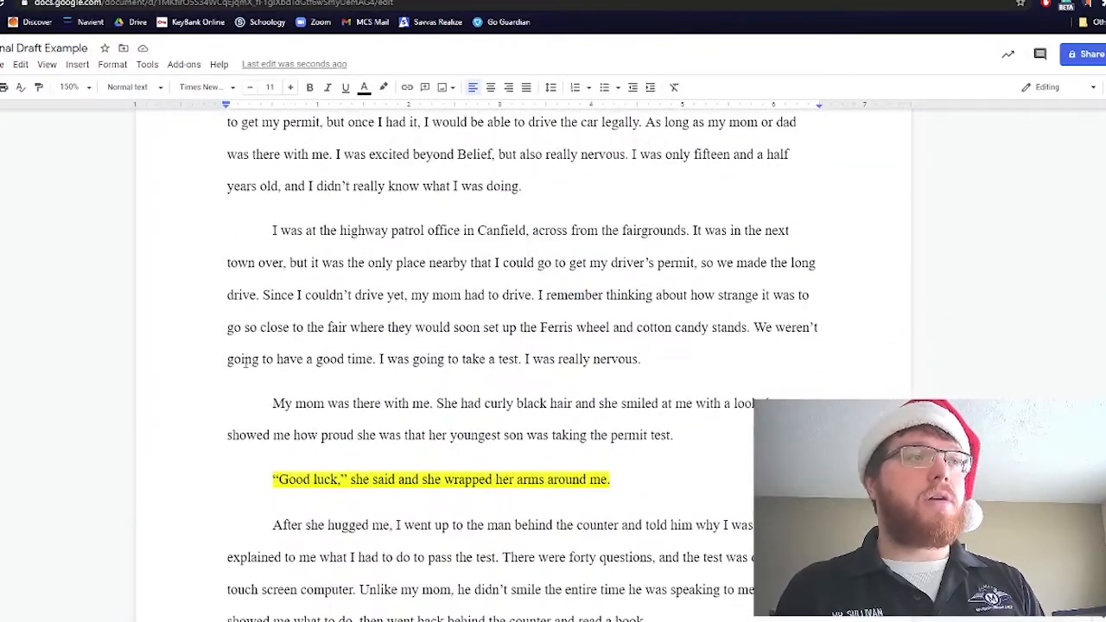
left_click_drag(253, 406, 445, 406)
scroll(274, 268, "up", 4)
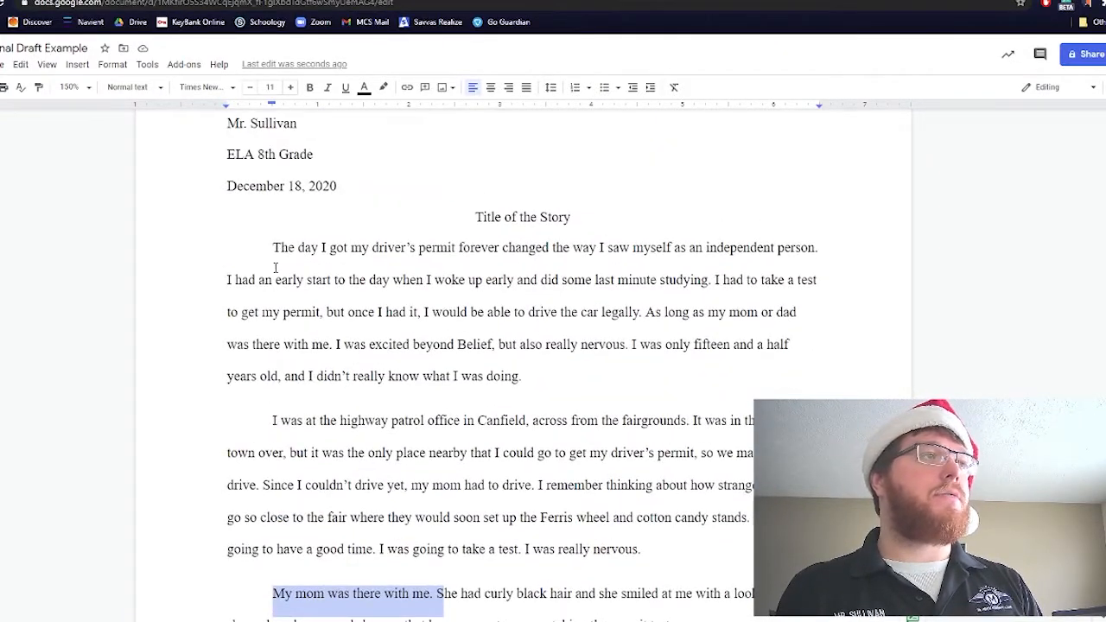
scroll(274, 355, "down", 6)
left_click(272, 400)
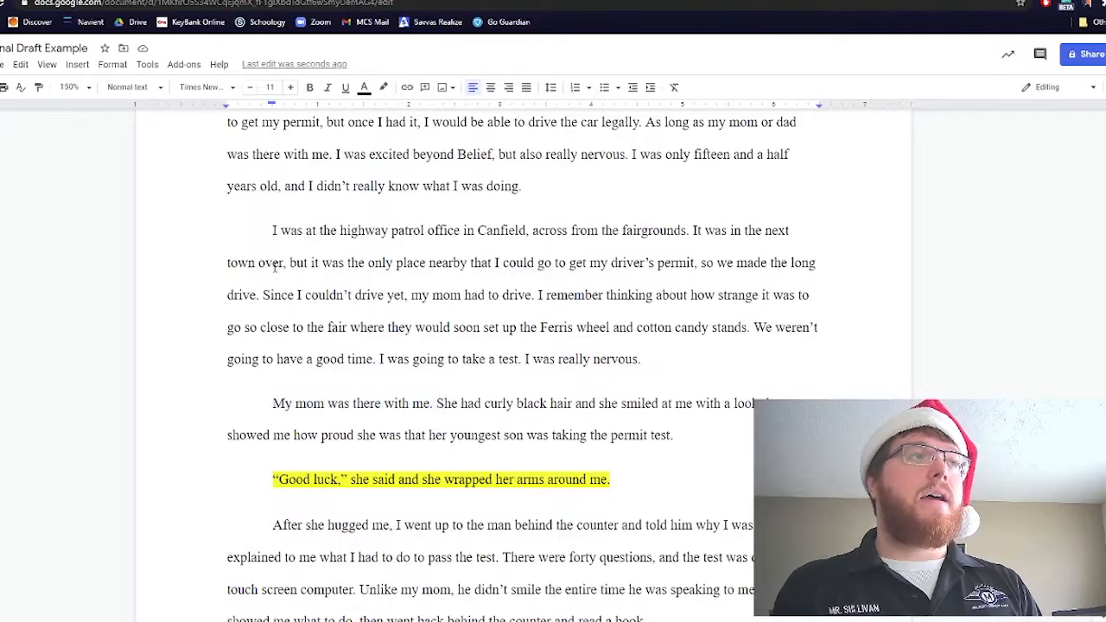
scroll(294, 259, "up", 3)
left_click(324, 534)
scroll(398, 492, "down", 5)
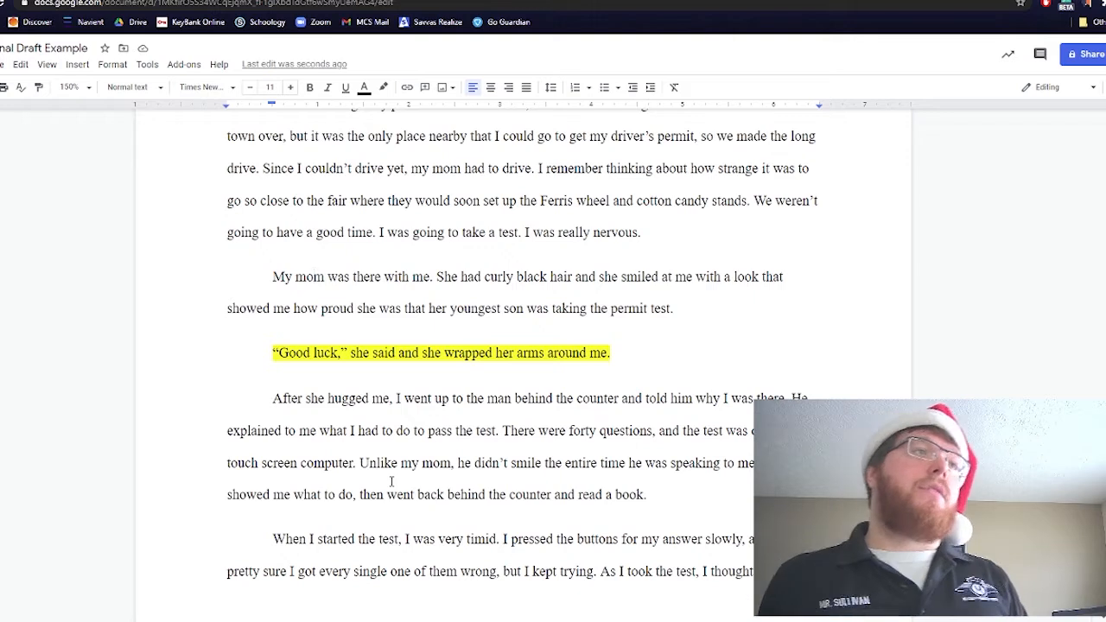
Step: Highlight “and she smiled at me with a look that showed me how proud” in magenta in the paragraph describing the mother
mouse_move(272, 277)
left_mouse_down()
mouse_move(398, 278)
mouse_move(285, 278)
mouse_move(445, 307)
mouse_move(434, 278)
mouse_move(584, 289)
mouse_move(275, 278)
left_mouse_up()
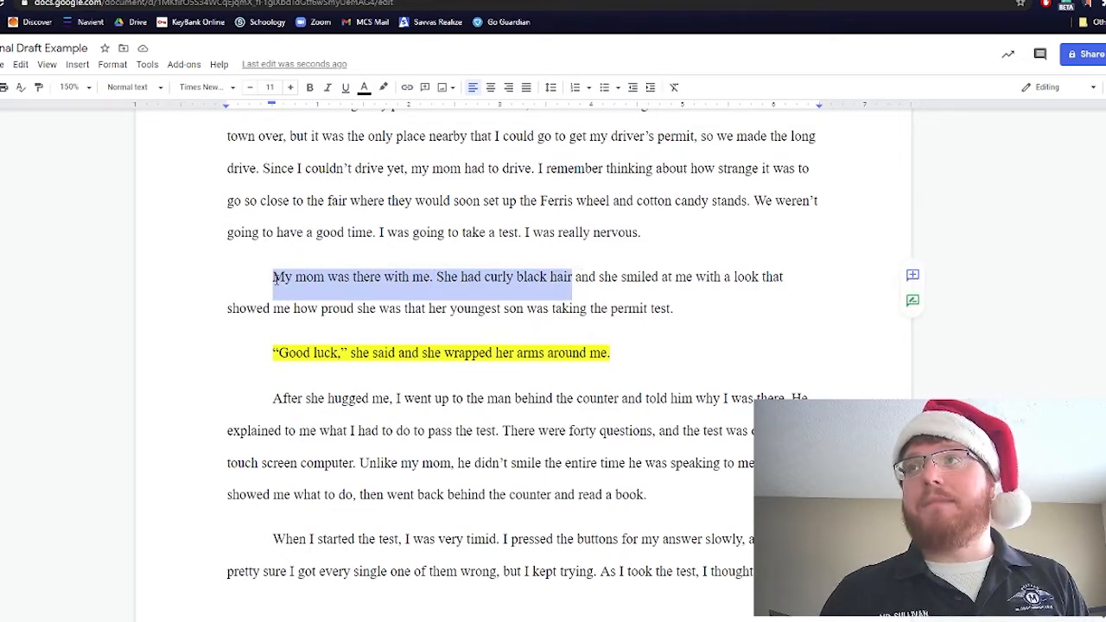
left_click_drag(573, 294, 440, 285)
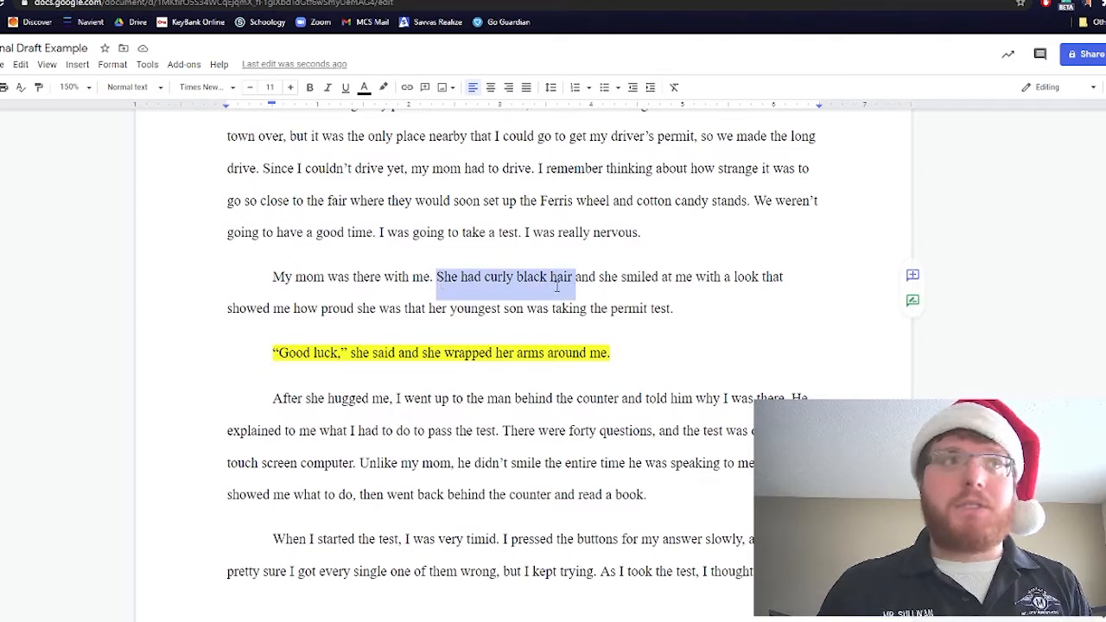
left_click_drag(575, 278, 351, 312)
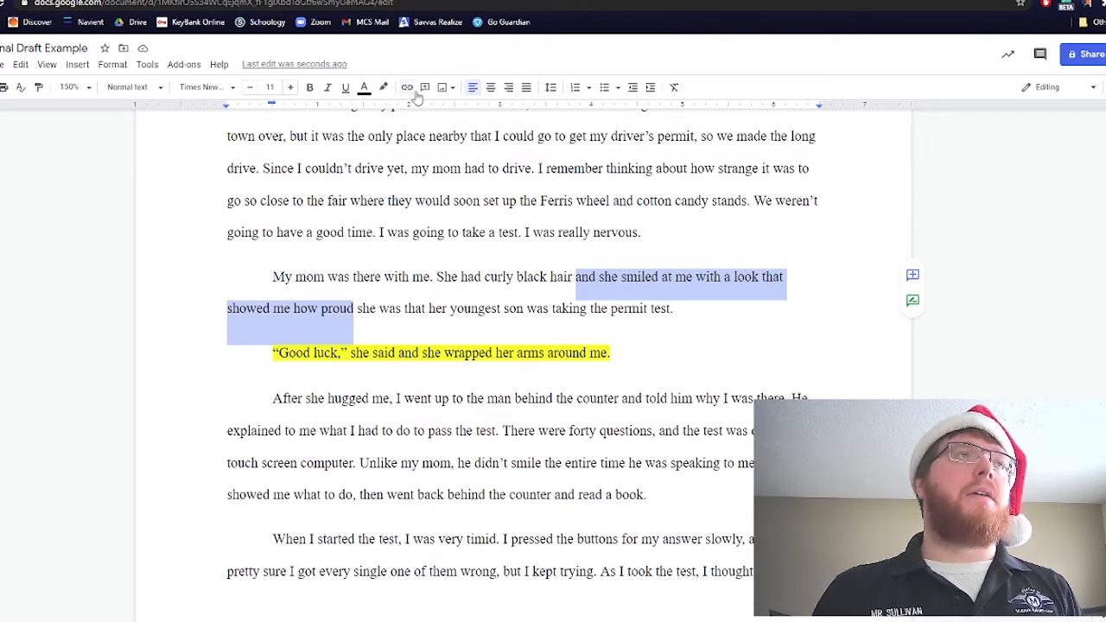
left_click(383, 87)
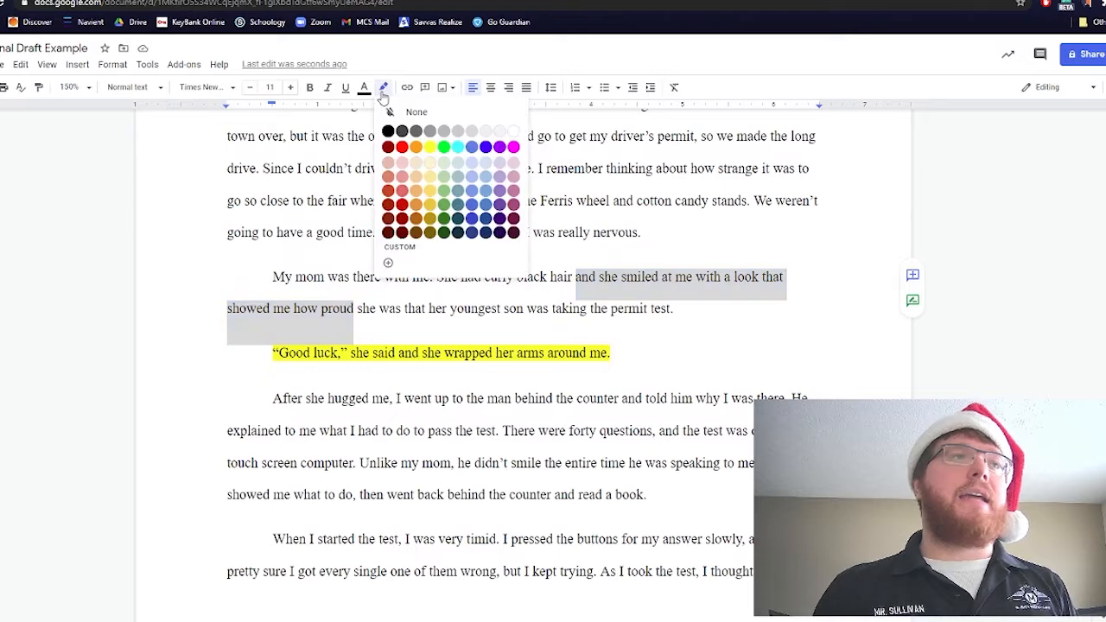
left_click(513, 148)
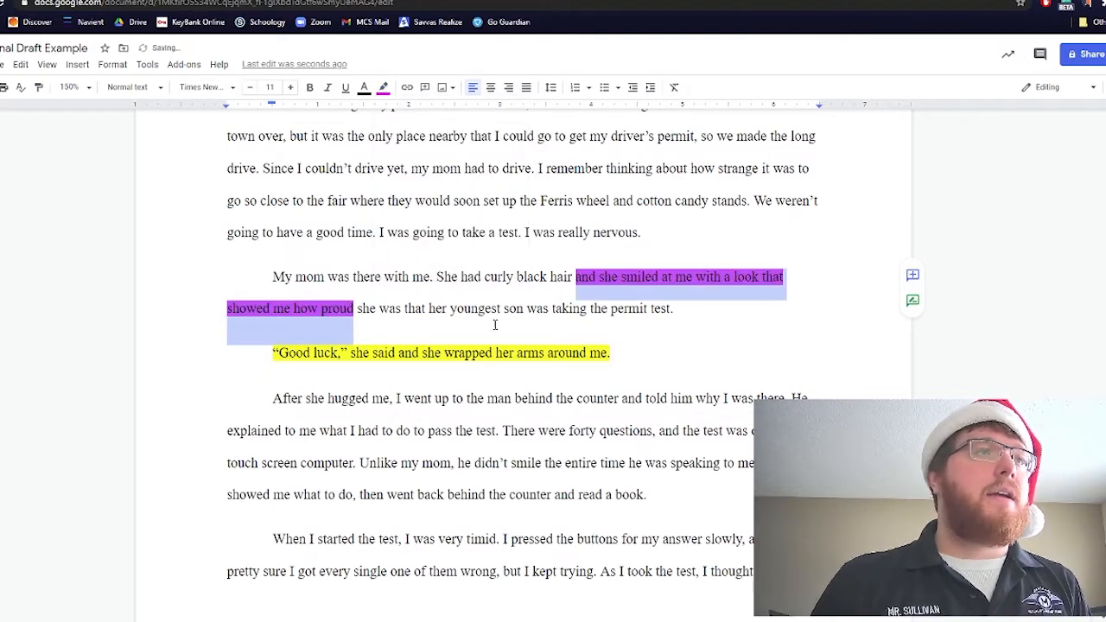
left_click(406, 311)
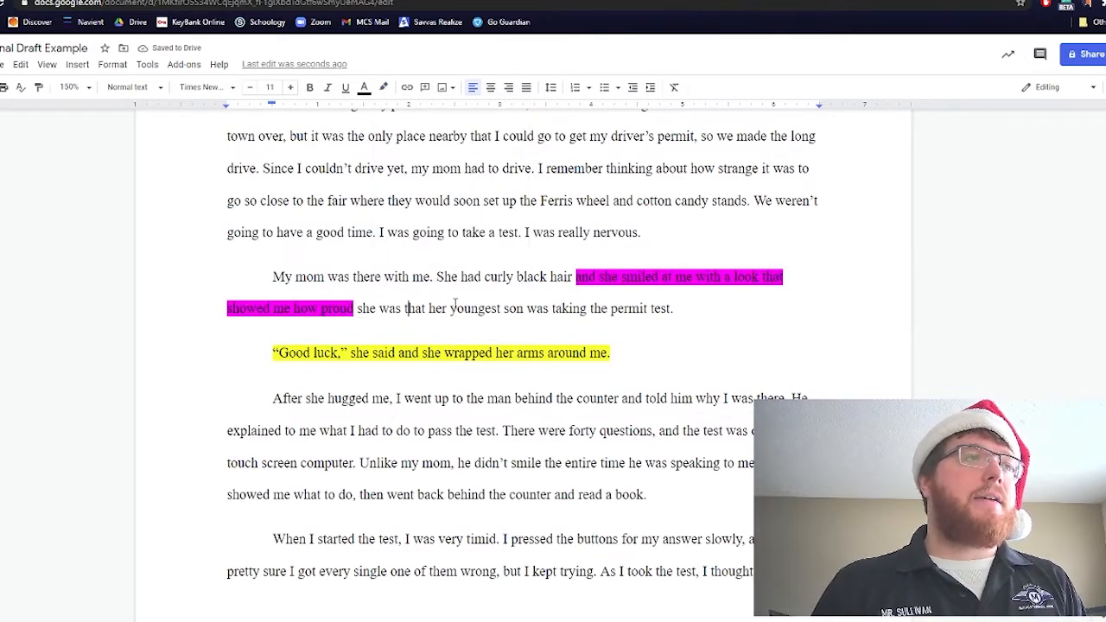
Step: Highlight “he didn’t smile the entire time he was speaking to me” in magenta in the paragraph about the man behind the counter
scroll(303, 294, "down", 1)
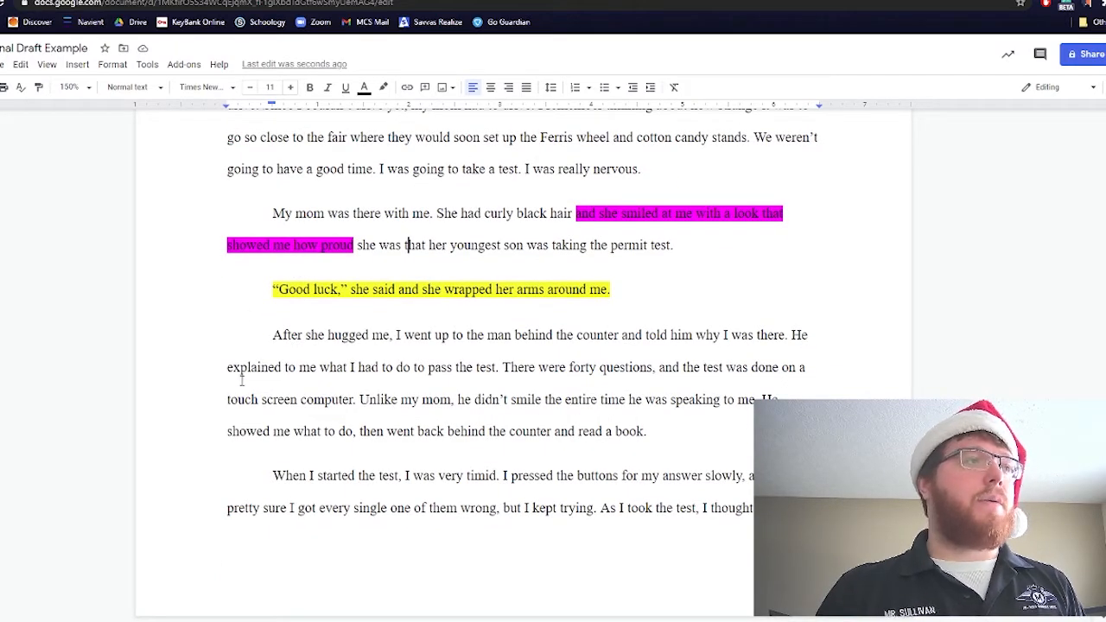
scroll(329, 334, "down", 2)
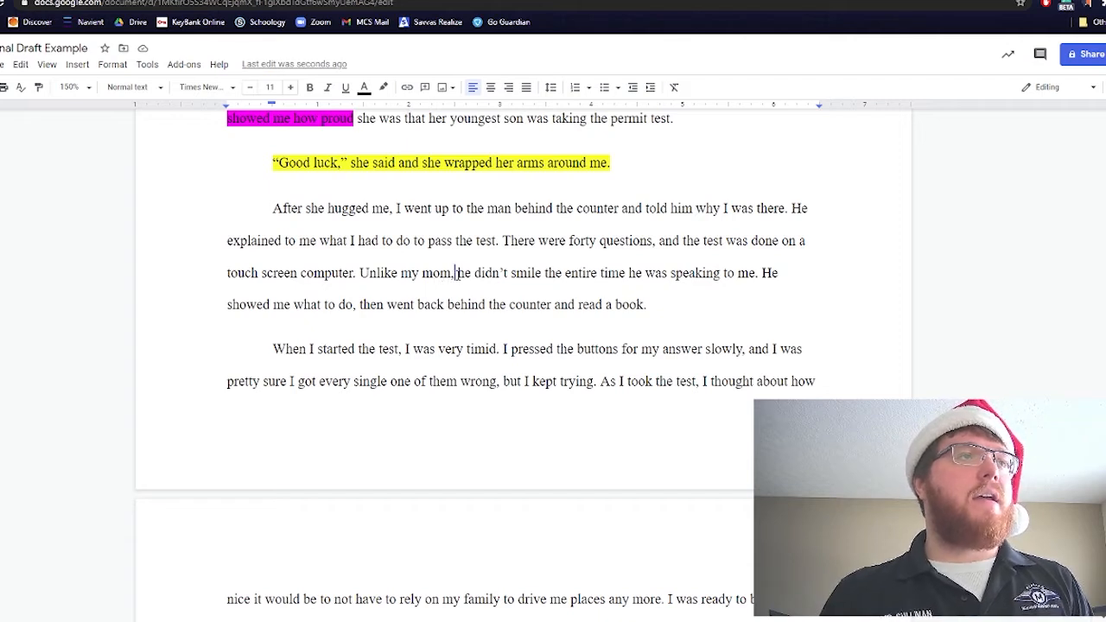
left_click_drag(455, 273, 757, 283)
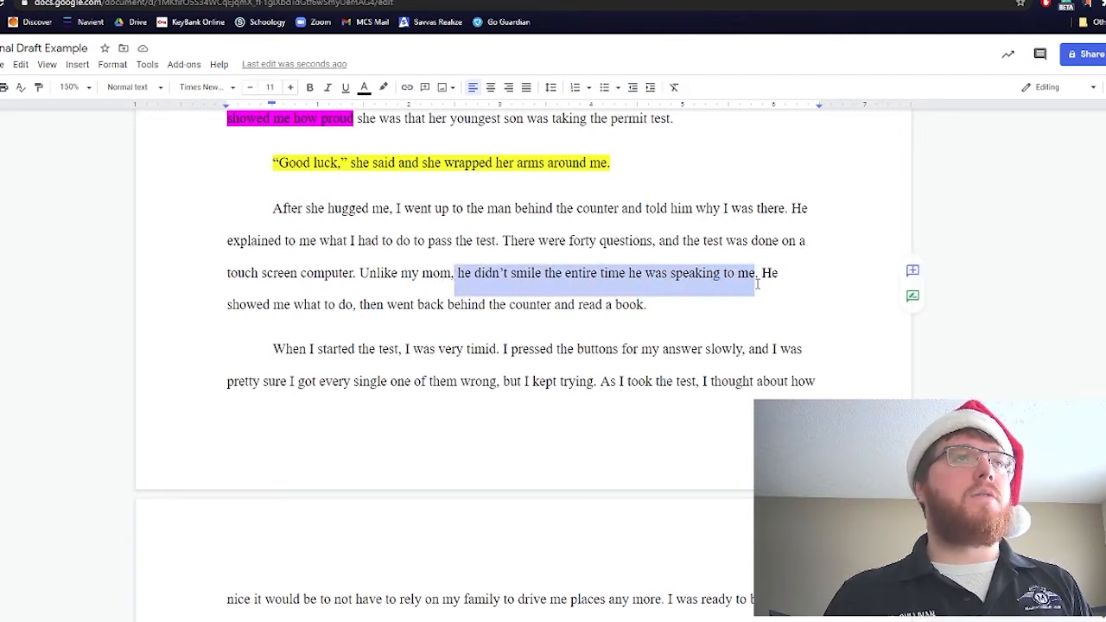
left_click(383, 87)
left_click(513, 147)
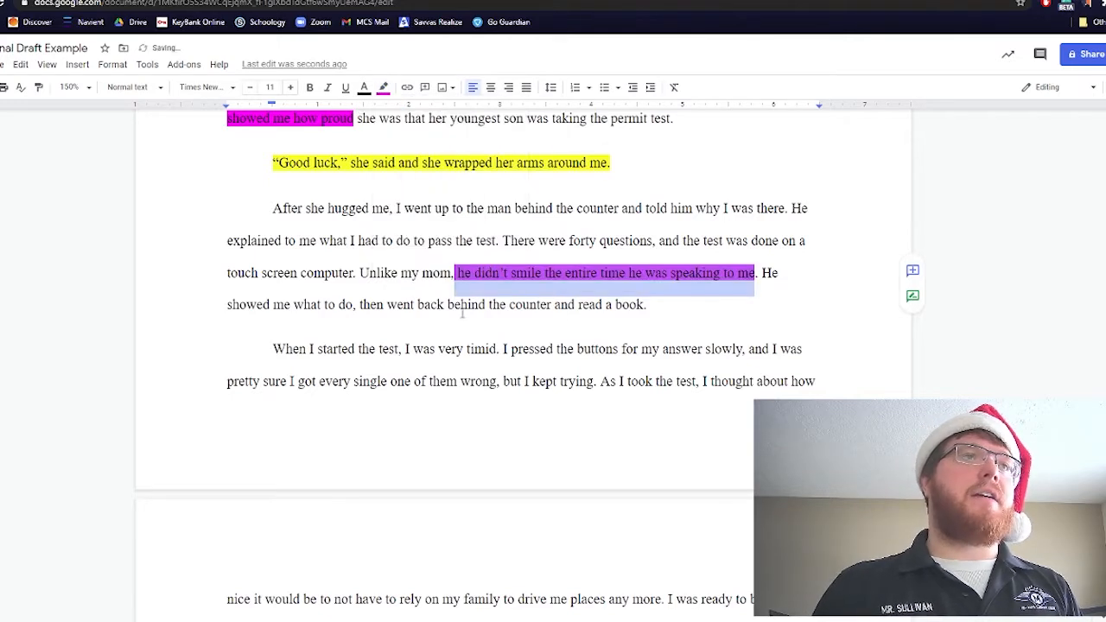
left_click(449, 303)
left_click(493, 273)
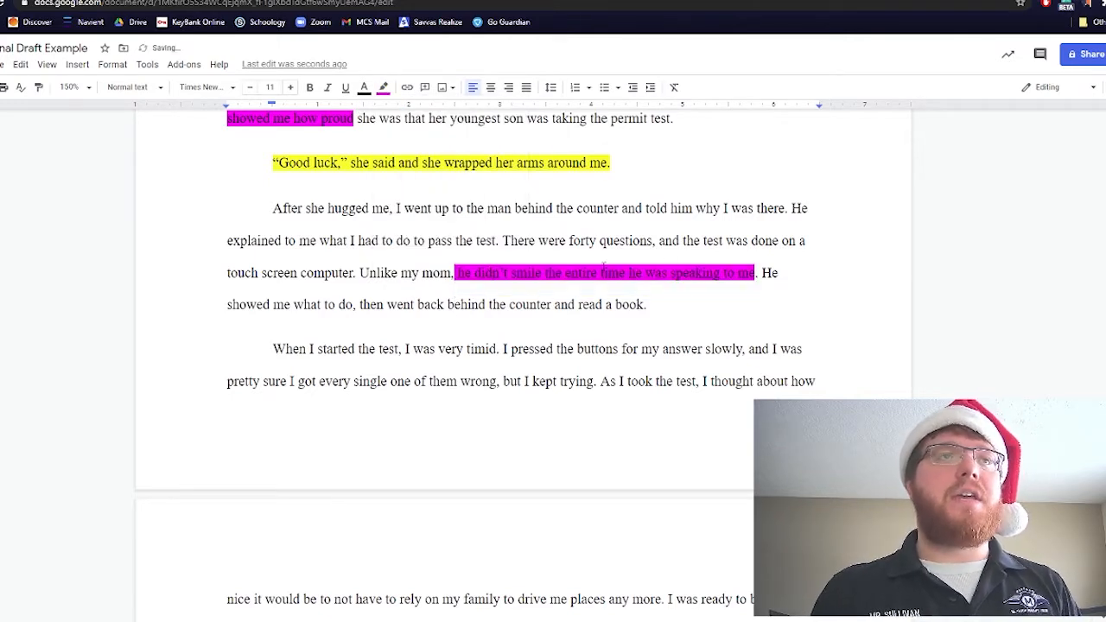
Step: Highlight “I was very timid.” in magenta in the paragraph that begins “When I started the test”
scroll(307, 302, "down", 1)
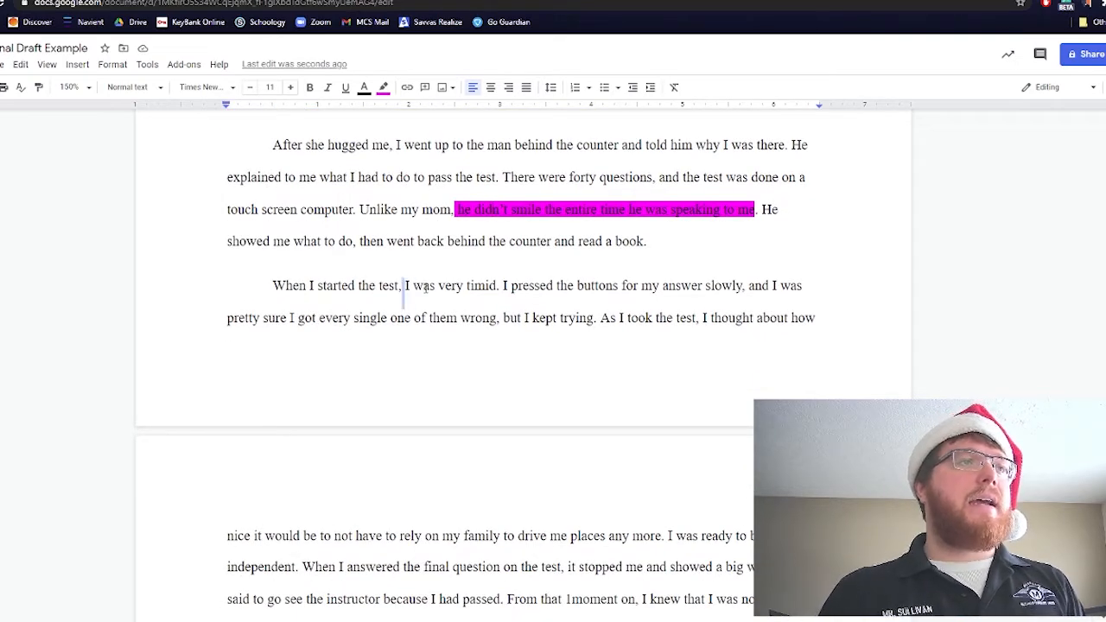
left_click_drag(403, 286, 501, 292)
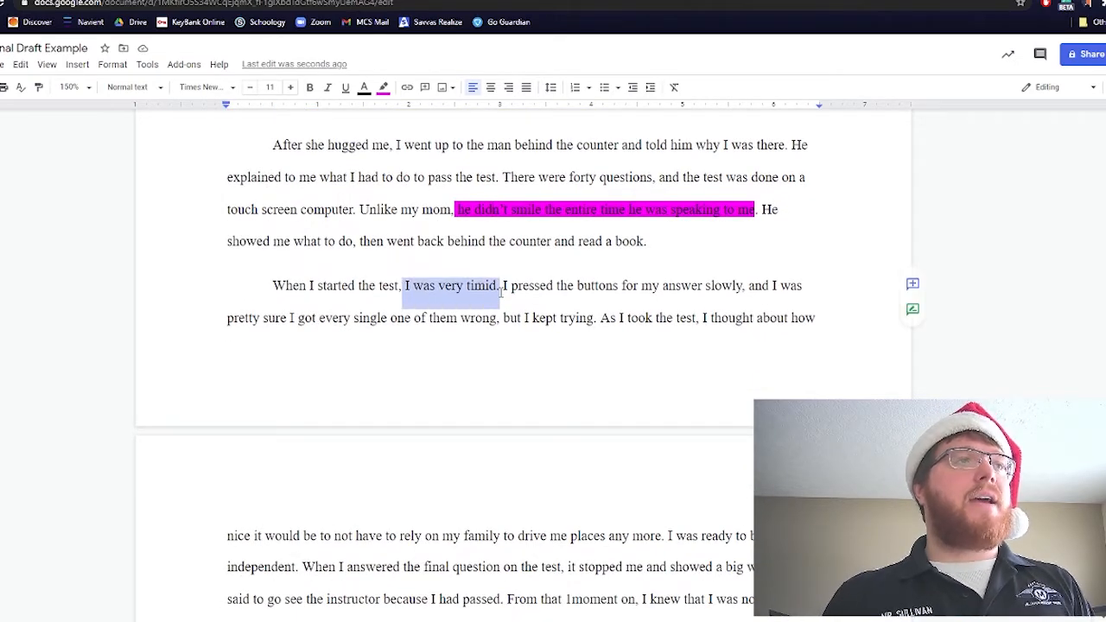
left_click(384, 87)
left_click(521, 152)
left_click(551, 286)
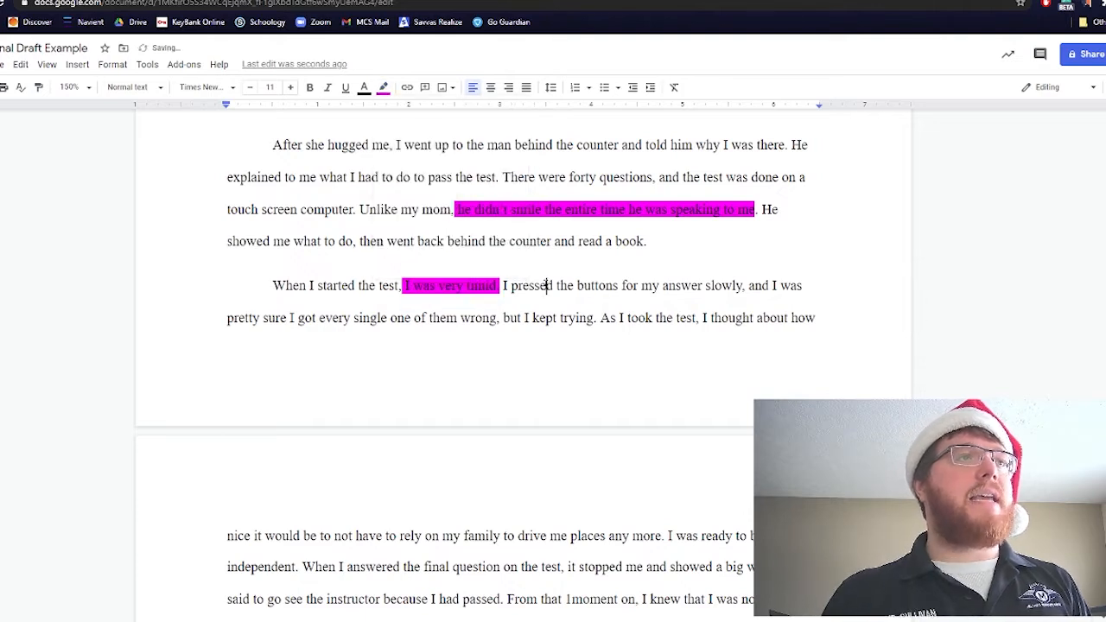
left_click_drag(500, 295, 470, 298)
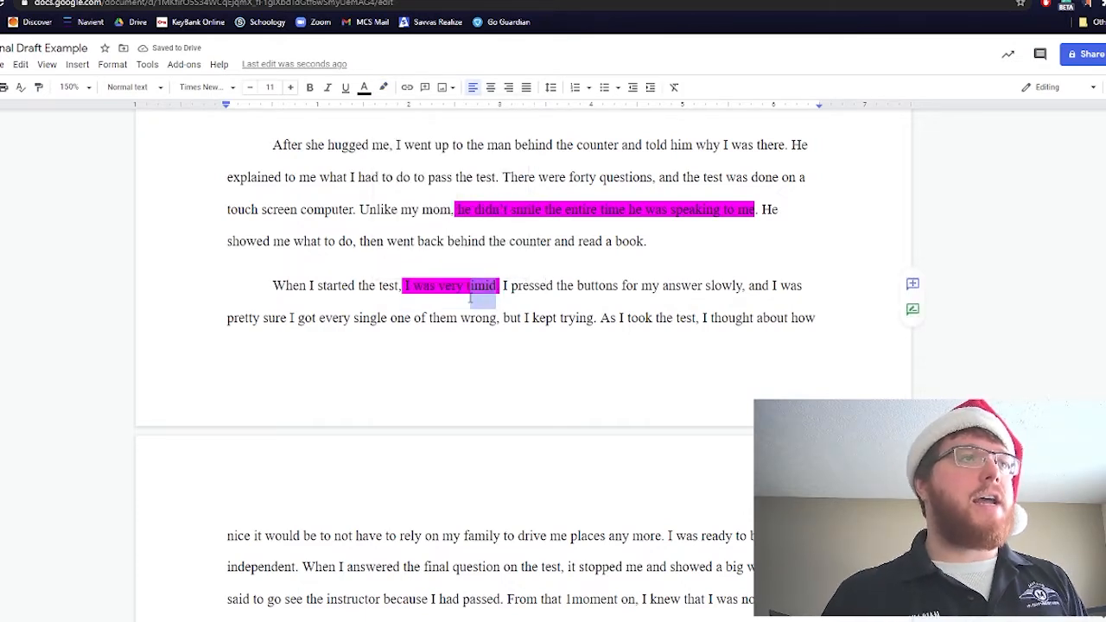
left_click(523, 291)
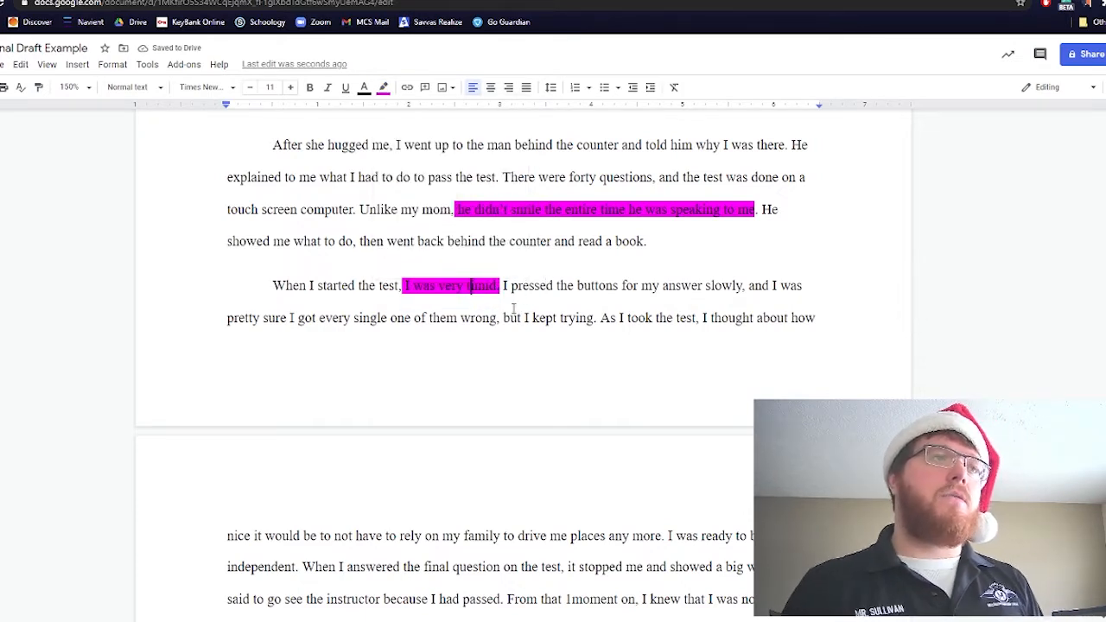
Step: Review the whole draft for the yellow dialogue and magenta character description highlights
scroll(456, 328, "up", 4)
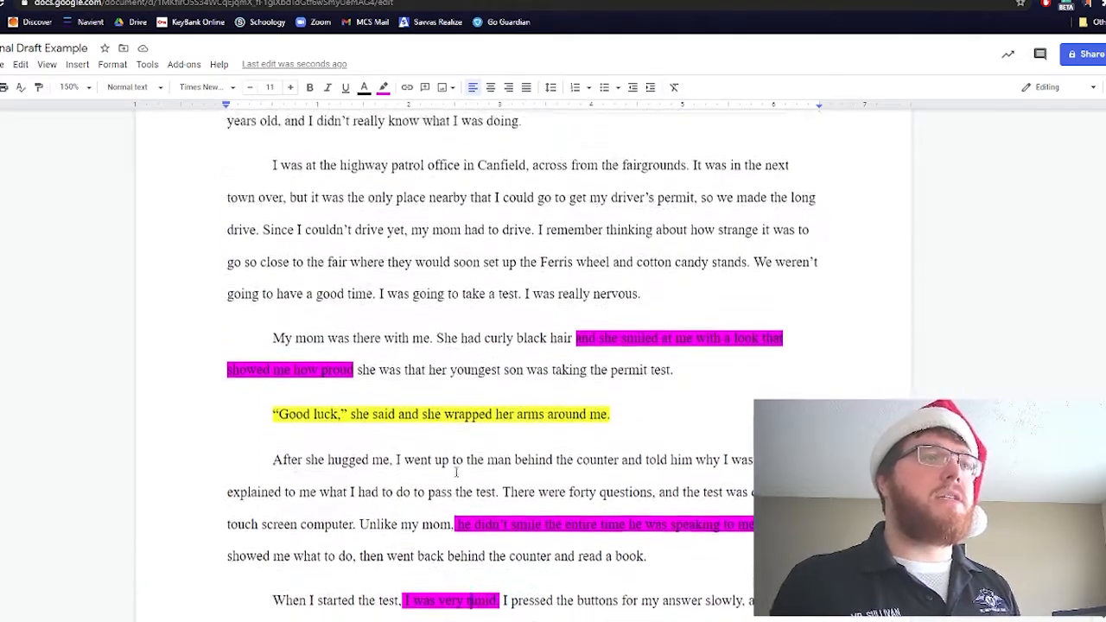
scroll(456, 472, "up", 1)
scroll(460, 467, "up", 3)
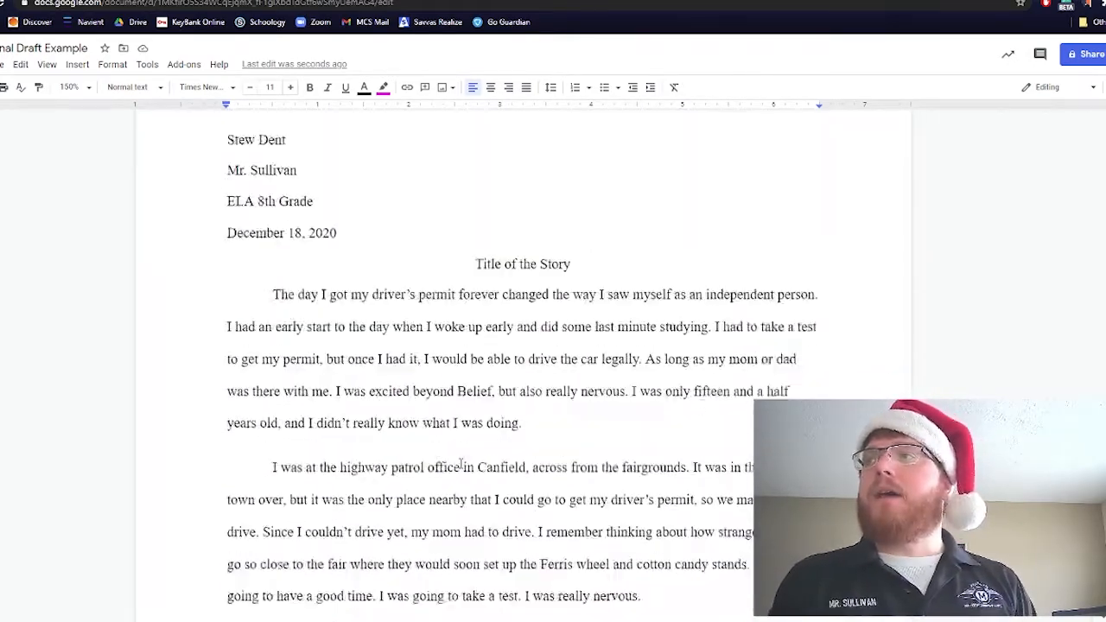
scroll(461, 466, "down", 8)
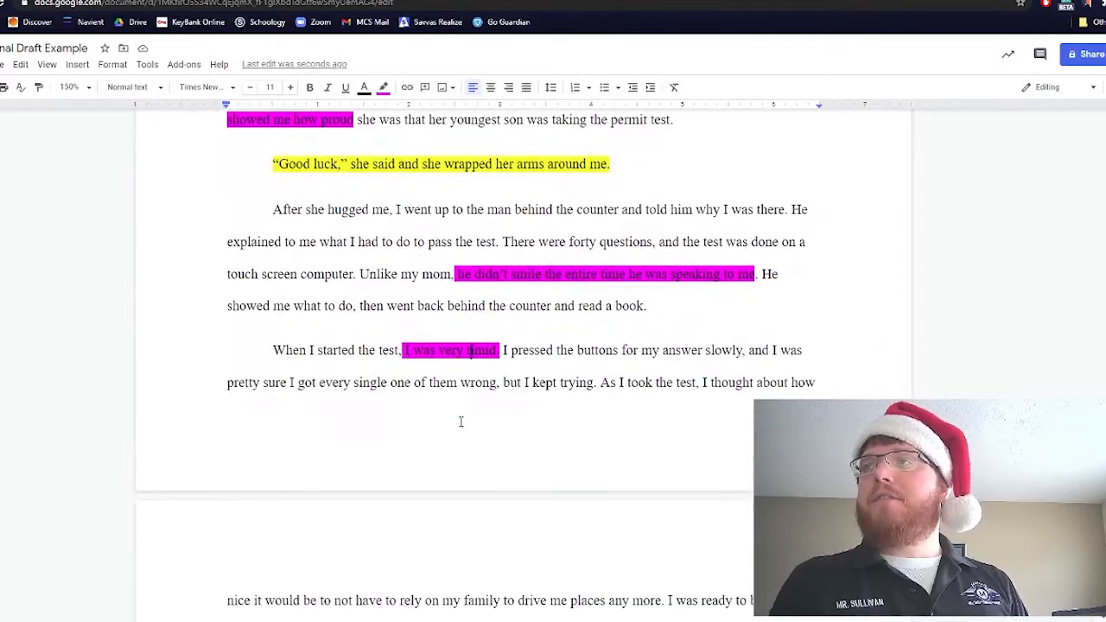
scroll(461, 422, "down", 7)
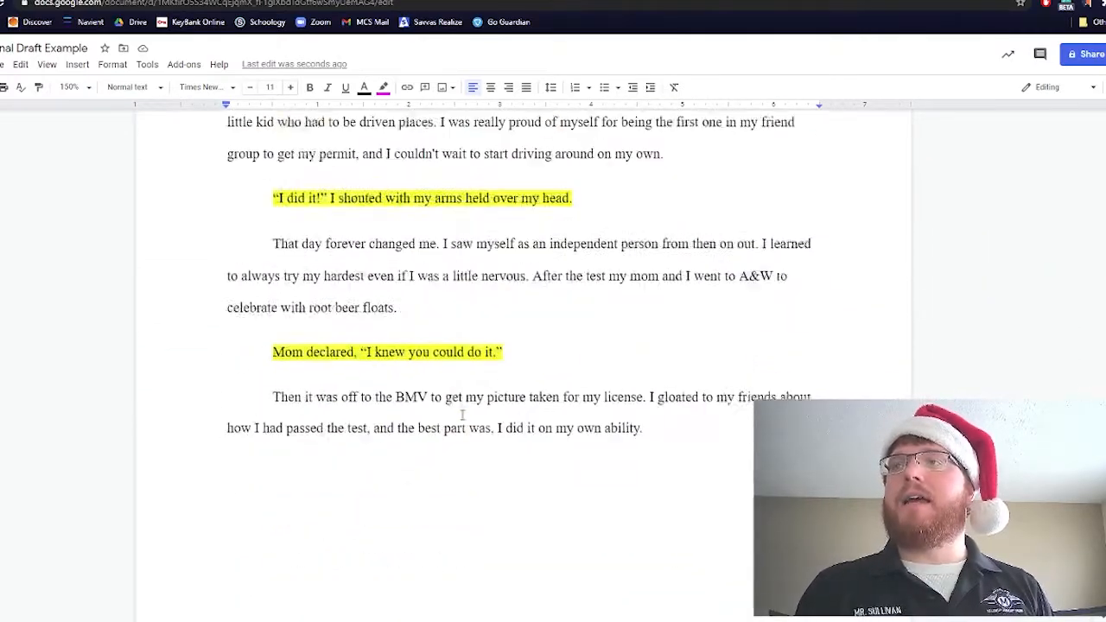
scroll(463, 415, "down", 2)
scroll(462, 414, "up", 5)
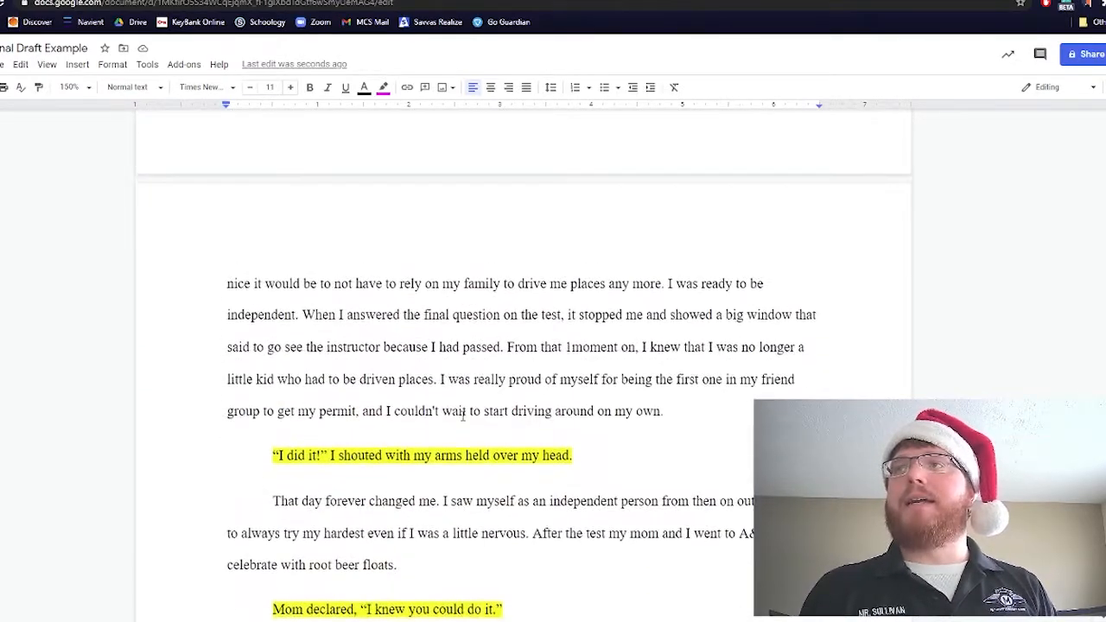
scroll(464, 416, "up", 5)
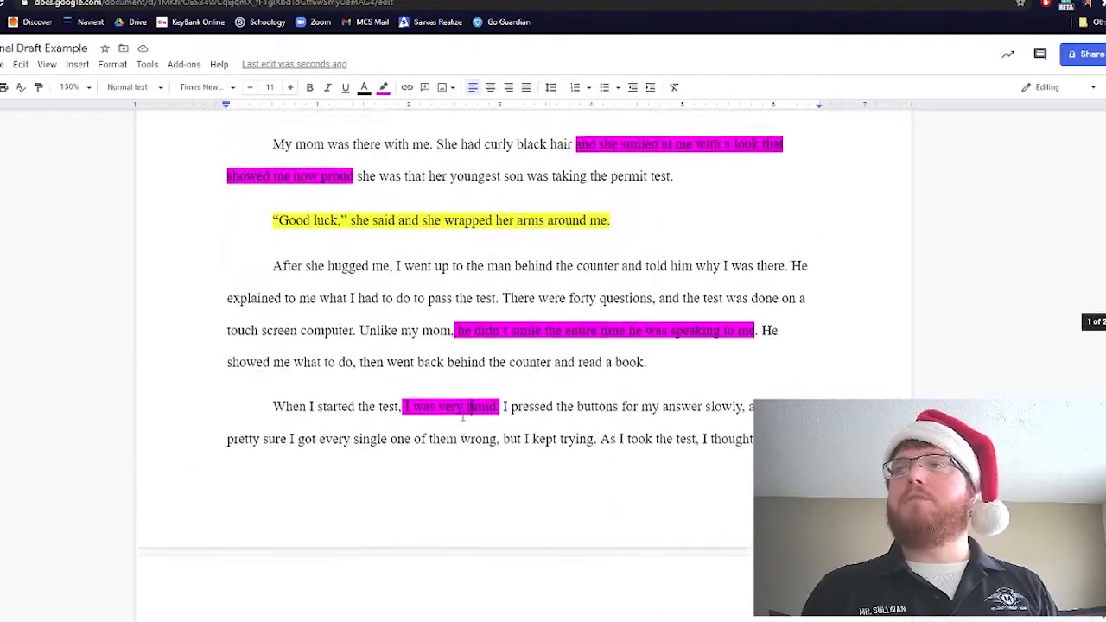
scroll(464, 417, "up", 2)
scroll(418, 450, "up", 6)
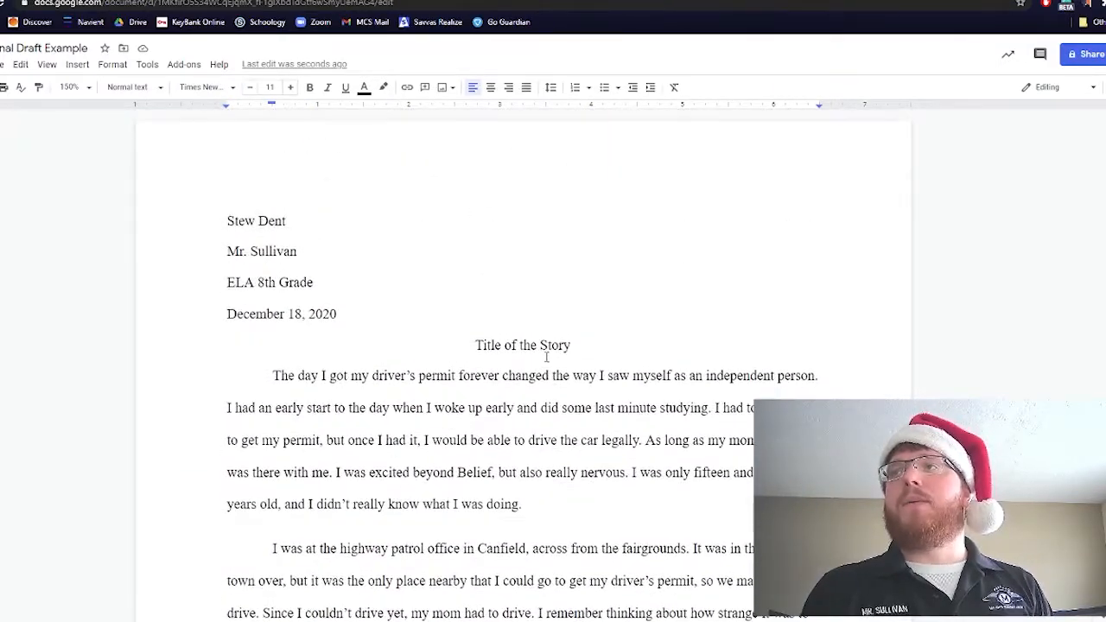
Step: Check the four heading lines (student, teacher, class and date) and the centered title for correct format
left_click_drag(409, 337, 353, 223)
left_click_drag(227, 250, 325, 259)
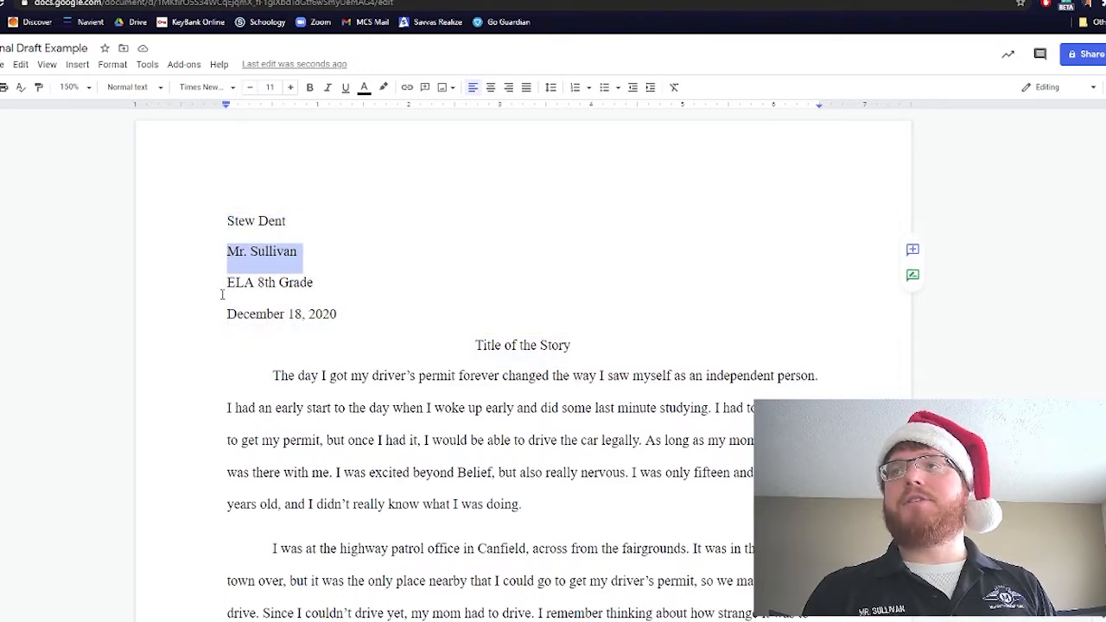
left_click_drag(222, 294, 363, 299)
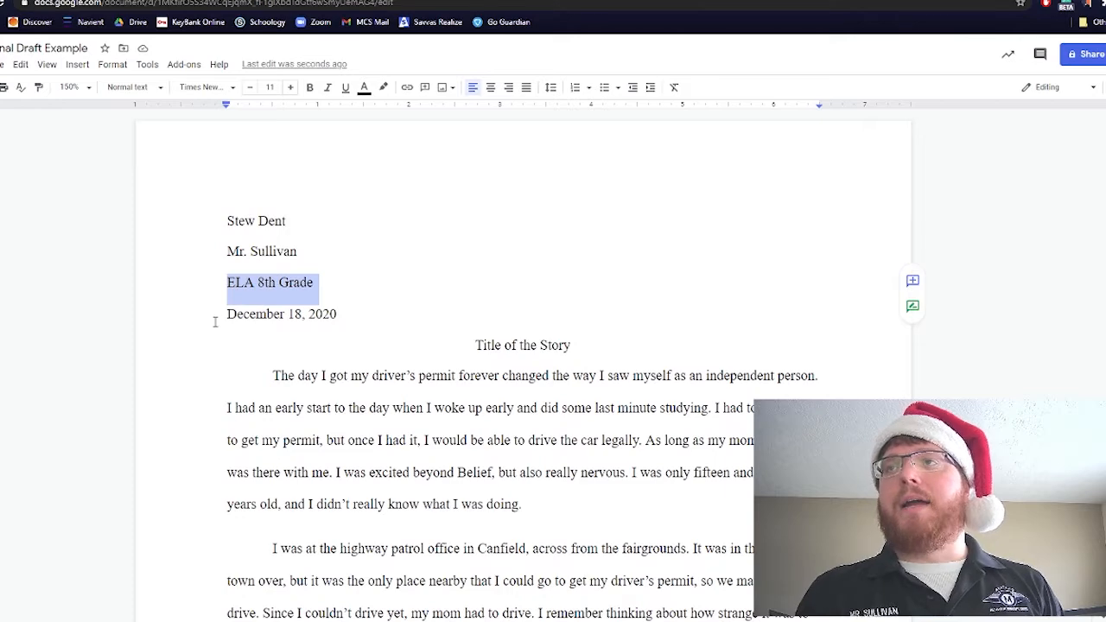
left_click_drag(215, 322, 324, 321)
left_click_drag(464, 340, 570, 346)
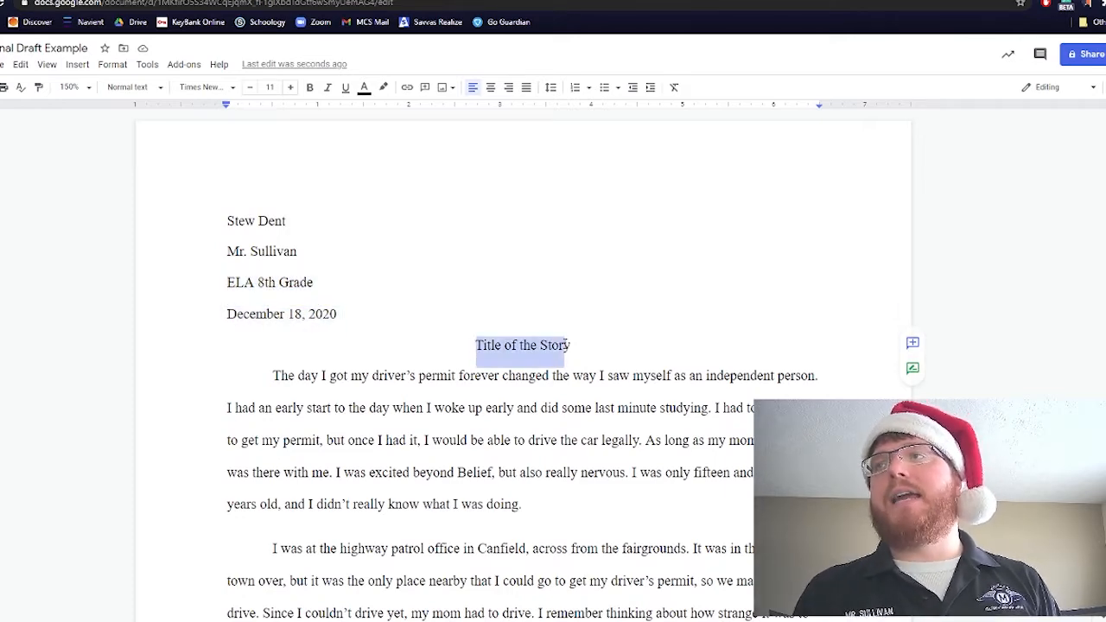
Step: Look over the body paragraphs from the title to the story's last line and return to the first page
scroll(439, 386, "down", 3)
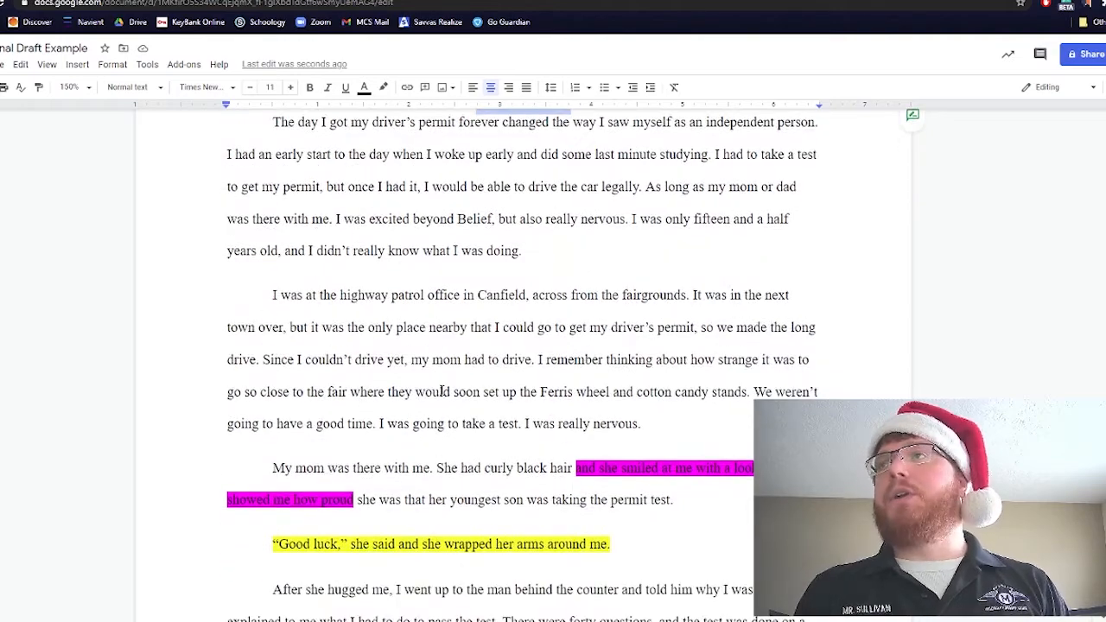
scroll(437, 393, "down", 5)
scroll(428, 402, "down", 4)
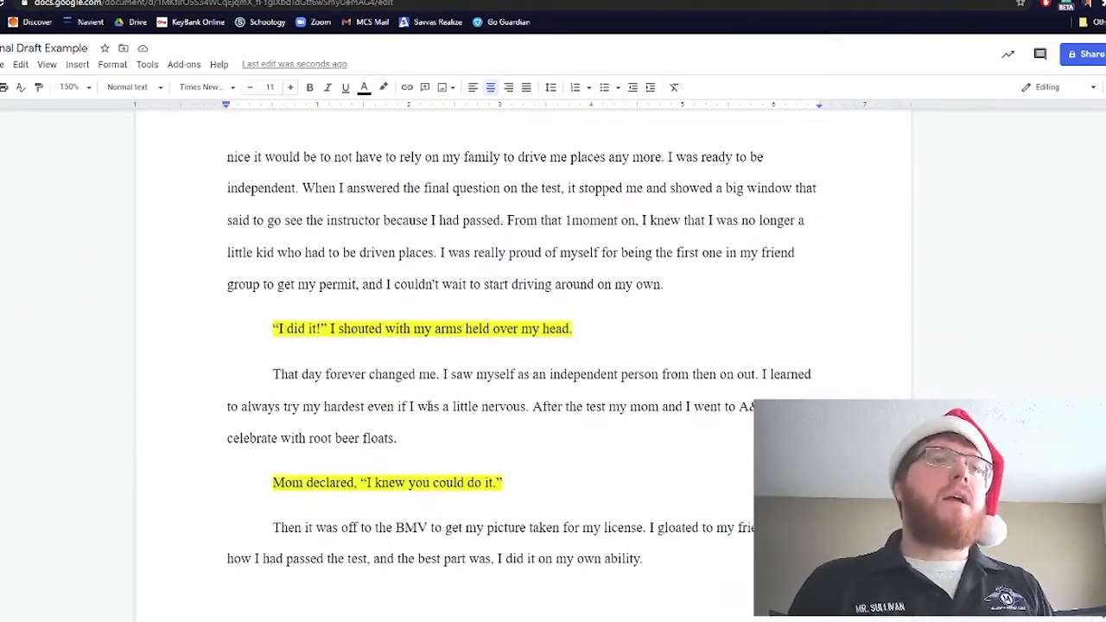
scroll(427, 406, "down", 2)
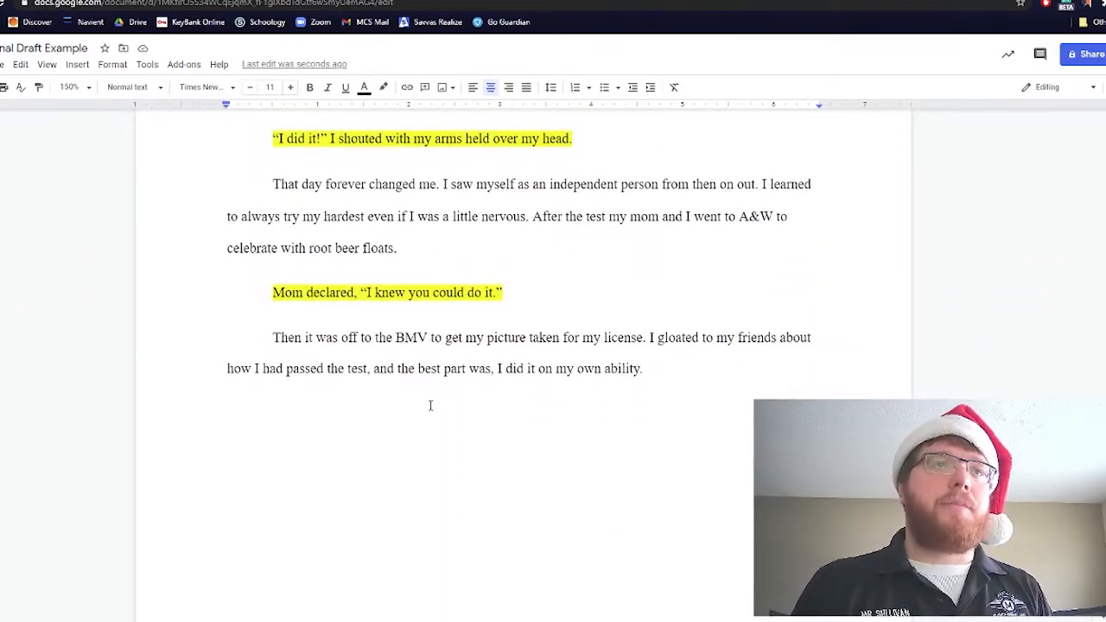
scroll(429, 405, "up", 6)
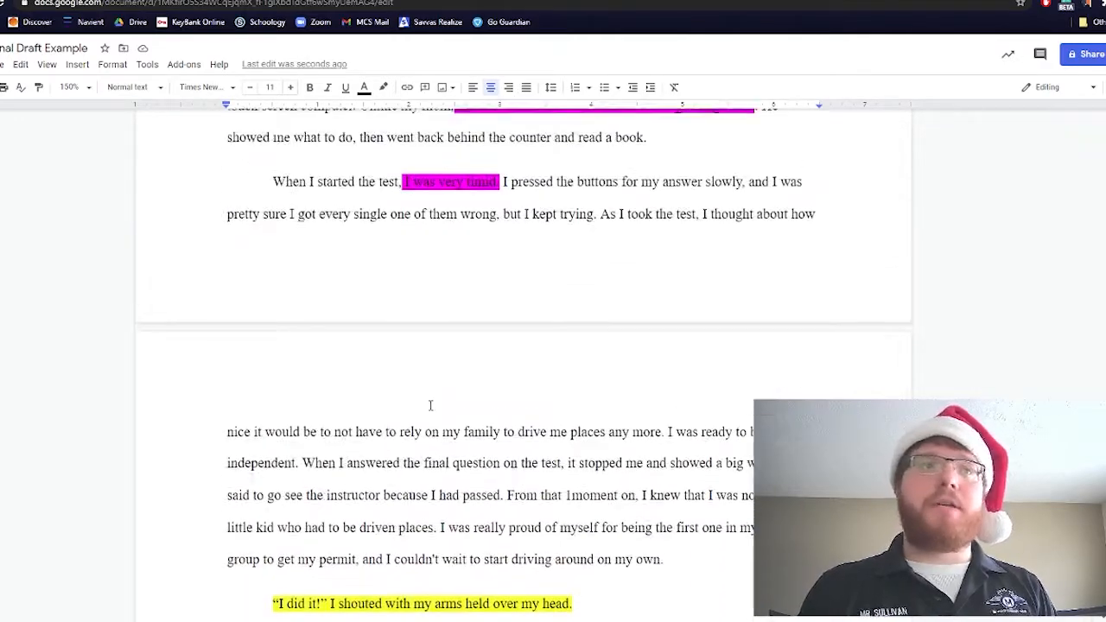
scroll(432, 405, "up", 4)
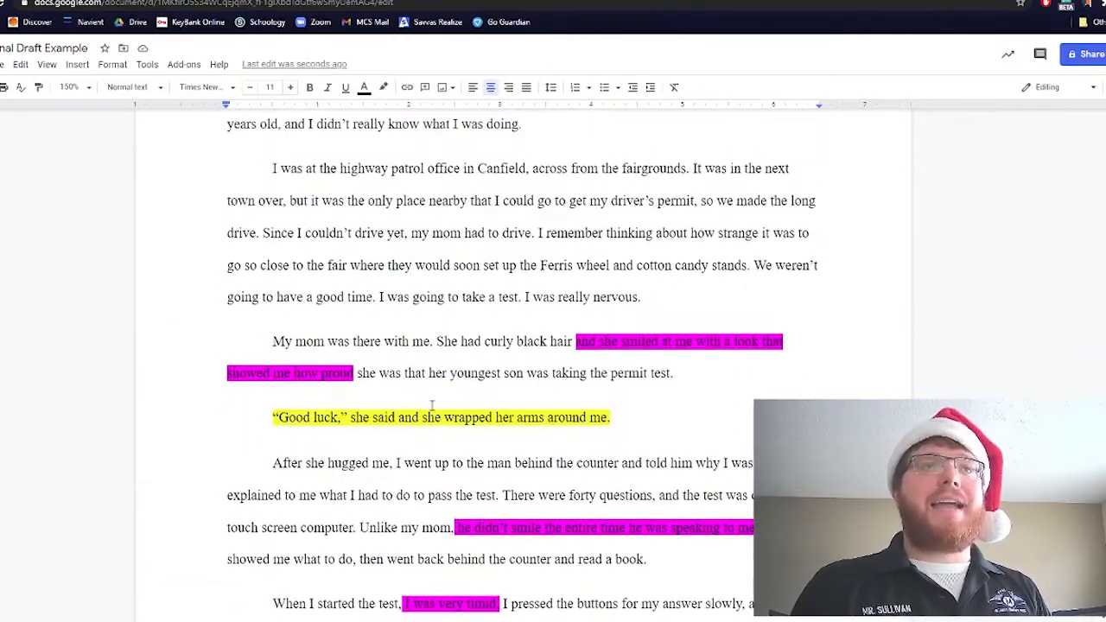
scroll(432, 405, "up", 5)
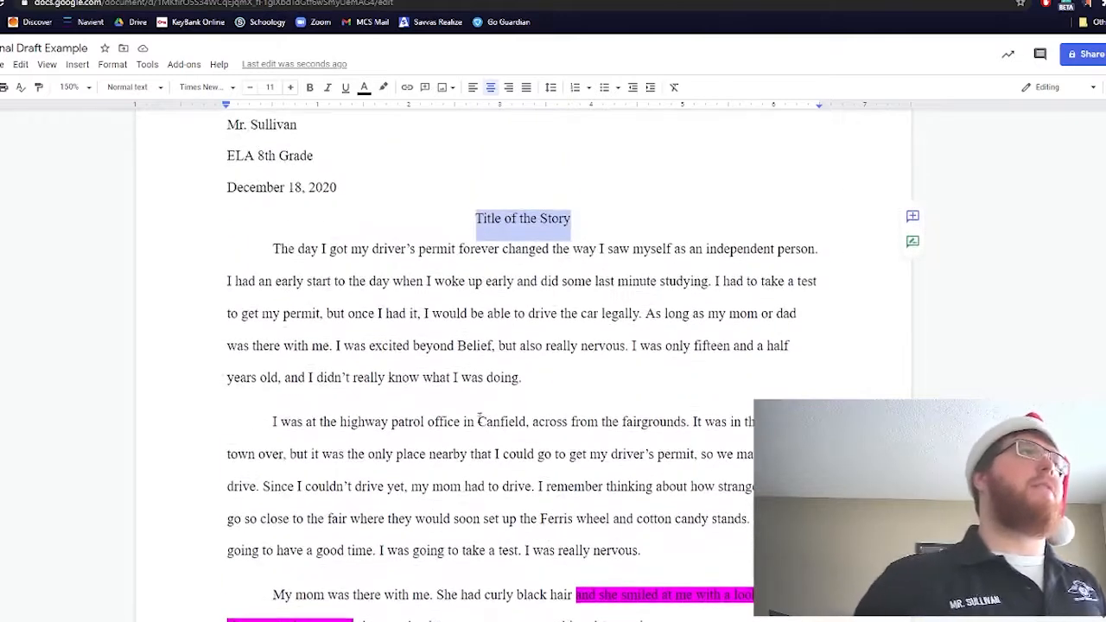
left_click(591, 404)
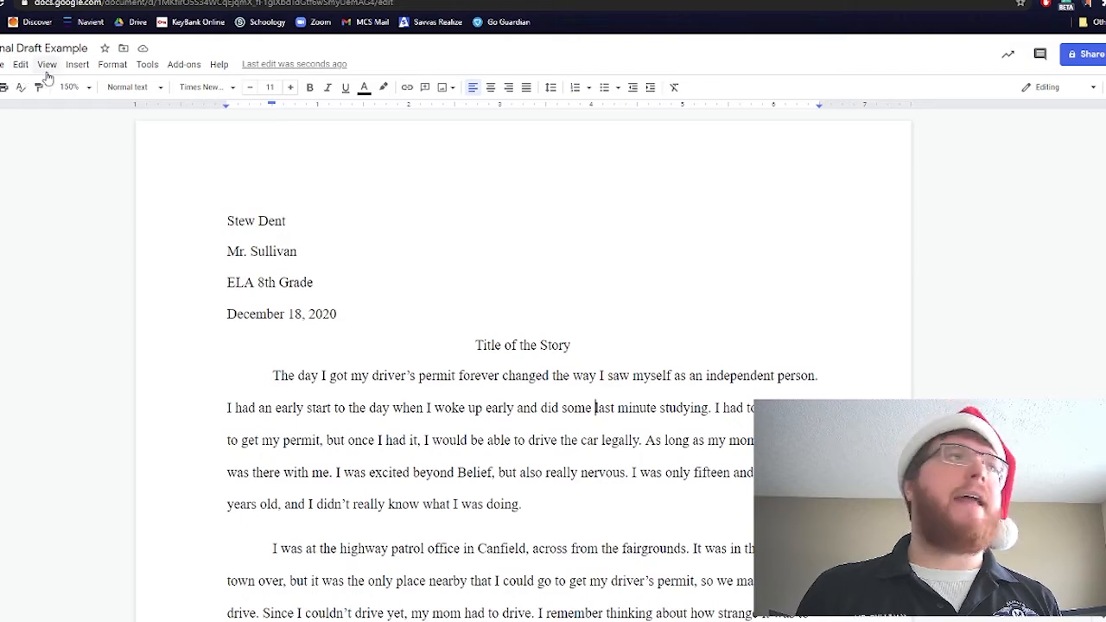
Step: View the spelling and grammar options to check that spelling and grammar suggestions are shown
left_click(149, 65)
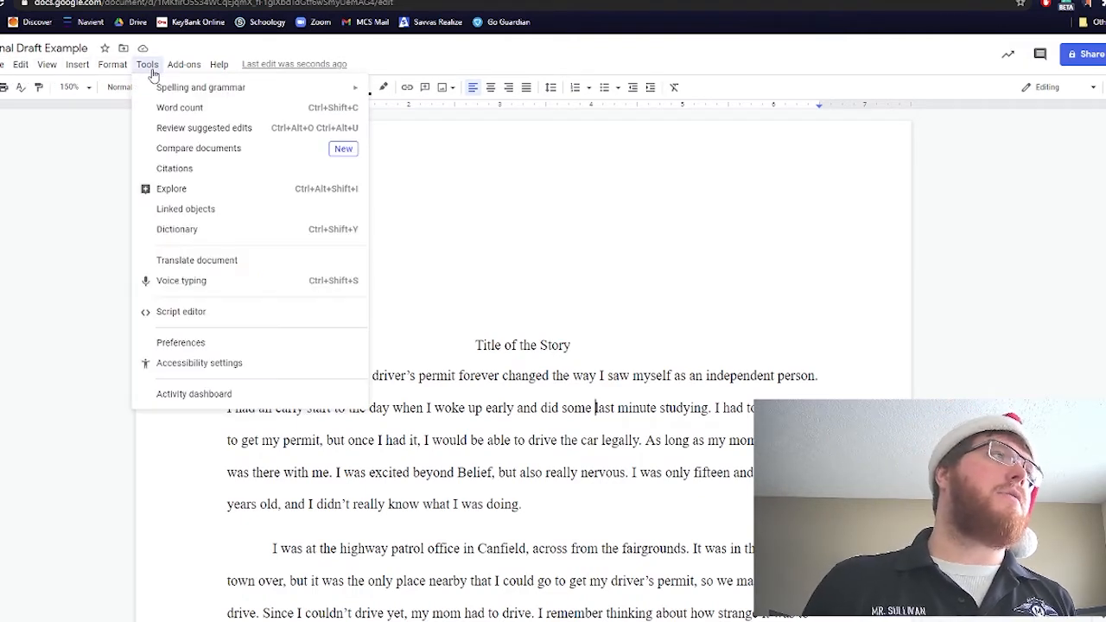
mouse_move(164, 89)
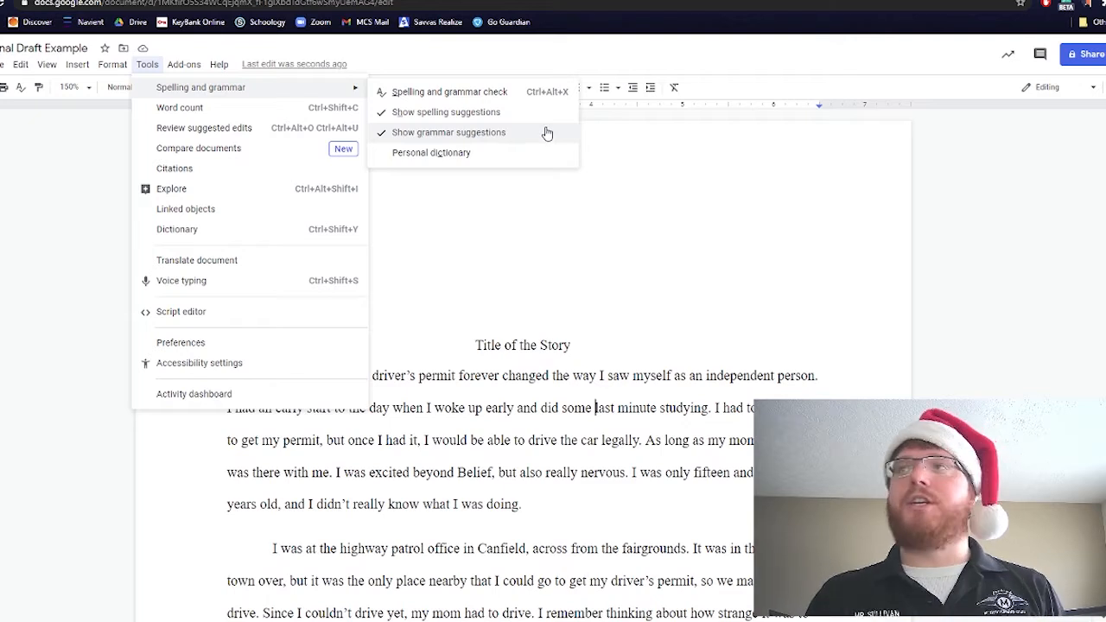
left_click(605, 421)
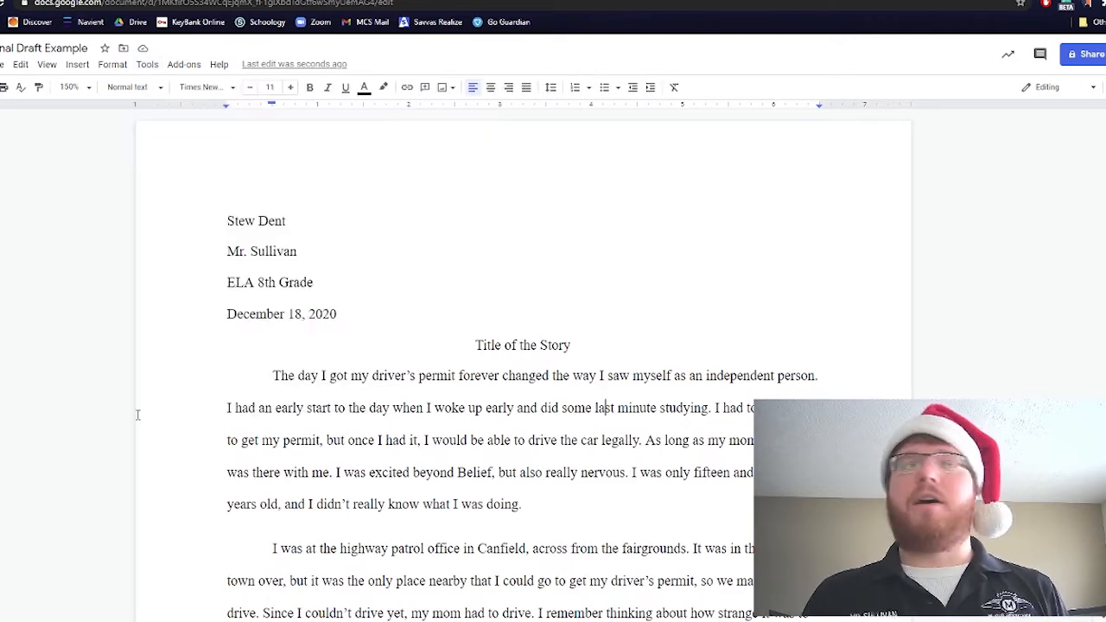
Step: Misspell “would” as “wuld” and “legally” as “leglly” in the first body paragraph
left_click(443, 439)
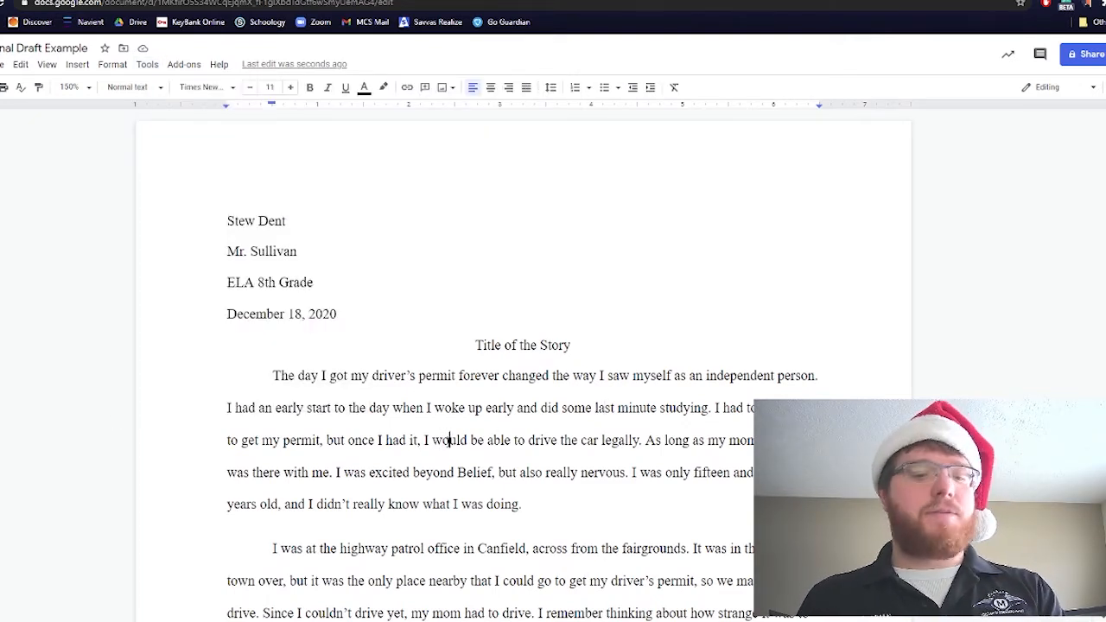
key("BackSpace")
left_click(473, 520)
left_click(519, 440)
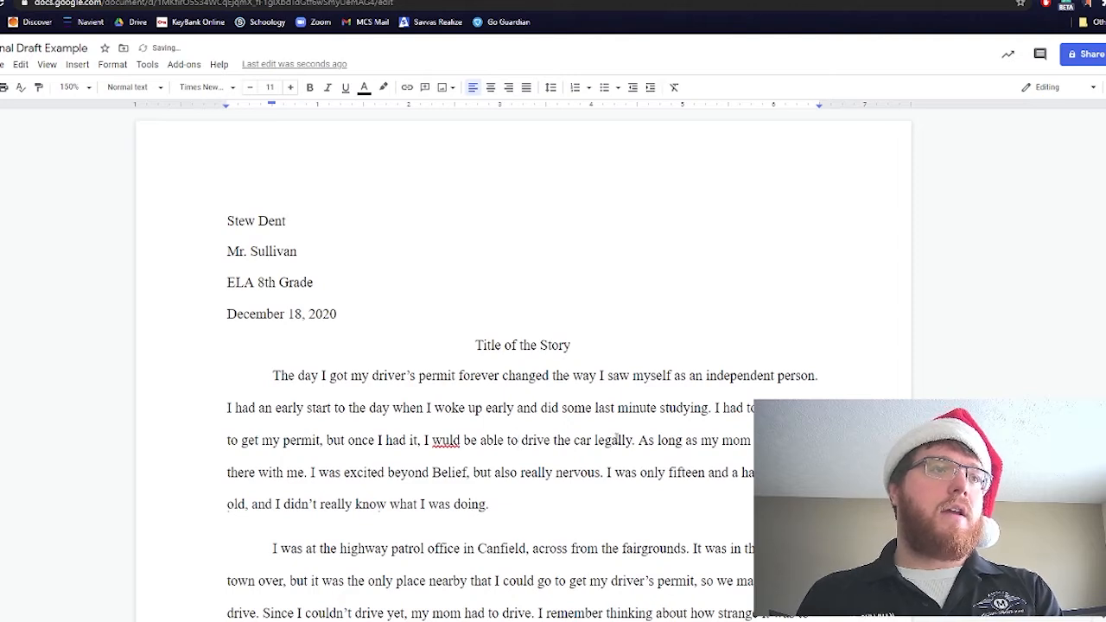
left_click(616, 440)
key("BackSpace")
left_click(499, 504)
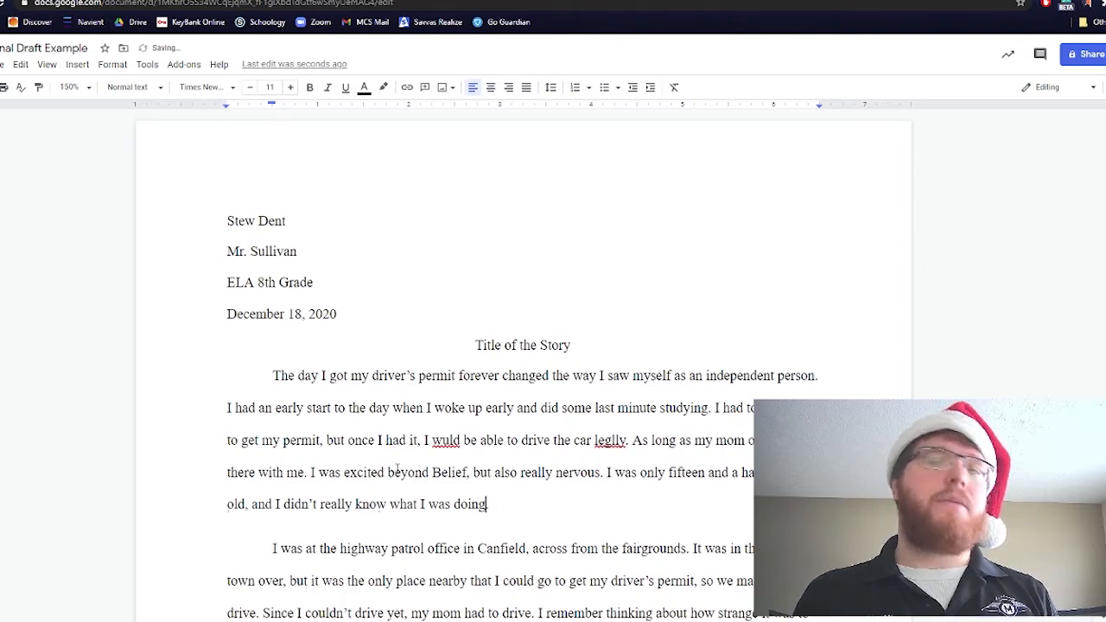
Step: Correct “wuld” to “would” and “leglly” to “legally” in the first body paragraph using the spelling suggestions
right_click(445, 441)
left_click(434, 411)
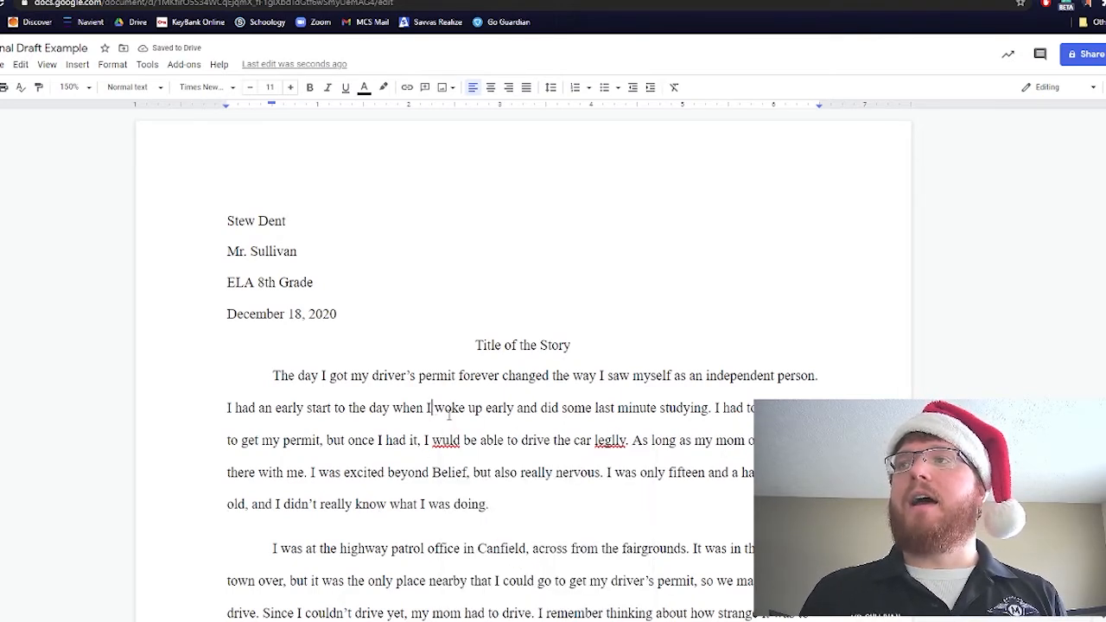
left_click(502, 473)
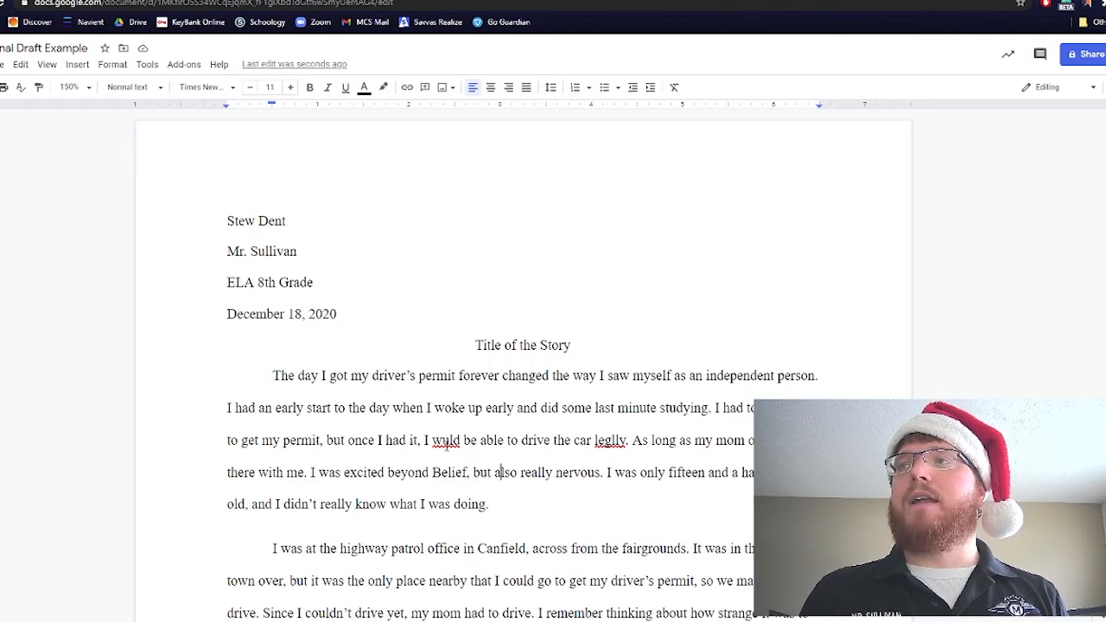
right_click(445, 441)
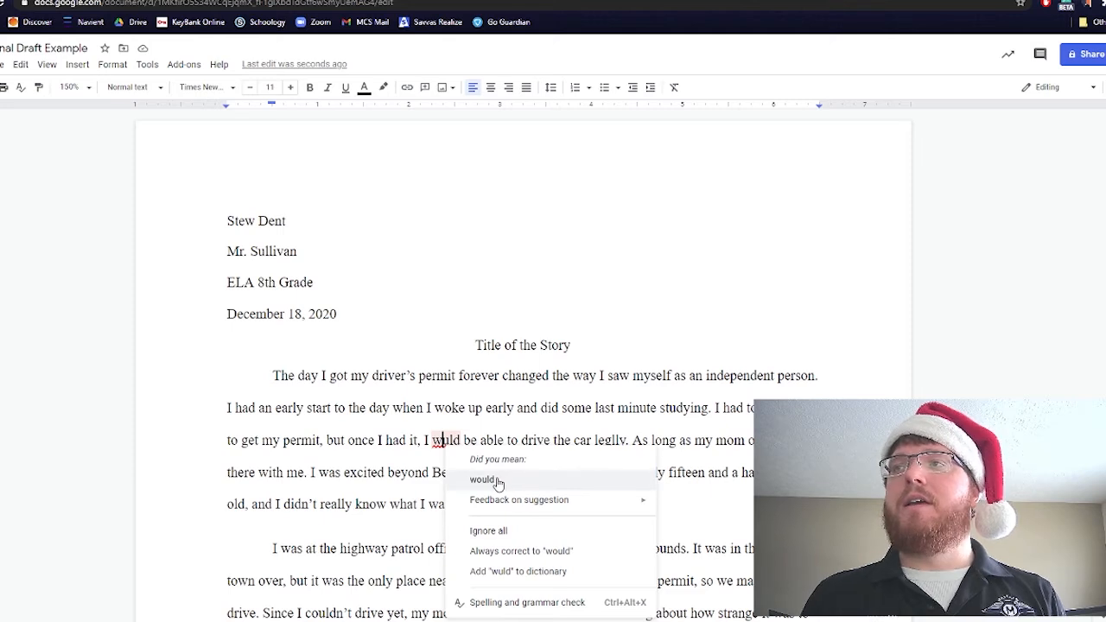
left_click(508, 482)
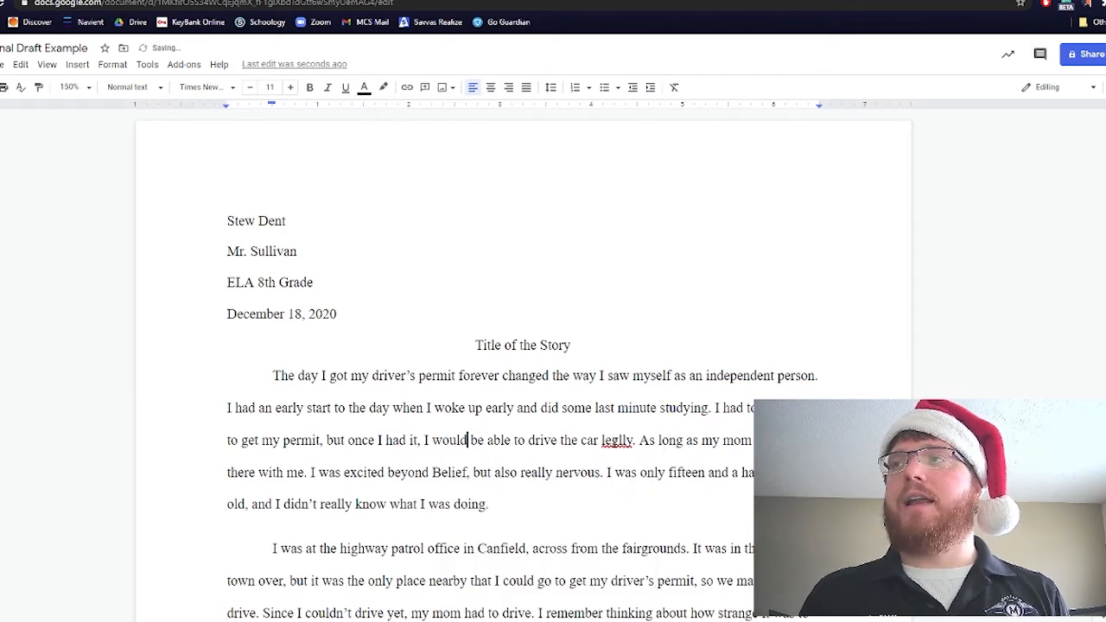
right_click(617, 440)
left_click(650, 475)
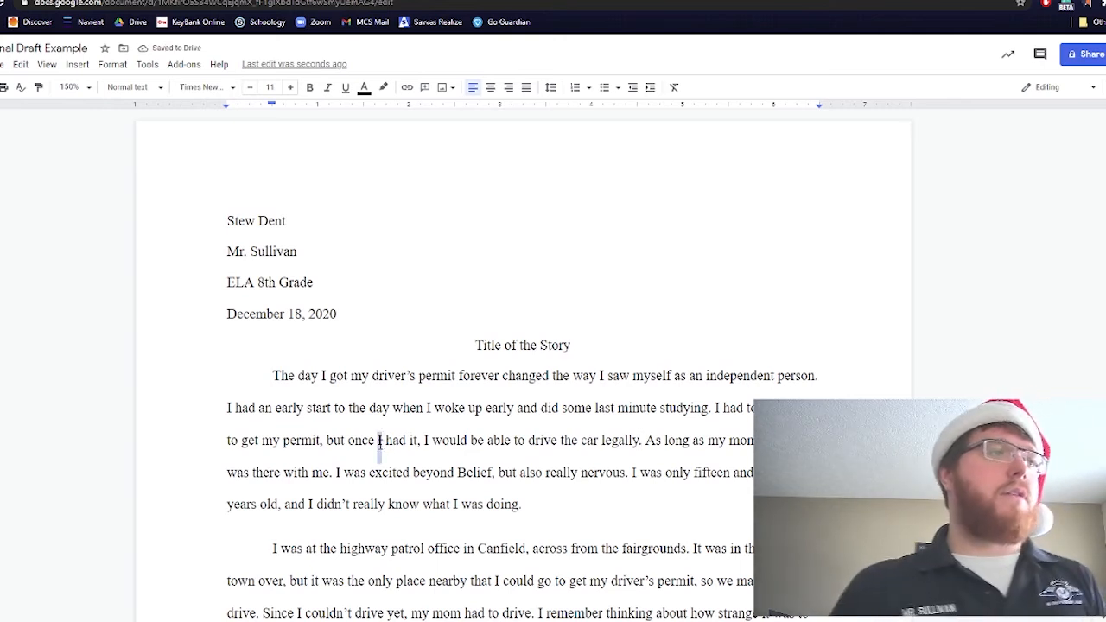
Step: Change “I” to lowercase “i” in “once I had it” and “I was excited” in the first body paragraph
left_click(423, 504)
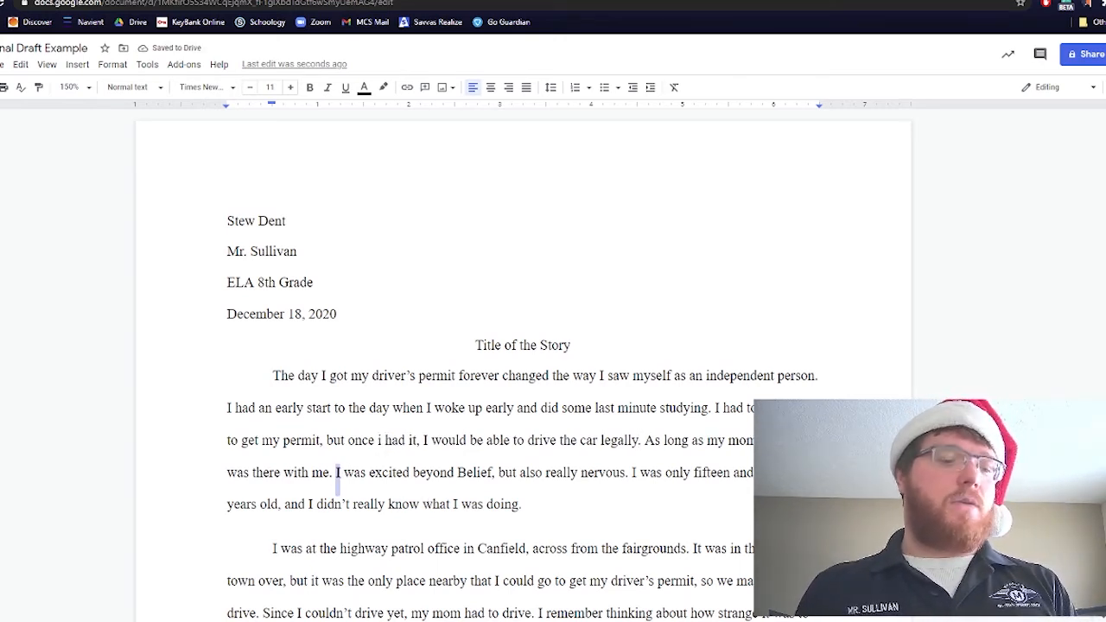
type("i")
left_click(522, 475)
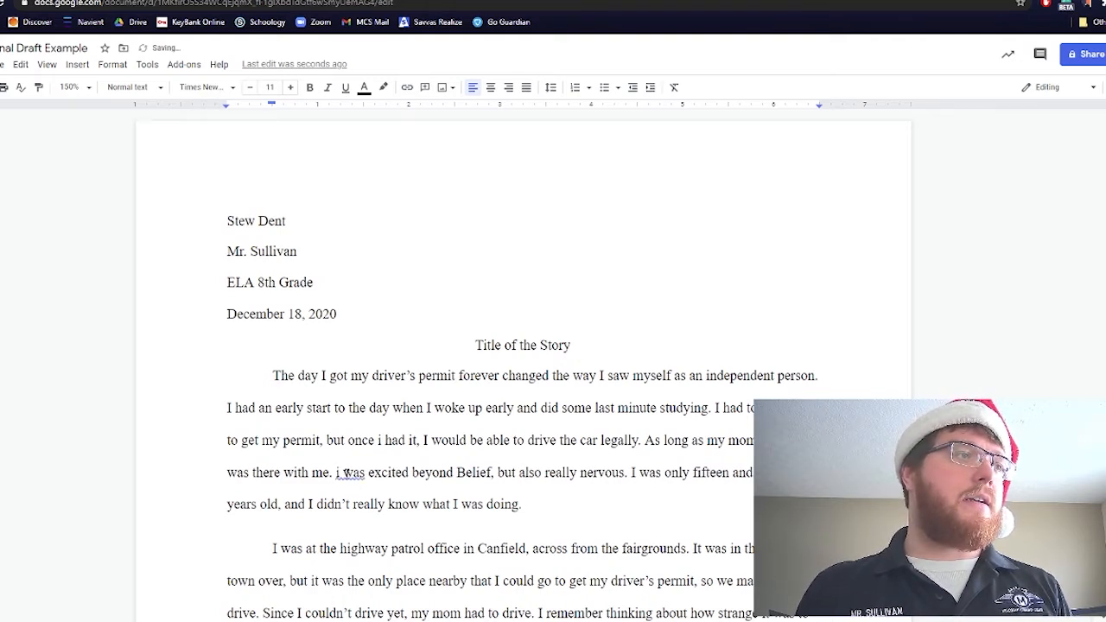
Step: Accept the grammar suggestion “I was” before “excited” and capitalize the “i” in “once i had it”
left_click_drag(377, 440, 410, 441)
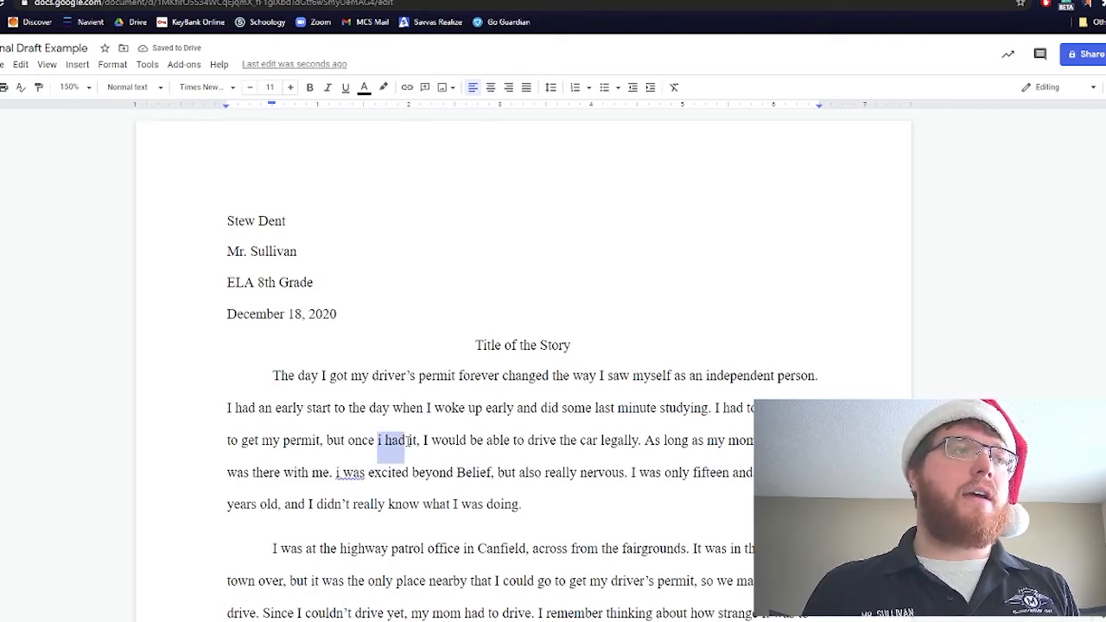
left_click(348, 445)
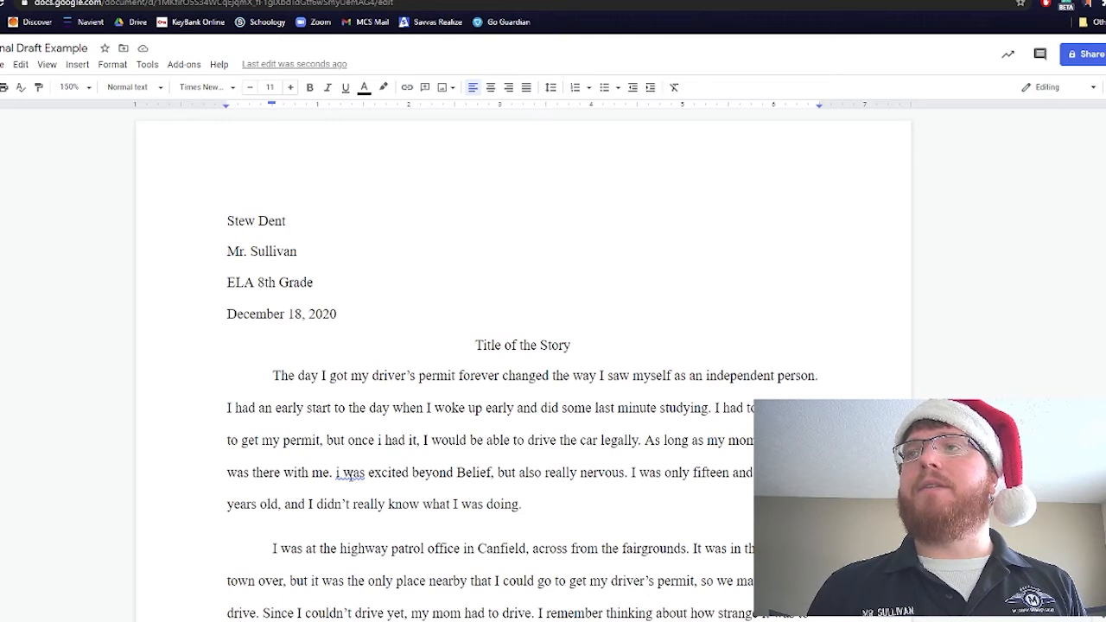
right_click(357, 472)
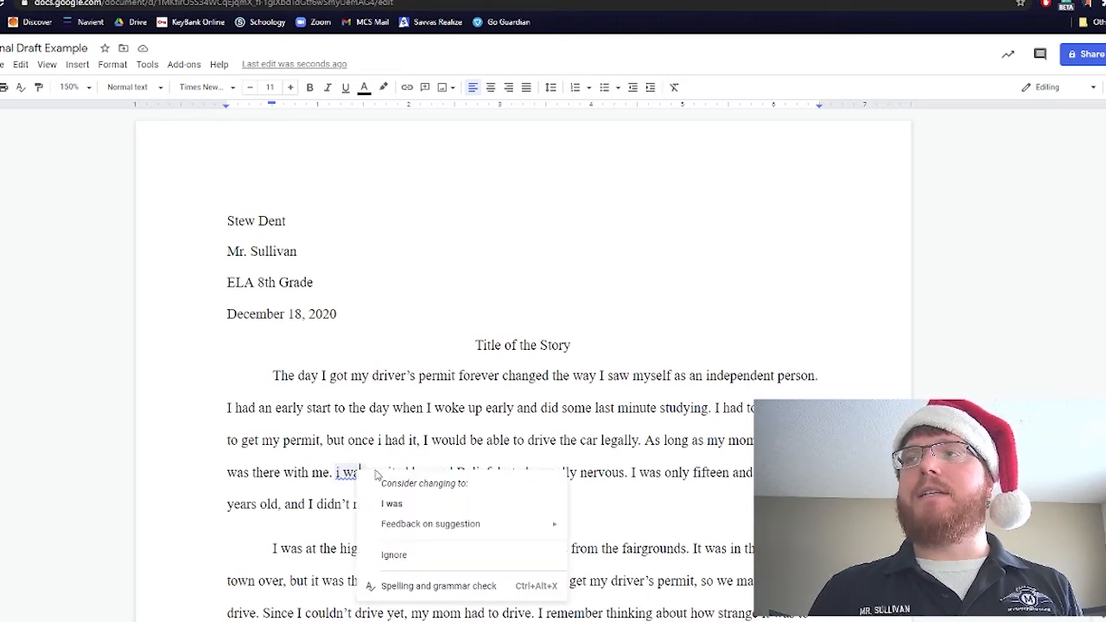
left_click(413, 503)
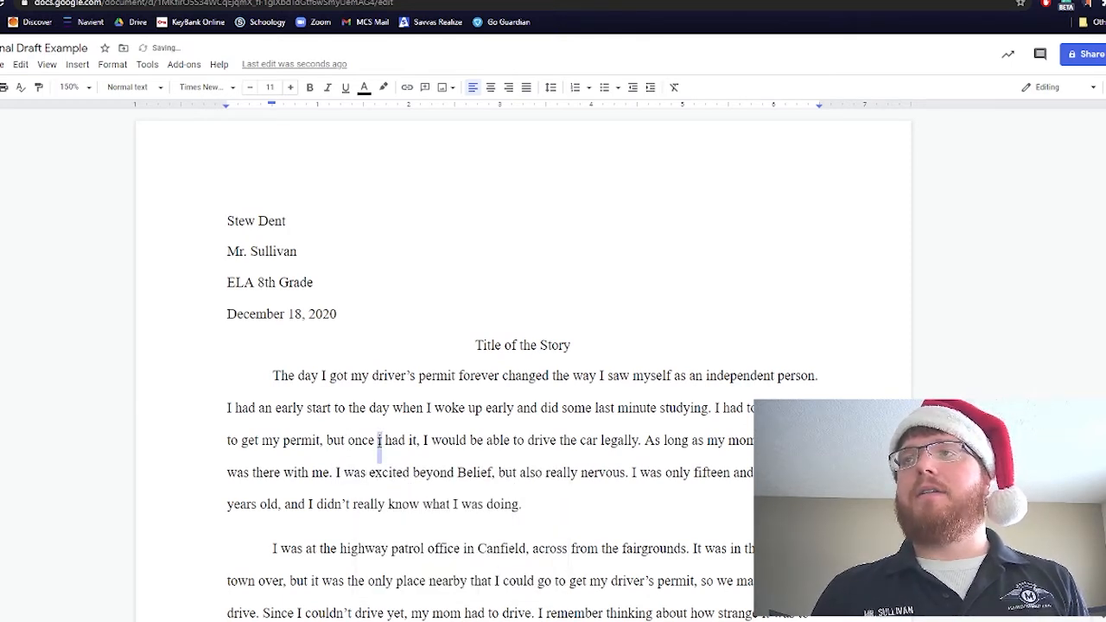
double_click(379, 440)
type("I")
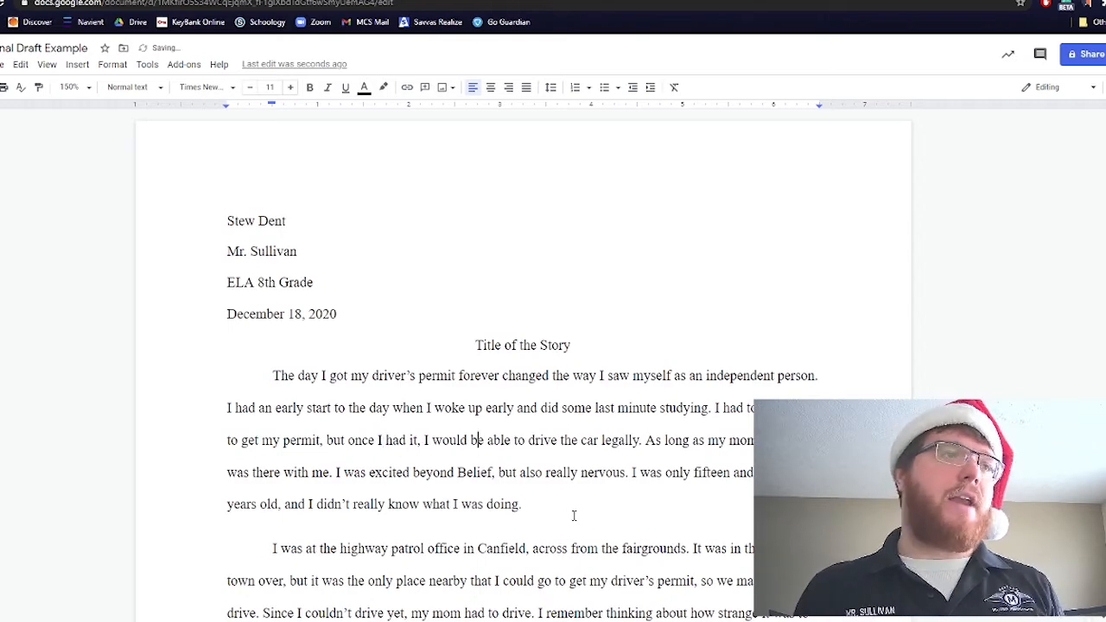
Step: Delete the period after “nervous” in the first body paragraph and accept the grammar suggestion “nervous. I”
scroll(552, 510, "down", 1)
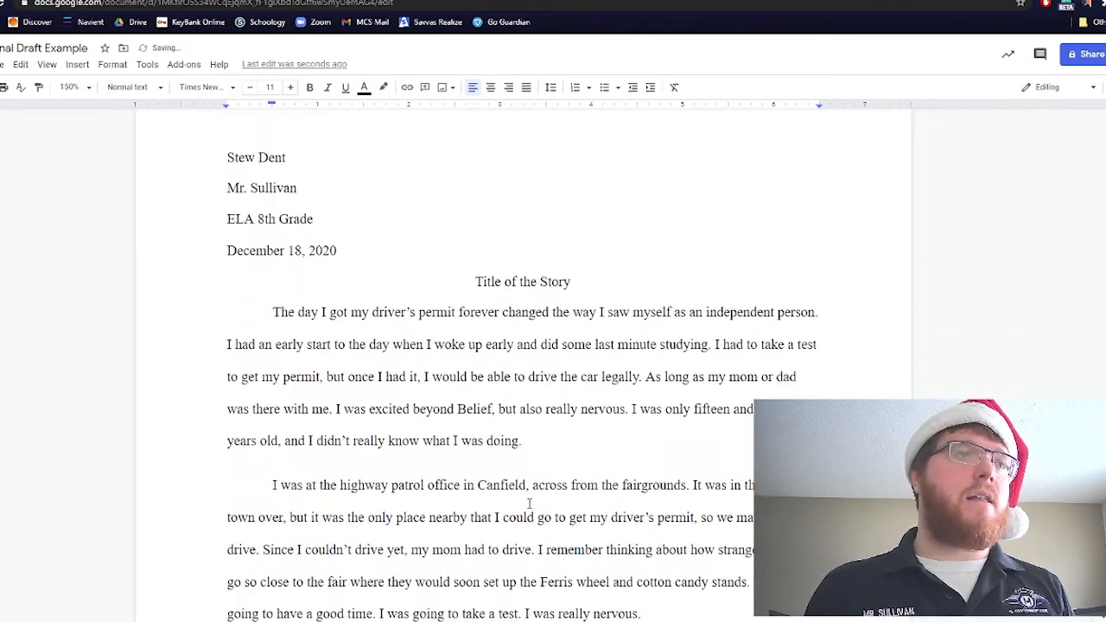
key("BackSpace")
left_click(644, 430)
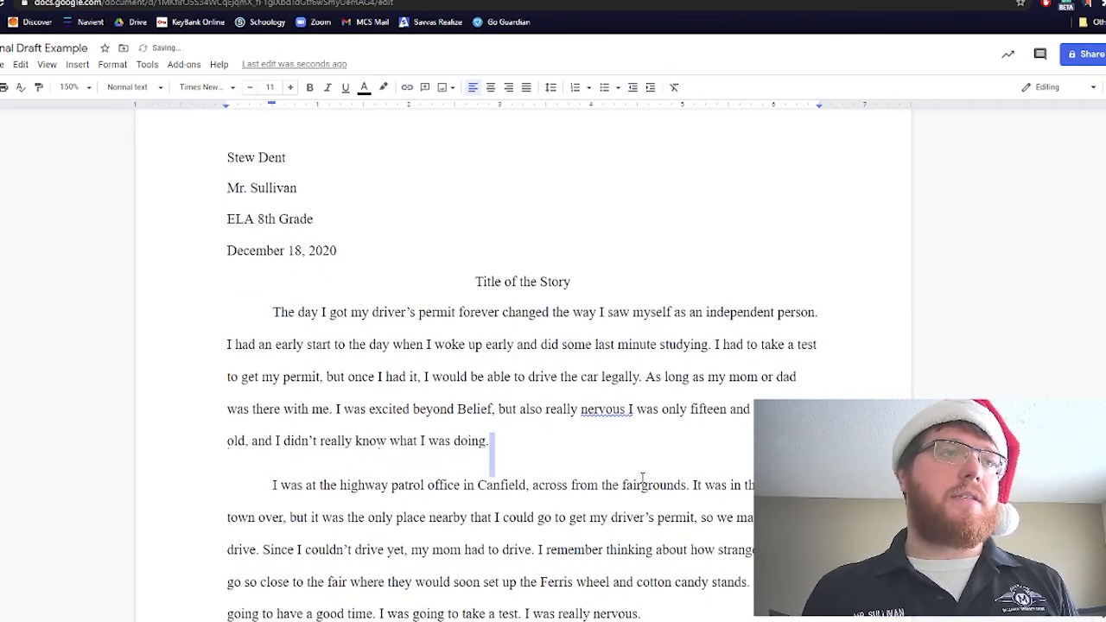
left_click(596, 409)
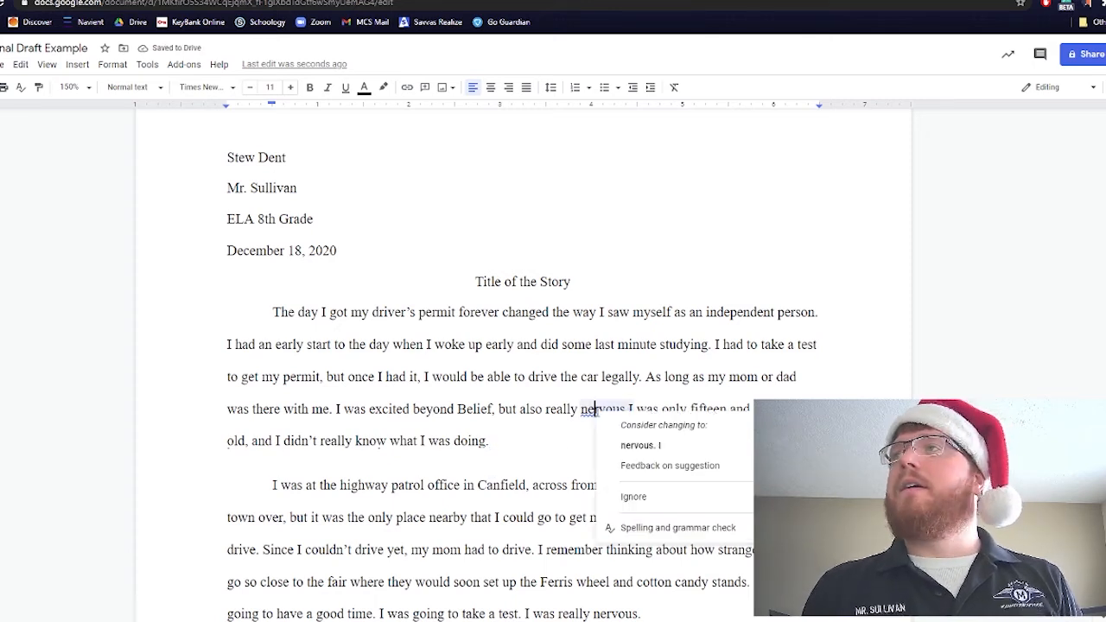
left_click(639, 445)
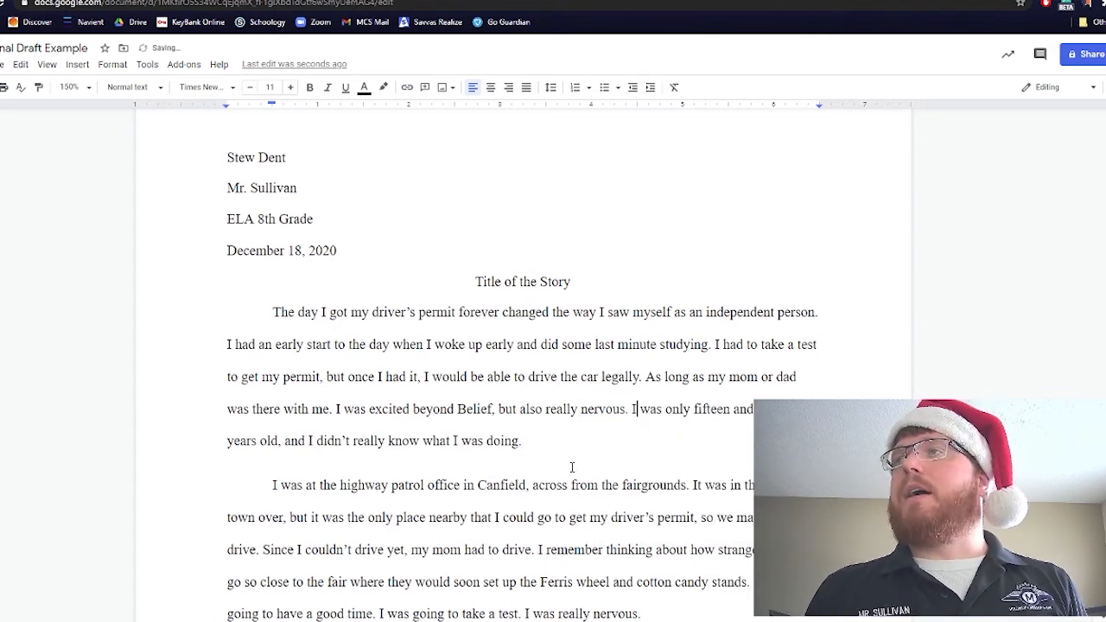
left_click(589, 453)
scroll(369, 458, "up", 1)
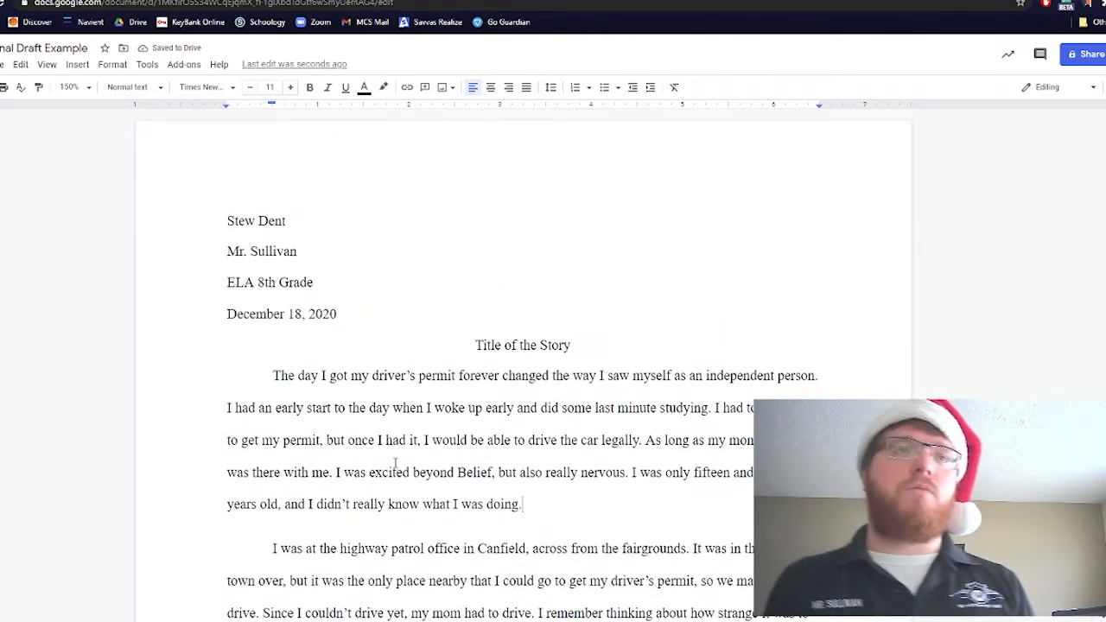
Step: Check the spelling and grammar suggestion settings and look through the whole draft for marked errors
left_click(147, 65)
mouse_move(185, 90)
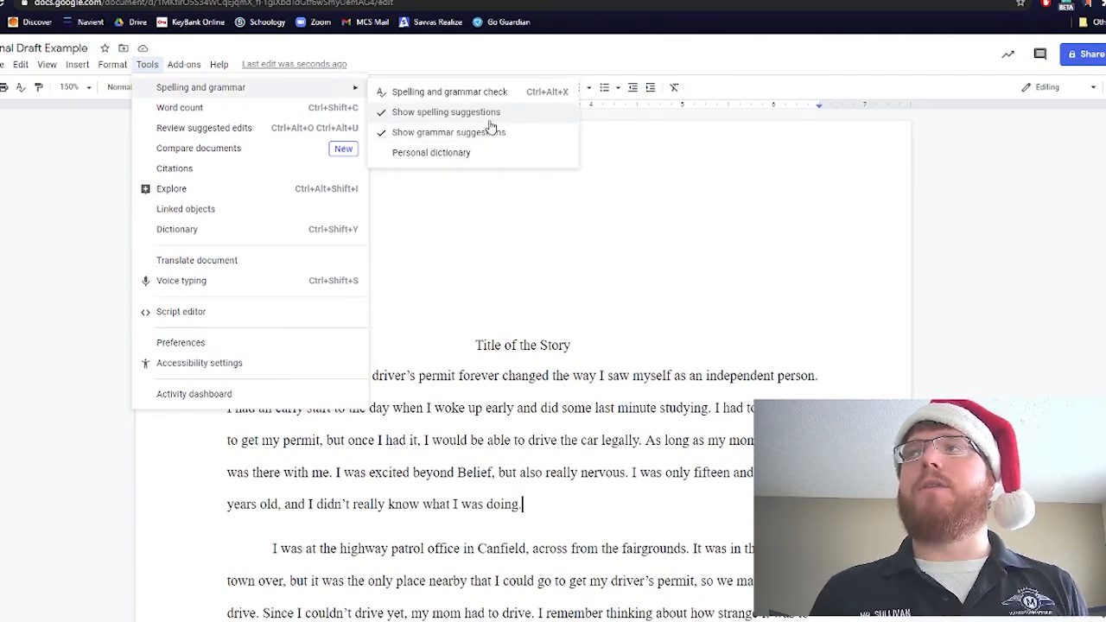
left_click(597, 469)
scroll(445, 383, "down", 7)
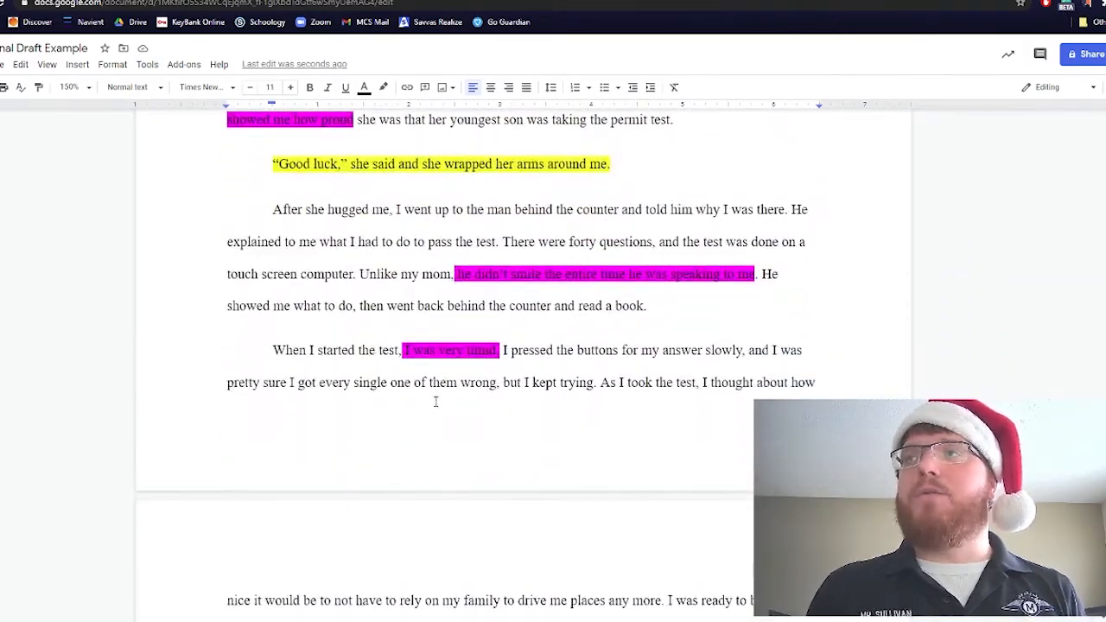
scroll(429, 398, "down", 6)
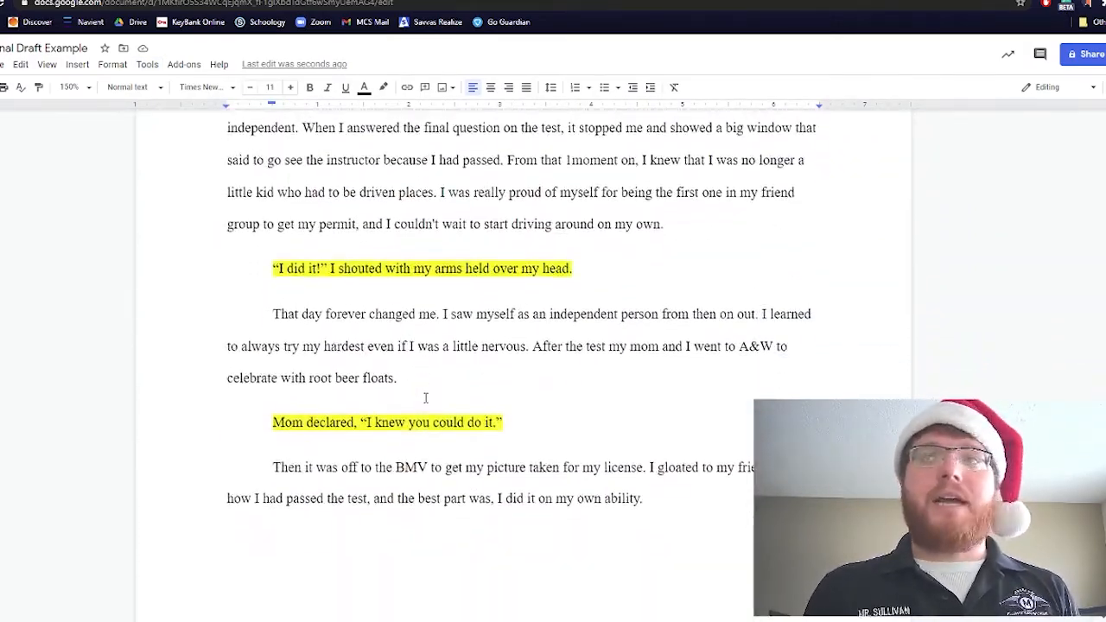
scroll(425, 397, "up", 13)
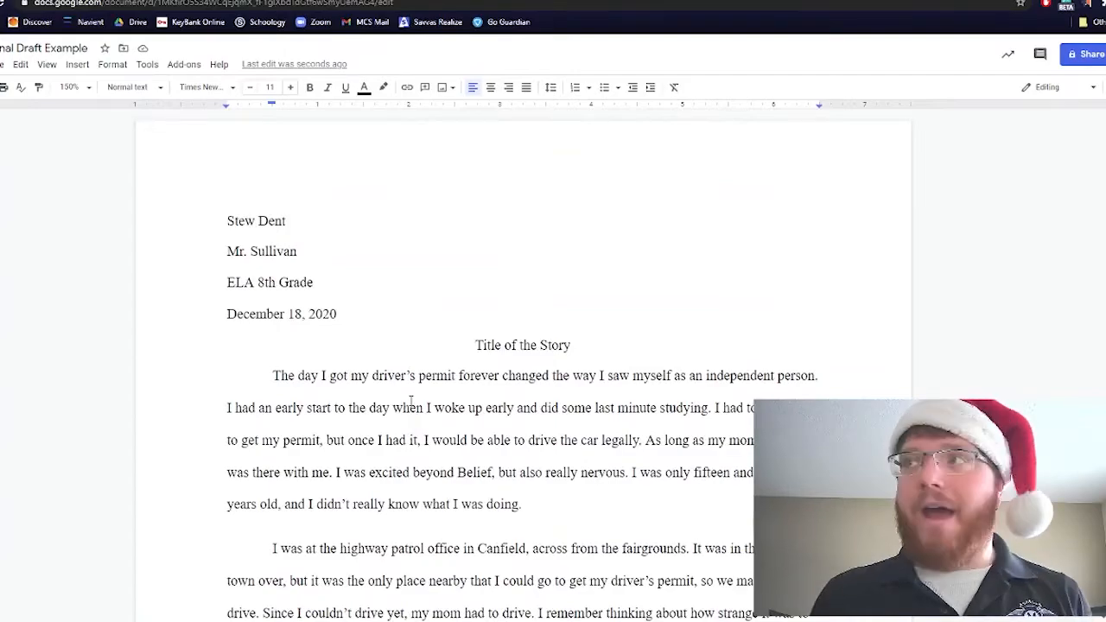